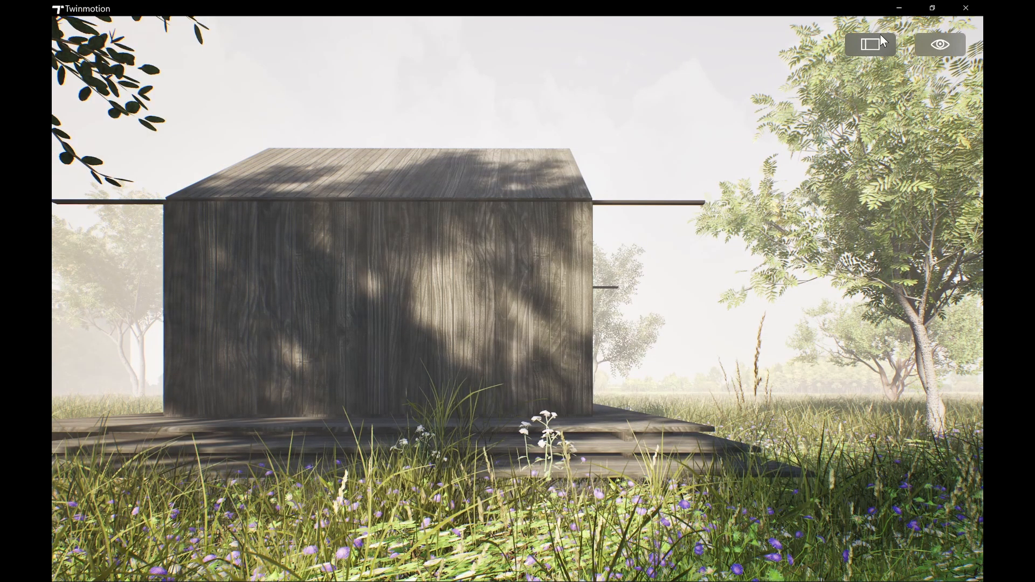
Switch to the browser and look through the Twinmotion plugins page for the Datasmith exporter plugin for Rhino
{"action": "left_click", "coordinate": [877, 41]}
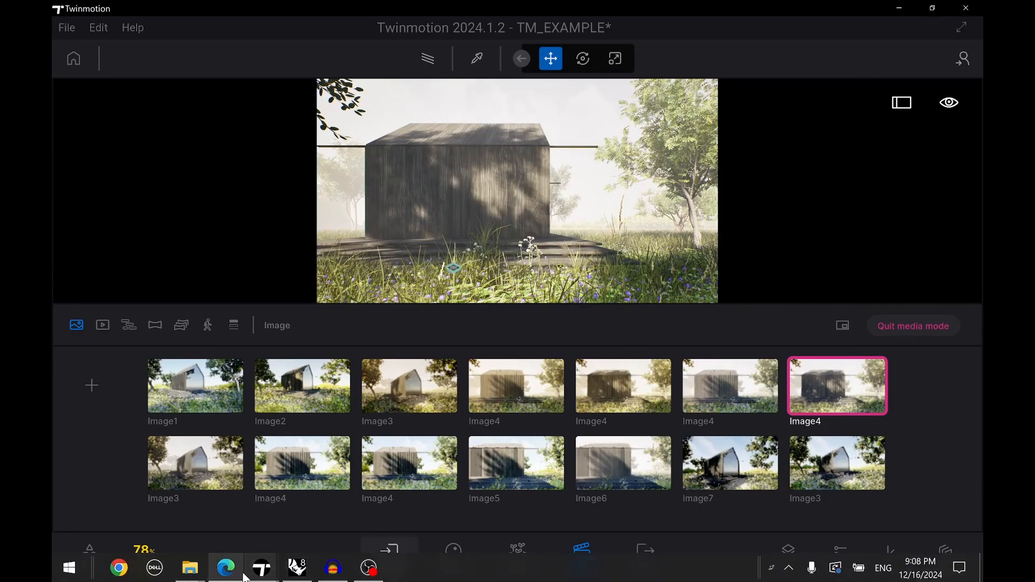
{"action": "mouse_move", "coordinate": [261, 574]}
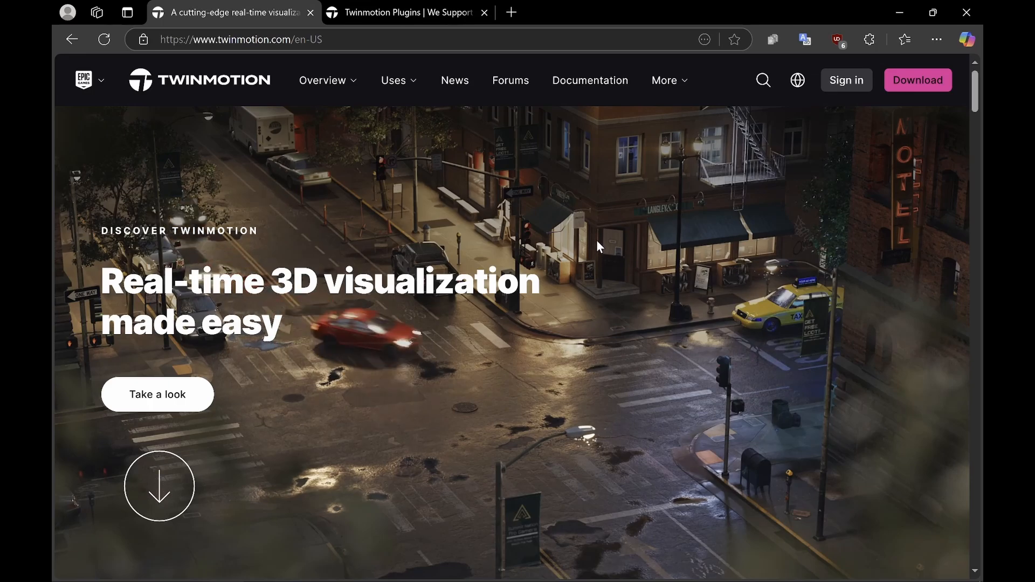
{"action": "left_click", "coordinate": [397, 14]}
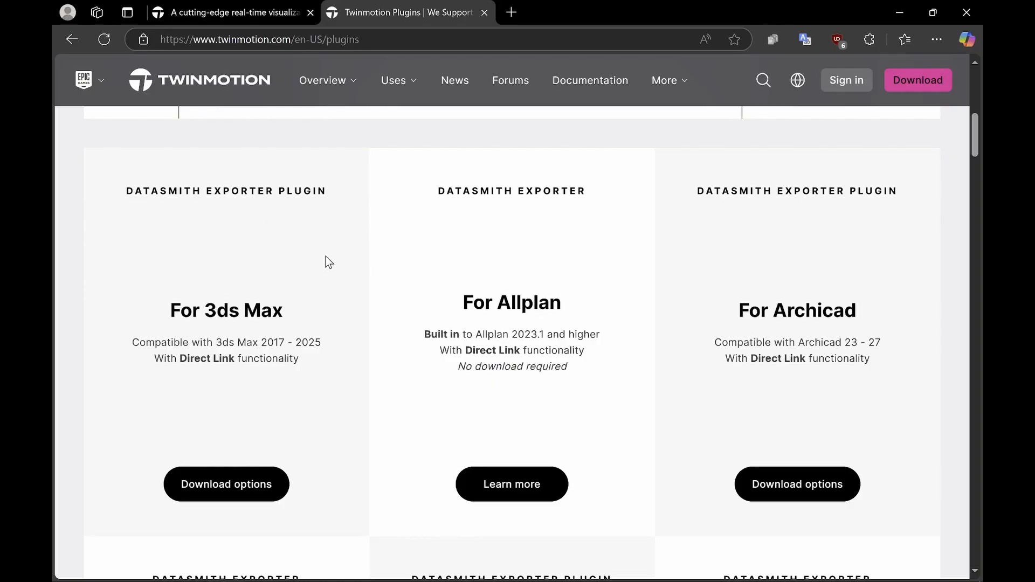
{"action": "scroll", "coordinate": [326, 259], "scroll_direction": "down", "scroll_amount": 6}
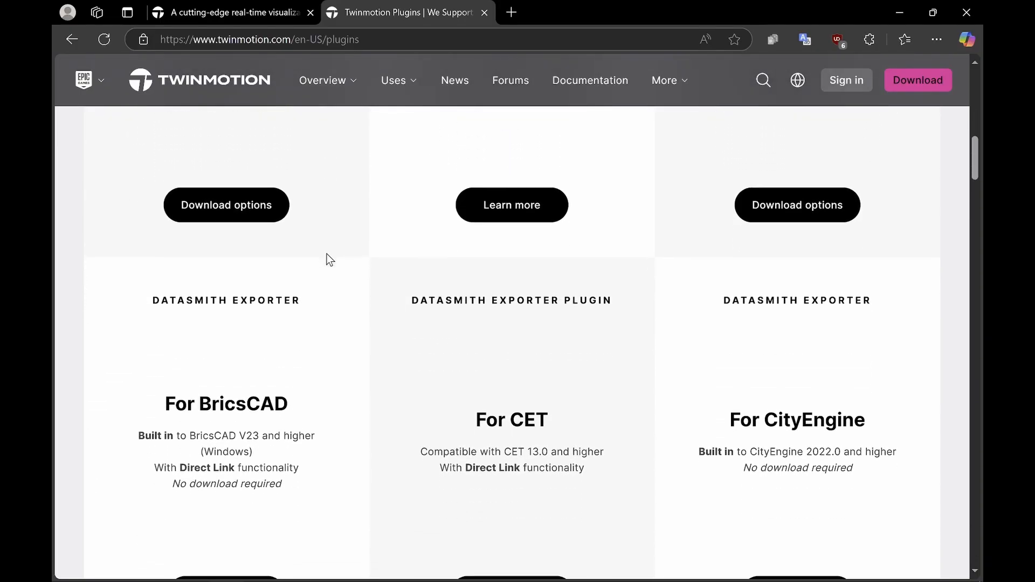
{"action": "scroll", "coordinate": [555, 343], "scroll_direction": "down", "scroll_amount": 9}
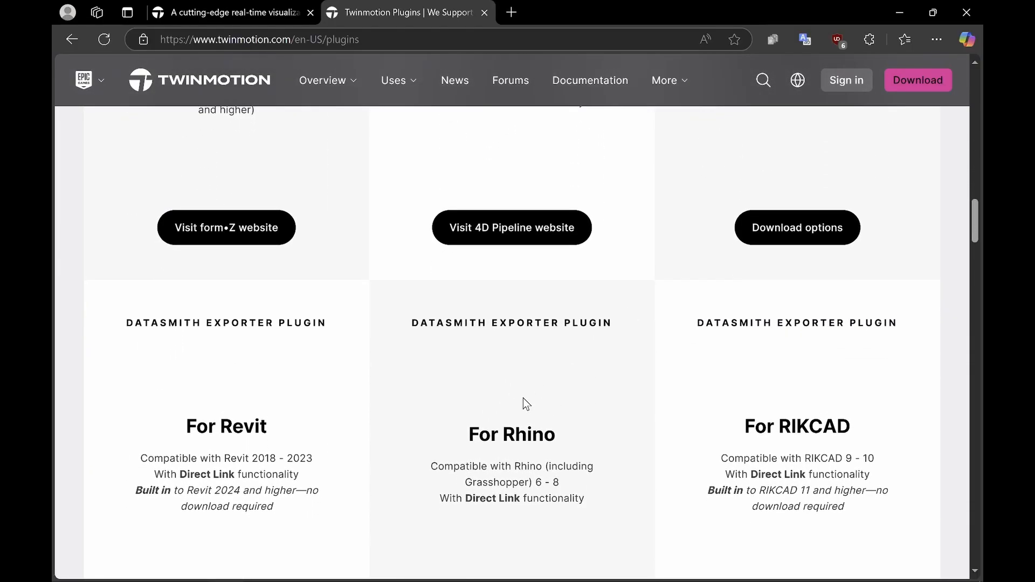
{"action": "scroll", "coordinate": [522, 403], "scroll_direction": "down", "scroll_amount": 5}
{"action": "scroll", "coordinate": [570, 307], "scroll_direction": "up", "scroll_amount": 2}
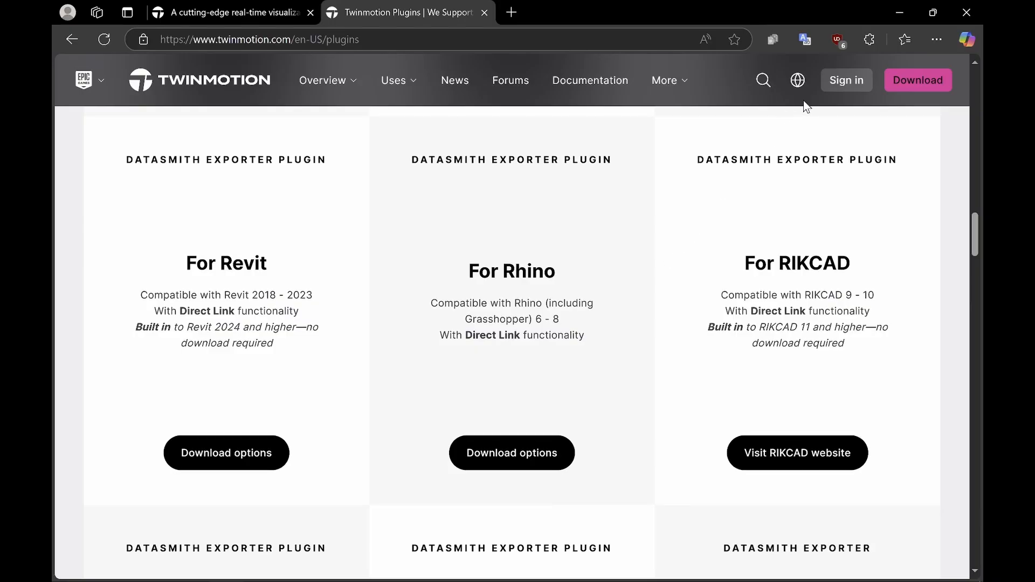
Switch to Rhino and view the Urban_LandForm_TM model from several angles
{"action": "left_click", "coordinate": [898, 13]}
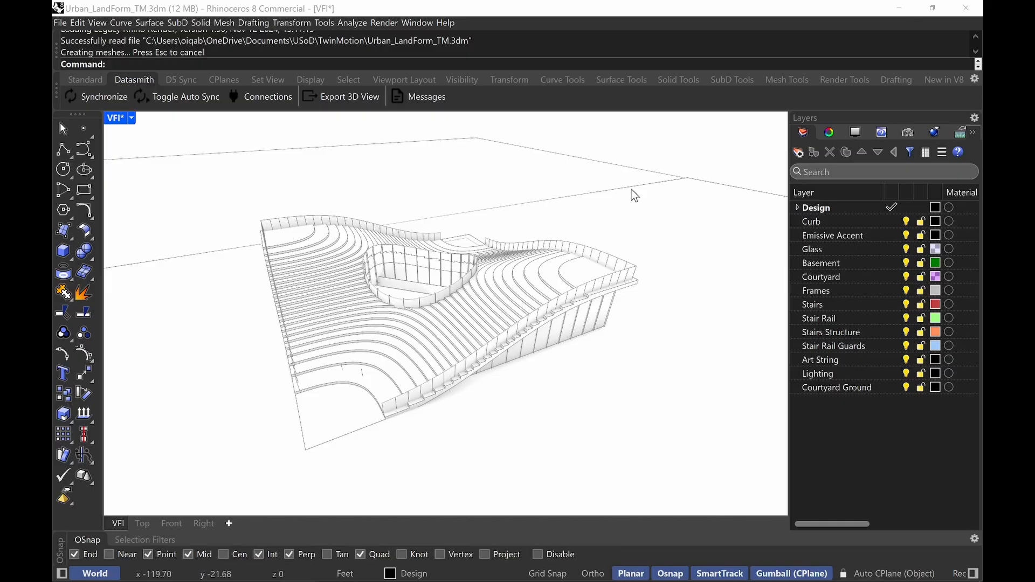
{"action": "right_click_drag", "start_coordinate": [647, 251], "coordinate": [596, 243]}
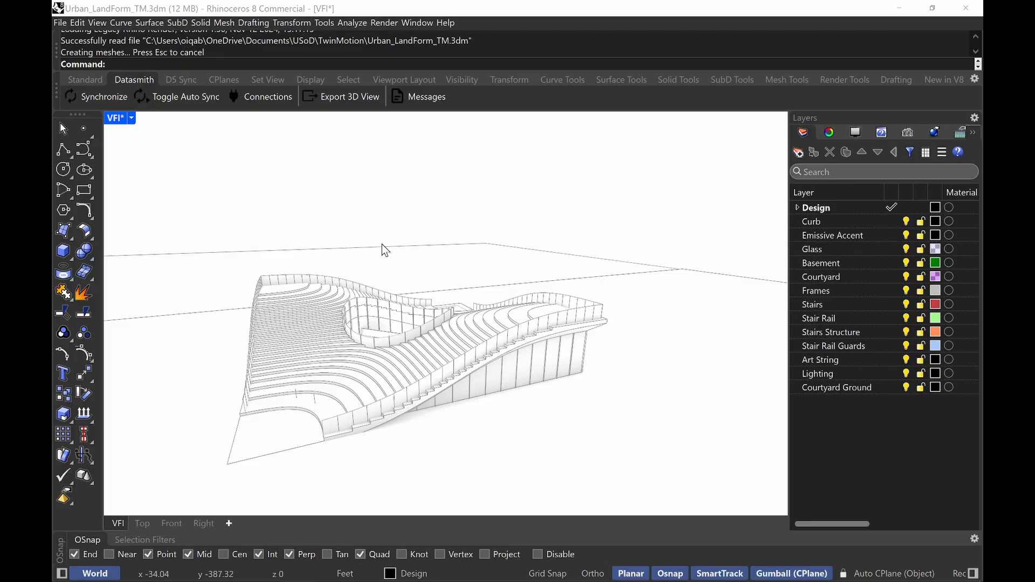
{"action": "right_click_drag", "start_coordinate": [385, 249], "coordinate": [372, 326]}
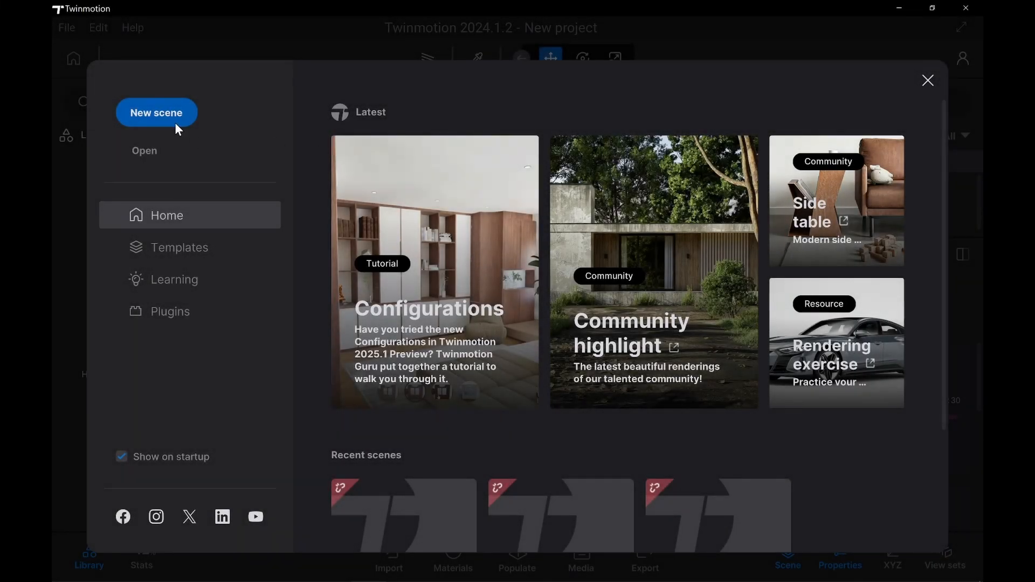
Create a new Twinmotion scene and delete its Starting Ground, Starting Landscape and Starting Base
{"action": "left_click", "coordinate": [171, 124]}
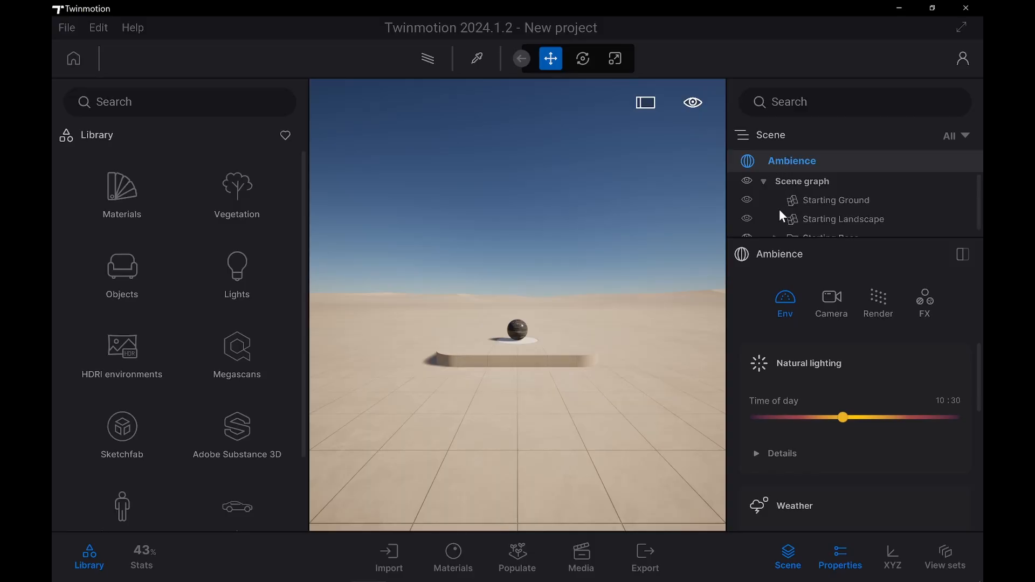
{"action": "left_click", "coordinate": [763, 182]}
{"action": "left_click", "coordinate": [765, 184]}
{"action": "left_click", "coordinate": [856, 204]}
{"action": "key", "text": "Delete"}
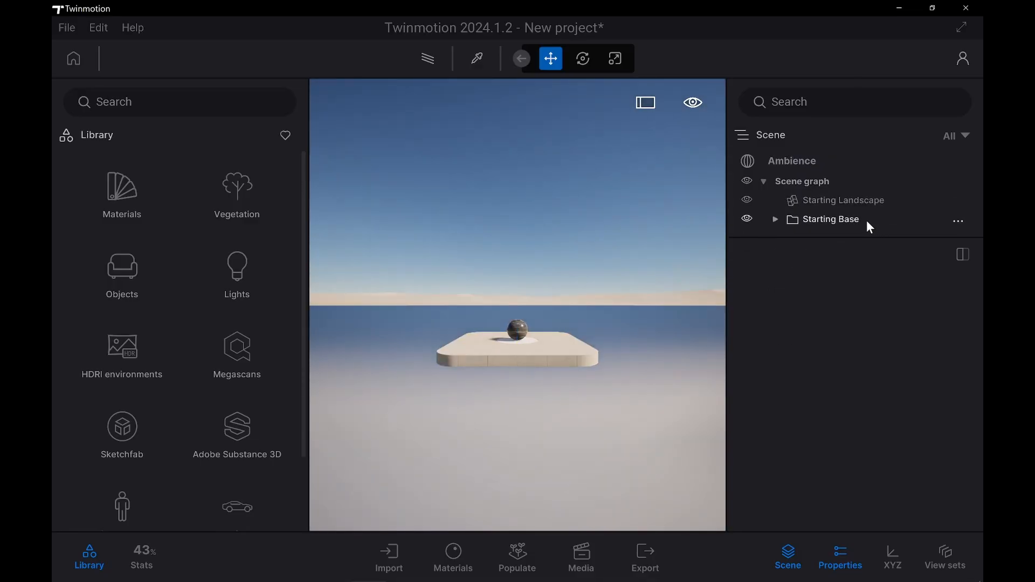
{"action": "left_click", "coordinate": [840, 204]}
{"action": "key", "text": "Delete"}
{"action": "left_click", "coordinate": [862, 205]}
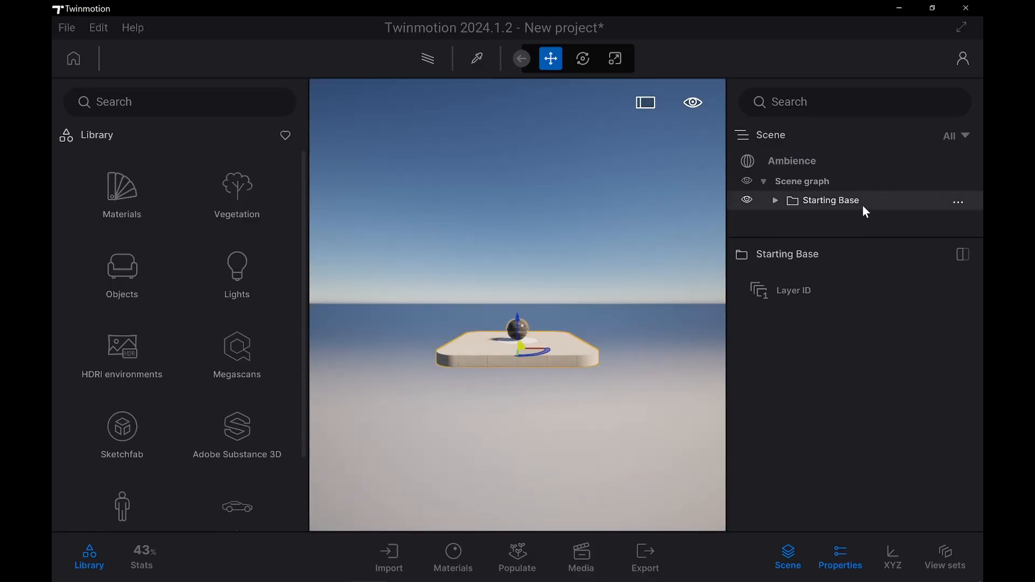
{"action": "key", "text": "Delete"}
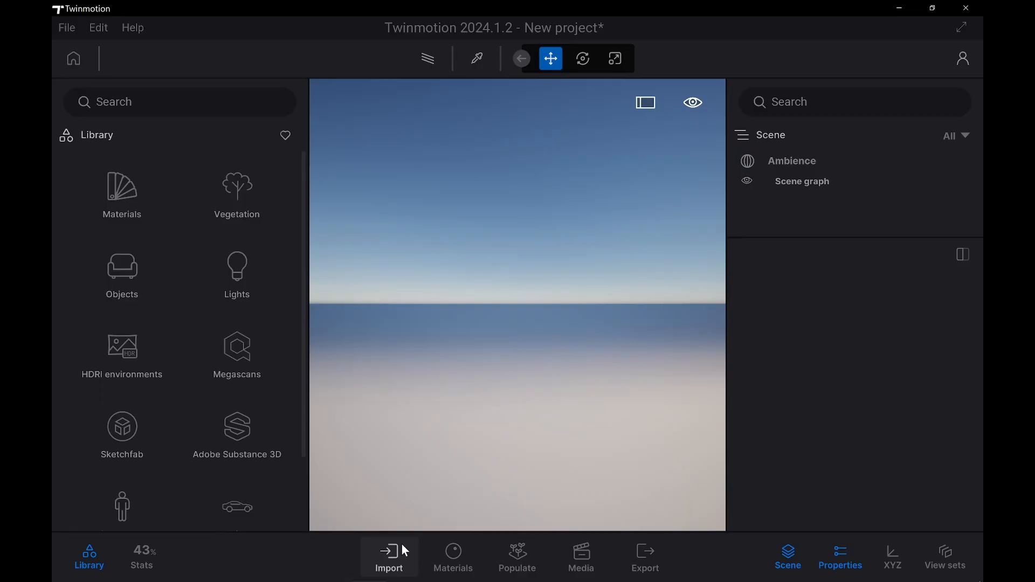
Begin a Direct Link import in Twinmotion and synchronize the Urban_LandForm_TM model from Rhino with Datasmith
{"action": "left_click", "coordinate": [392, 555]}
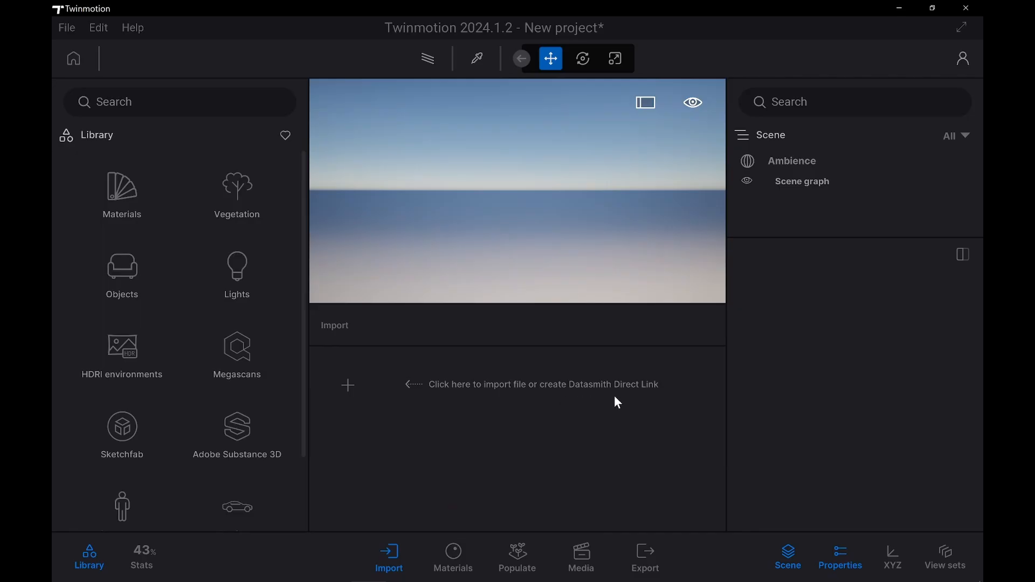
{"action": "left_click", "coordinate": [340, 390]}
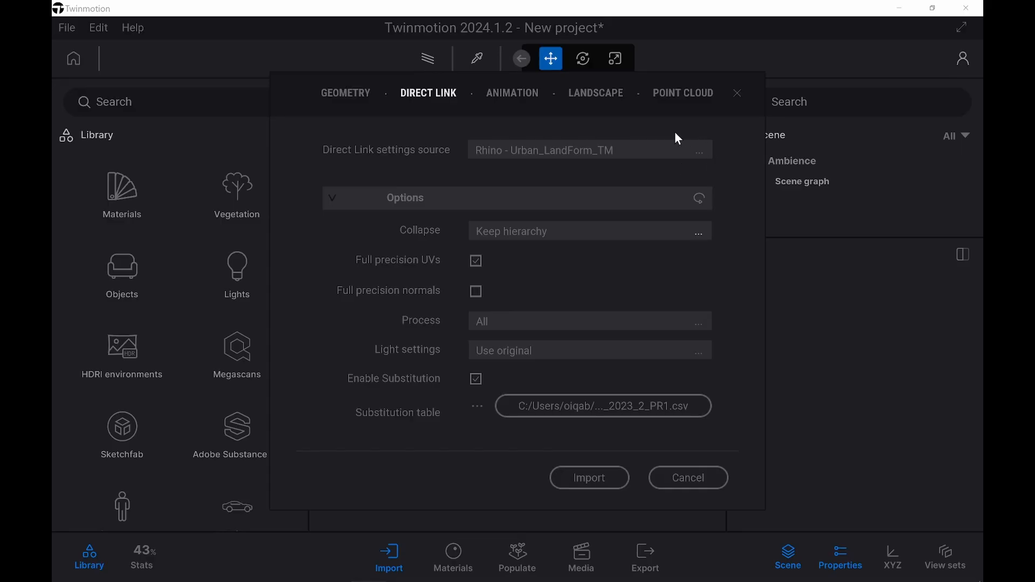
{"action": "mouse_move", "coordinate": [369, 566]}
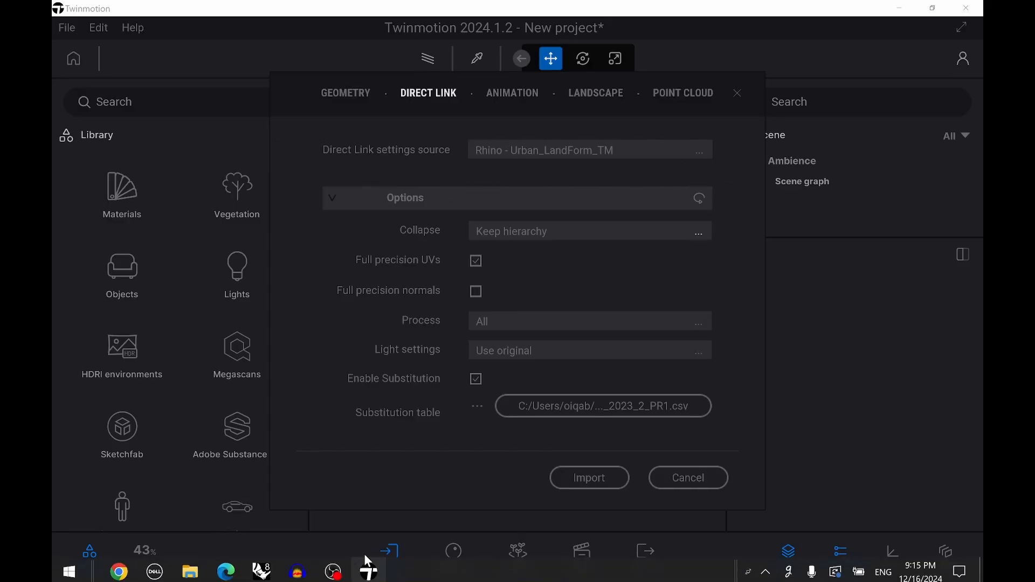
{"action": "left_click", "coordinate": [261, 567]}
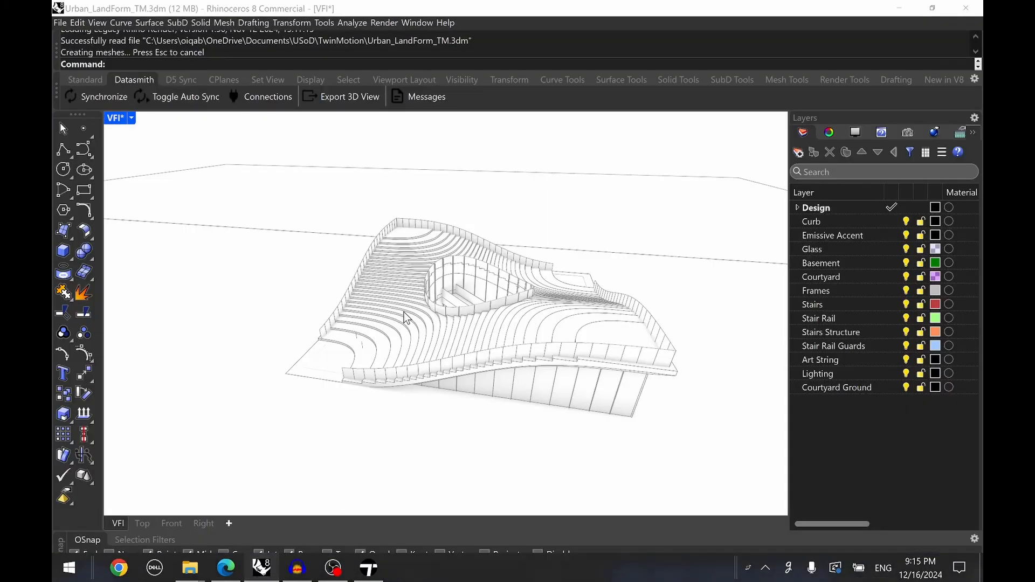
{"action": "left_click", "coordinate": [83, 97]}
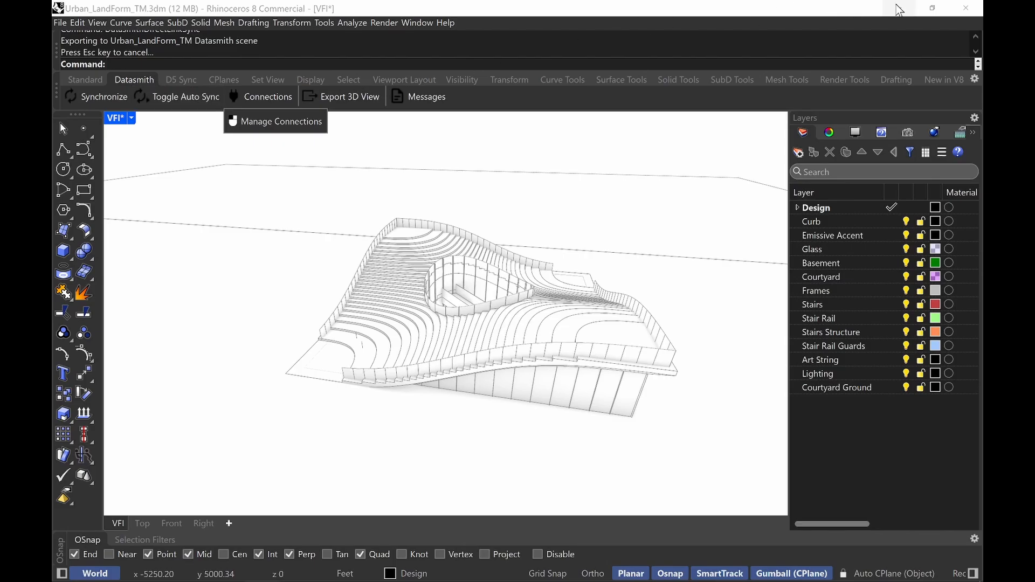
{"action": "left_click", "coordinate": [914, 10]}
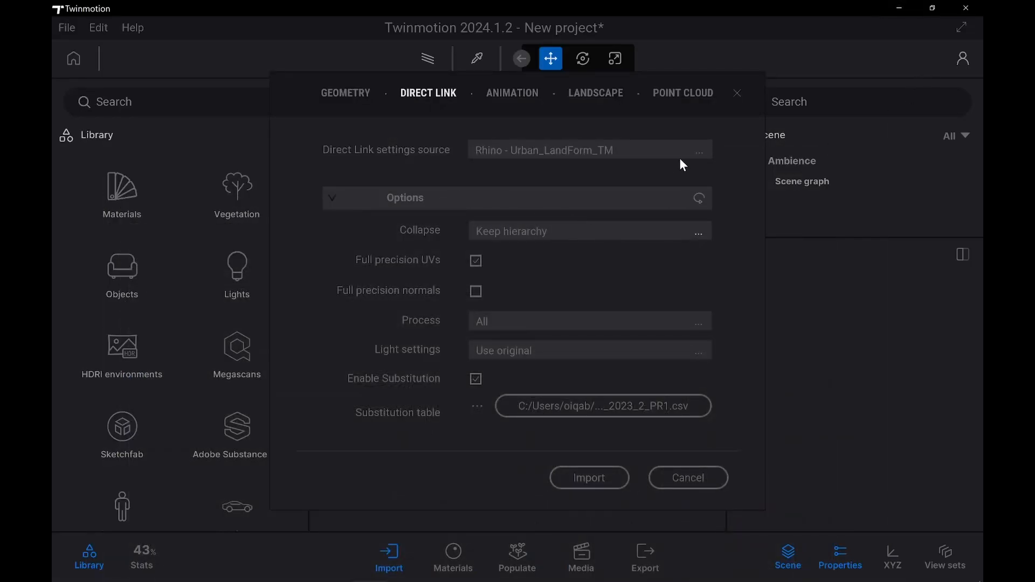
Import the Direct Link source Rhino - Urban_LandForm_TM with Collapse set to Keep hierarchy
{"action": "left_click", "coordinate": [700, 152]}
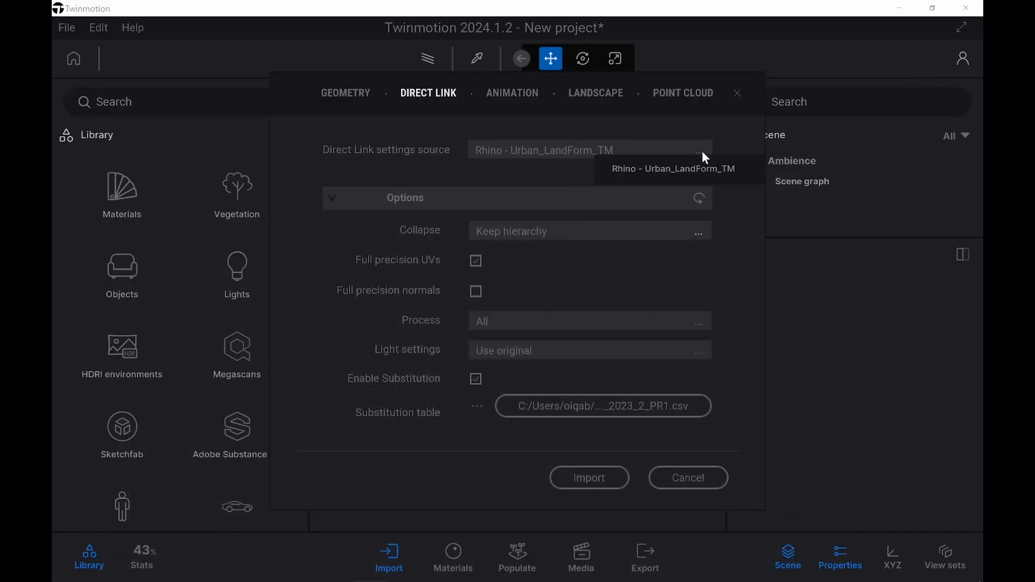
{"action": "left_click", "coordinate": [659, 174]}
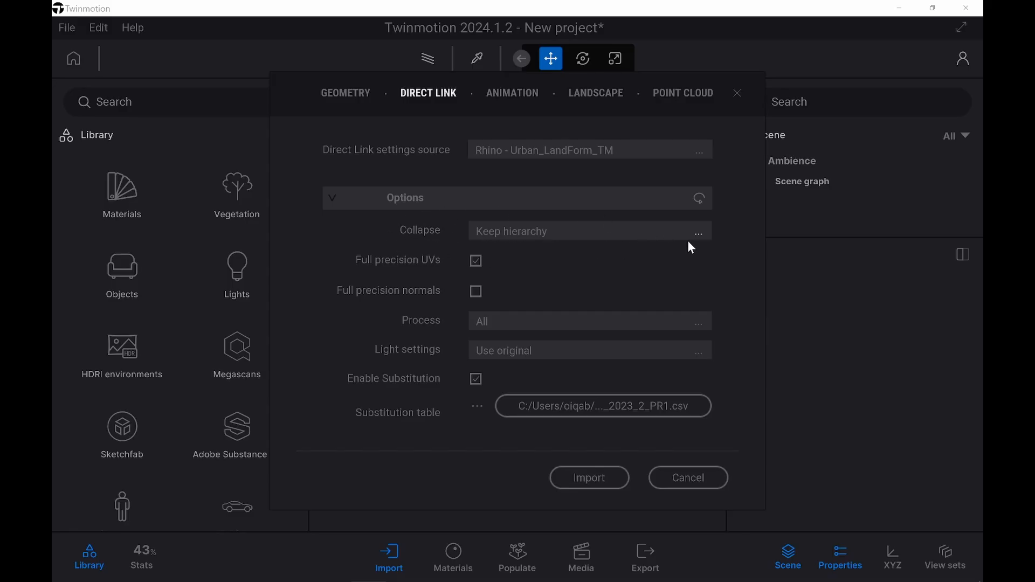
{"action": "left_click", "coordinate": [668, 237]}
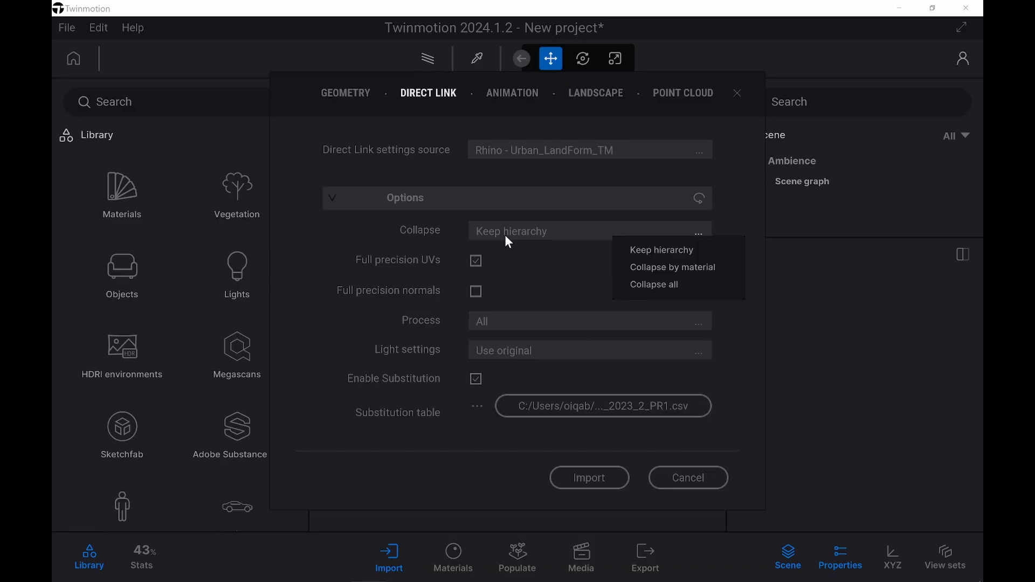
{"action": "left_click", "coordinate": [500, 201]}
{"action": "left_click", "coordinate": [608, 209]}
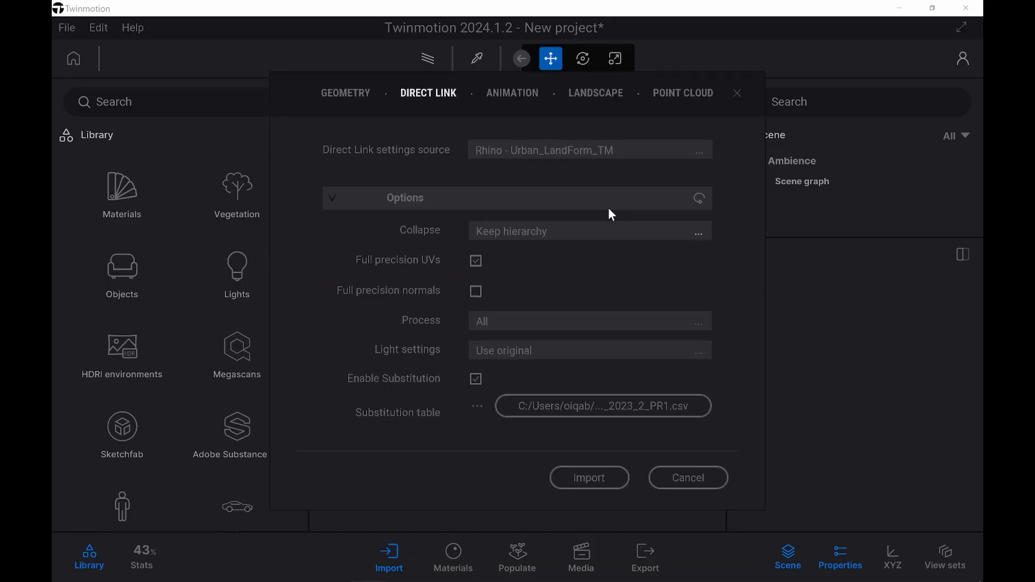
{"action": "left_click", "coordinate": [702, 237]}
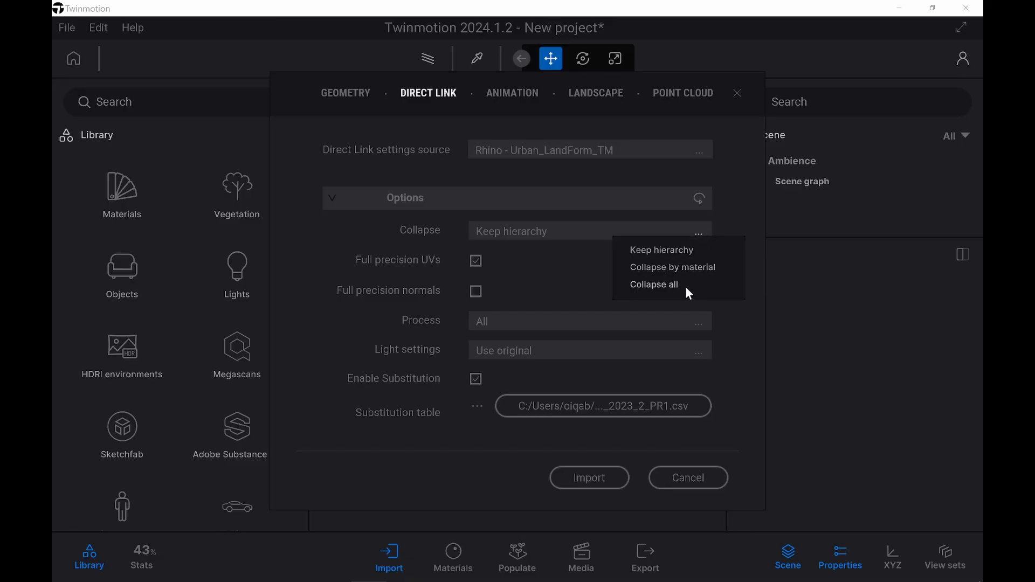
{"action": "left_click", "coordinate": [661, 256]}
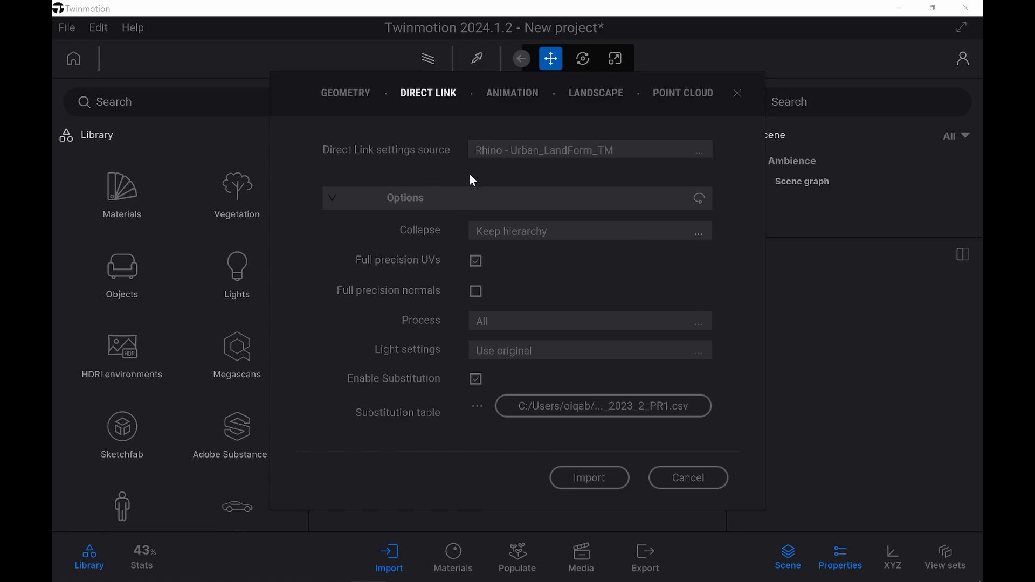
{"action": "left_click", "coordinate": [611, 488]}
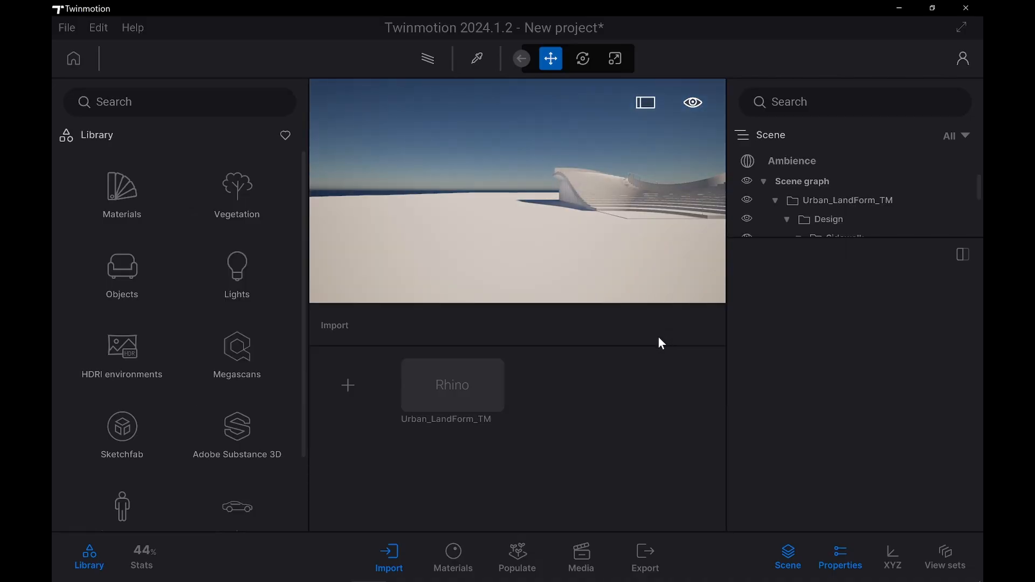
Fly the camera up and back around the imported landform to view it as a whole, with the import area closed
{"action": "key", "text": "a"}
{"action": "key", "text": "s"}
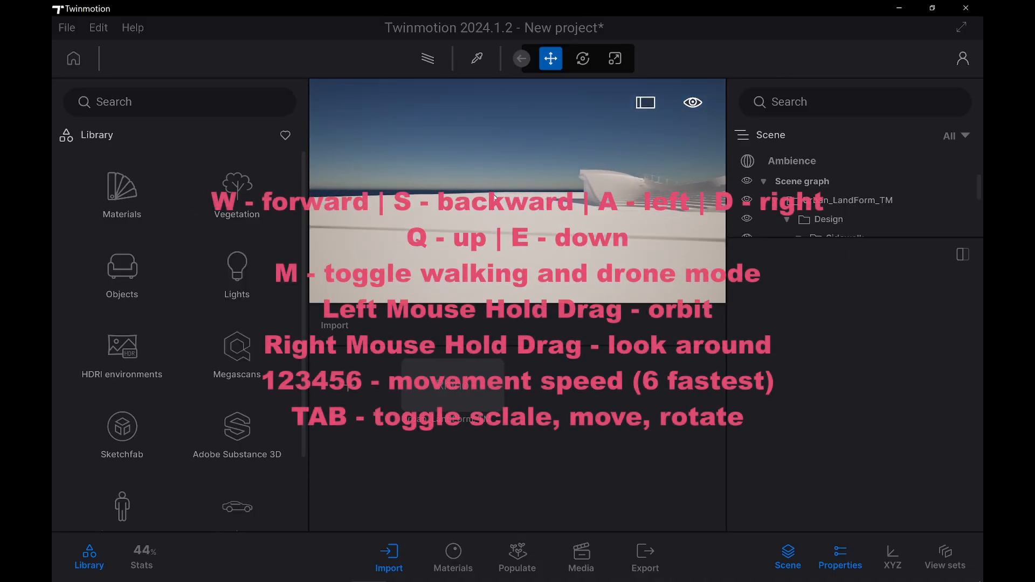
{"action": "right_click_drag", "start_coordinate": [611, 191], "coordinate": [721, 168]}
{"action": "key", "text": "q"}
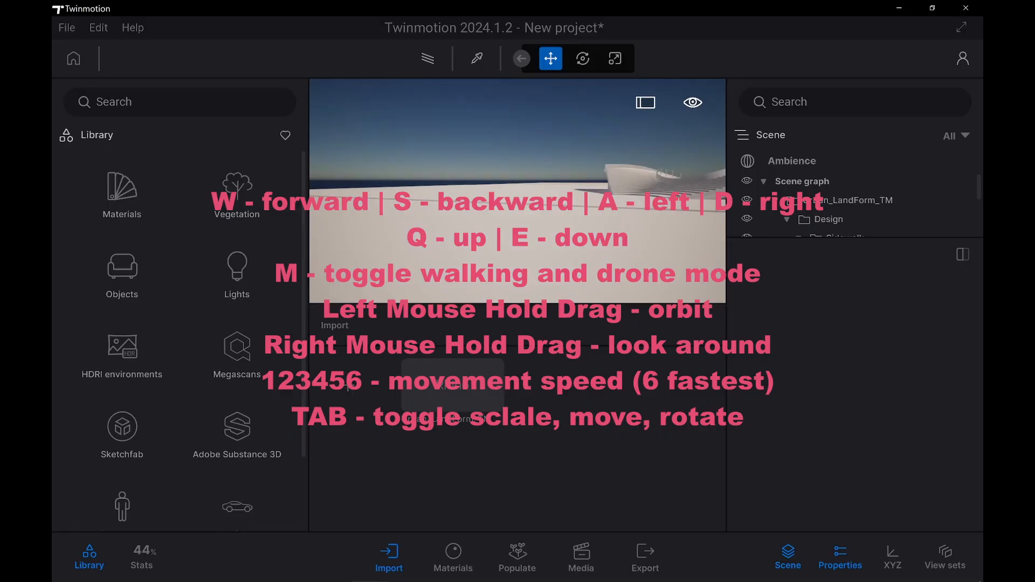
{"action": "key", "text": "s"}
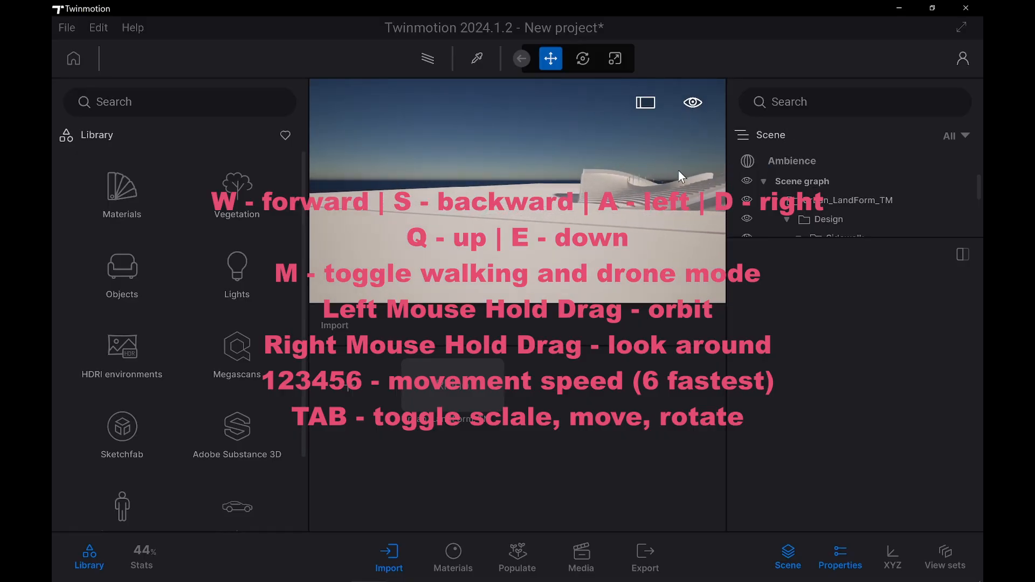
{"action": "key", "text": "q"}
{"action": "key", "text": "q"}
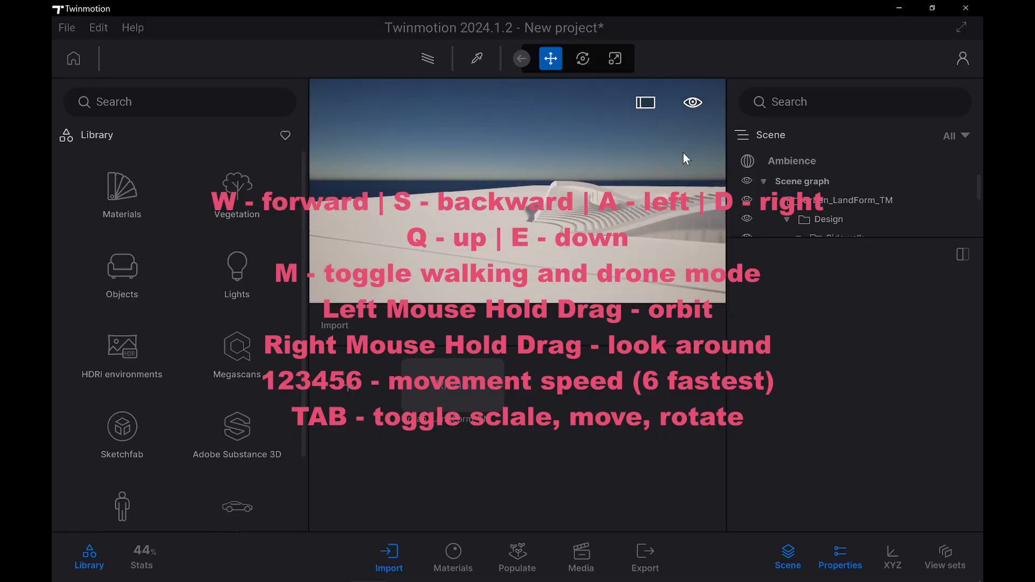
{"action": "key", "text": "q"}
{"action": "key", "text": "w"}
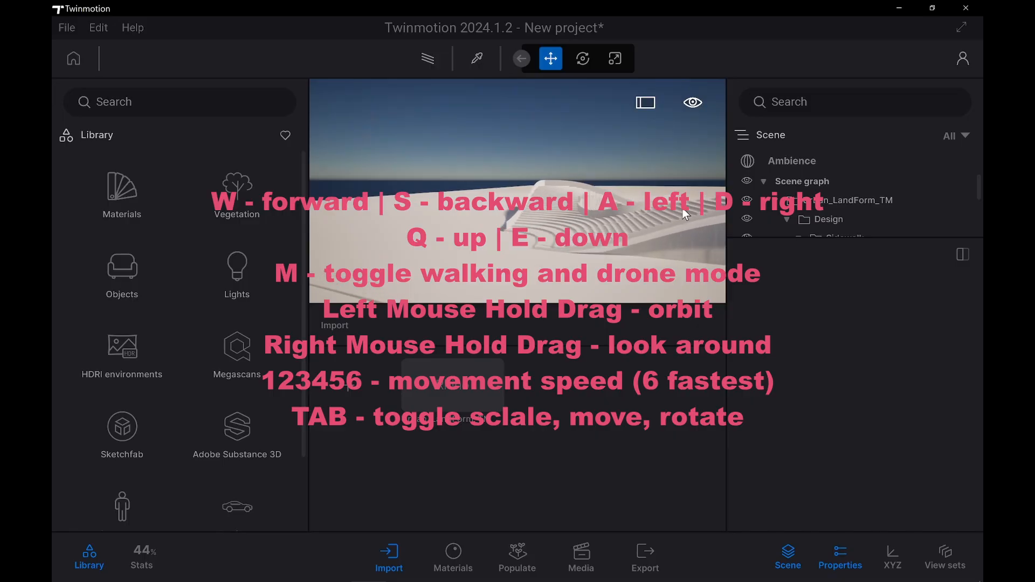
{"action": "key", "text": "d"}
{"action": "key", "text": "q"}
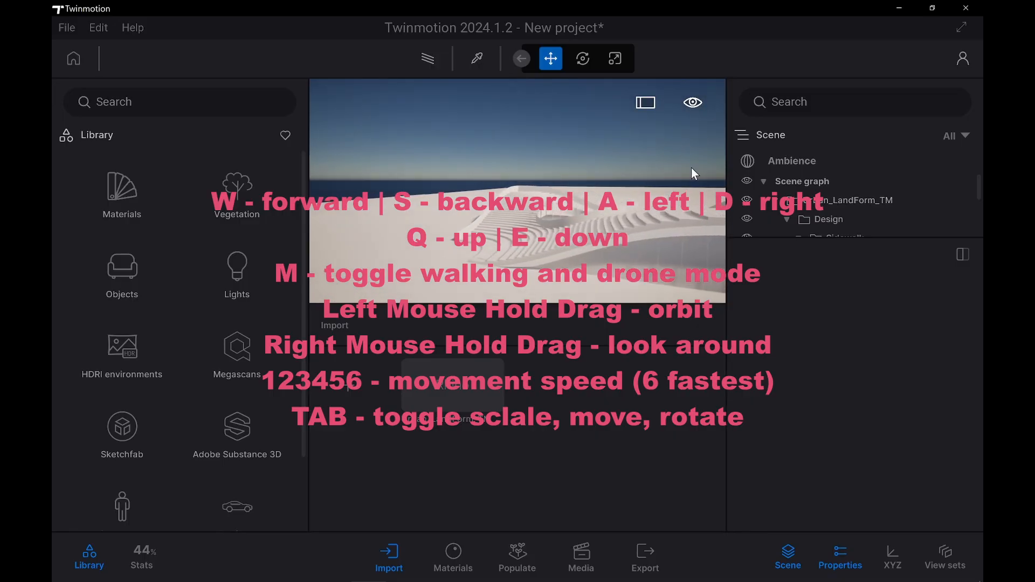
{"action": "key", "text": "d"}
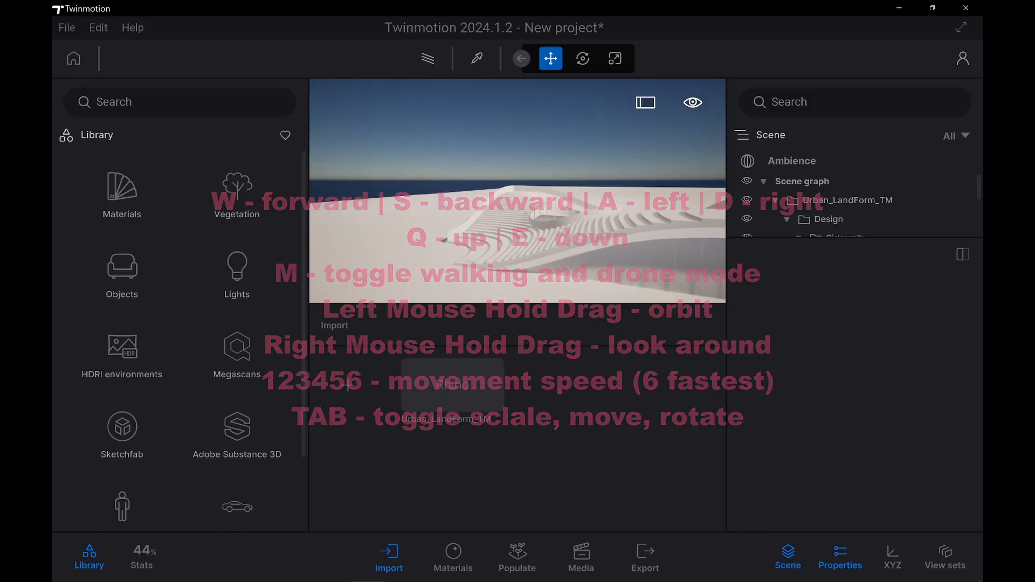
{"action": "left_click", "coordinate": [399, 553]}
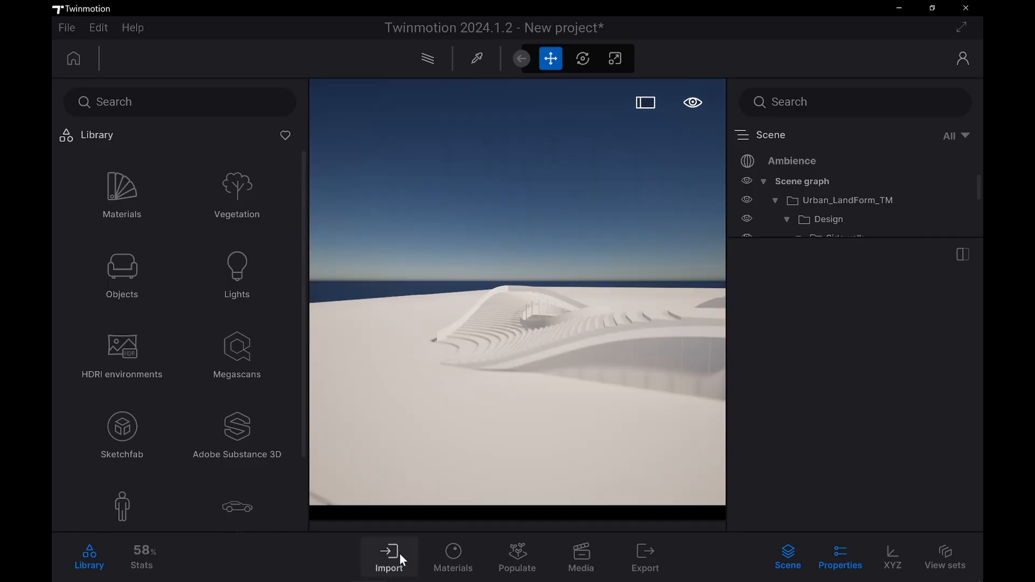
{"action": "key", "text": "s"}
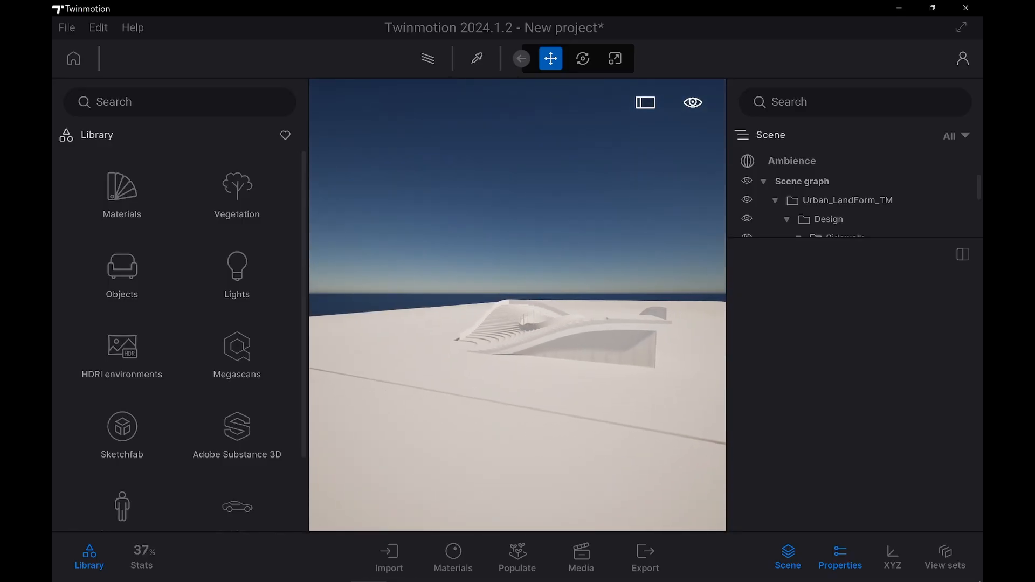
Bring the camera closer to the landform to view its curved stairs and glazed side
{"action": "key", "text": "w"}
{"action": "mouse_move", "coordinate": [537, 338]}
{"action": "middle_mouse_down", "text": "shift"}
{"action": "mouse_move", "coordinate": [543, 319]}
{"action": "mouse_move", "coordinate": [533, 319]}
{"action": "middle_mouse_up", "text": "shift"}
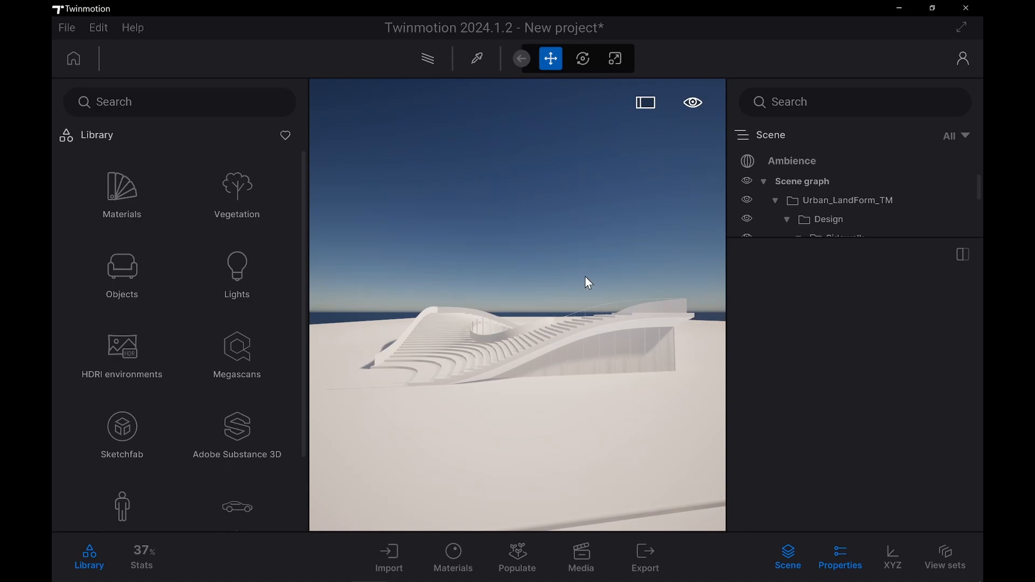
{"action": "key", "text": "ctrl+alt+g"}
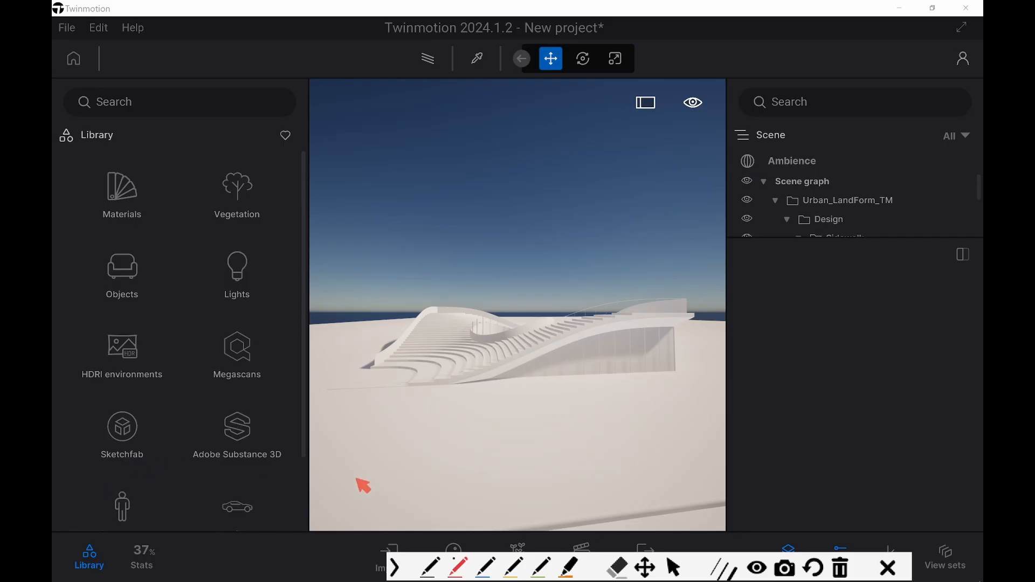
{"action": "key", "text": "ctrl+alt+g"}
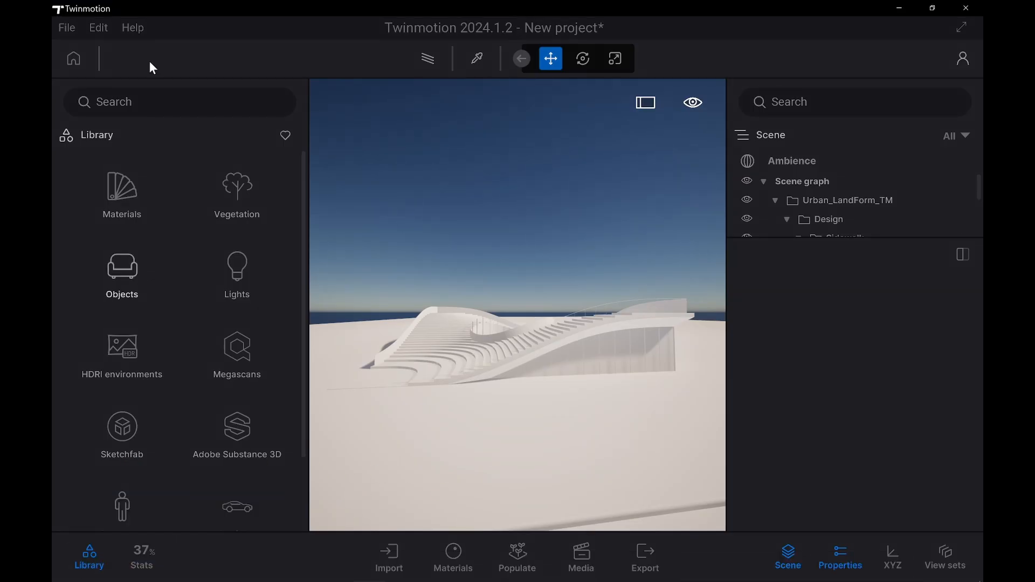
Confirm the High desktop quality preset through the statistics overview, and close the statistics and the library
{"action": "left_click", "coordinate": [90, 561]}
{"action": "left_click", "coordinate": [89, 558]}
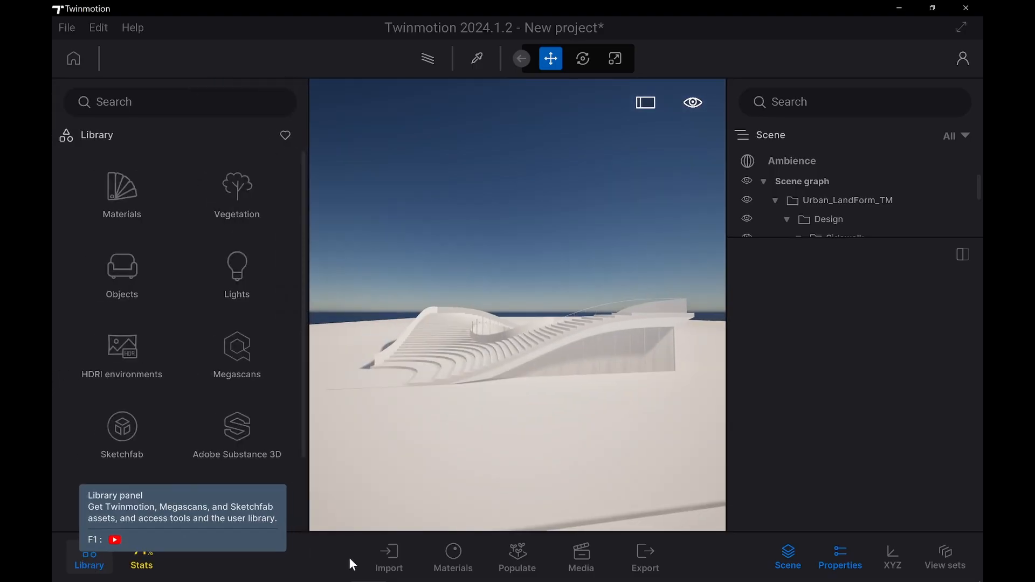
{"action": "left_click", "coordinate": [142, 558]}
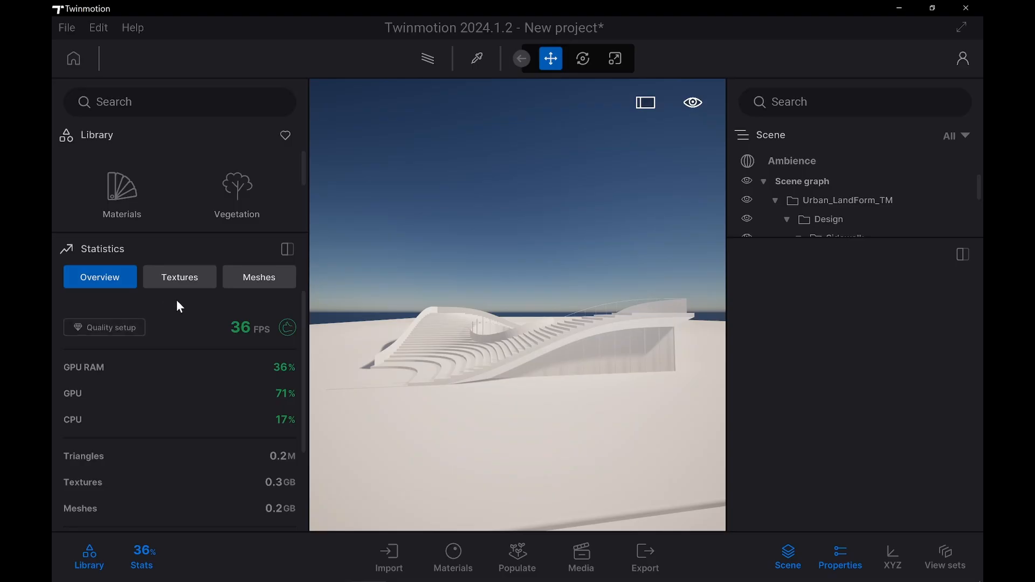
{"action": "left_click", "coordinate": [110, 327]}
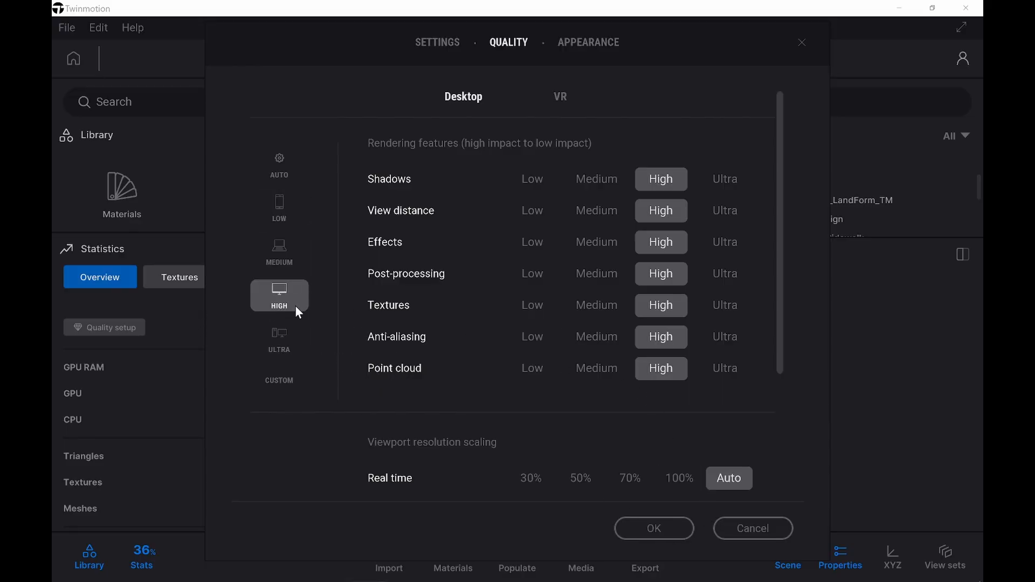
{"action": "left_click", "coordinate": [654, 529]}
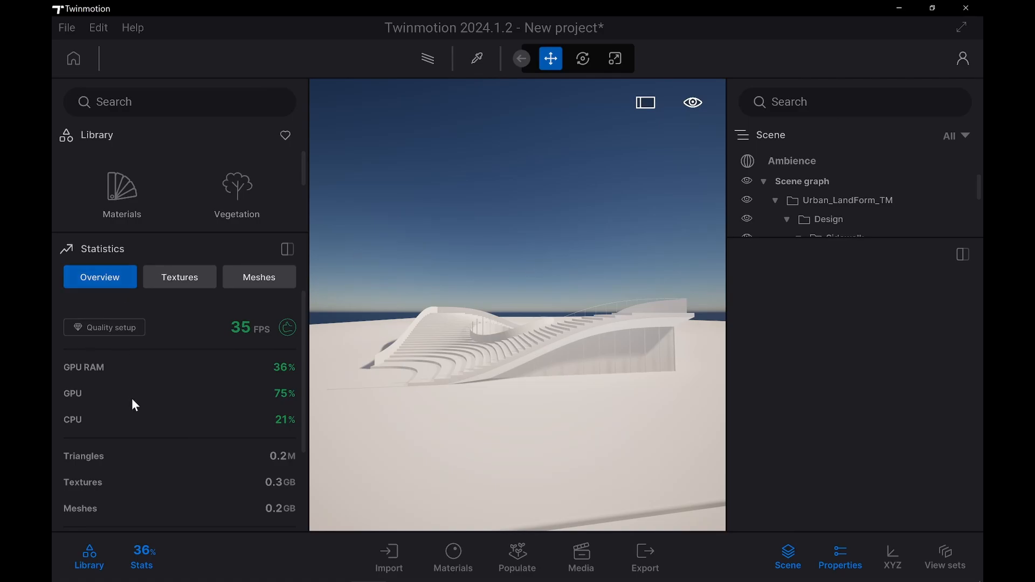
{"action": "left_click", "coordinate": [137, 555]}
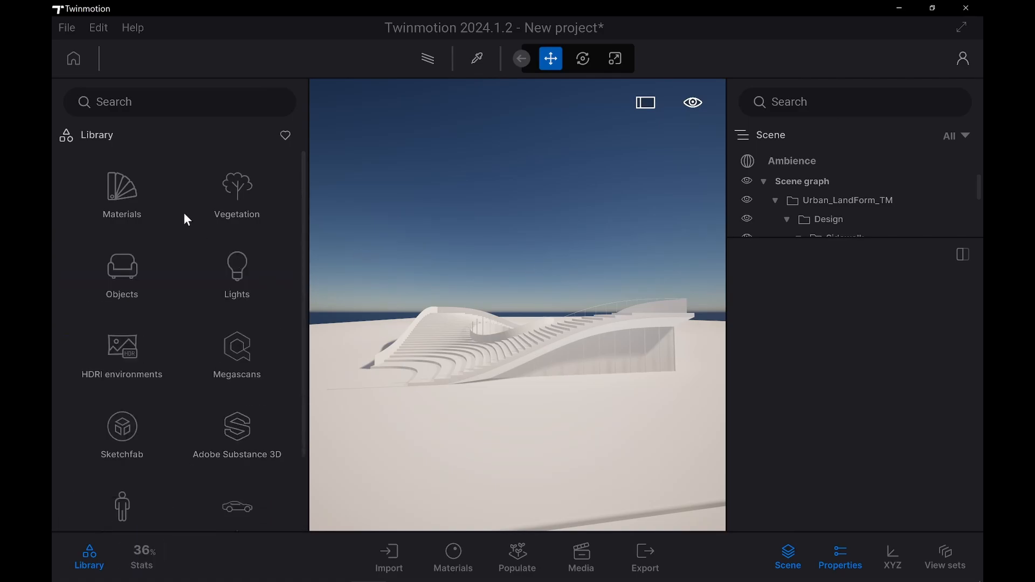
{"action": "left_click", "coordinate": [89, 556]}
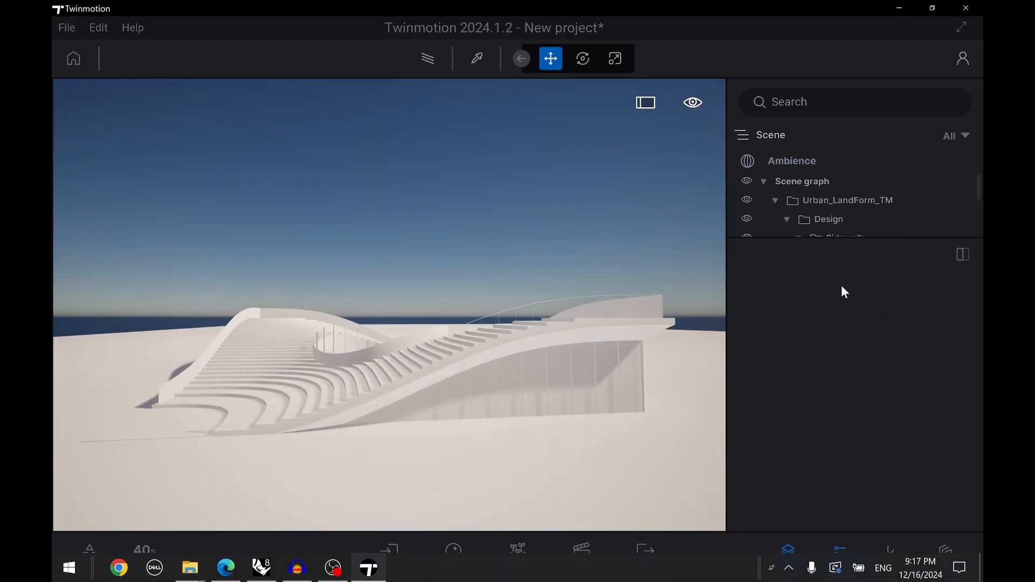
Collapse the Urban_LandForm_TM subfolders one by one in the scene graph, from Sidewalk, Road and Curb down to Stair_Rail_Guards
{"action": "left_click", "coordinate": [774, 200]}
{"action": "left_click", "coordinate": [778, 202]}
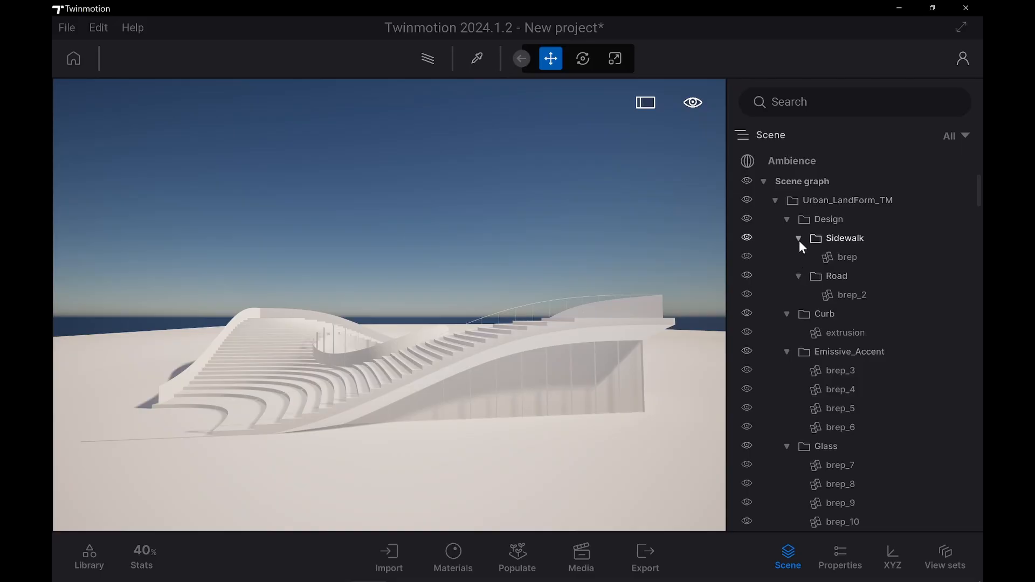
{"action": "left_click", "coordinate": [798, 238]}
{"action": "left_click", "coordinate": [798, 258]}
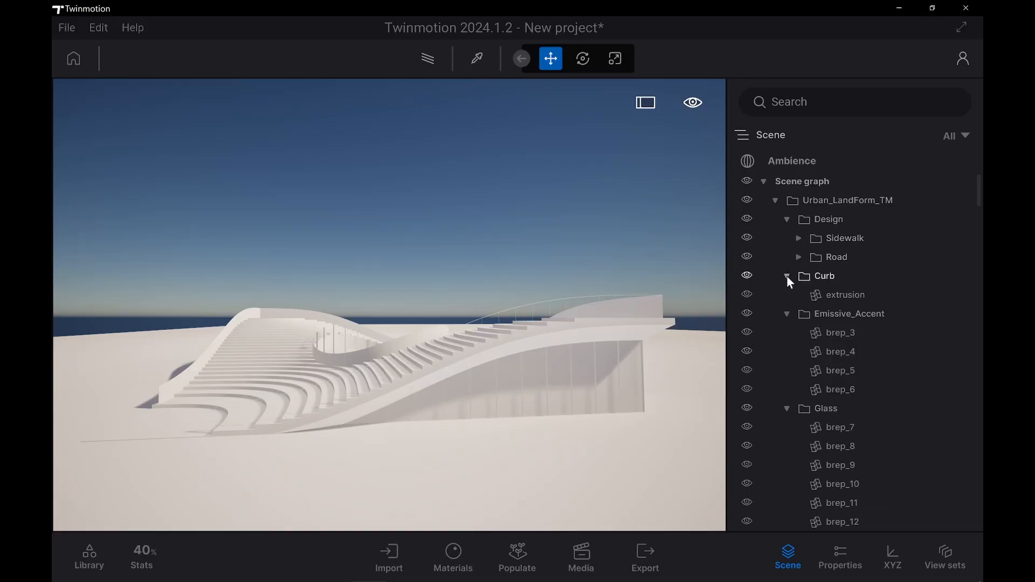
{"action": "left_click", "coordinate": [787, 276]}
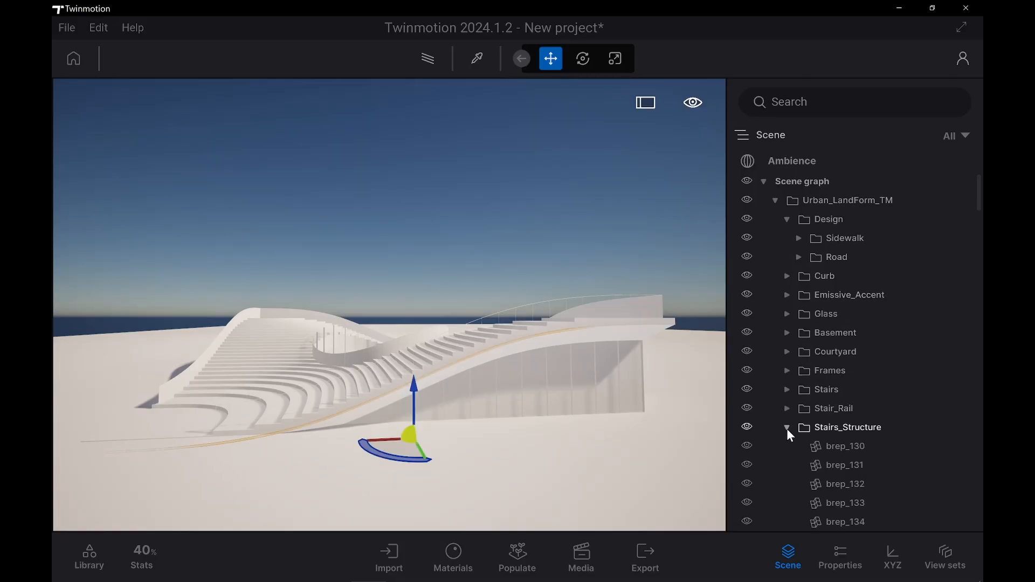
{"action": "left_click", "coordinate": [786, 428]}
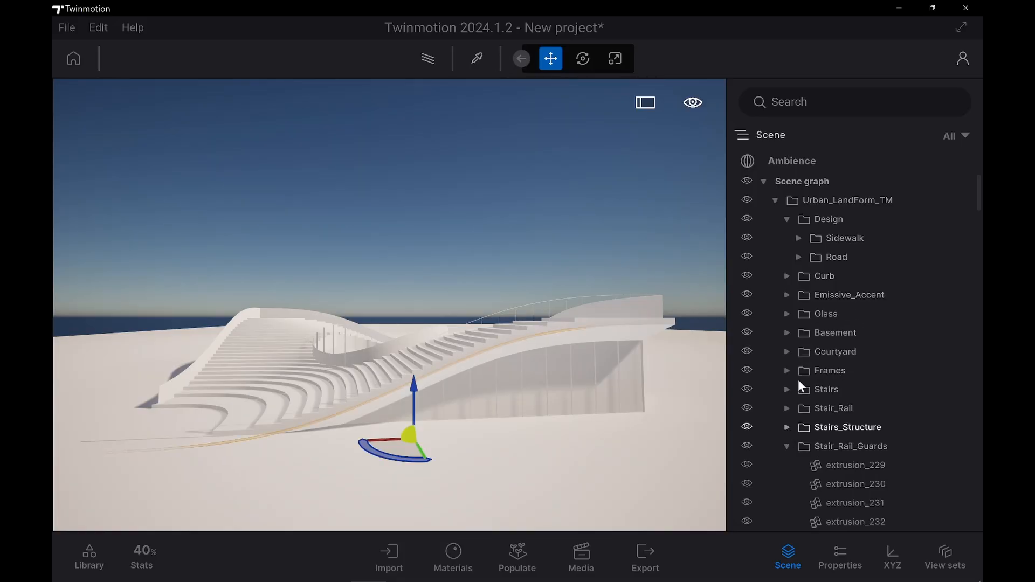
{"action": "left_click", "coordinate": [787, 446]}
Collapse the whole Urban_LandForm_TM hierarchy at once and expand only its first level of folders
{"action": "left_click", "coordinate": [835, 202]}
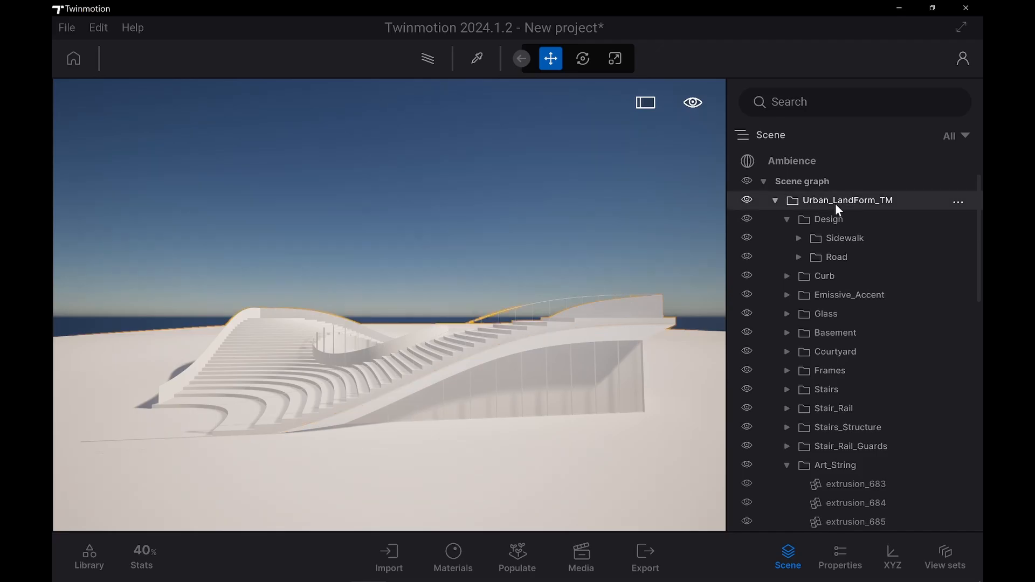
{"action": "right_click", "coordinate": [837, 208]}
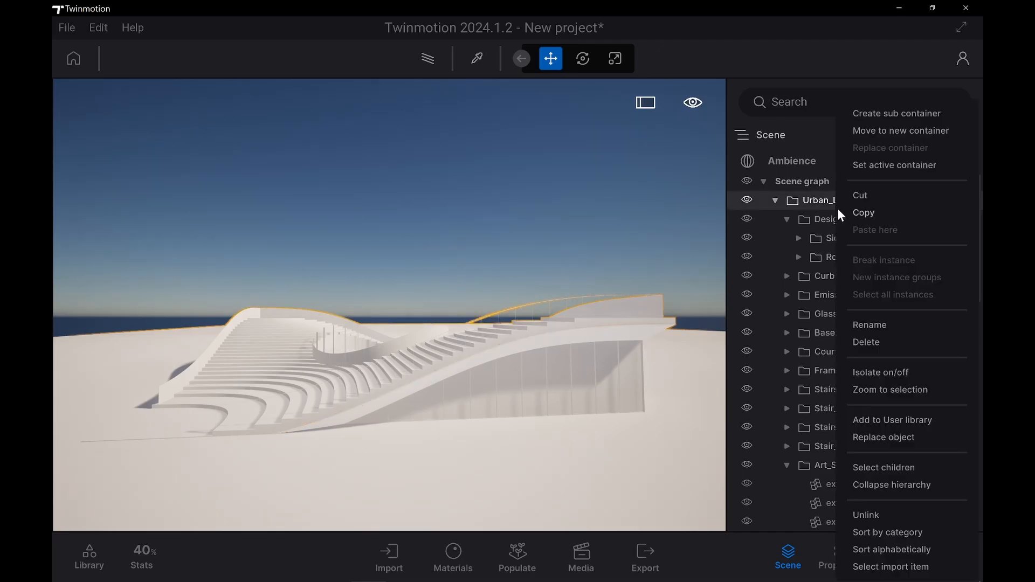
{"action": "left_click", "coordinate": [926, 484]}
{"action": "left_click", "coordinate": [774, 200]}
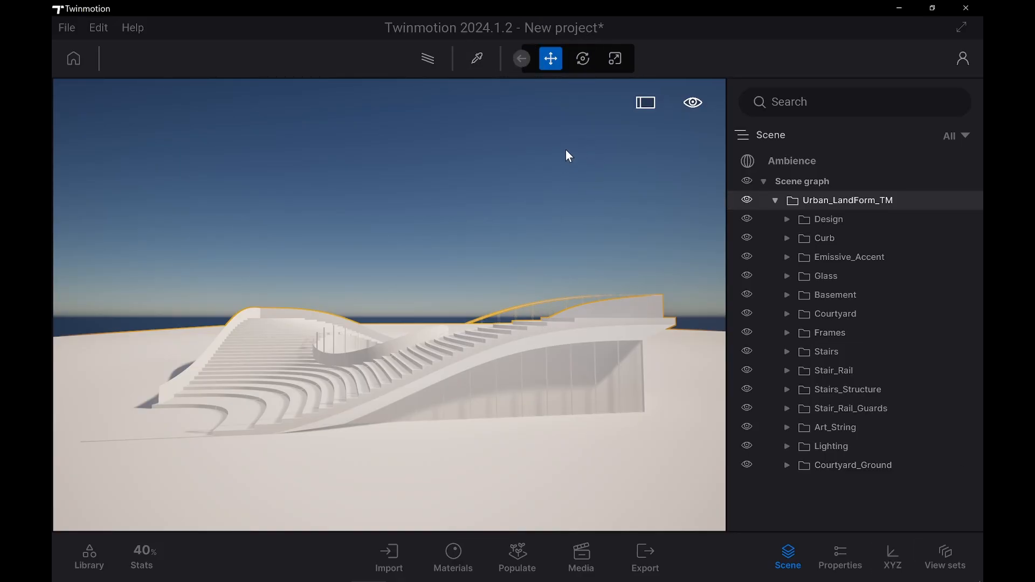
Cycle the transform gizmo of Urban_LandForm_TM through its modes and clear the selection
{"action": "key", "text": "space"}
{"action": "key", "text": "space"}
{"action": "key", "text": "space"}
{"action": "key", "text": "space"}
{"action": "key", "text": "space"}
{"action": "key", "text": "space"}
{"action": "key", "text": "space"}
{"action": "key", "text": "Escape"}
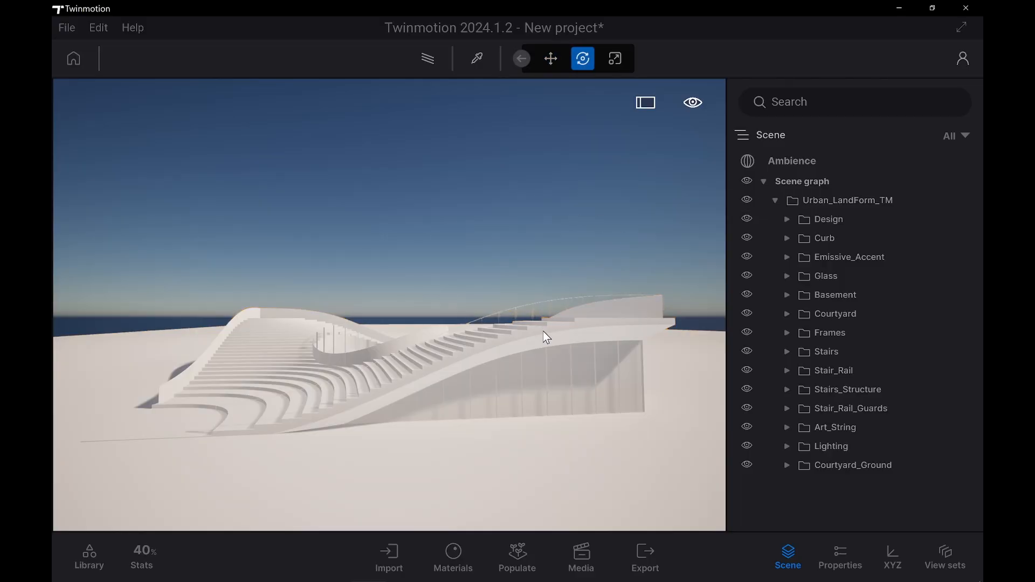
Select the stair object brep_125, switch its gizmo between move, rotate and scale, return to move and deselect it
{"action": "left_click", "coordinate": [323, 335]}
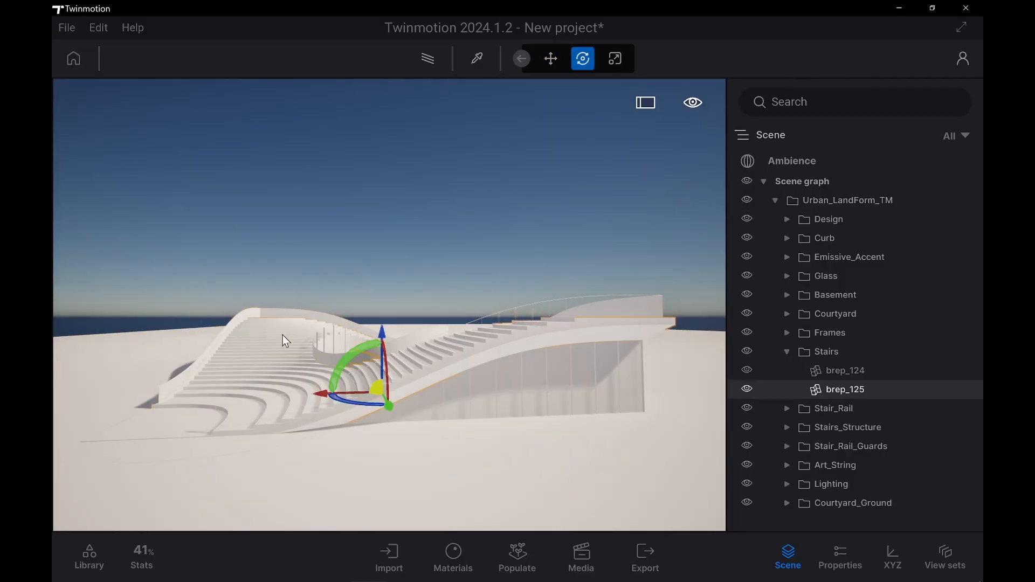
{"action": "left_click", "coordinate": [557, 62]}
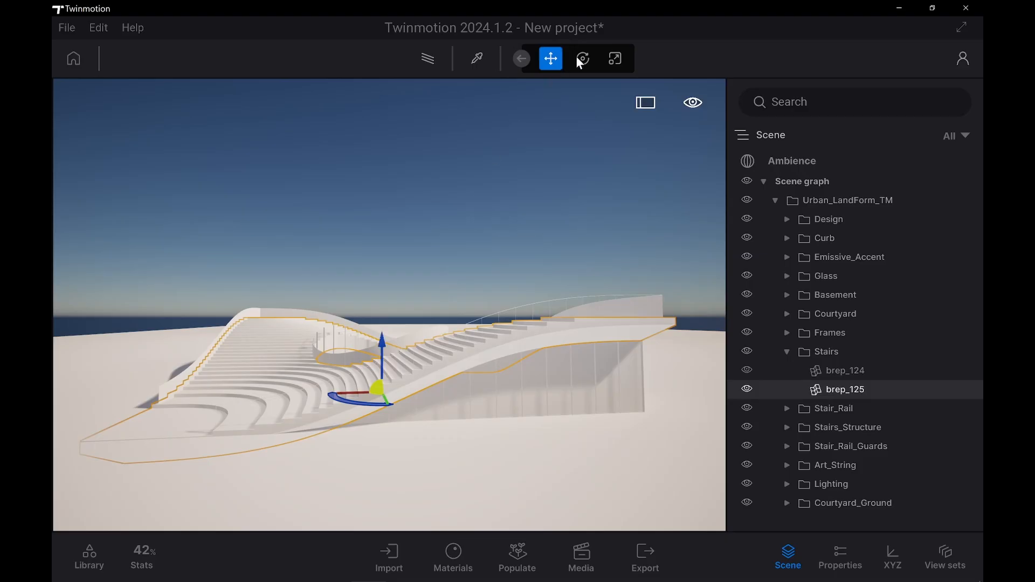
{"action": "left_click", "coordinate": [583, 58]}
{"action": "left_click", "coordinate": [615, 59]}
{"action": "key", "text": "Tab"}
{"action": "key", "text": "Tab"}
{"action": "key", "text": "Tab"}
{"action": "key", "text": "Tab"}
{"action": "left_click", "coordinate": [496, 157]}
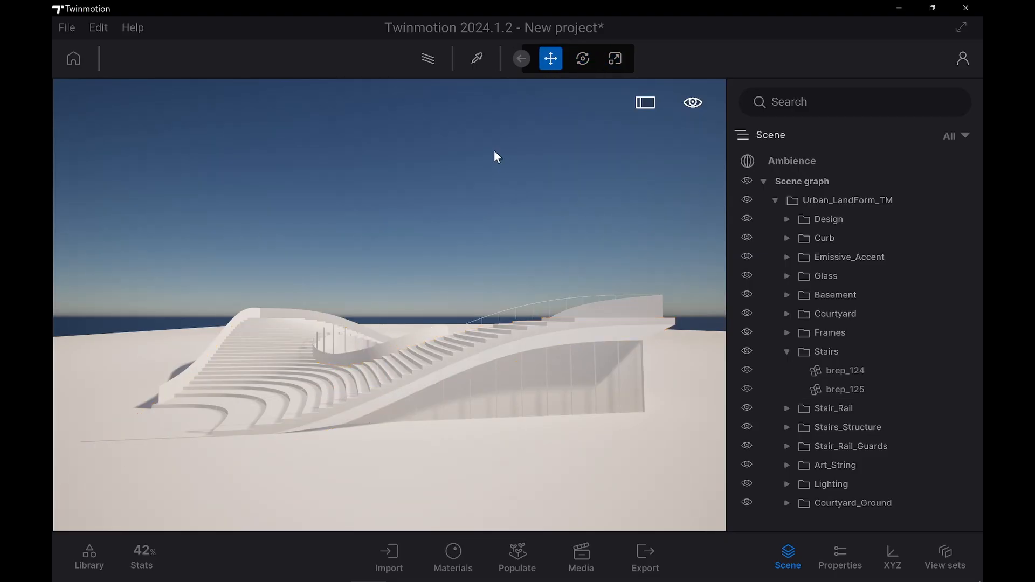
Examine the material picker and the viewport options for time of day, camera speed and views
{"action": "left_click", "coordinate": [471, 64]}
{"action": "left_click", "coordinate": [481, 62]}
{"action": "left_click", "coordinate": [691, 105]}
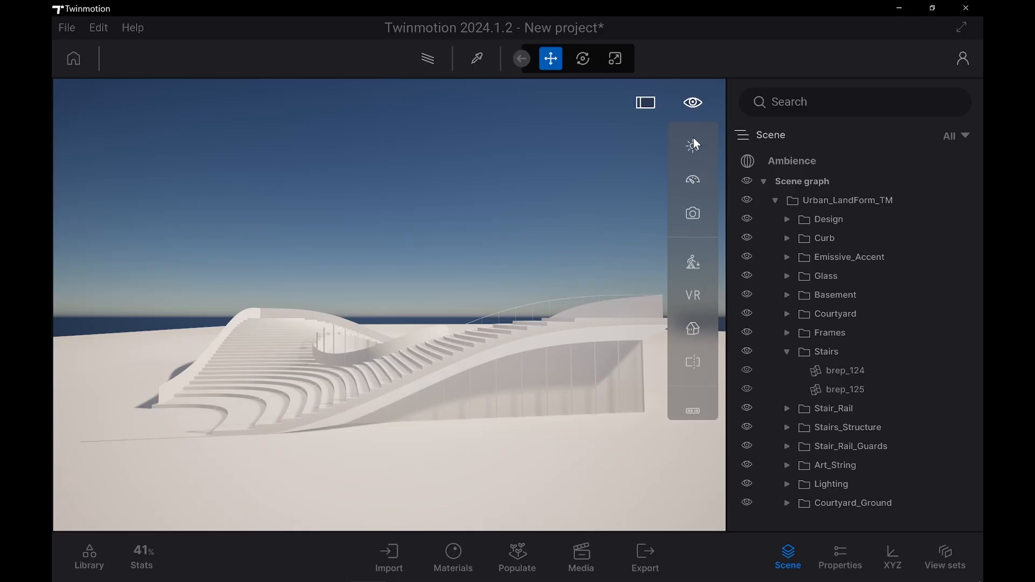
{"action": "left_click", "coordinate": [692, 182]}
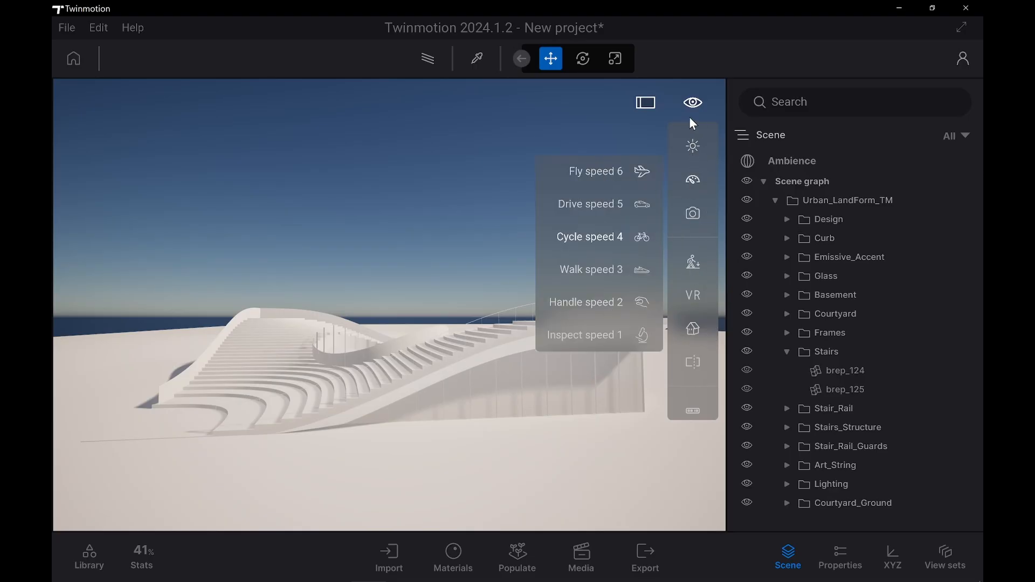
{"action": "left_click", "coordinate": [693, 150]}
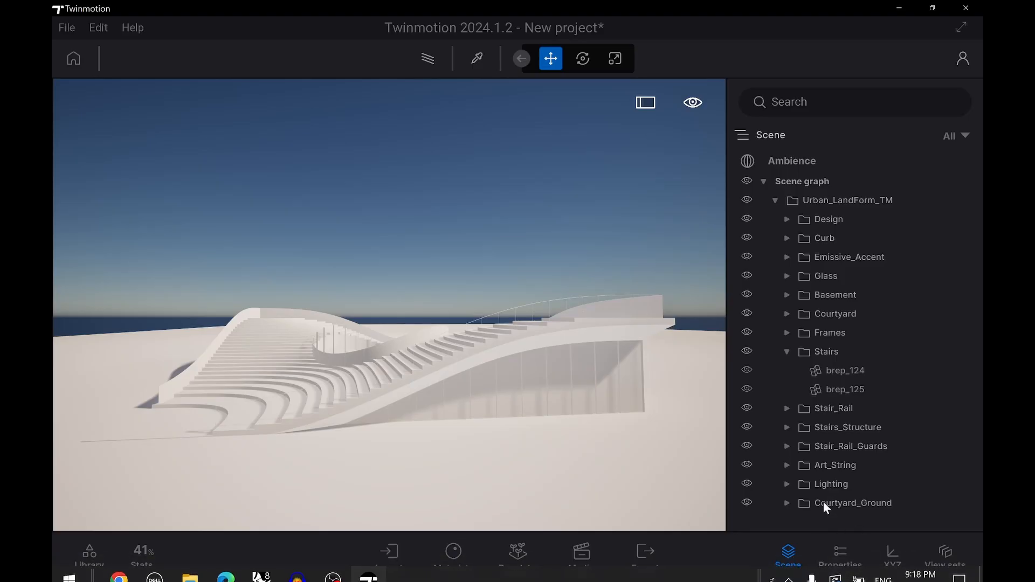
{"action": "mouse_move", "coordinate": [693, 105]}
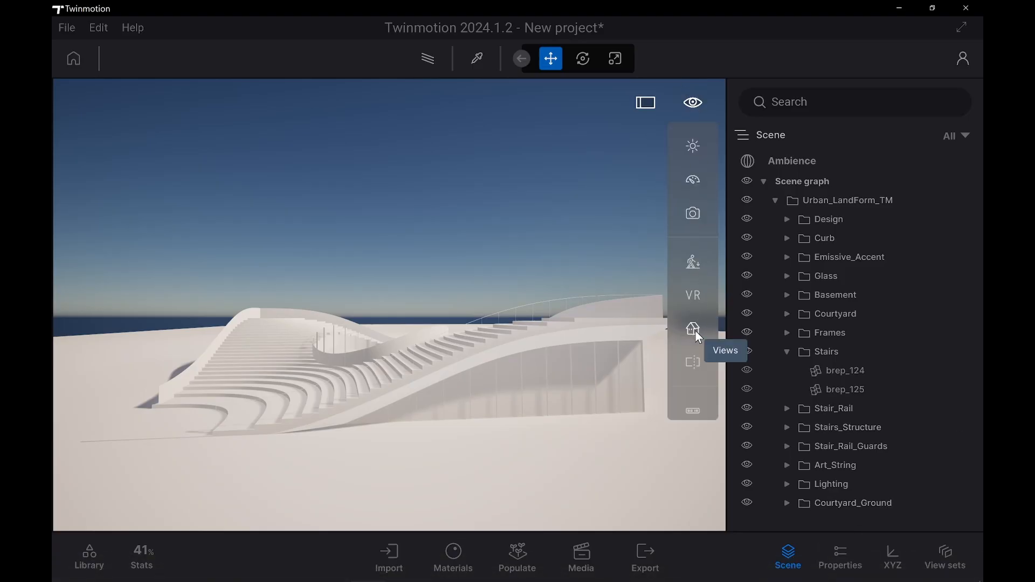
{"action": "mouse_move", "coordinate": [694, 329]}
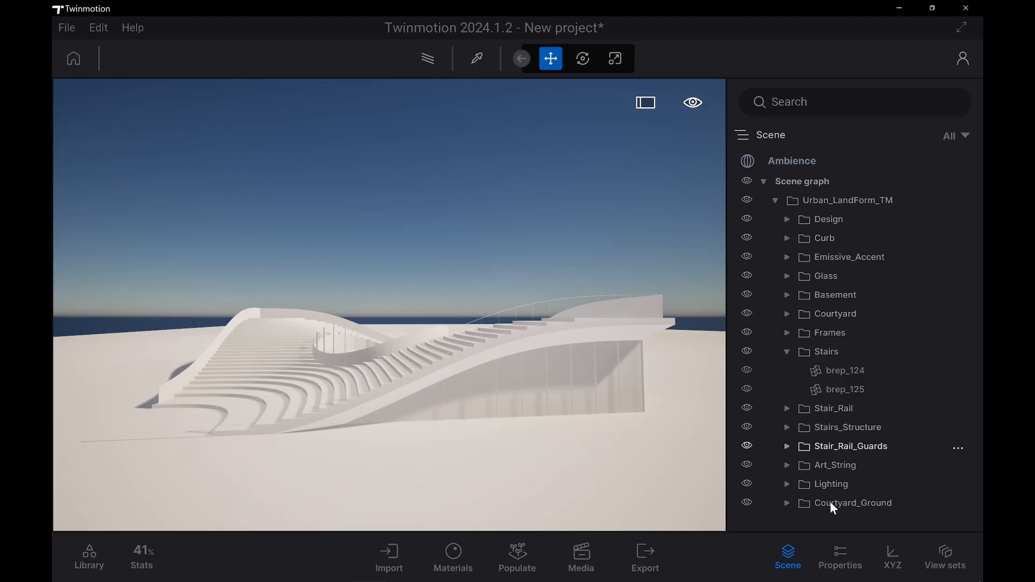
Hide the scene graph to enlarge the viewport and view the landform from higher up and farther back
{"action": "left_click", "coordinate": [797, 555]}
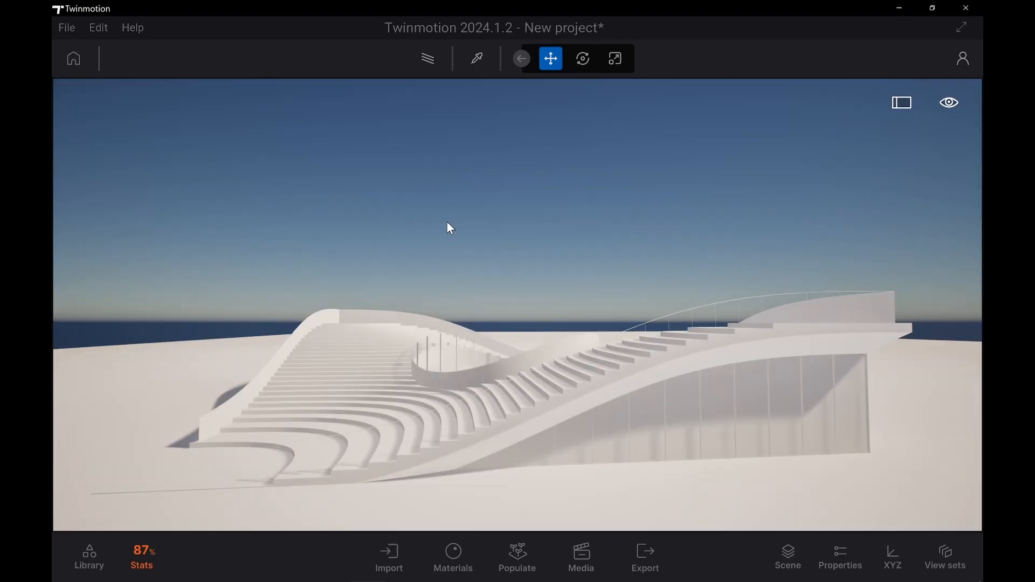
{"action": "middle_click_drag", "start_coordinate": [447, 221], "coordinate": [570, 256], "text": "shift"}
{"action": "scroll", "coordinate": [481, 258], "scroll_direction": "down", "scroll_amount": 4}
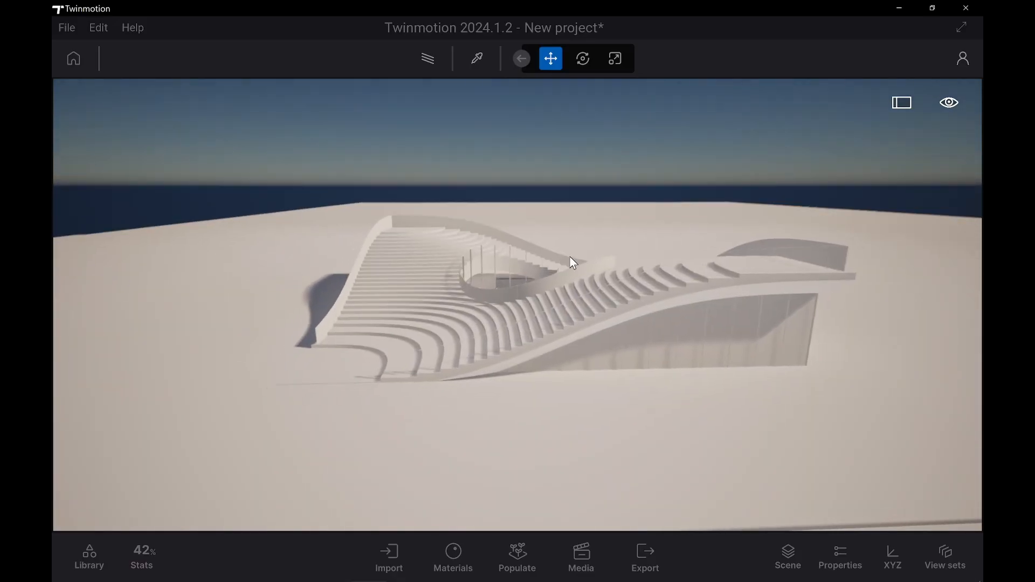
Browse the library's Concrete materials and preview Fine concrete 01, Bare concrete 01 and Bare concrete 02
{"action": "left_click", "coordinate": [87, 557]}
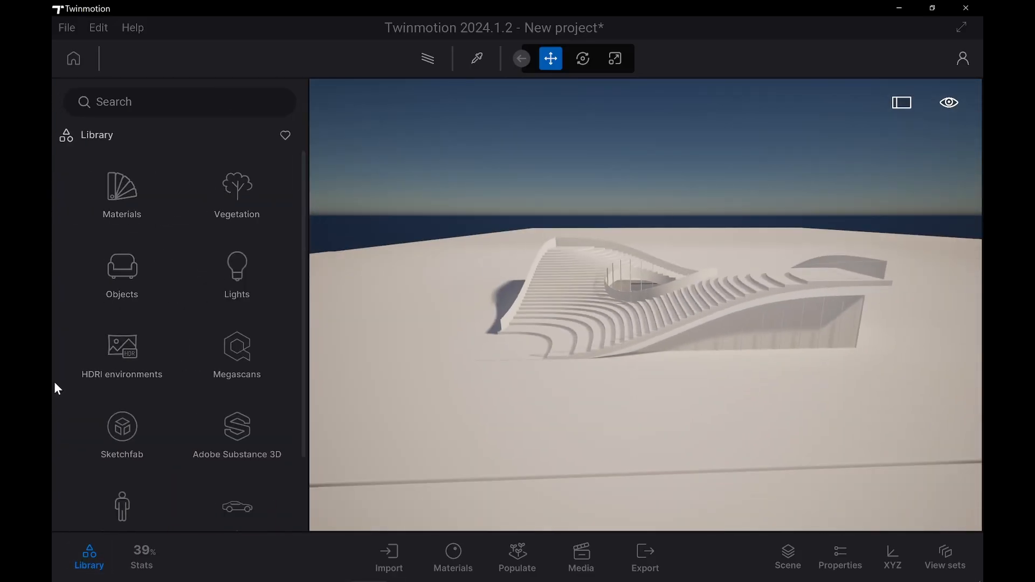
{"action": "scroll", "coordinate": [555, 263], "scroll_direction": "down", "scroll_amount": 2}
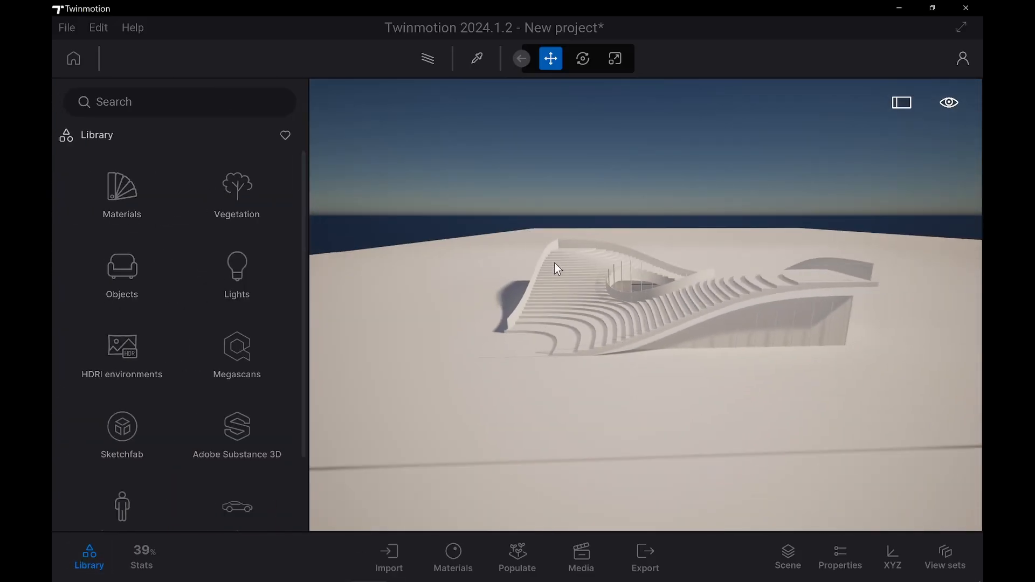
{"action": "left_click", "coordinate": [116, 193]}
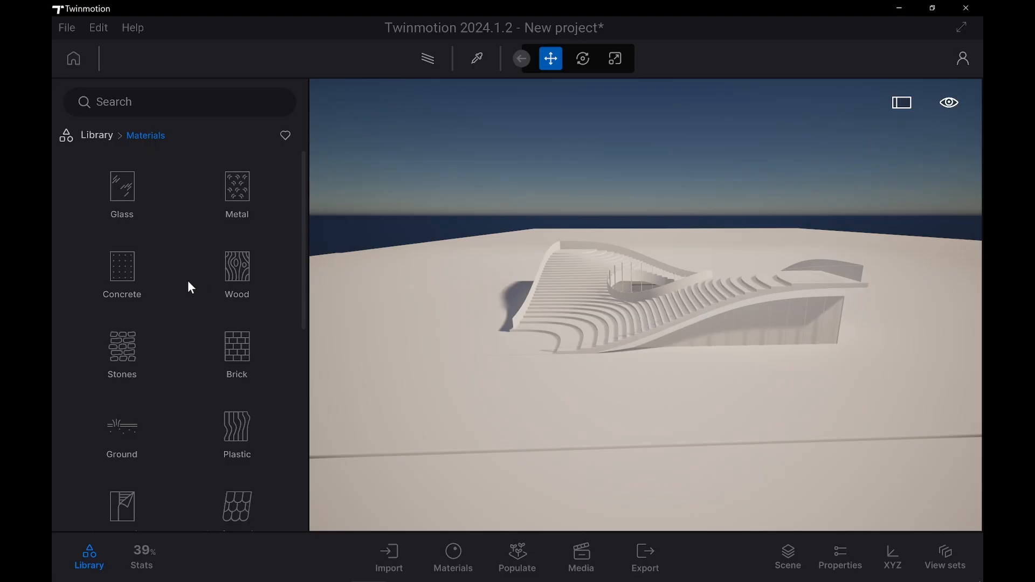
{"action": "left_click", "coordinate": [123, 269]}
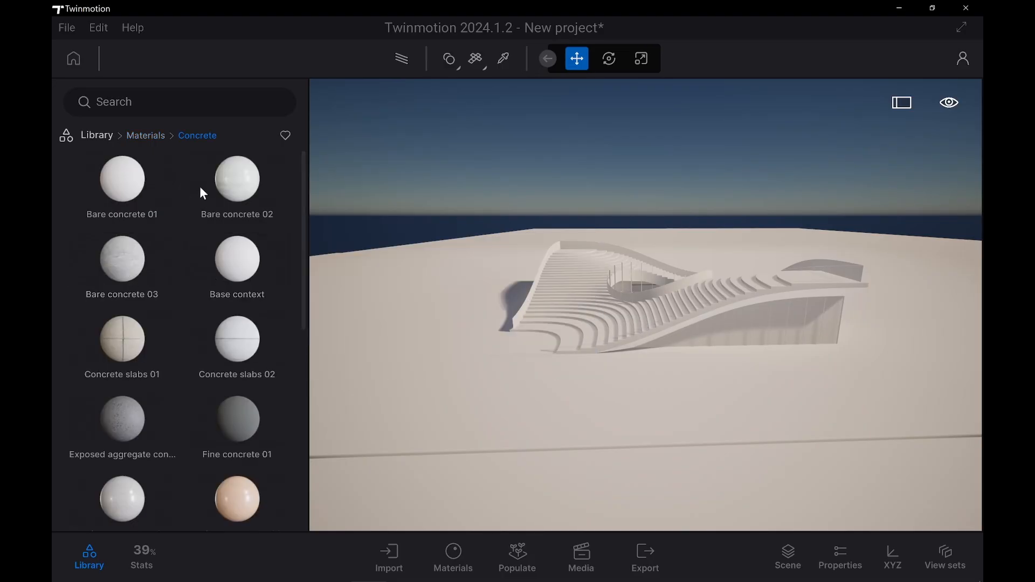
{"action": "mouse_move", "coordinate": [239, 356]}
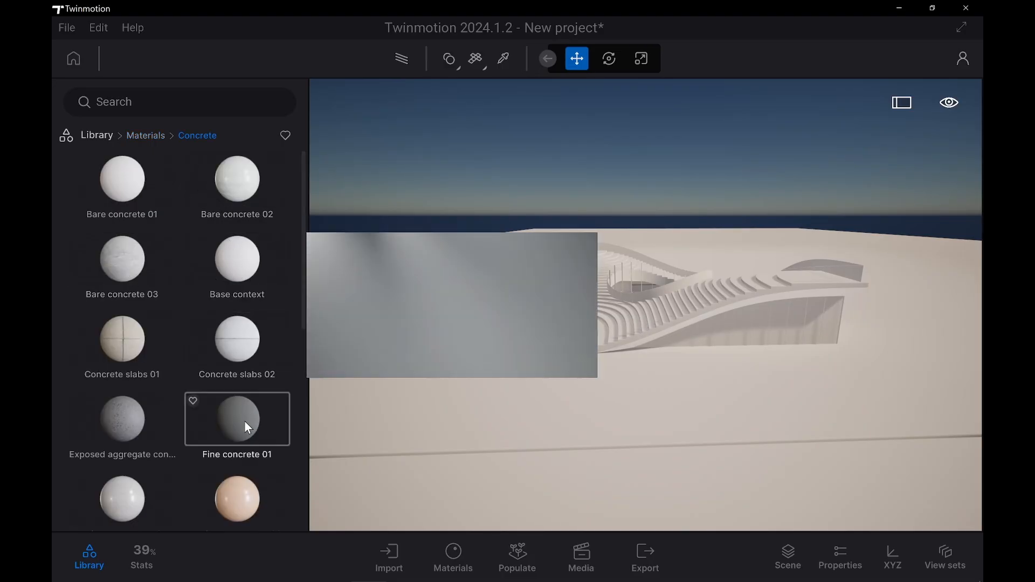
{"action": "mouse_move", "coordinate": [122, 182]}
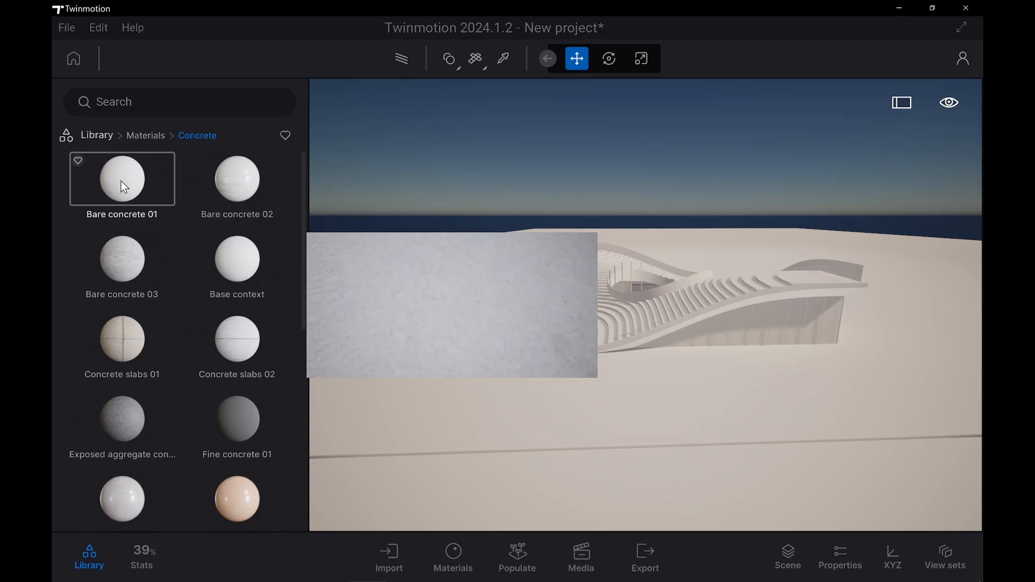
{"action": "mouse_move", "coordinate": [218, 198]}
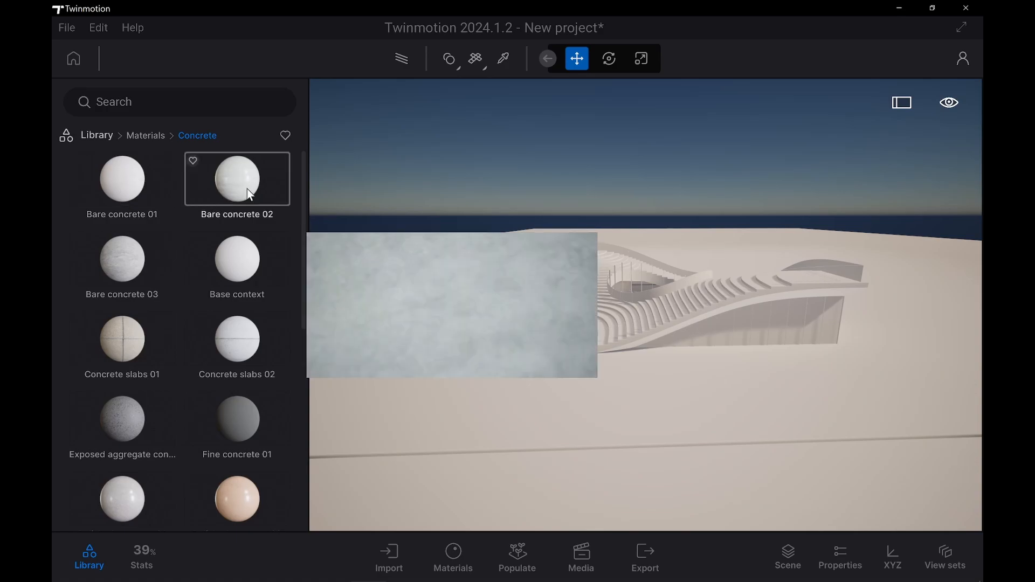
{"action": "key", "text": "ctrl+alt+g"}
{"action": "mouse_move", "coordinate": [438, 74]}
{"action": "left_mouse_down"}
{"action": "mouse_move", "coordinate": [468, 63]}
{"action": "mouse_move", "coordinate": [455, 40]}
{"action": "mouse_move", "coordinate": [431, 51]}
{"action": "mouse_move", "coordinate": [434, 76]}
{"action": "mouse_move", "coordinate": [452, 82]}
{"action": "left_mouse_up"}
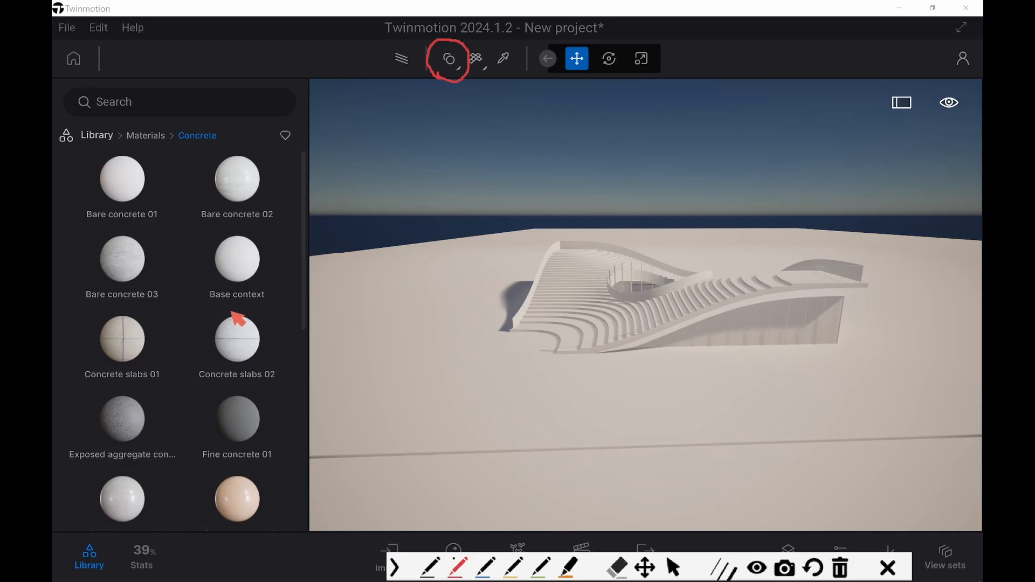
Set the material application mode to Apply to object
{"action": "key", "text": "Escape"}
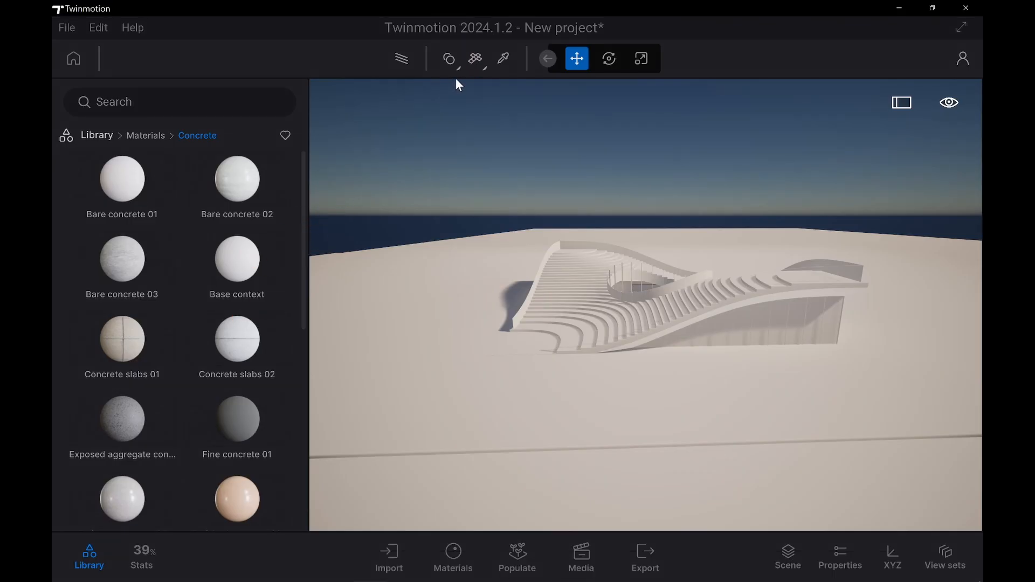
{"action": "left_click", "coordinate": [459, 69]}
{"action": "mouse_move", "coordinate": [211, 366]}
{"action": "key", "text": "ctrl+alt+g"}
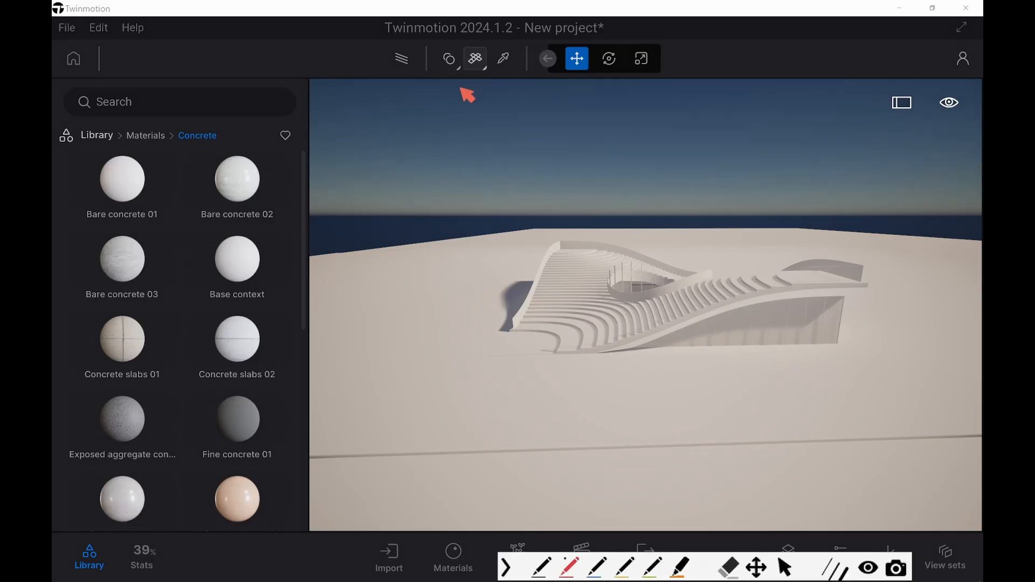
{"action": "mouse_move", "coordinate": [431, 69]}
{"action": "left_mouse_down"}
{"action": "mouse_move", "coordinate": [448, 81]}
{"action": "mouse_move", "coordinate": [454, 42]}
{"action": "left_mouse_up"}
{"action": "key", "text": "Escape"}
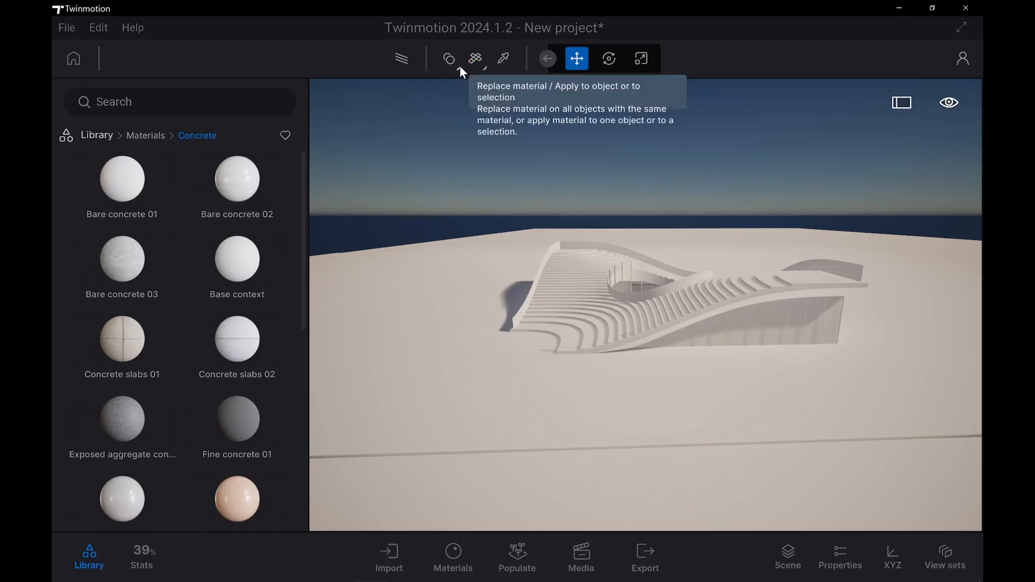
{"action": "left_click", "coordinate": [458, 65]}
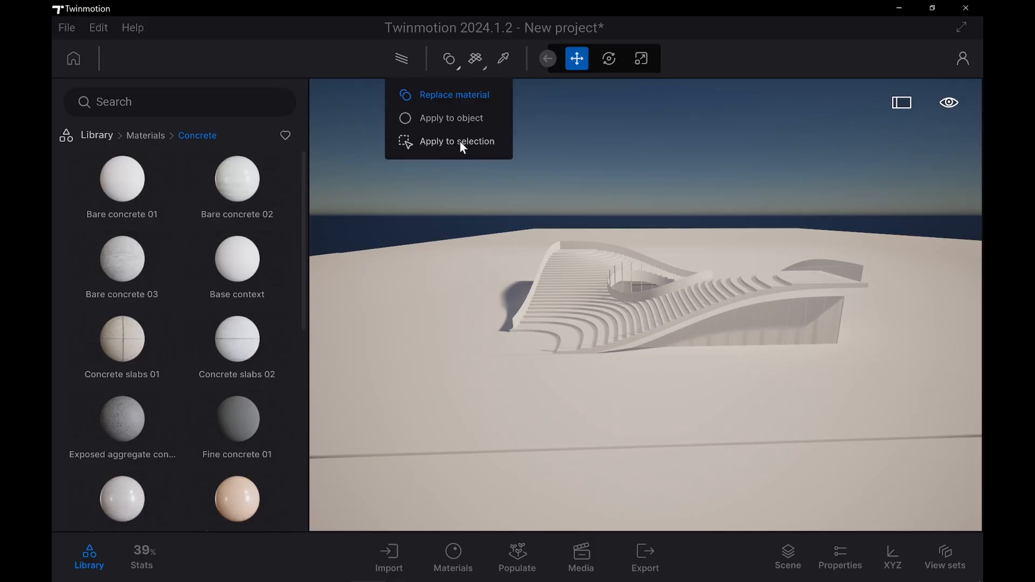
{"action": "left_click", "coordinate": [451, 118]}
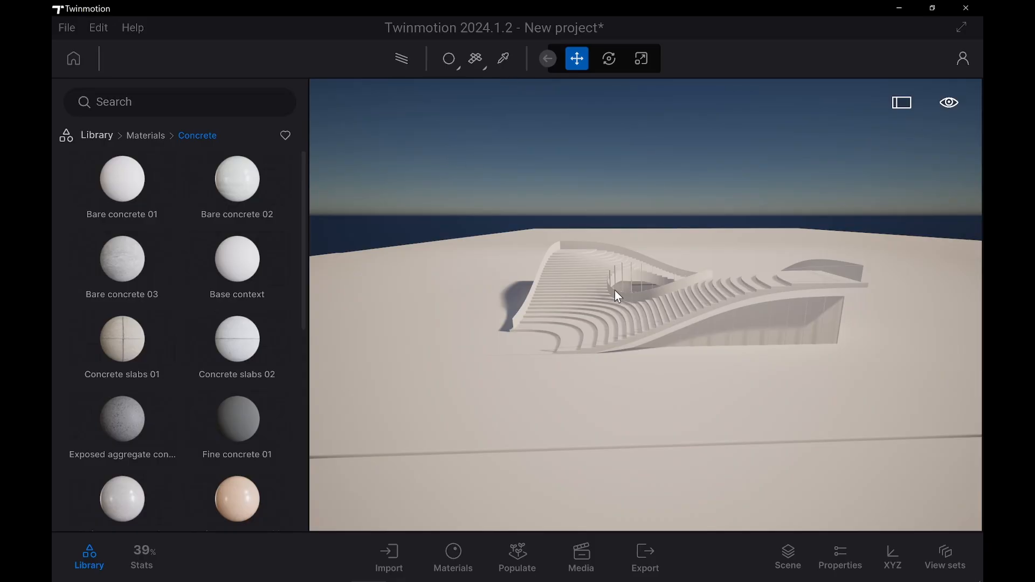
Apply the library material Bare concrete 03 to the stair object and deselect it
{"action": "left_click", "coordinate": [575, 299]}
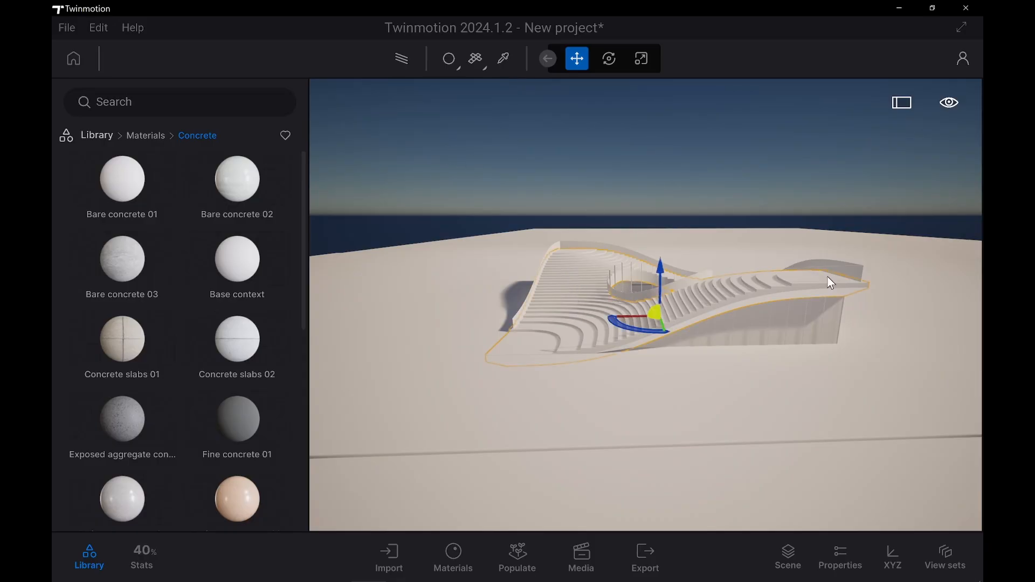
{"action": "left_click_drag", "start_coordinate": [118, 259], "coordinate": [564, 291]}
{"action": "left_click", "coordinate": [567, 293]}
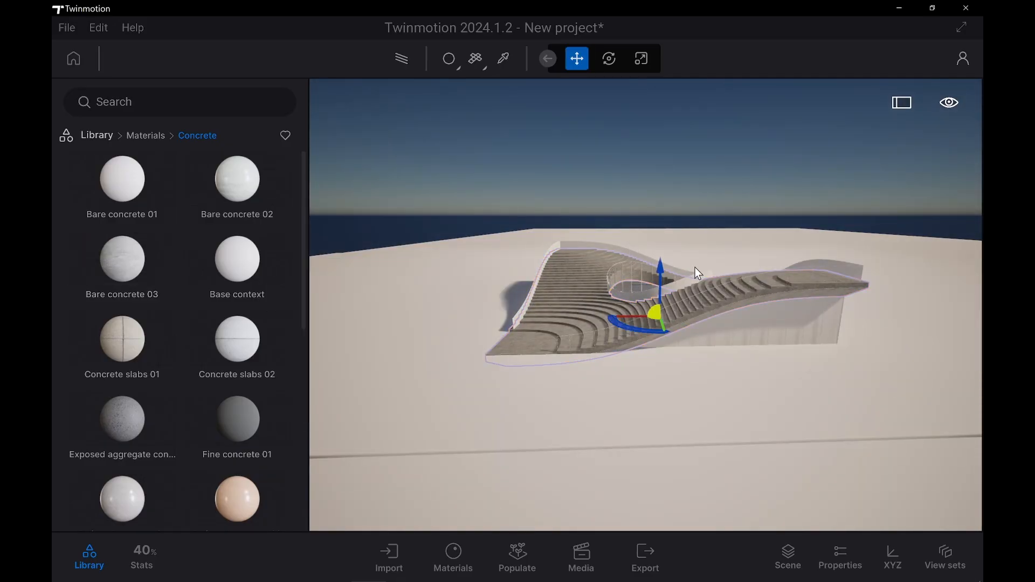
{"action": "left_click", "coordinate": [632, 161]}
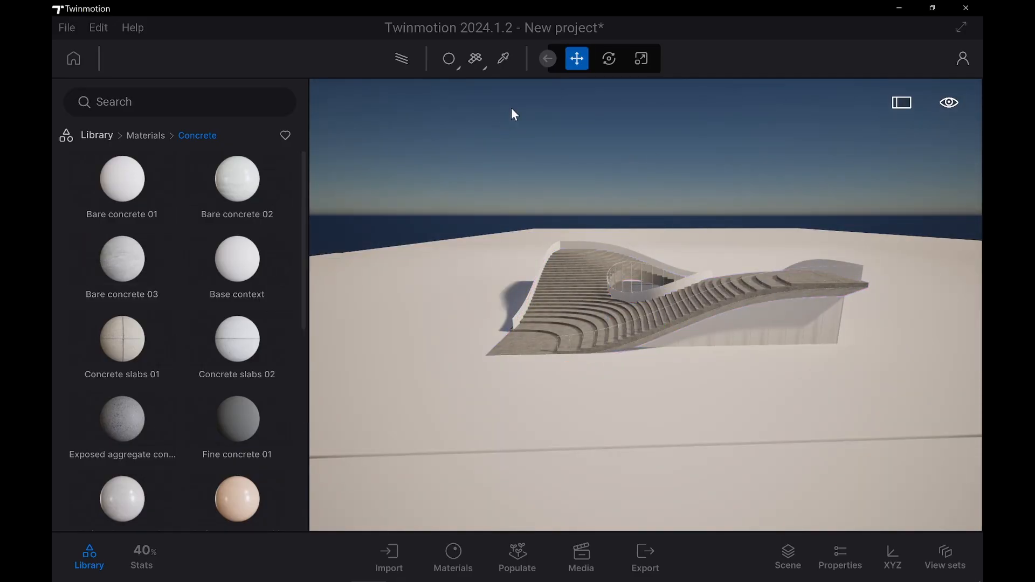
Switch the application mode to Replace material and apply Bare concrete 03 to the stairs again
{"action": "left_click", "coordinate": [456, 65]}
{"action": "left_click", "coordinate": [439, 98]}
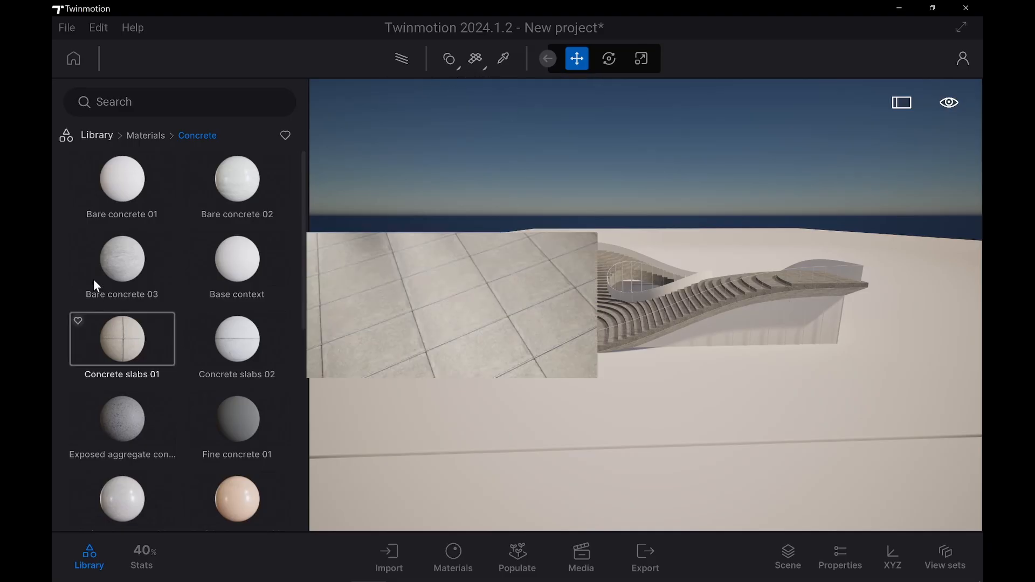
{"action": "left_click_drag", "start_coordinate": [136, 270], "coordinate": [611, 328]}
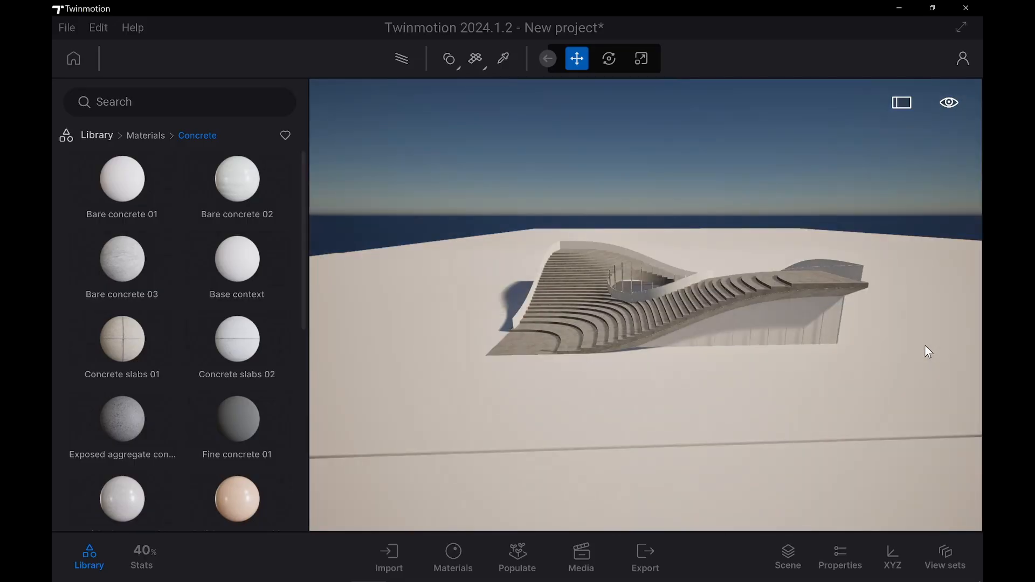
{"action": "left_click", "coordinate": [457, 69]}
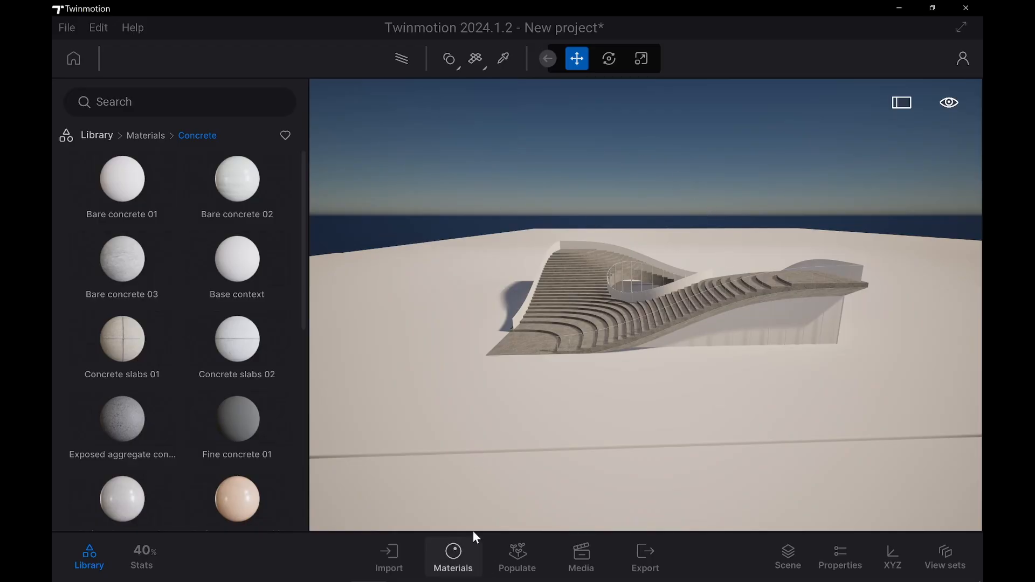
Delete the unused duplicate Bare concrete material from the project's materials
{"action": "left_click", "coordinate": [452, 562]}
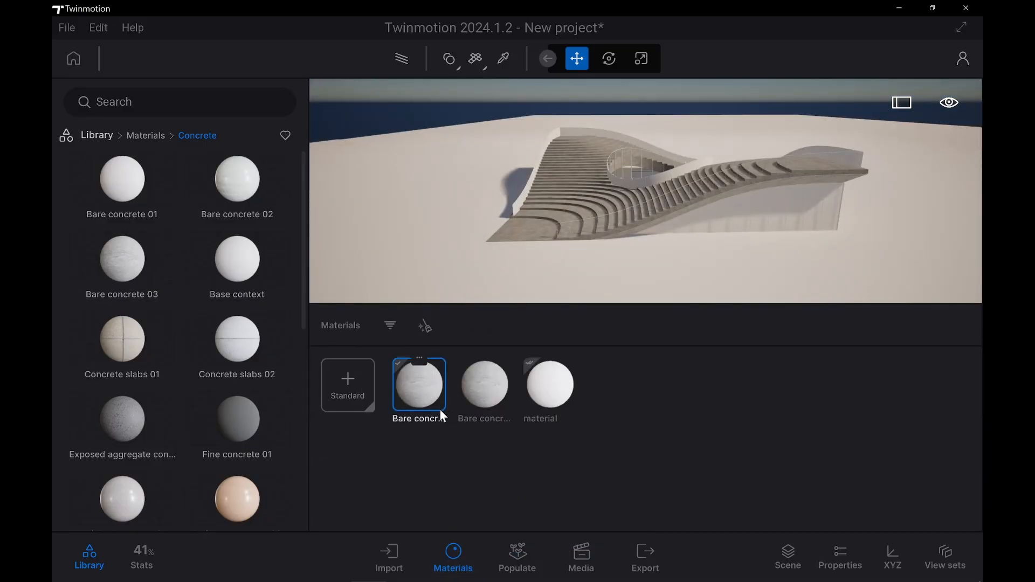
{"action": "left_click", "coordinate": [493, 400]}
{"action": "key", "text": "Delete"}
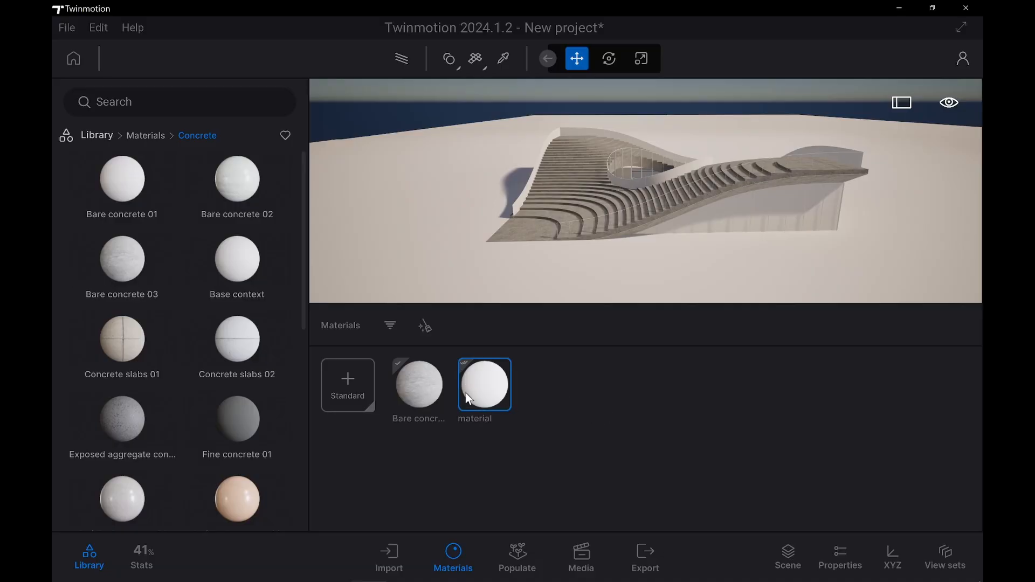
{"action": "left_click", "coordinate": [487, 396]}
{"action": "left_click", "coordinate": [408, 394]}
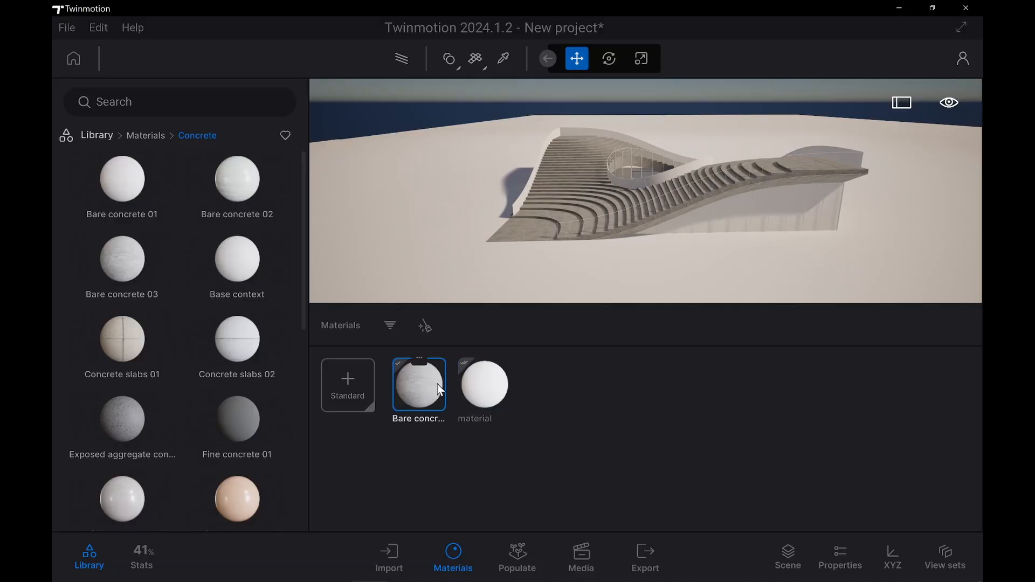
Select the stair object and display the properties of its Bare concrete 03 material
{"action": "left_click", "coordinate": [542, 207]}
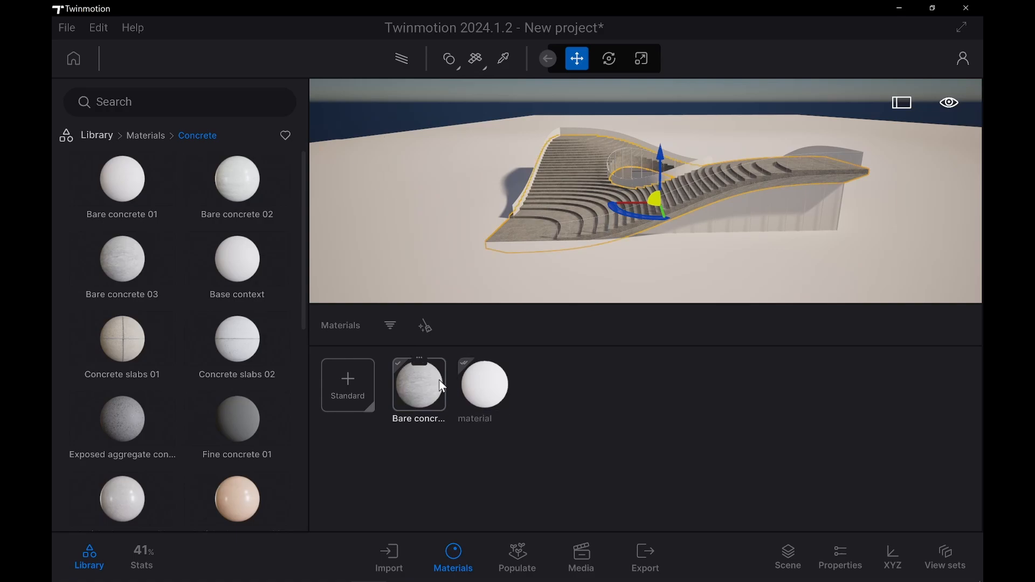
{"action": "left_click", "coordinate": [428, 398]}
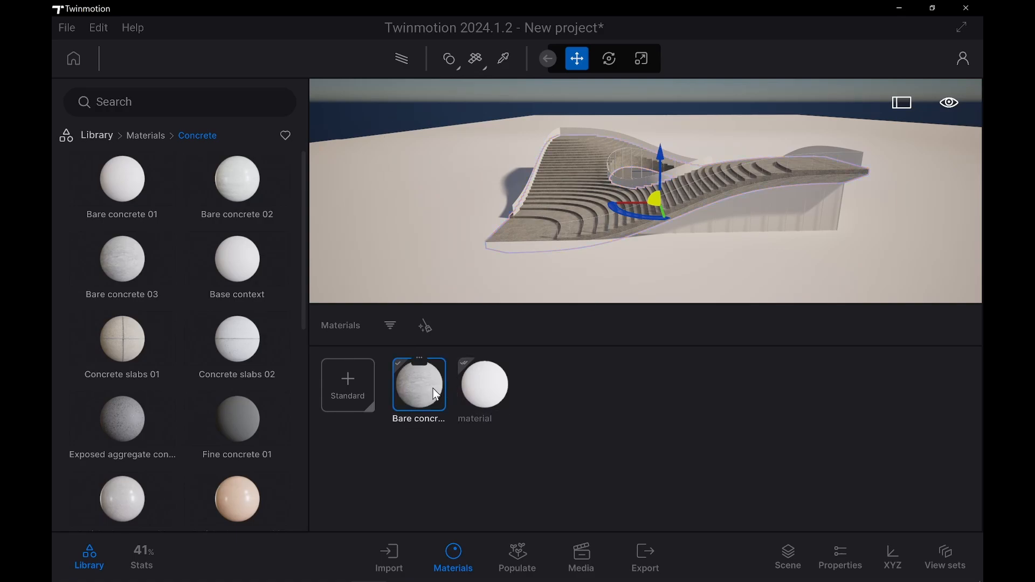
{"action": "left_click", "coordinate": [475, 87]}
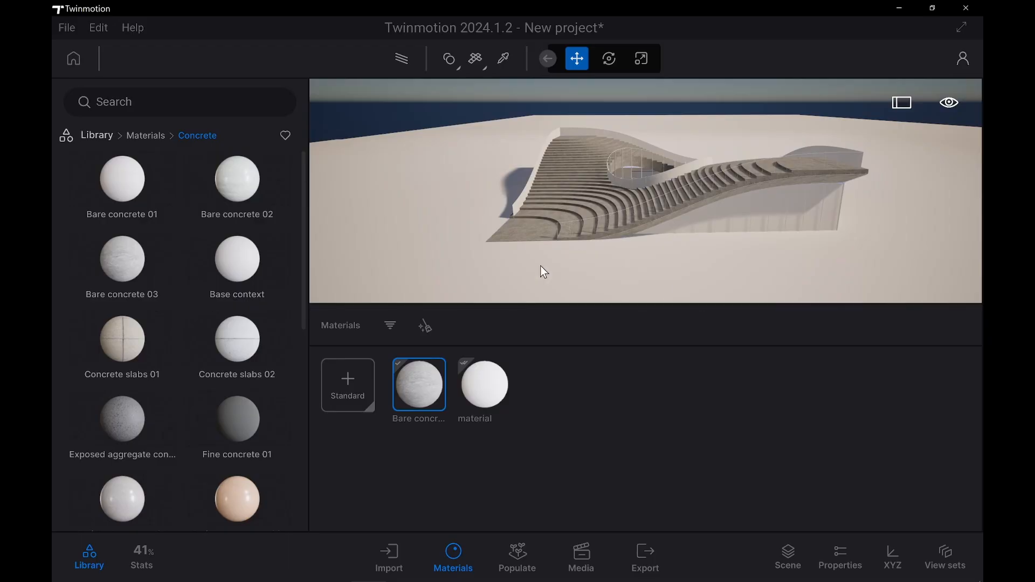
{"action": "left_click", "coordinate": [574, 184]}
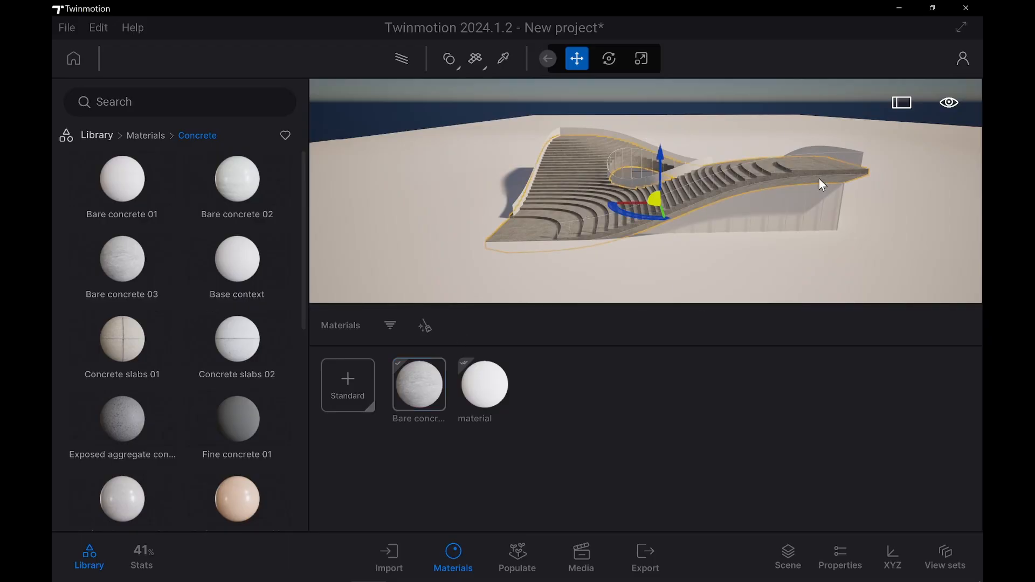
{"action": "left_click", "coordinate": [843, 571]}
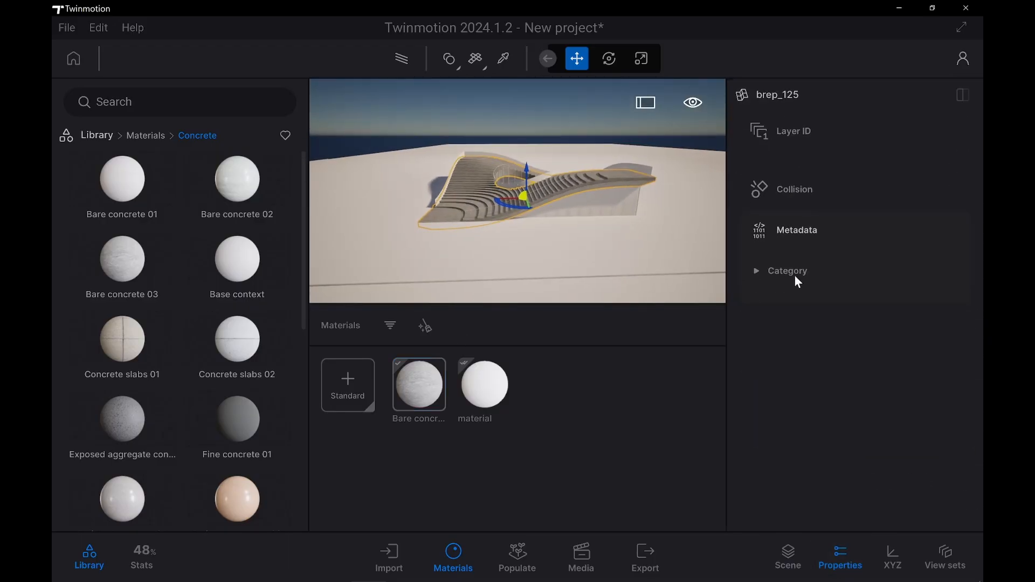
{"action": "left_click", "coordinate": [418, 397]}
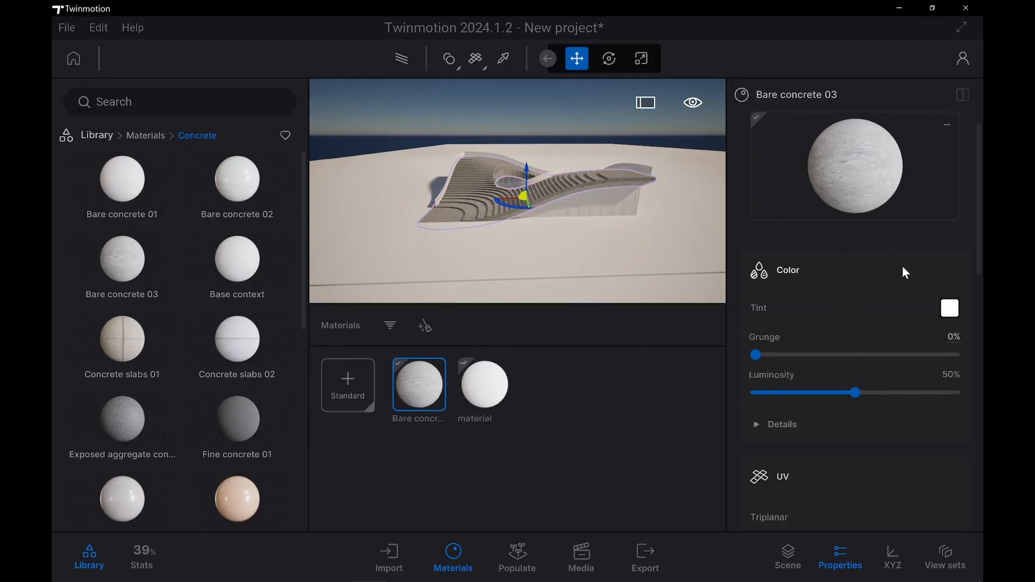
{"action": "scroll", "coordinate": [867, 424], "scroll_direction": "down", "scroll_amount": 1}
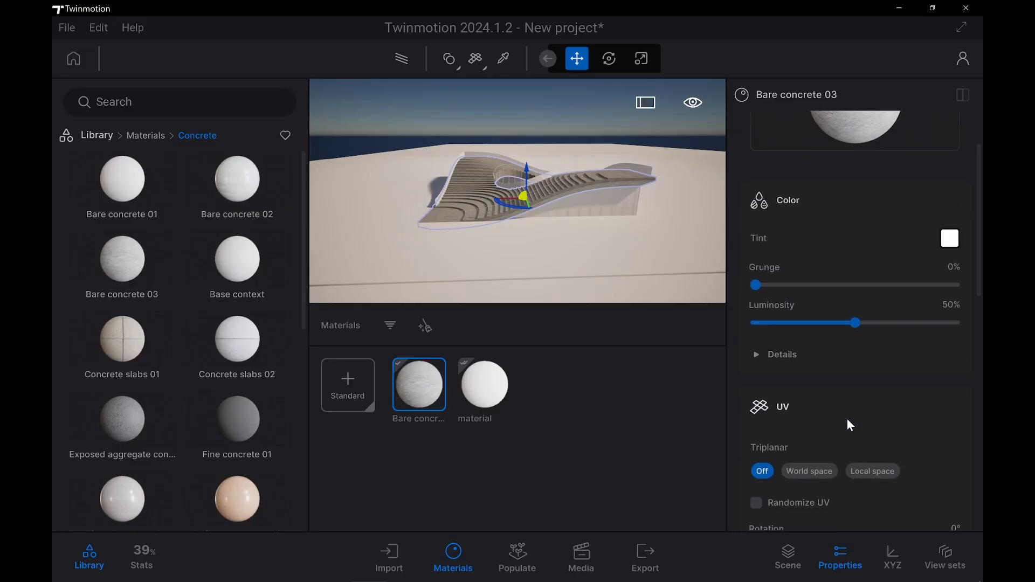
{"action": "scroll", "coordinate": [901, 283], "scroll_direction": "up", "scroll_amount": 1}
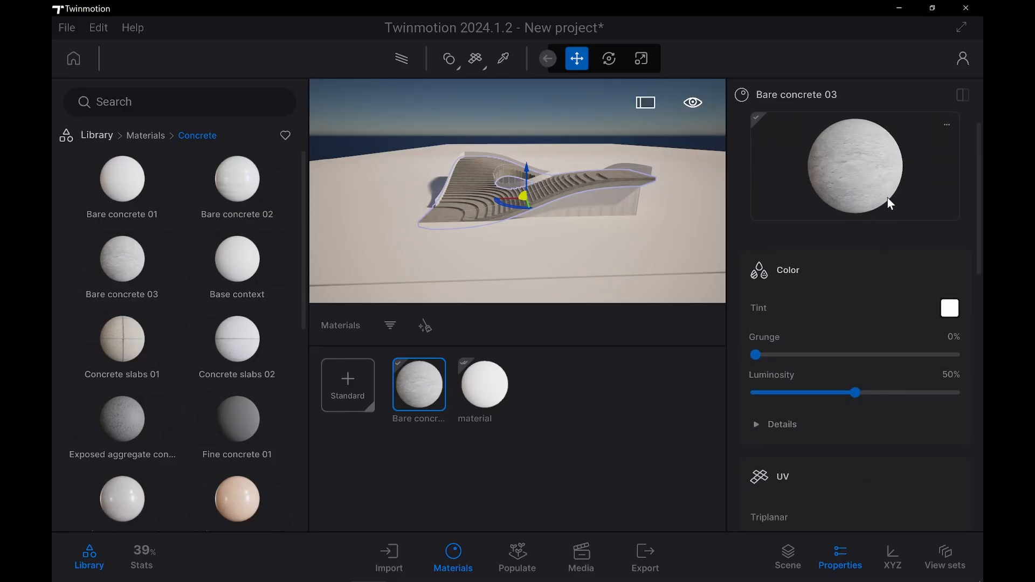
Set the tint of Bare concrete 03 to the blue-green 95C8CA and store that color as a swatch
{"action": "left_click", "coordinate": [949, 308]}
{"action": "left_click", "coordinate": [371, 276]}
{"action": "left_click", "coordinate": [363, 280]}
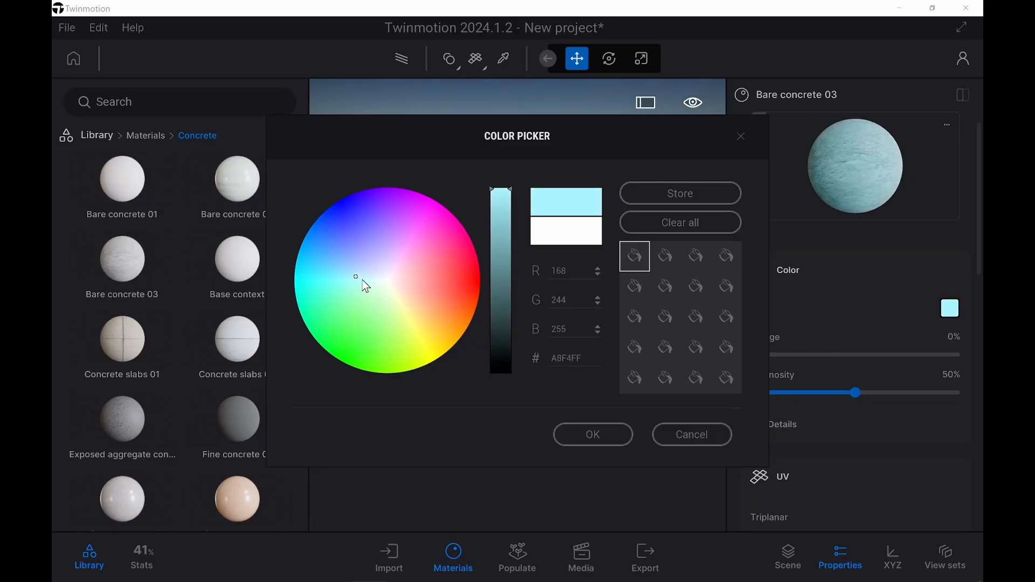
{"action": "left_click", "coordinate": [502, 227]}
{"action": "left_click", "coordinate": [693, 203]}
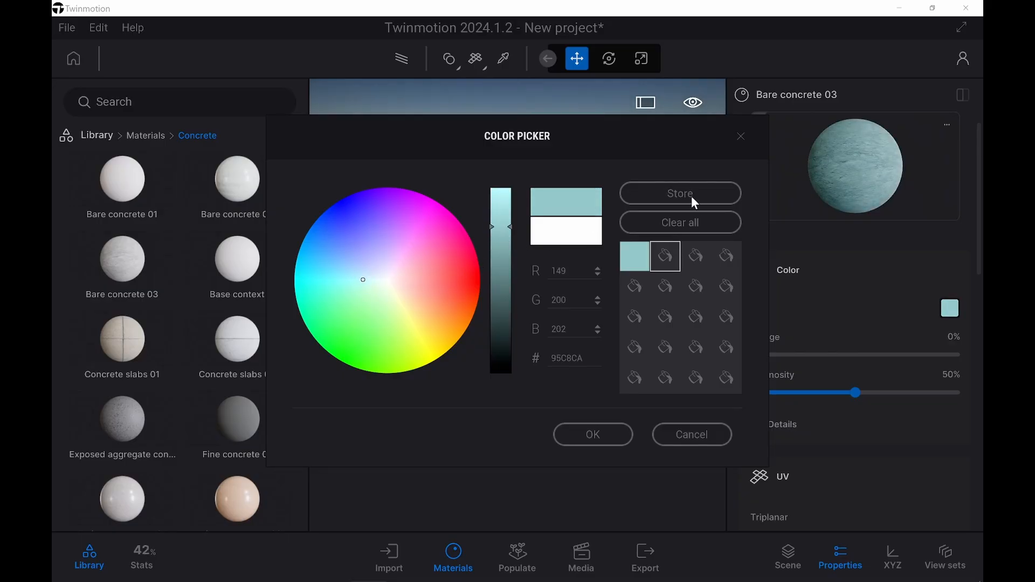
{"action": "left_click", "coordinate": [606, 435]}
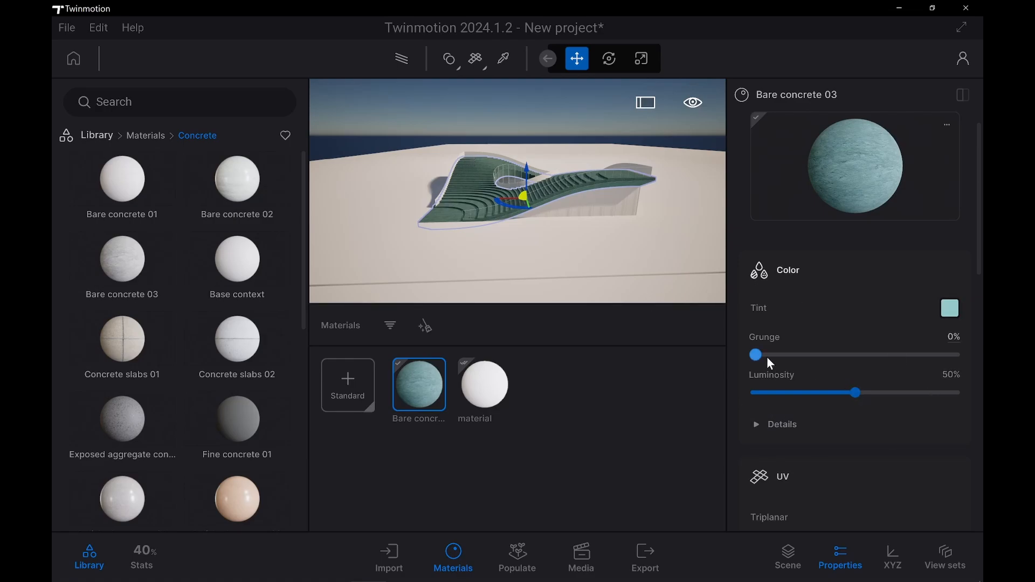
{"action": "left_click_drag", "start_coordinate": [788, 355], "coordinate": [736, 351]}
Clear all stored color swatches and set the tint of Bare concrete 03 to light gray
{"action": "left_click", "coordinate": [948, 309]}
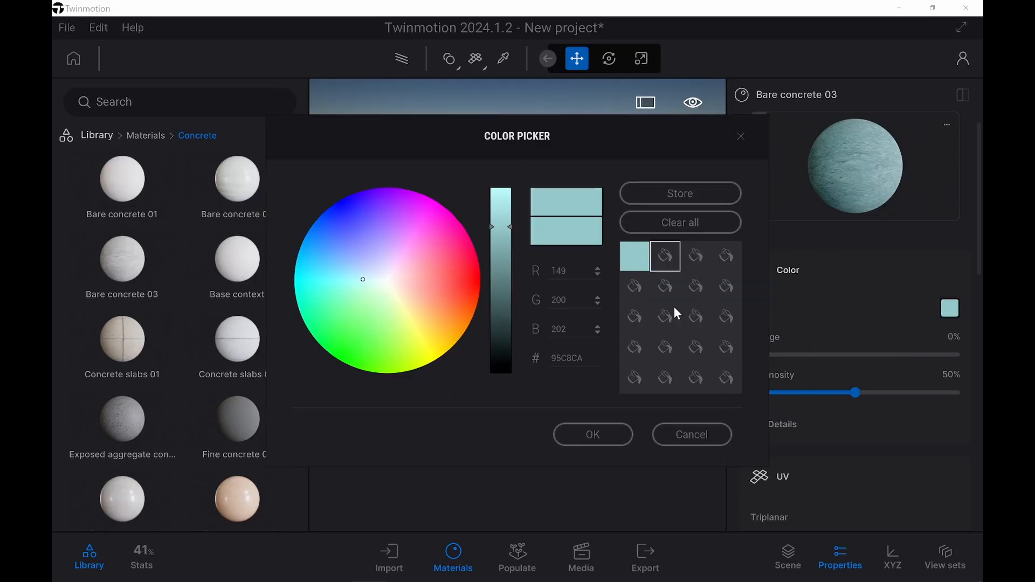
{"action": "left_click", "coordinate": [658, 231]}
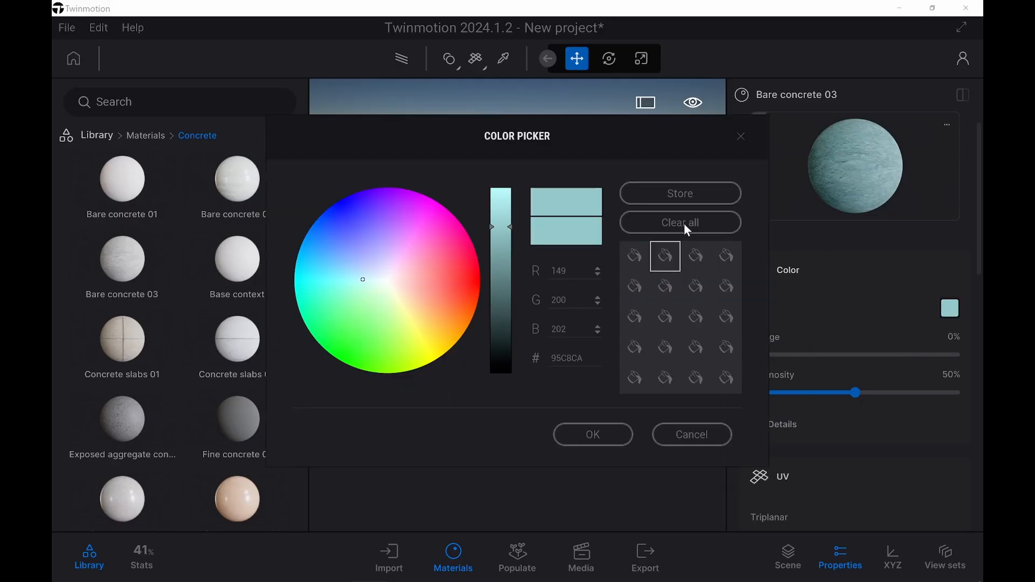
{"action": "left_click", "coordinate": [605, 443]}
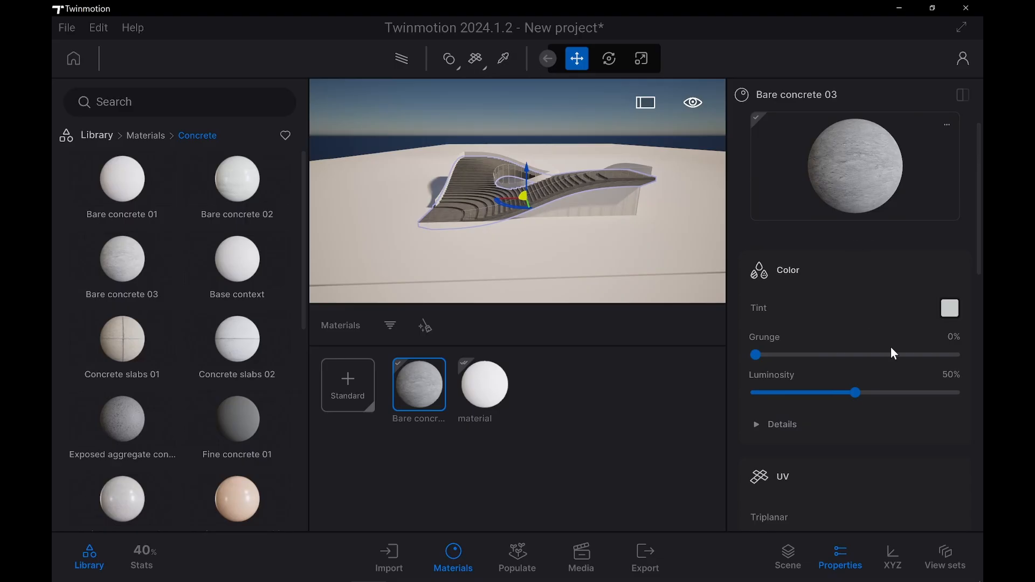
Examine the color details of Bare concrete 03, including texture, saturation, gamma, lift and gain
{"action": "left_click", "coordinate": [773, 424]}
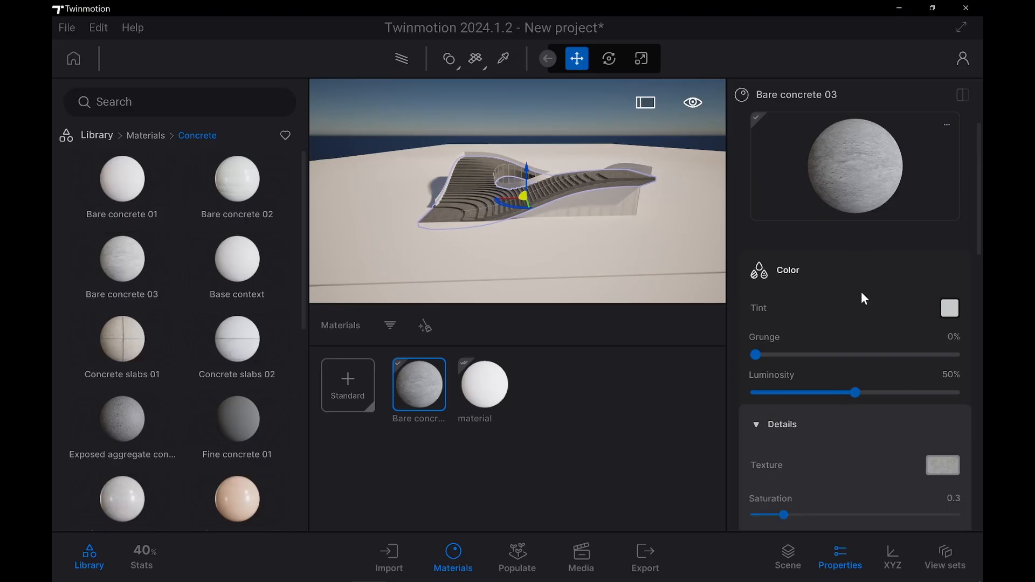
{"action": "scroll", "coordinate": [865, 464], "scroll_direction": "down", "scroll_amount": 2}
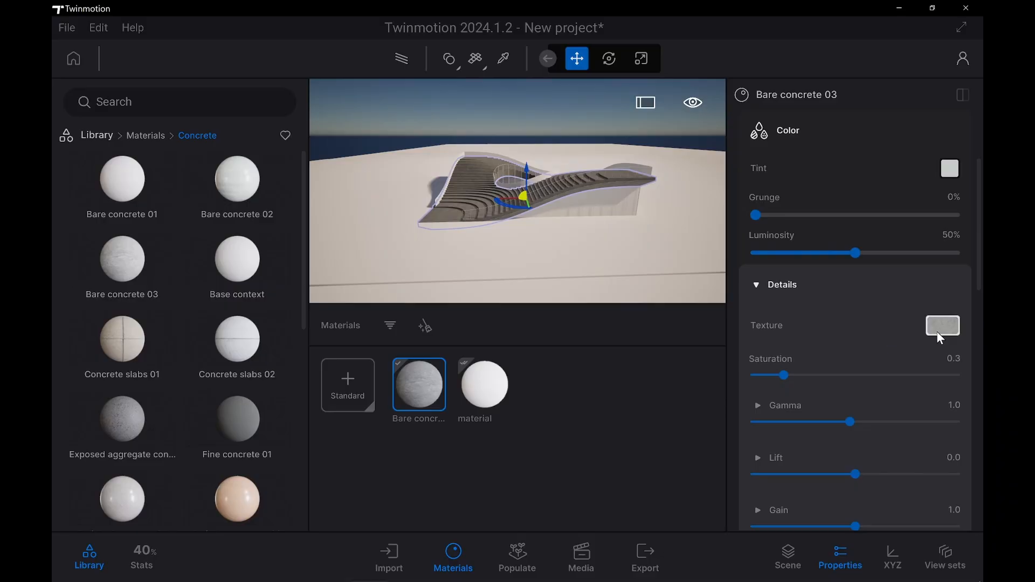
{"action": "scroll", "coordinate": [782, 307], "scroll_direction": "down", "scroll_amount": 2}
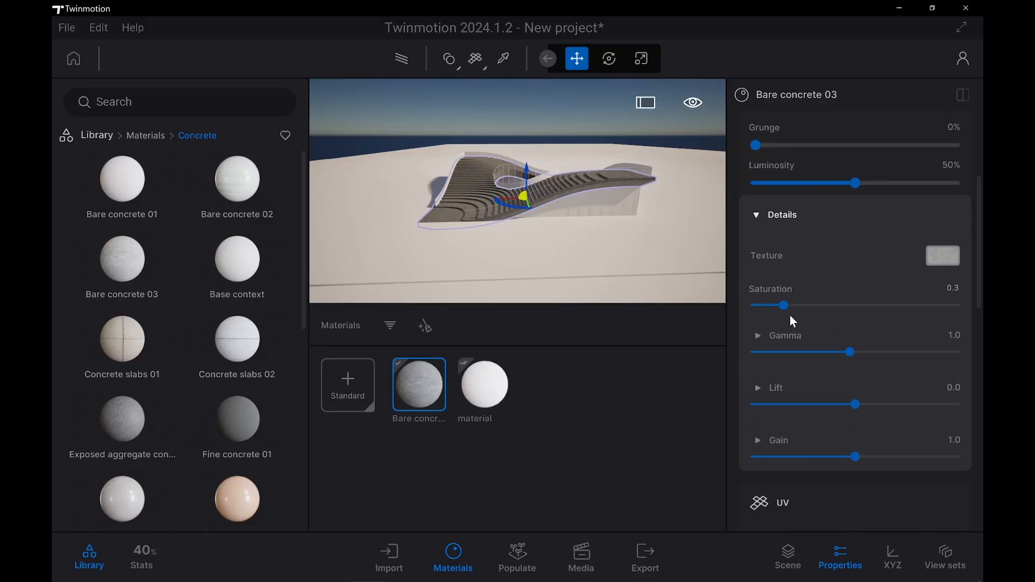
{"action": "scroll", "coordinate": [770, 269], "scroll_direction": "up", "scroll_amount": 2}
{"action": "left_click", "coordinate": [758, 285]}
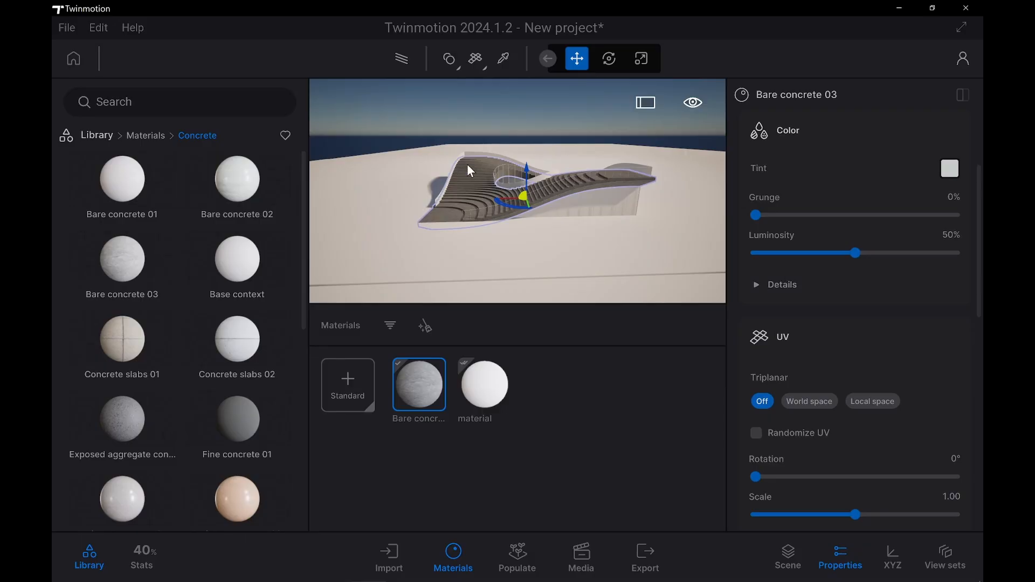
Set the UV scale of Bare concrete 03 to 1.20 and expand its UV stretch details
{"action": "scroll", "coordinate": [467, 164], "scroll_direction": "up", "scroll_amount": 4}
{"action": "scroll", "coordinate": [482, 167], "scroll_direction": "up", "scroll_amount": 5}
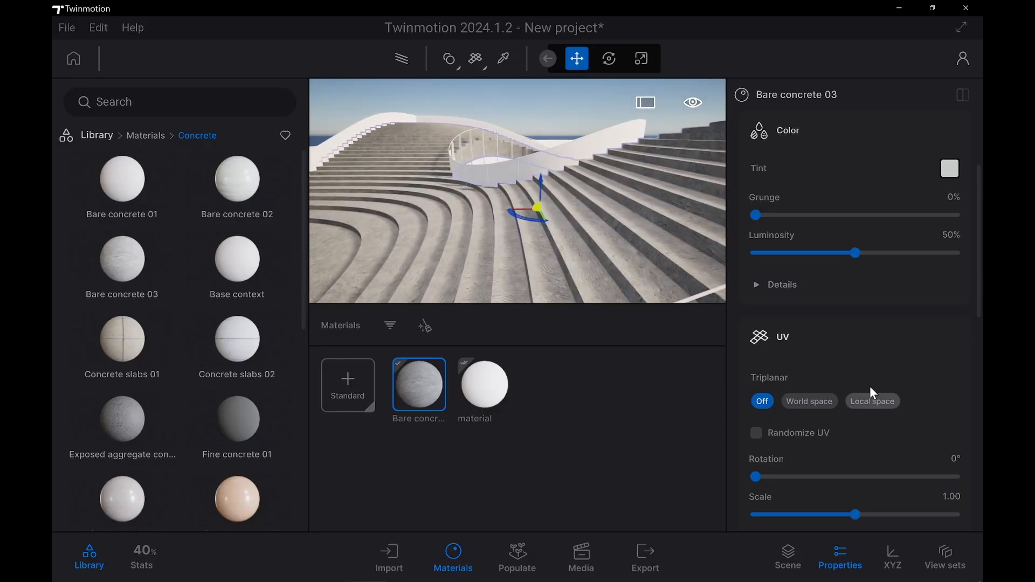
{"action": "scroll", "coordinate": [871, 333], "scroll_direction": "down", "scroll_amount": 3}
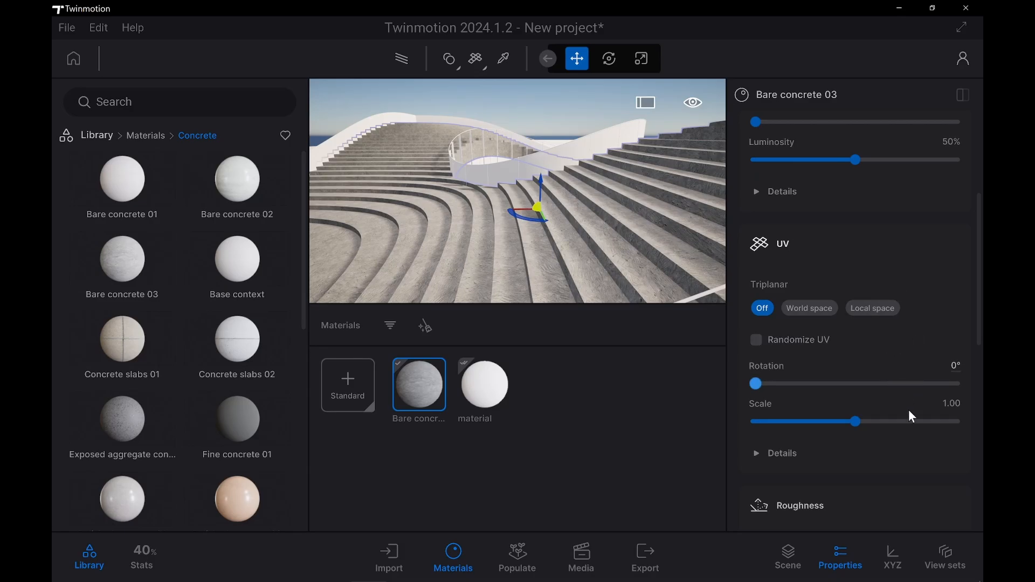
{"action": "mouse_move", "coordinate": [856, 421]}
{"action": "left_mouse_down"}
{"action": "mouse_move", "coordinate": [958, 425]}
{"action": "mouse_move", "coordinate": [787, 421]}
{"action": "mouse_move", "coordinate": [857, 426]}
{"action": "left_mouse_up"}
{"action": "left_click", "coordinate": [757, 455]}
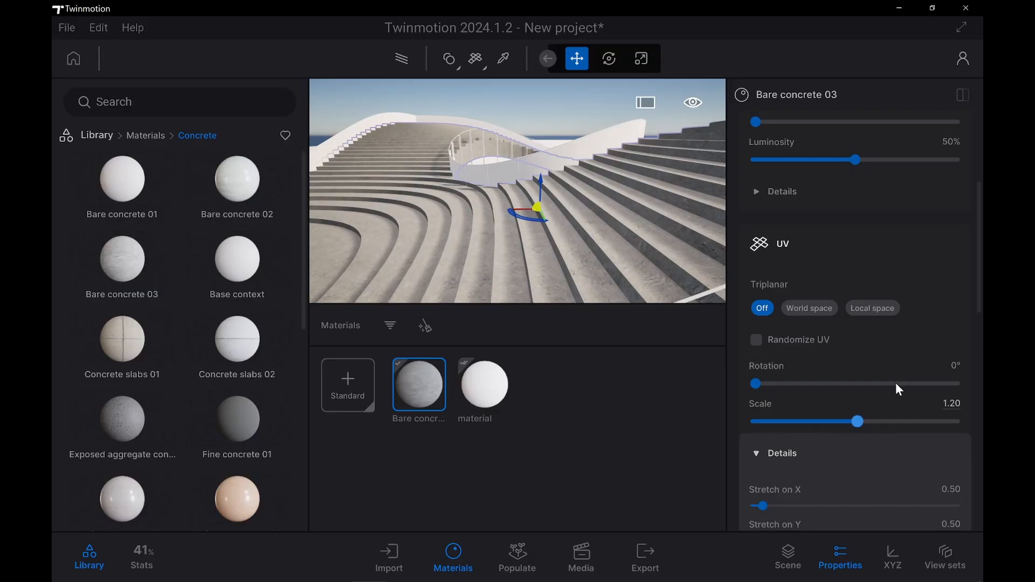
Try a larger X stretch on Bare concrete 03, set Stretch on X back to 0.50 and collapse the UV details
{"action": "scroll", "coordinate": [895, 383], "scroll_direction": "down", "scroll_amount": 3}
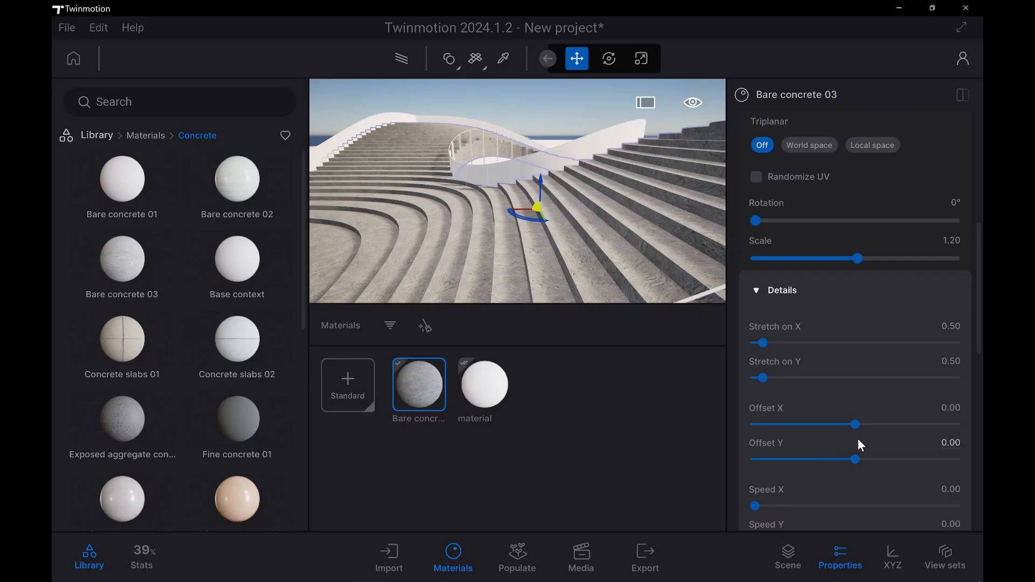
{"action": "left_click_drag", "start_coordinate": [763, 343], "coordinate": [813, 344]}
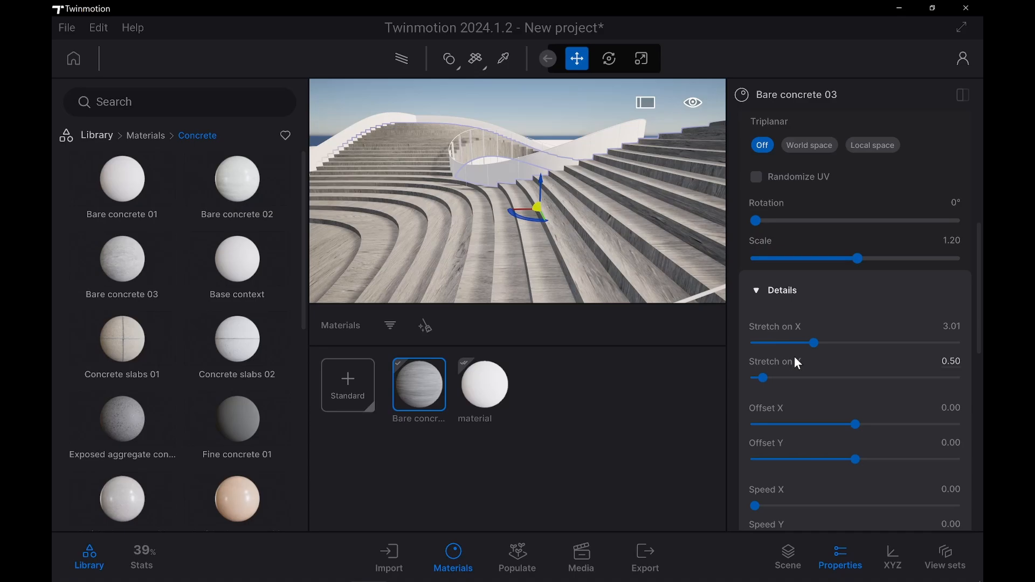
{"action": "left_click_drag", "start_coordinate": [807, 345], "coordinate": [771, 343]}
{"action": "left_click", "coordinate": [950, 326]}
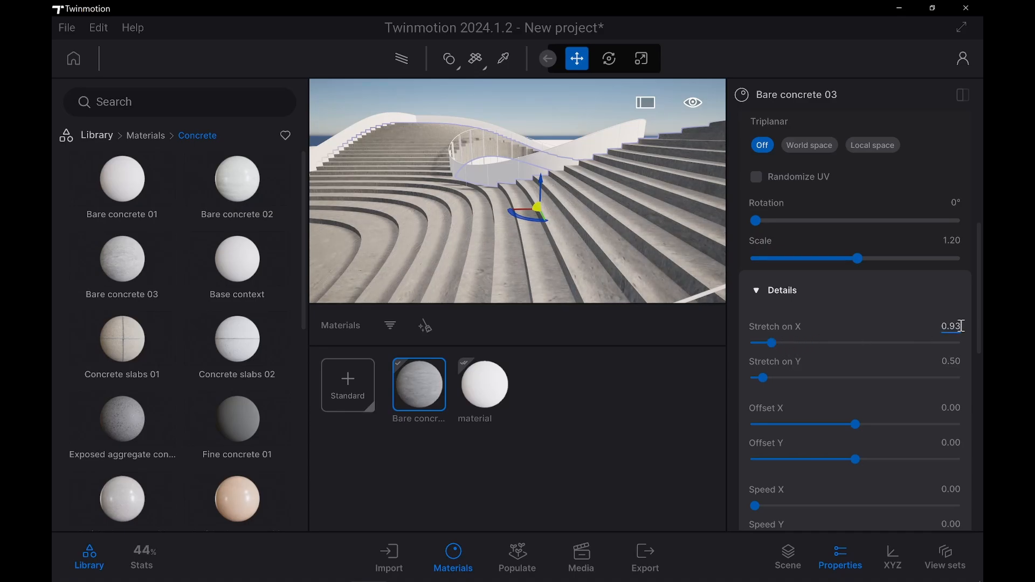
{"action": "left_click", "coordinate": [954, 326]}
{"action": "double_click", "coordinate": [954, 326]}
{"action": "type", "text": "5"}
{"action": "key", "text": "Return"}
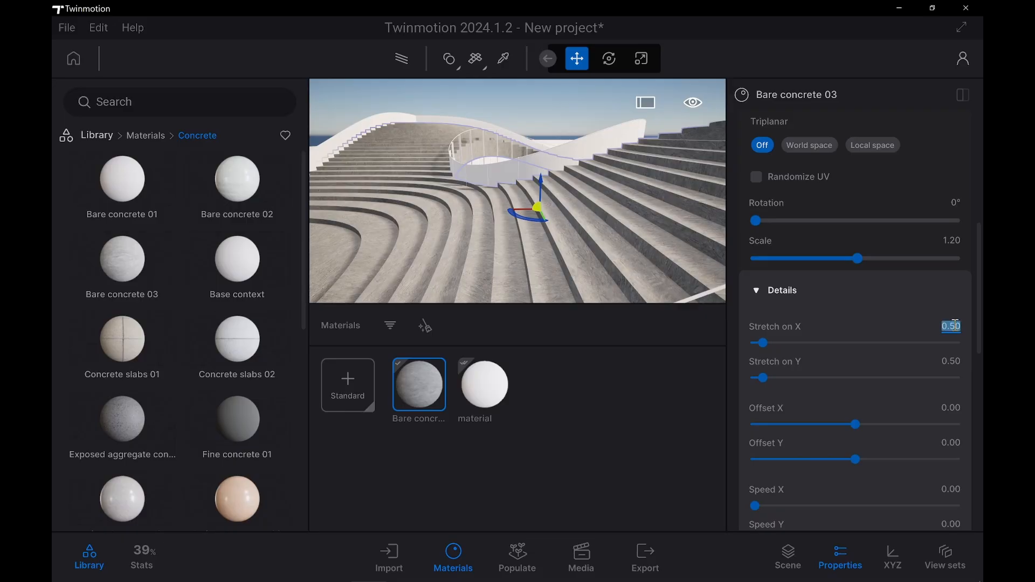
{"action": "left_click", "coordinate": [759, 299]}
{"action": "left_click", "coordinate": [757, 291]}
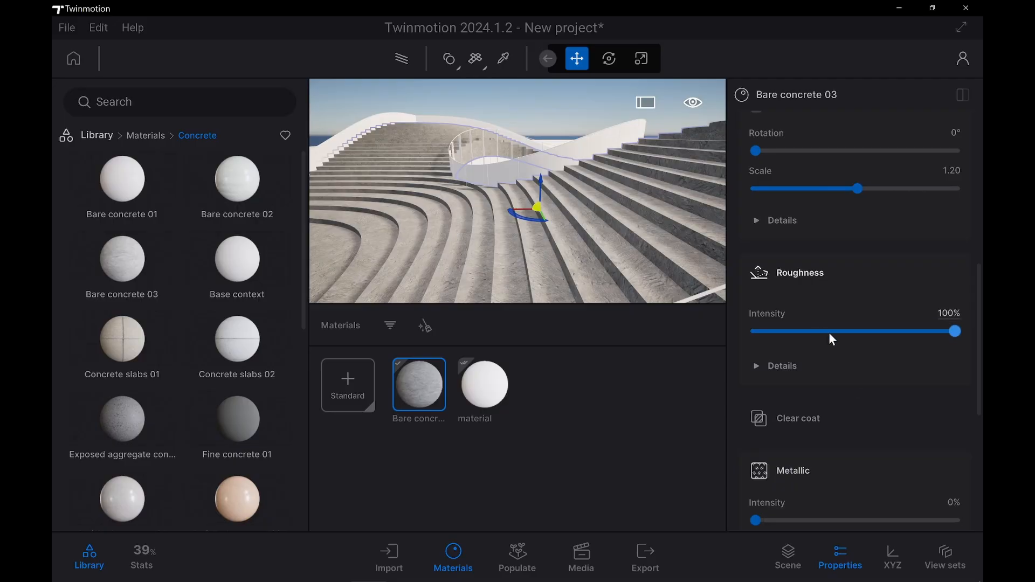
Try a roughness intensity of 0% on Bare concrete 03 and return it to 100%
{"action": "scroll", "coordinate": [846, 327], "scroll_direction": "down", "scroll_amount": 1}
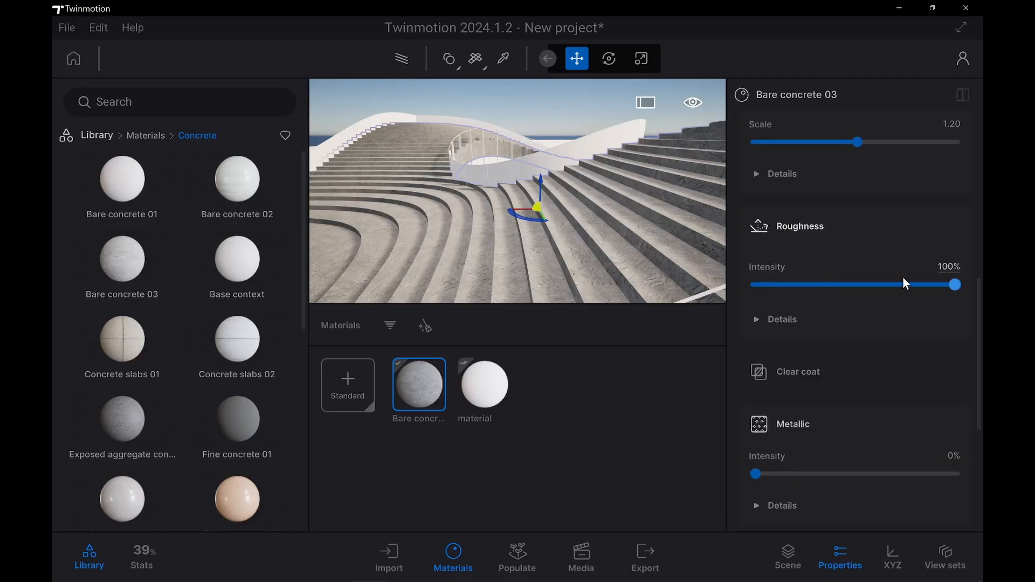
{"action": "left_click_drag", "start_coordinate": [957, 285], "coordinate": [733, 279]}
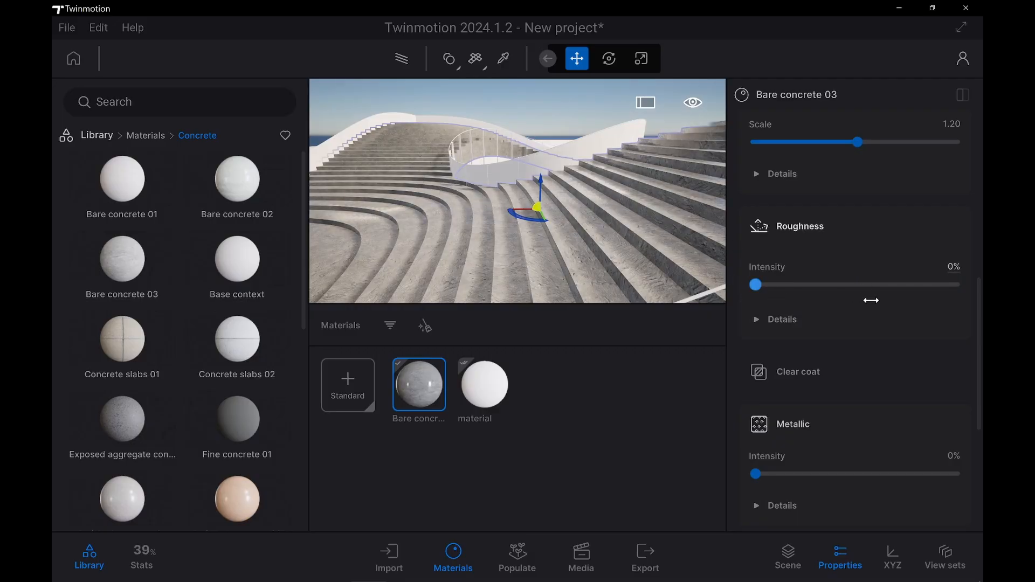
{"action": "left_click_drag", "start_coordinate": [871, 296], "coordinate": [957, 284]}
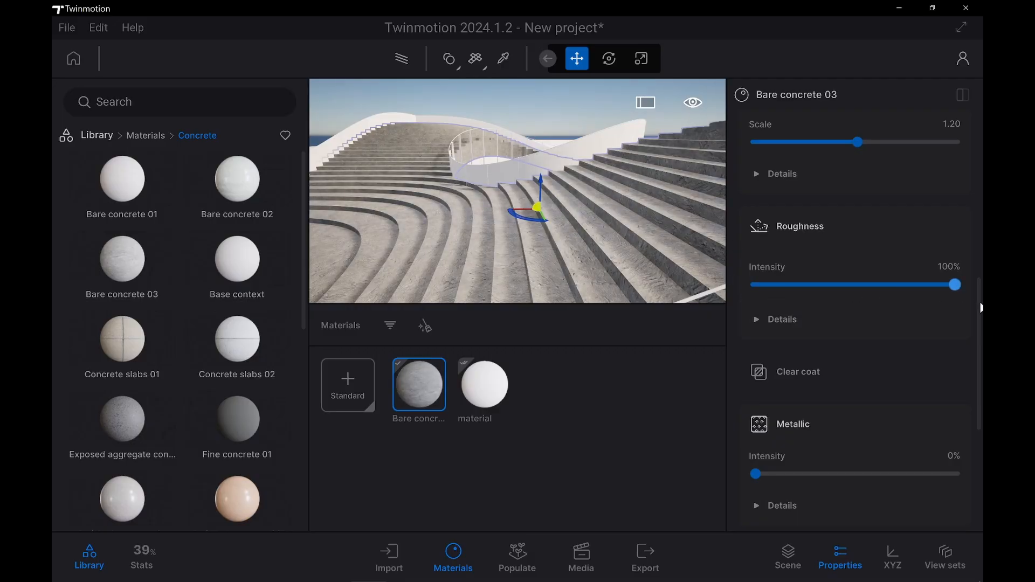
Examine the roughness details, metallic, normal and ambient occlusion settings of Bare concrete 03
{"action": "left_click", "coordinate": [756, 318]}
{"action": "scroll", "coordinate": [892, 342], "scroll_direction": "down", "scroll_amount": 1}
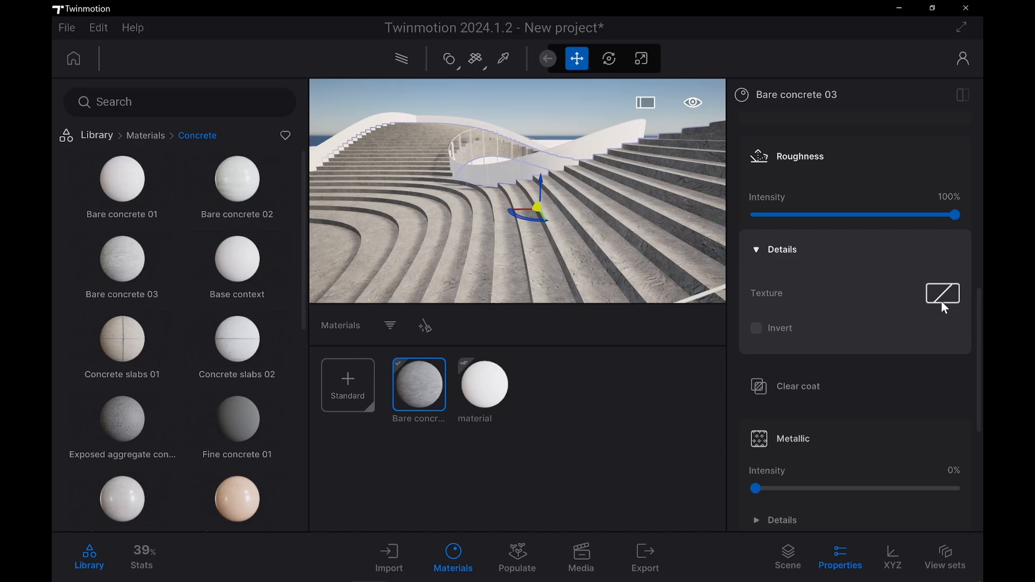
{"action": "scroll", "coordinate": [908, 311], "scroll_direction": "down", "scroll_amount": 3}
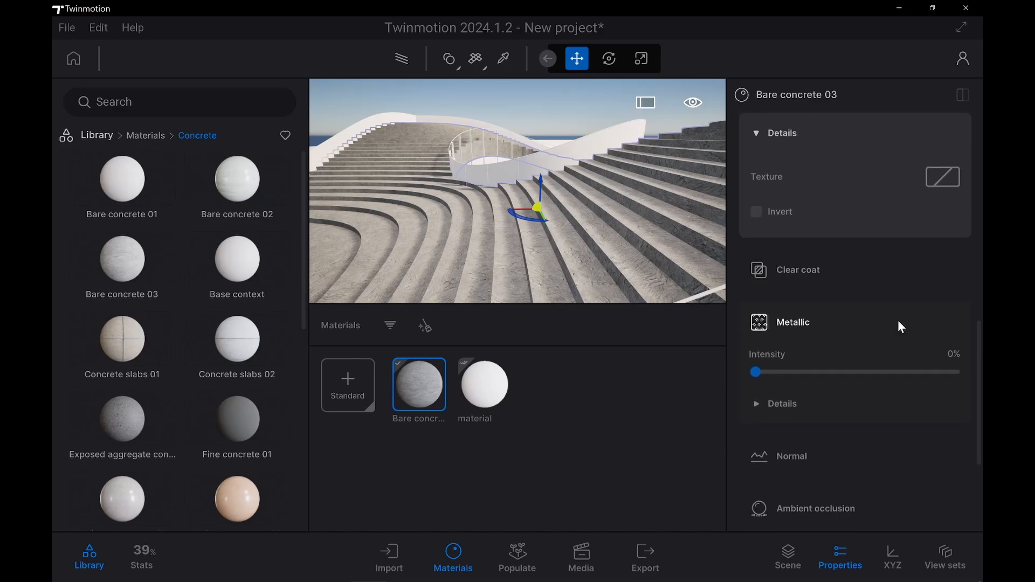
{"action": "scroll", "coordinate": [894, 338], "scroll_direction": "down", "scroll_amount": 2}
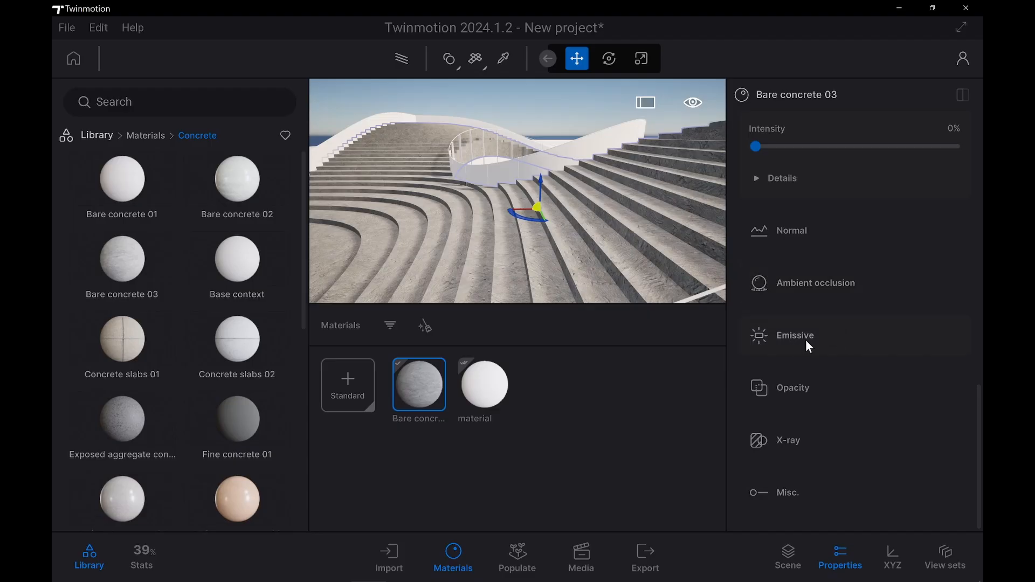
{"action": "left_click", "coordinate": [826, 239]}
{"action": "left_click", "coordinate": [850, 367]}
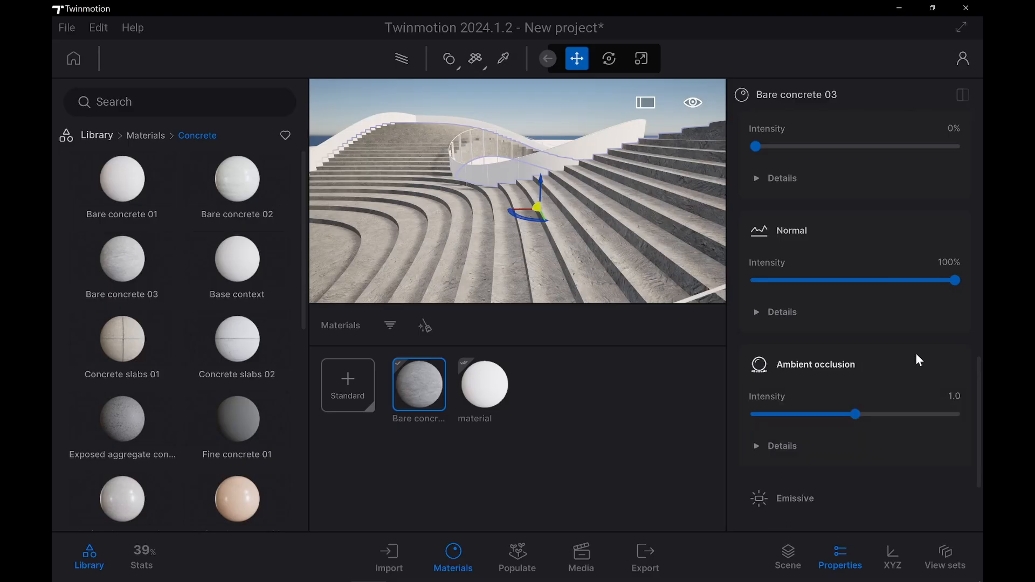
{"action": "scroll", "coordinate": [890, 339], "scroll_direction": "up", "scroll_amount": 5}
{"action": "scroll", "coordinate": [891, 340], "scroll_direction": "down", "scroll_amount": 5}
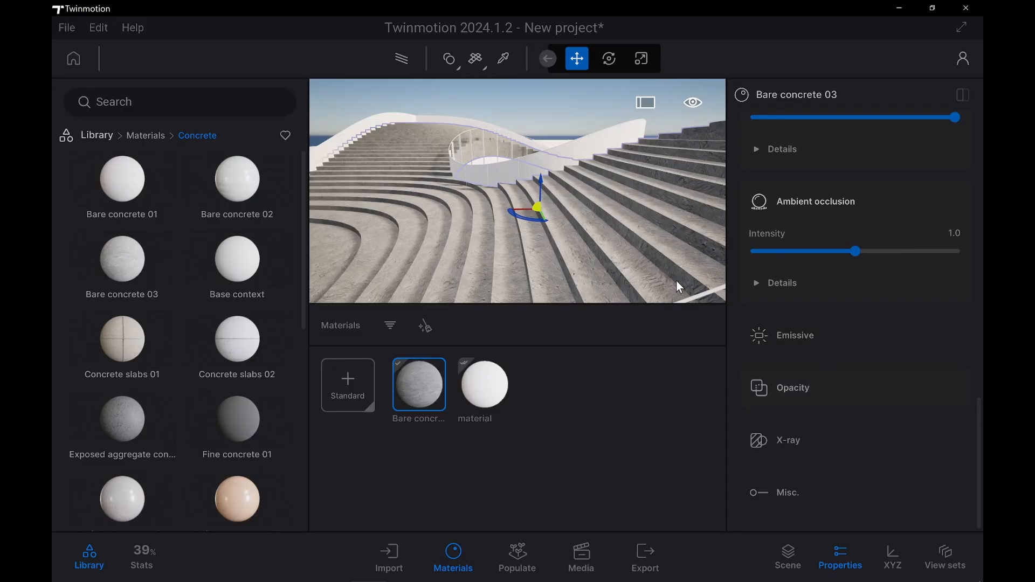
Deselect the stairs, show the scene graph and select the Glass container that holds the glass railing
{"action": "scroll", "coordinate": [570, 162], "scroll_direction": "down", "scroll_amount": 8}
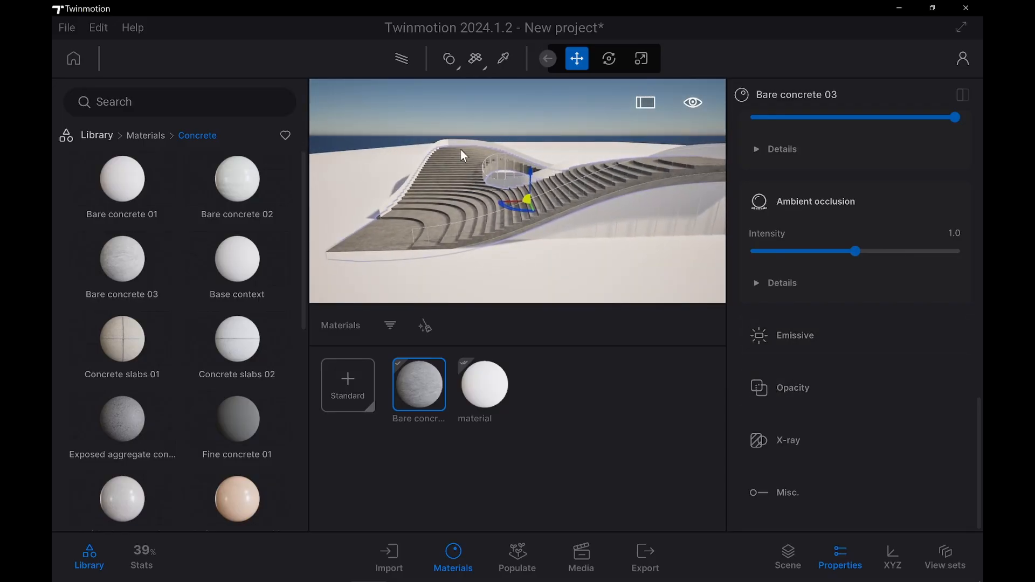
{"action": "left_click", "coordinate": [479, 108]}
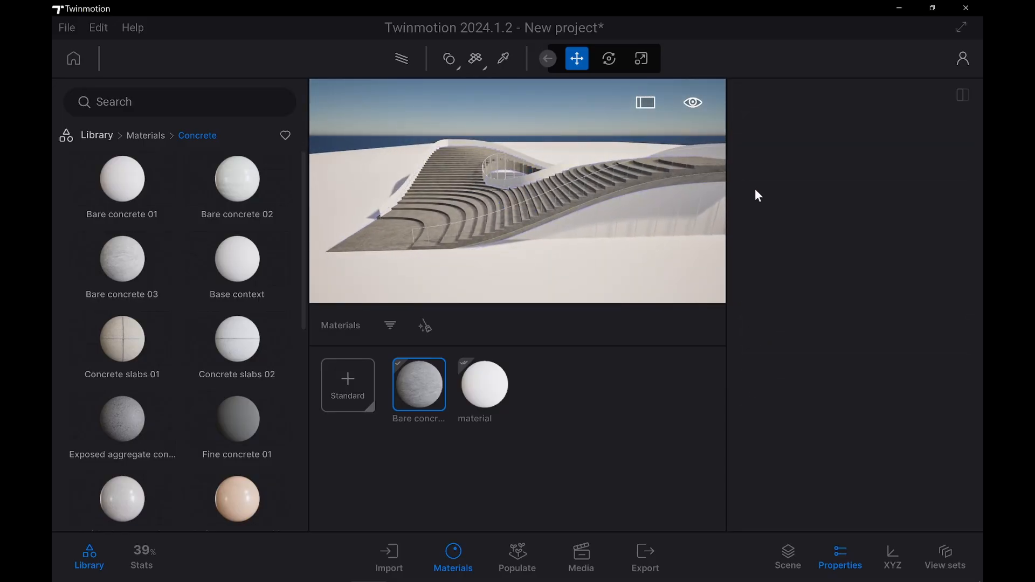
{"action": "left_click", "coordinate": [788, 551]}
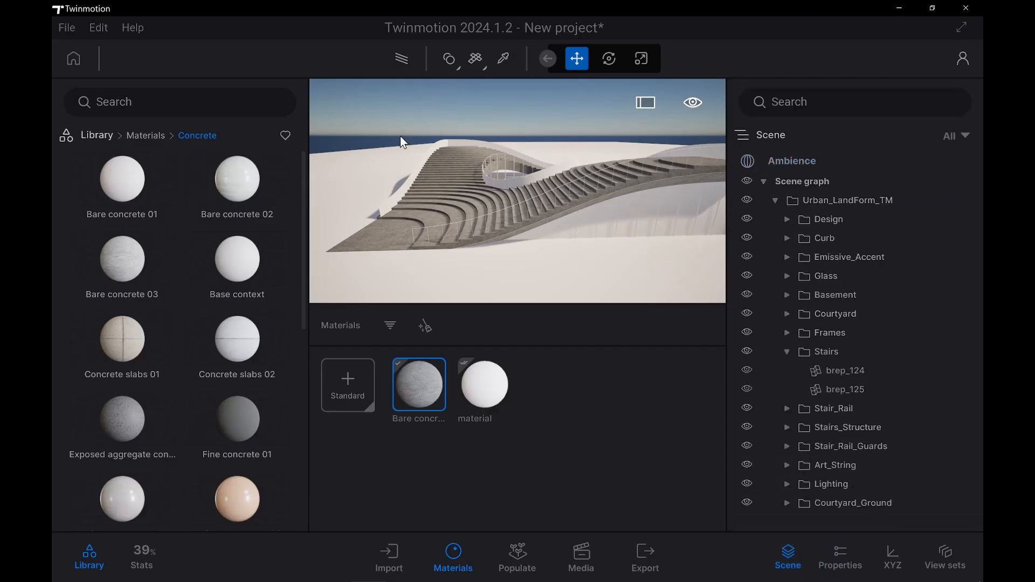
{"action": "left_click", "coordinate": [412, 186]}
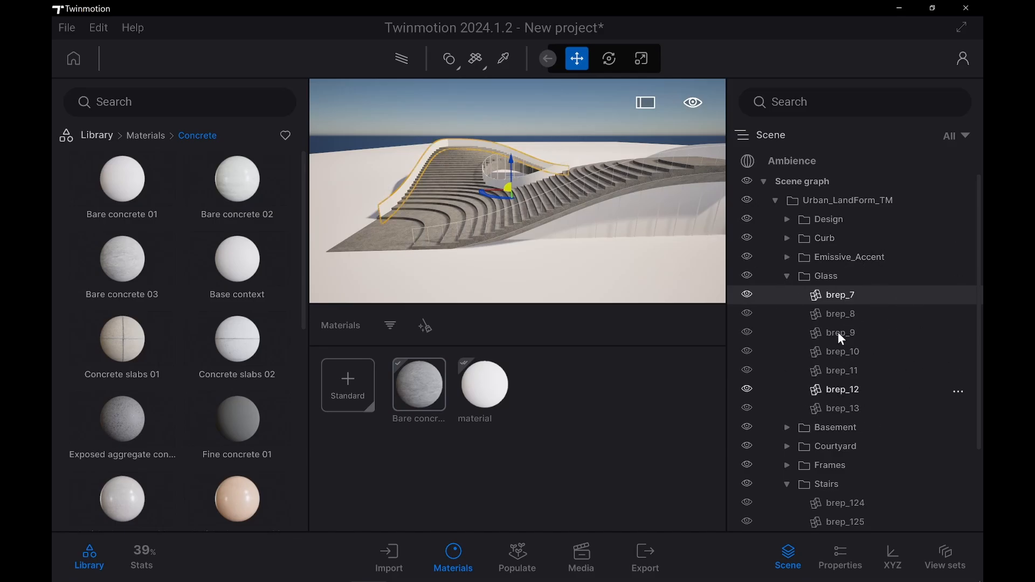
{"action": "left_click", "coordinate": [821, 279]}
{"action": "right_click", "coordinate": [823, 286]}
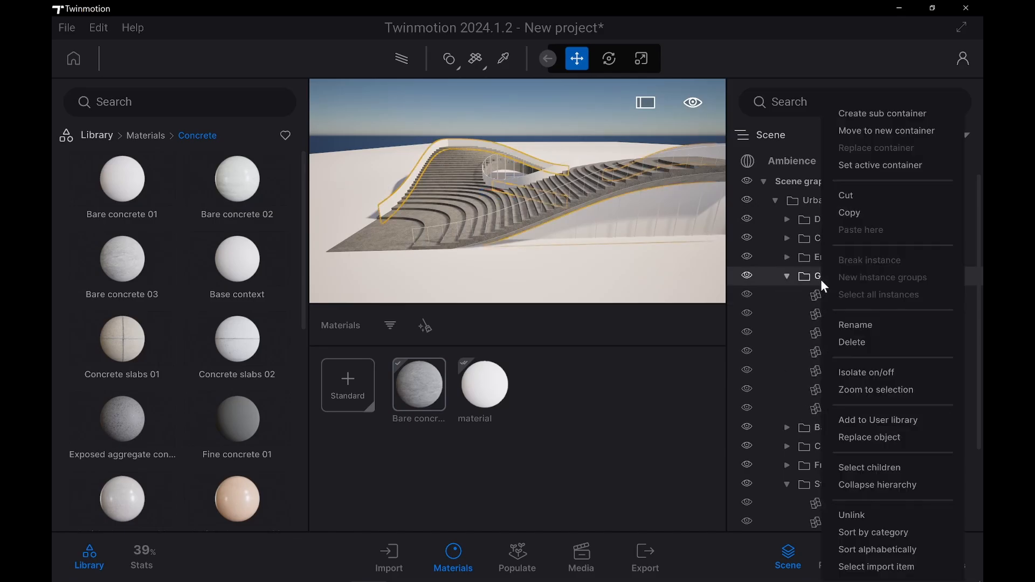
{"action": "left_click", "coordinate": [821, 280]}
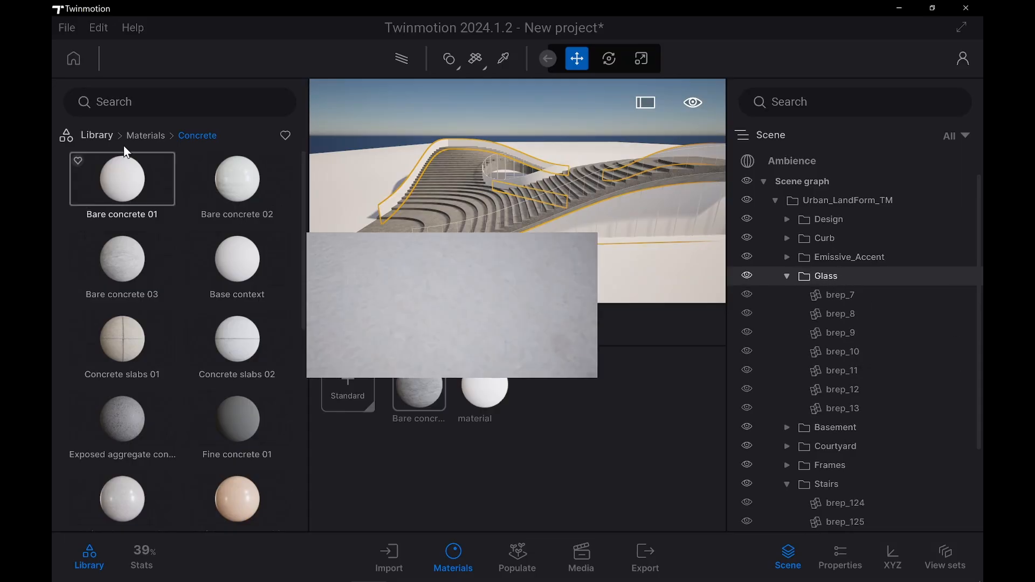
Go to the Glass category of the library materials and choose Reflective glass
{"action": "left_click", "coordinate": [86, 141]}
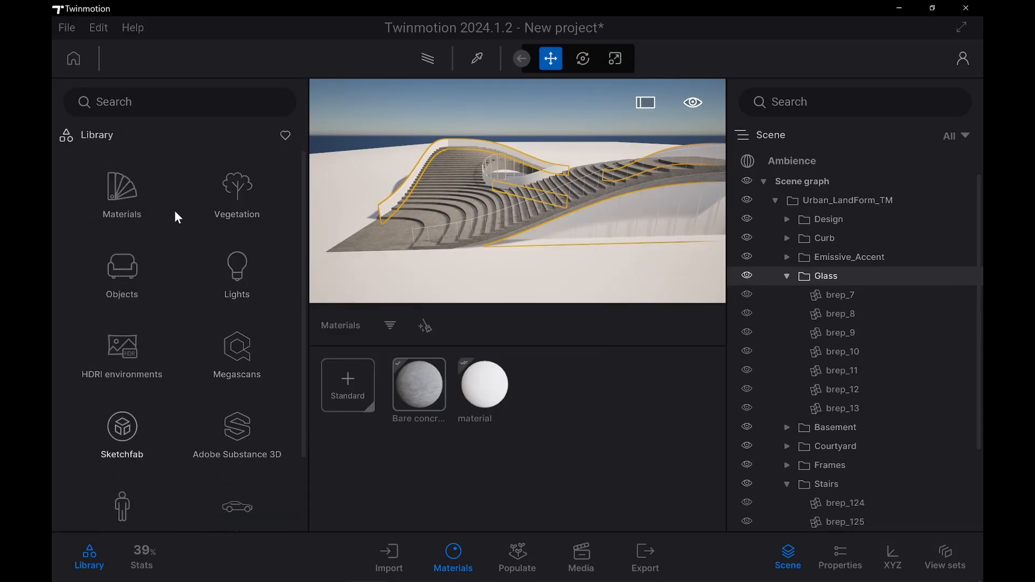
{"action": "left_click", "coordinate": [133, 219]}
{"action": "left_click", "coordinate": [134, 209]}
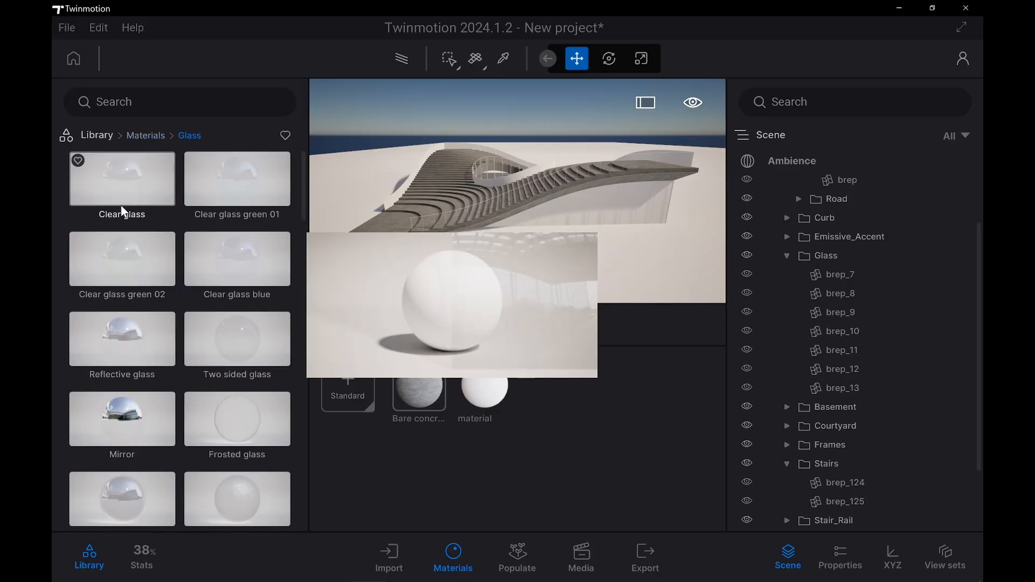
{"action": "left_click", "coordinate": [121, 347]}
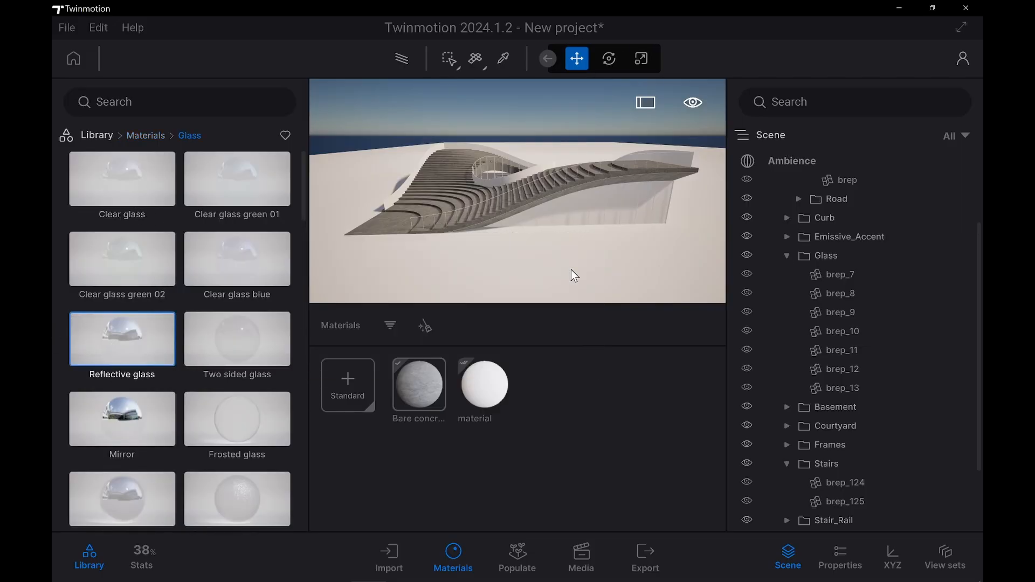
Select all children of the Glass container, apply Reflective glass to the selection and deselect the objects
{"action": "right_click", "coordinate": [834, 257]}
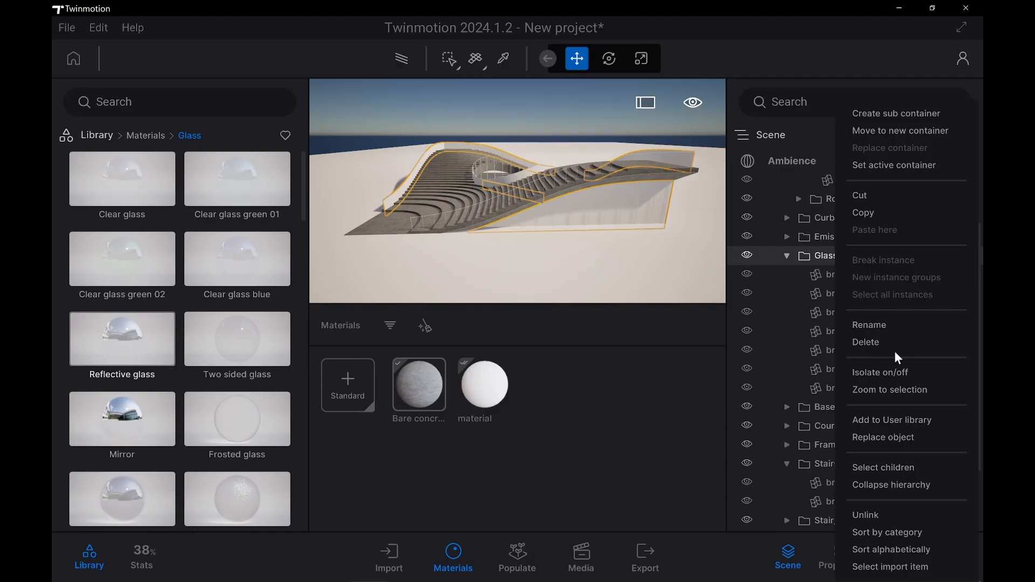
{"action": "left_click", "coordinate": [903, 465]}
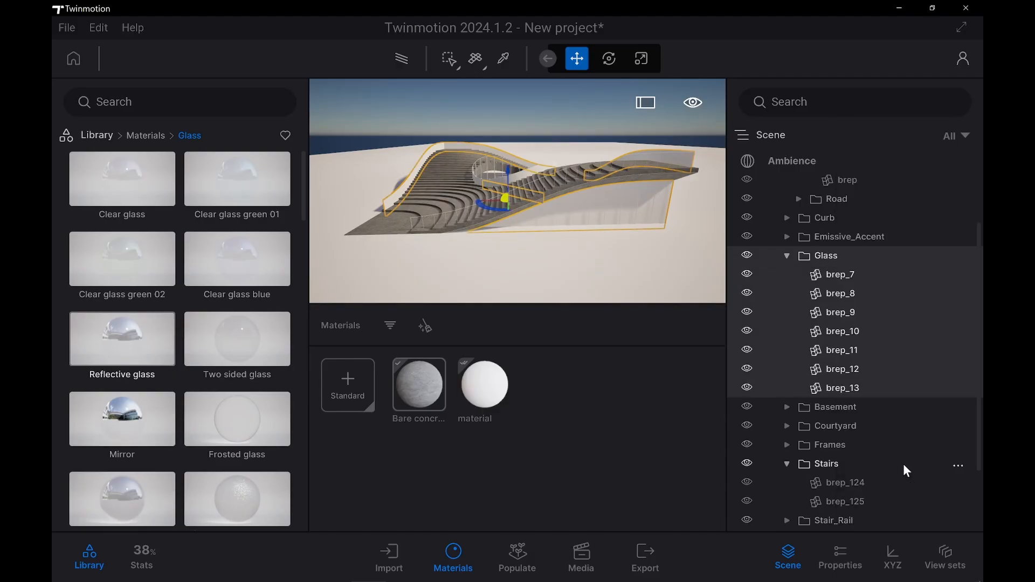
{"action": "left_click", "coordinate": [459, 68]}
{"action": "left_click", "coordinate": [441, 142]}
{"action": "mouse_move", "coordinate": [140, 396]}
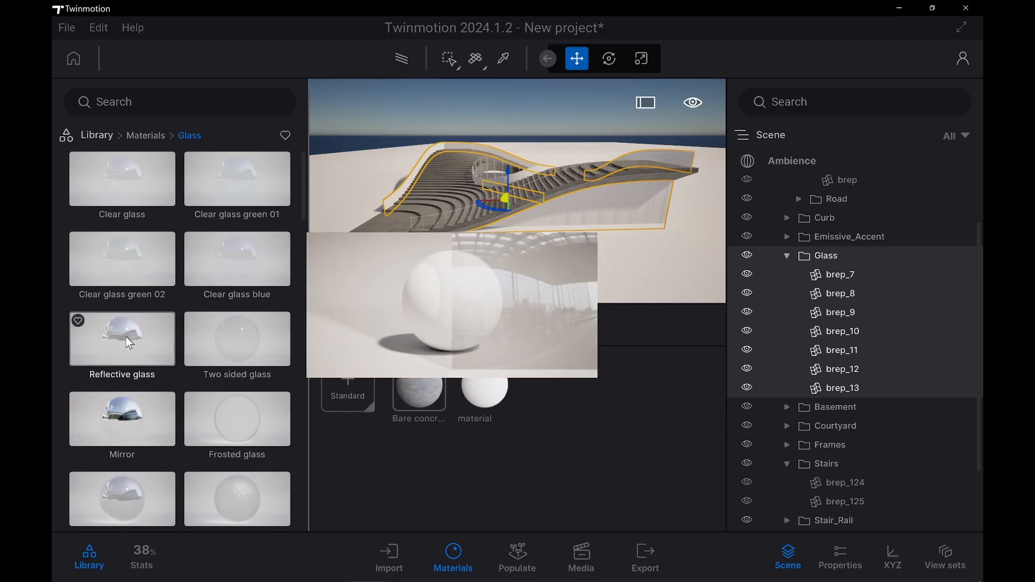
{"action": "left_click_drag", "start_coordinate": [127, 340], "coordinate": [396, 226]}
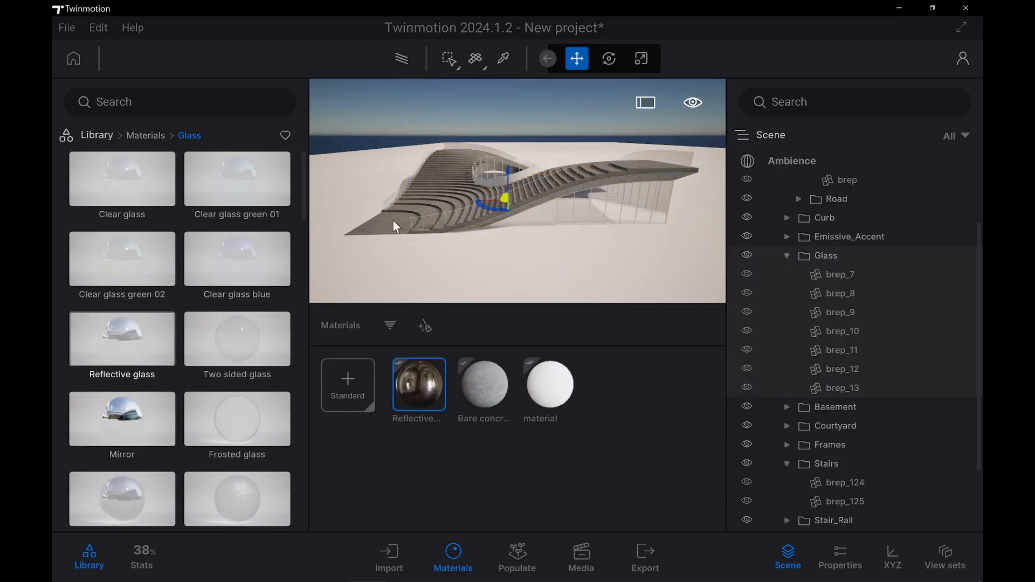
{"action": "left_click", "coordinate": [435, 97]}
Show the properties alongside the scene graph and select the Reflective glass material for editing
{"action": "mouse_move", "coordinate": [474, 407]}
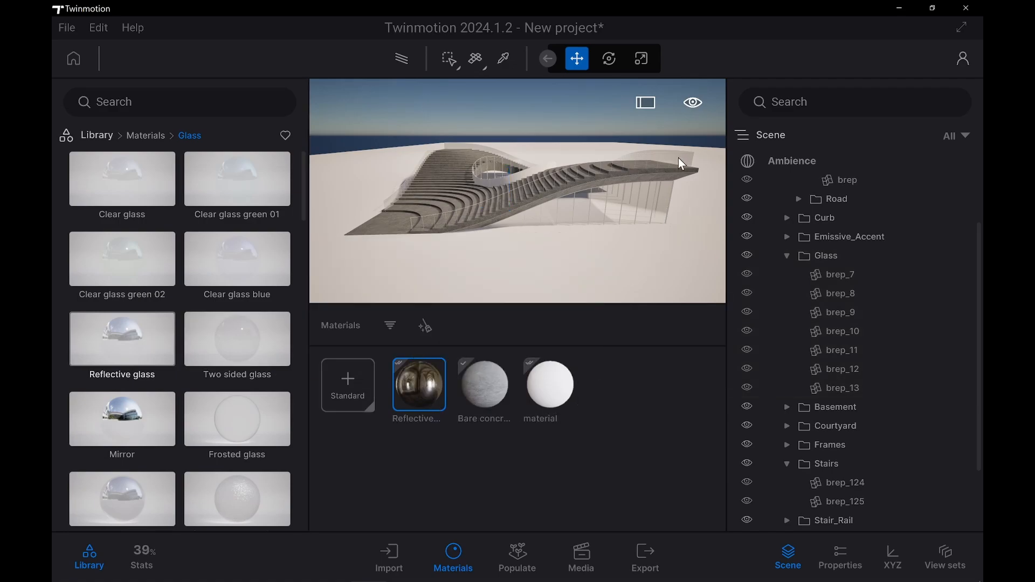
{"action": "left_click", "coordinate": [846, 559]}
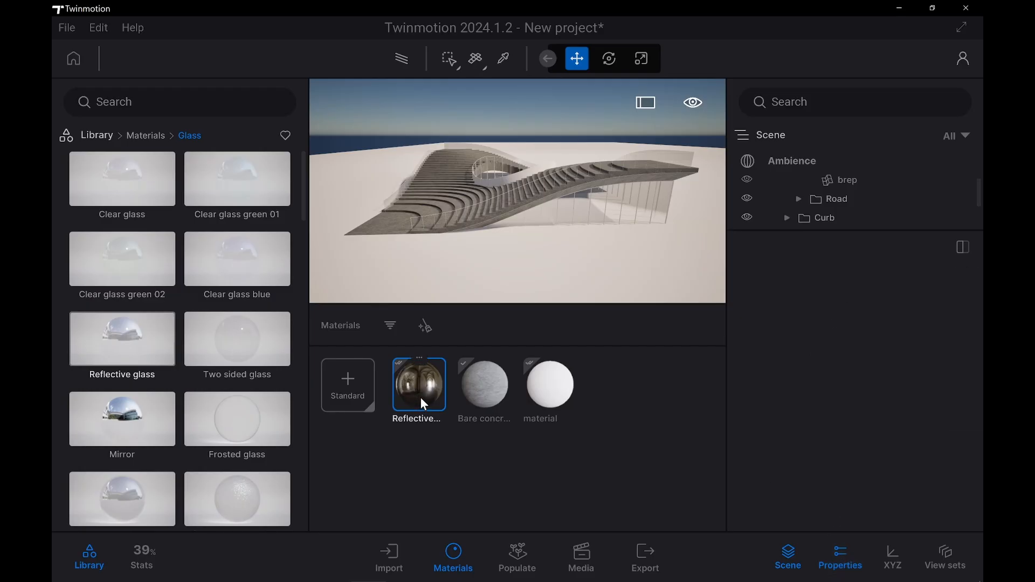
{"action": "left_click", "coordinate": [661, 207]}
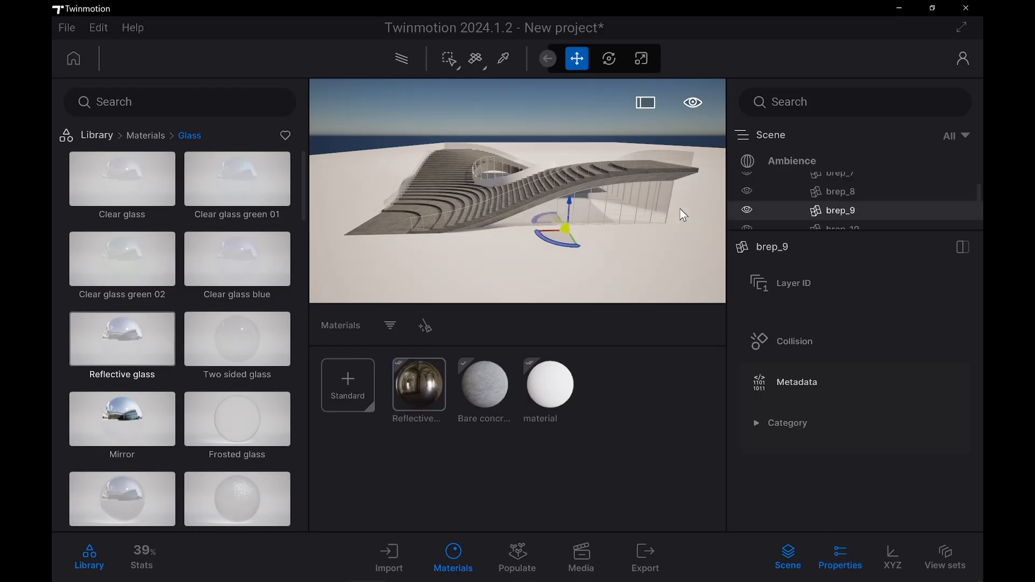
{"action": "left_click", "coordinate": [399, 387]}
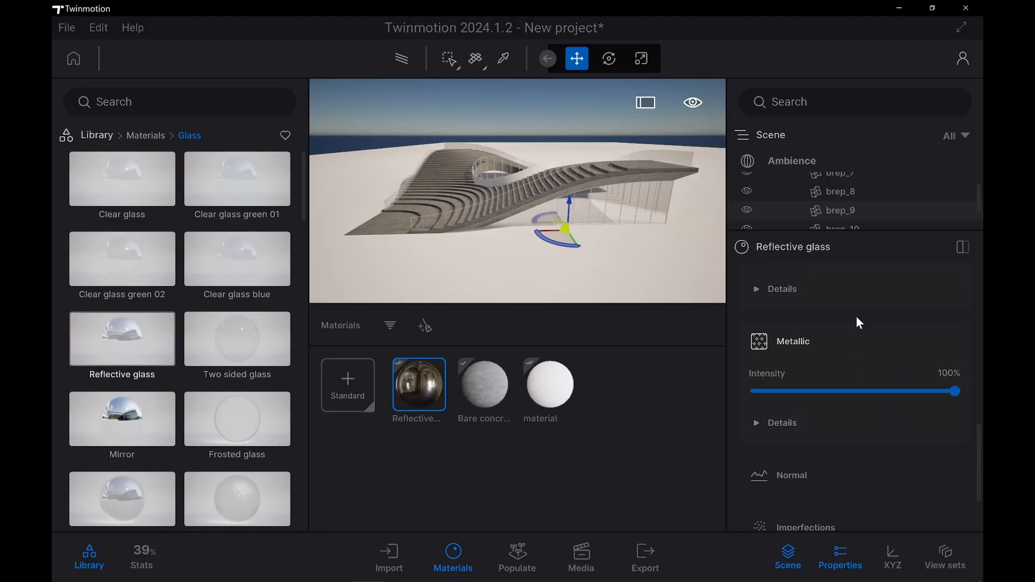
Examine the Reflective glass properties, including glass type, tint, opacity, metallic and the expanded color details
{"action": "scroll", "coordinate": [857, 318], "scroll_direction": "up", "scroll_amount": 10}
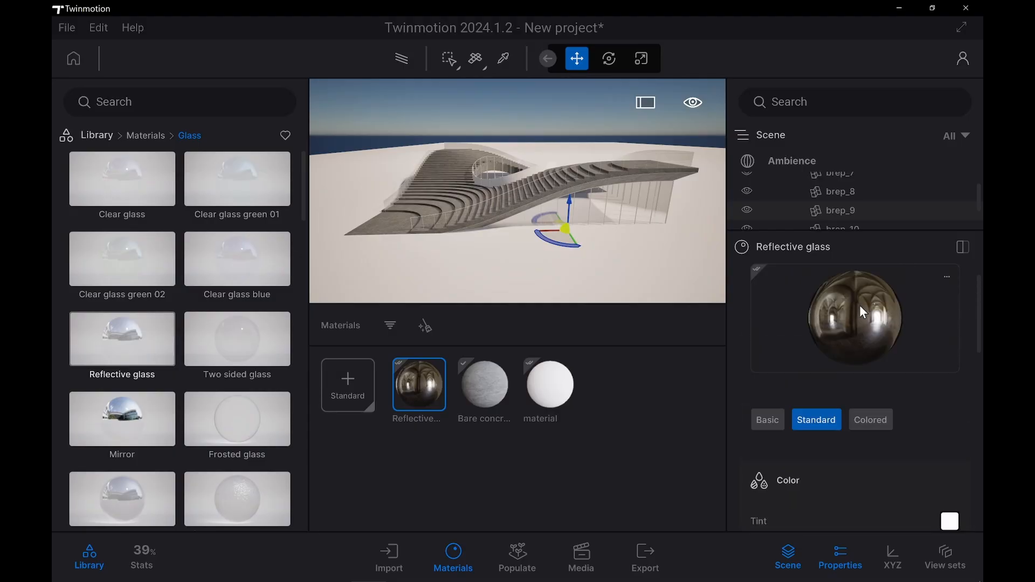
{"action": "scroll", "coordinate": [859, 305], "scroll_direction": "down", "scroll_amount": 7}
{"action": "scroll", "coordinate": [862, 330], "scroll_direction": "up", "scroll_amount": 5}
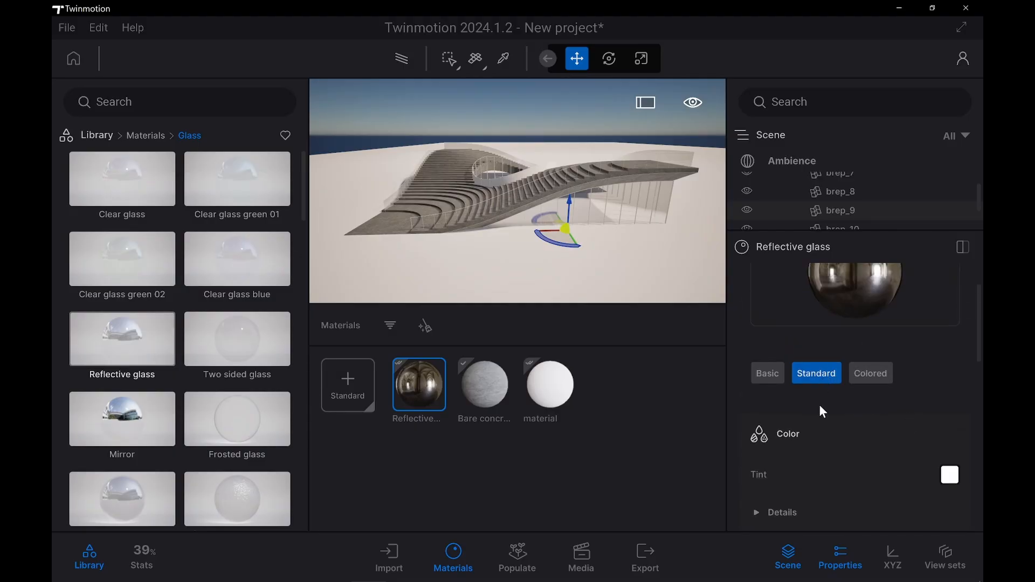
{"action": "scroll", "coordinate": [828, 399], "scroll_direction": "down", "scroll_amount": 2}
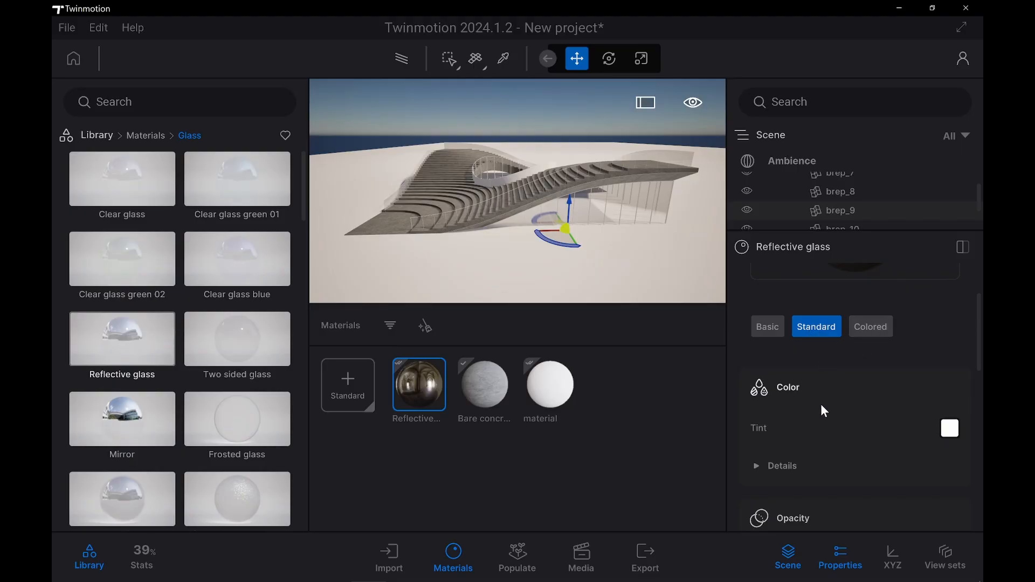
{"action": "scroll", "coordinate": [822, 404], "scroll_direction": "down", "scroll_amount": 4}
{"action": "scroll", "coordinate": [820, 402], "scroll_direction": "up", "scroll_amount": 2}
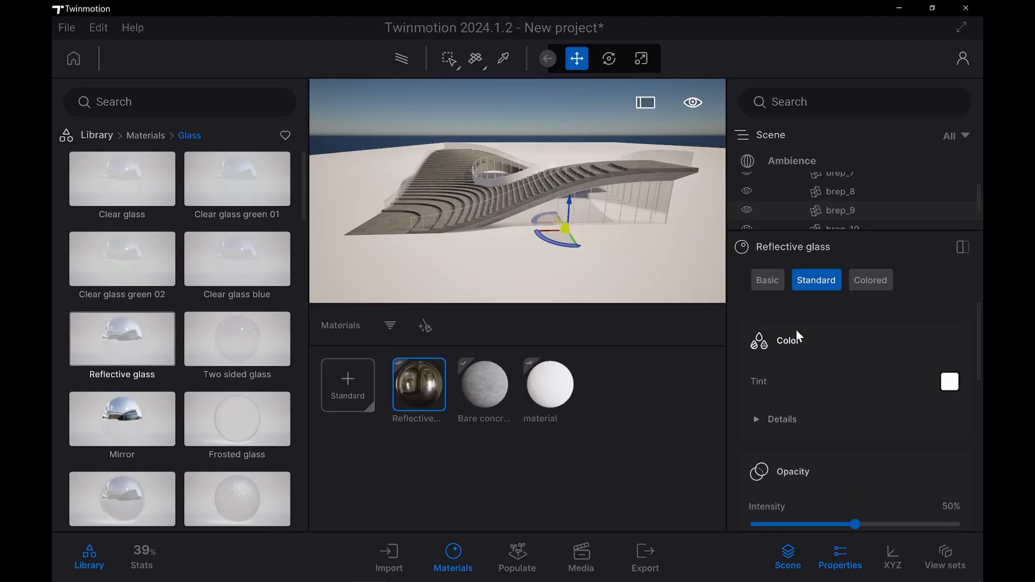
{"action": "left_click", "coordinate": [749, 419]}
{"action": "scroll", "coordinate": [862, 328], "scroll_direction": "down", "scroll_amount": 7}
{"action": "scroll", "coordinate": [897, 335], "scroll_direction": "up", "scroll_amount": 4}
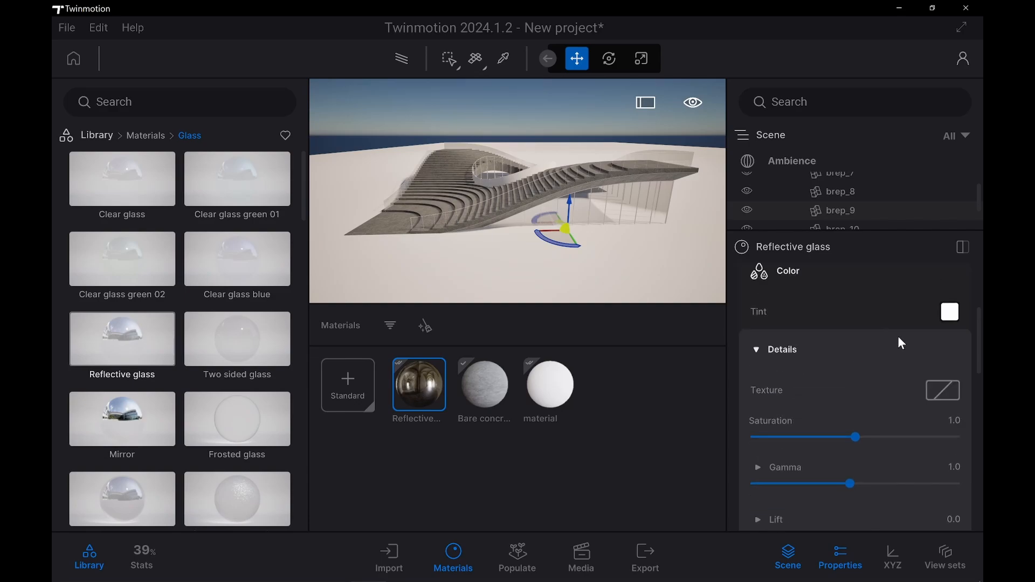
Expand the opacity options in the Reflective glass color details and lower the material's opacity intensity well below 50%
{"action": "scroll", "coordinate": [887, 336], "scroll_direction": "down", "scroll_amount": 15}
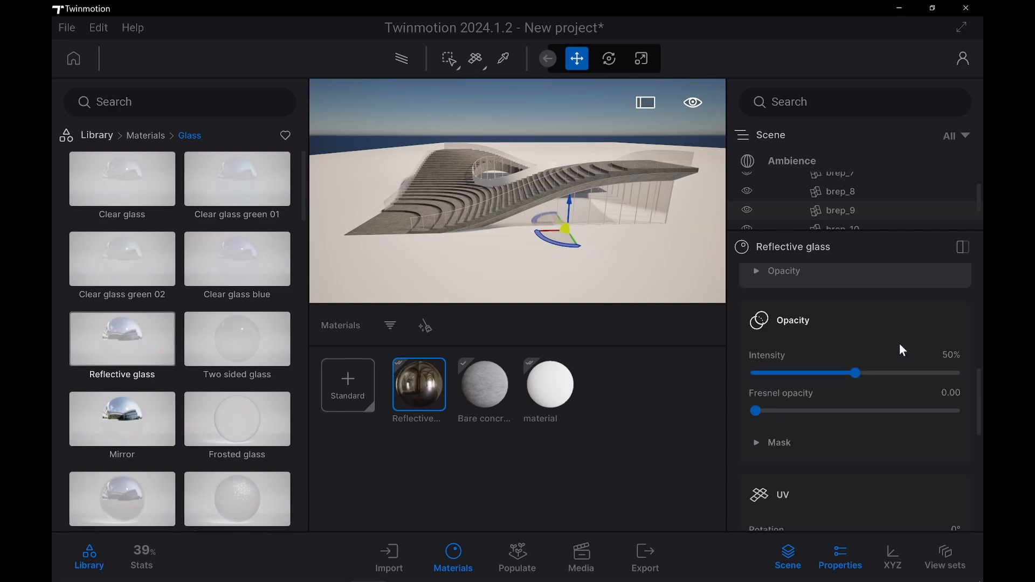
{"action": "scroll", "coordinate": [900, 349], "scroll_direction": "up", "scroll_amount": 4}
{"action": "scroll", "coordinate": [884, 367], "scroll_direction": "up", "scroll_amount": 1}
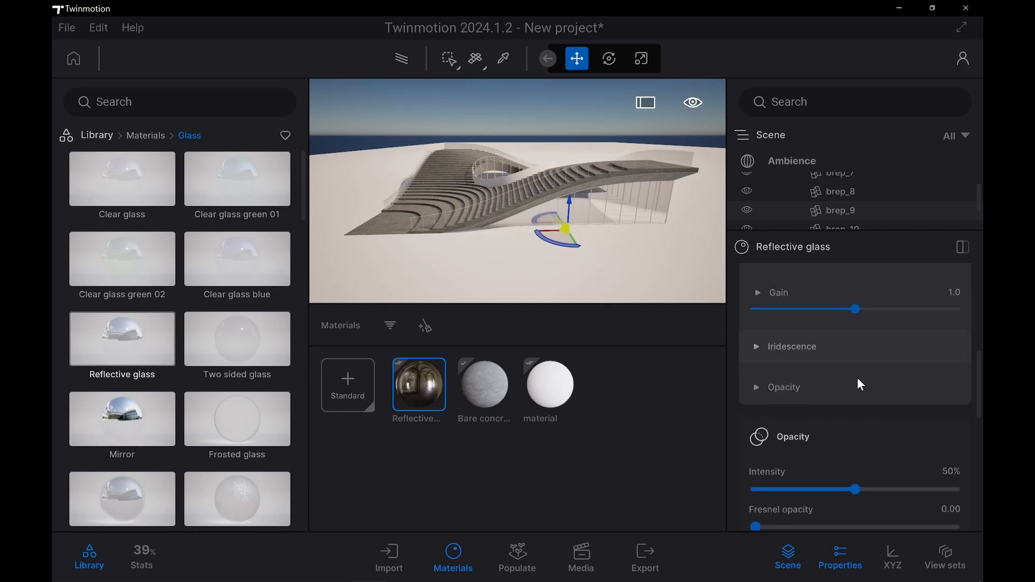
{"action": "left_click", "coordinate": [756, 388]}
{"action": "scroll", "coordinate": [820, 401], "scroll_direction": "down", "scroll_amount": 6}
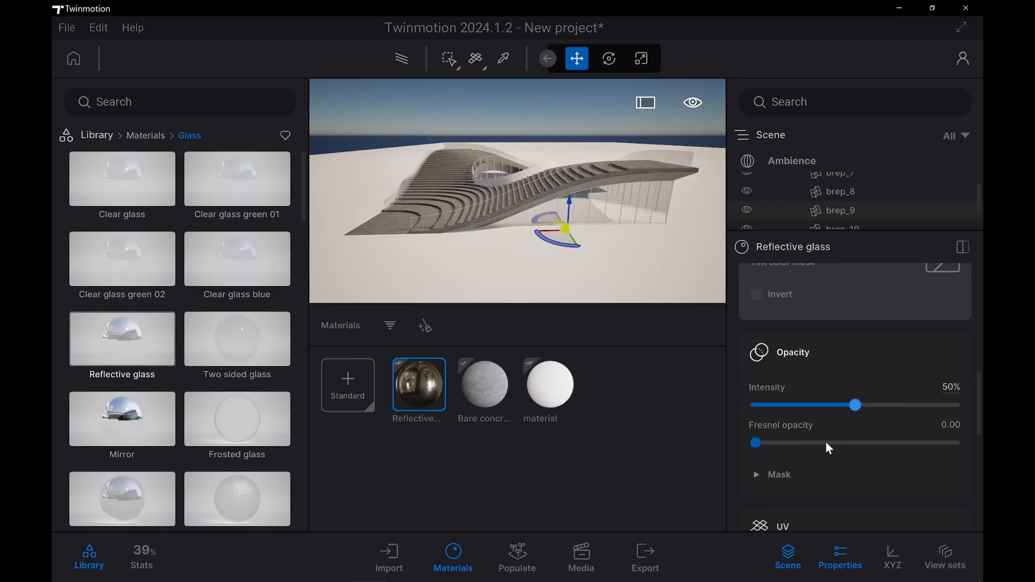
{"action": "left_click_drag", "start_coordinate": [855, 405], "coordinate": [887, 405]}
{"action": "left_click_drag", "start_coordinate": [826, 419], "coordinate": [776, 420]}
Expand the Reflective glass roughness details and try the roughness intensity, leaving it at 0%
{"action": "scroll", "coordinate": [843, 385], "scroll_direction": "down", "scroll_amount": 3}
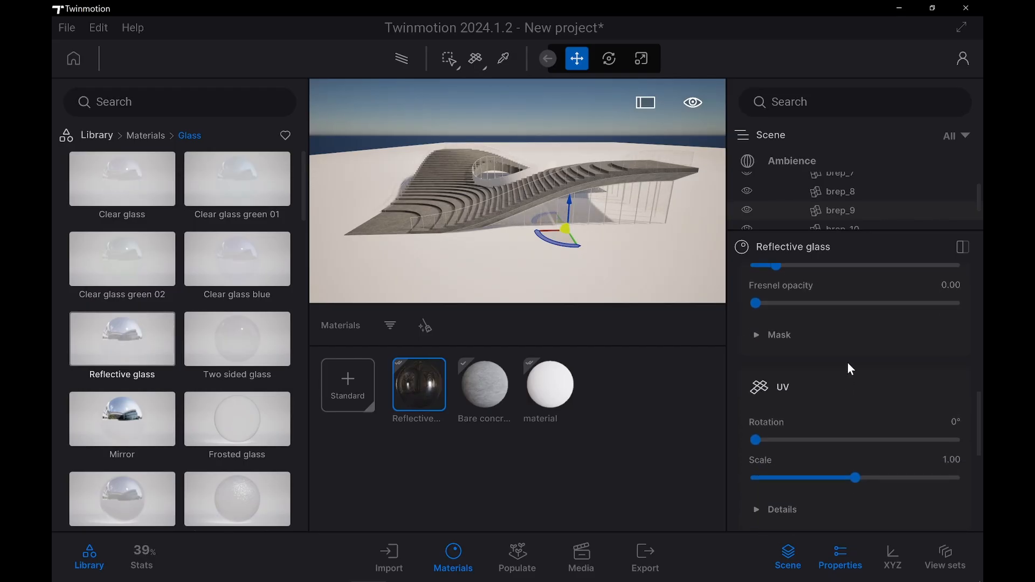
{"action": "scroll", "coordinate": [848, 365], "scroll_direction": "down", "scroll_amount": 3}
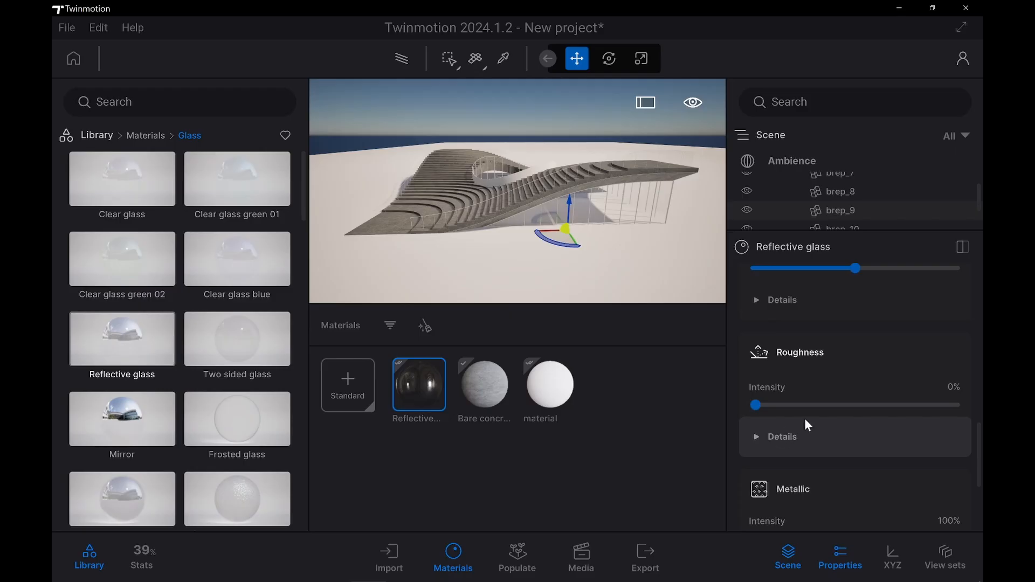
{"action": "left_click", "coordinate": [807, 425]}
{"action": "scroll", "coordinate": [861, 379], "scroll_direction": "down", "scroll_amount": 2}
{"action": "scroll", "coordinate": [861, 380], "scroll_direction": "up", "scroll_amount": 2}
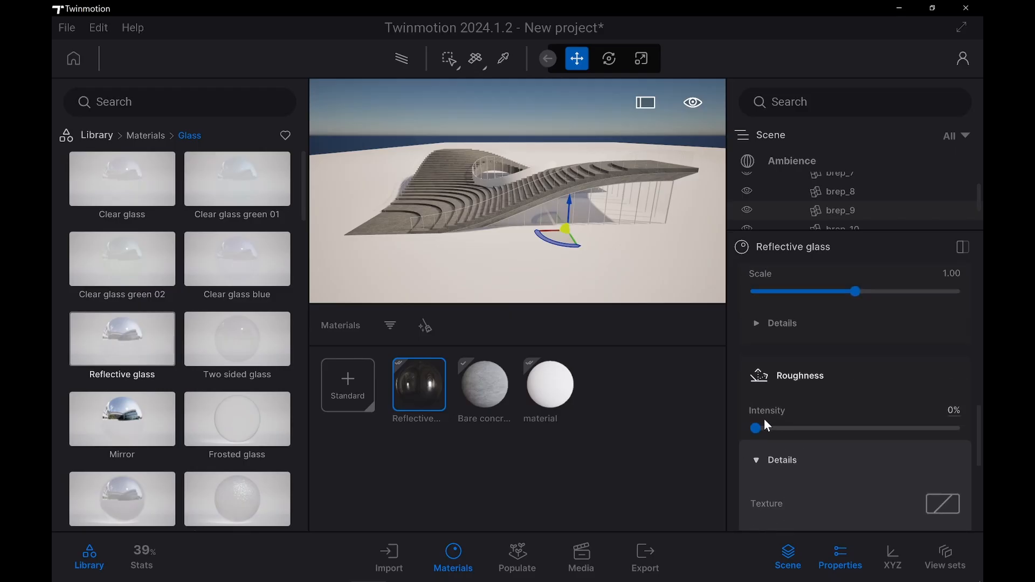
{"action": "mouse_move", "coordinate": [757, 426]}
{"action": "left_mouse_down"}
{"action": "mouse_move", "coordinate": [974, 428]}
{"action": "mouse_move", "coordinate": [705, 434]}
{"action": "mouse_move", "coordinate": [822, 429]}
{"action": "mouse_move", "coordinate": [752, 431]}
{"action": "left_mouse_up"}
{"action": "scroll", "coordinate": [862, 405], "scroll_direction": "down", "scroll_amount": 3}
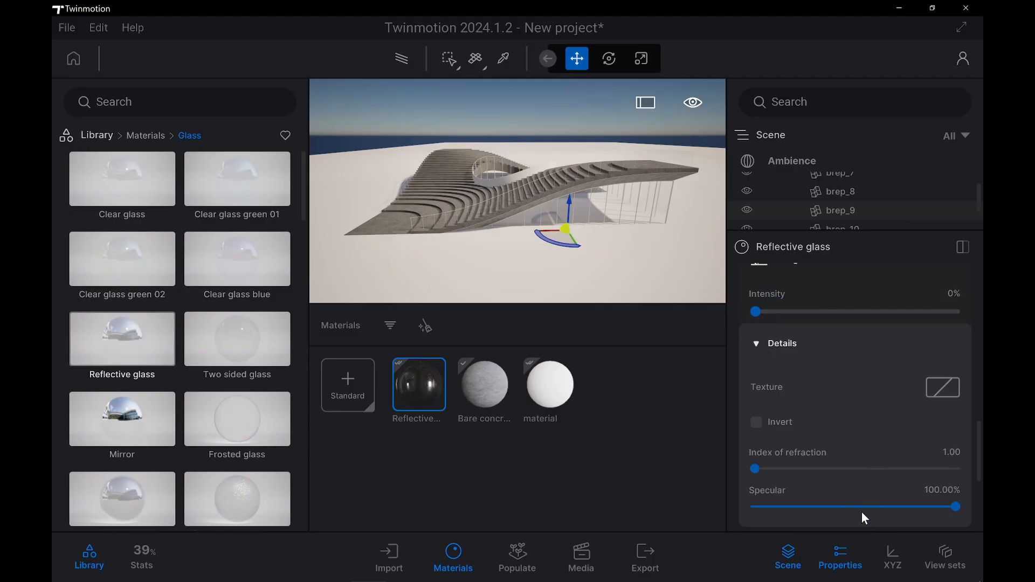
Try specular at 0% and index of refraction at 1.93 on the glass, restoring them to 100% and 1.00
{"action": "scroll", "coordinate": [872, 503], "scroll_direction": "down", "scroll_amount": 2}
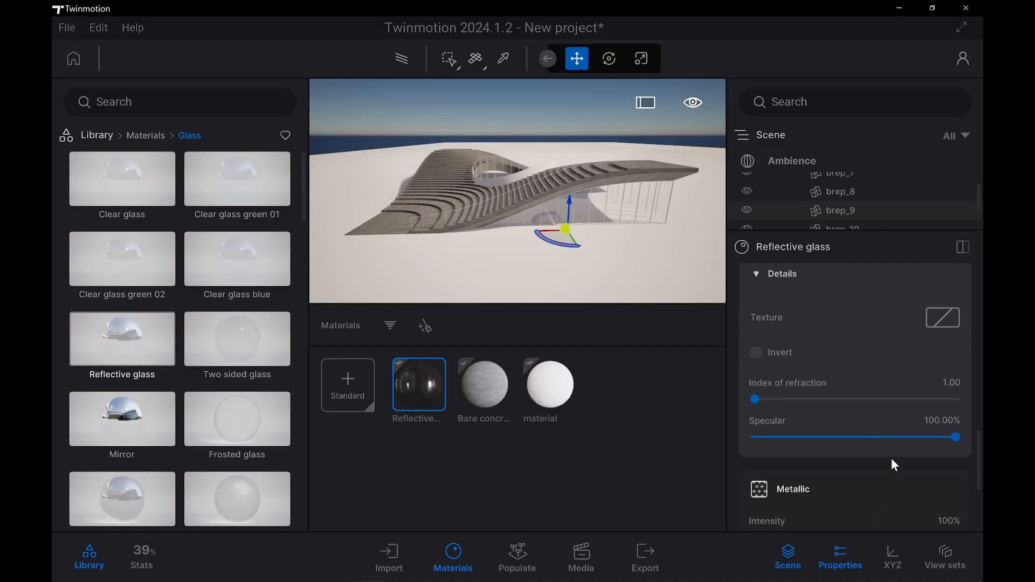
{"action": "left_click_drag", "start_coordinate": [955, 437], "coordinate": [627, 469]}
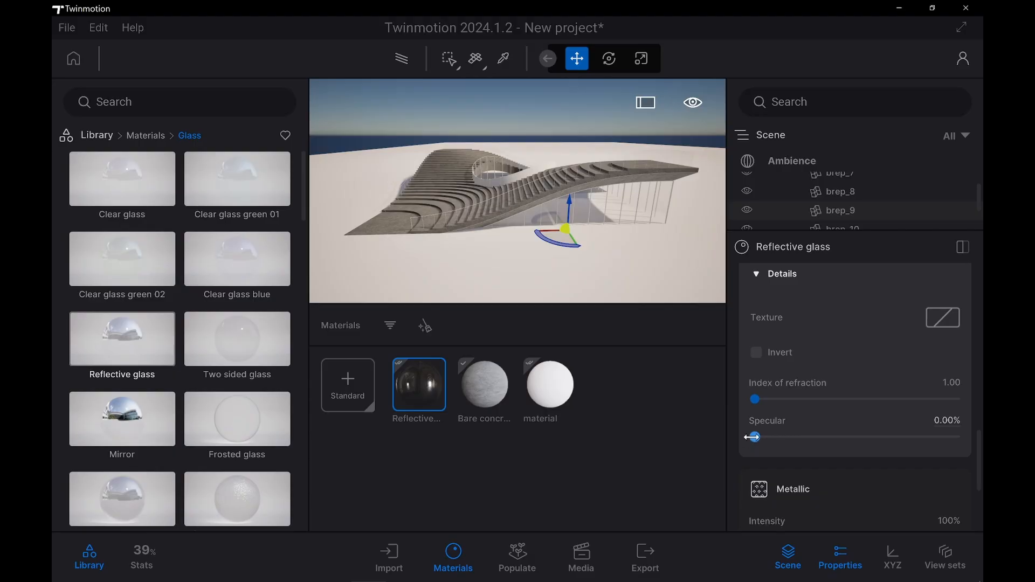
{"action": "left_click_drag", "start_coordinate": [752, 437], "coordinate": [977, 436]}
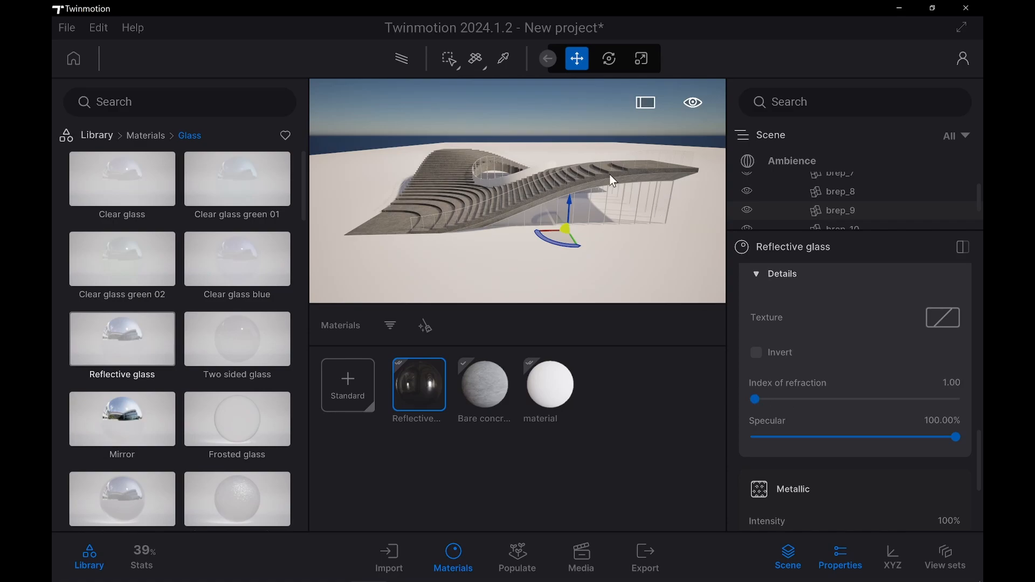
{"action": "middle_click_drag", "start_coordinate": [623, 248], "coordinate": [621, 186], "text": "shift"}
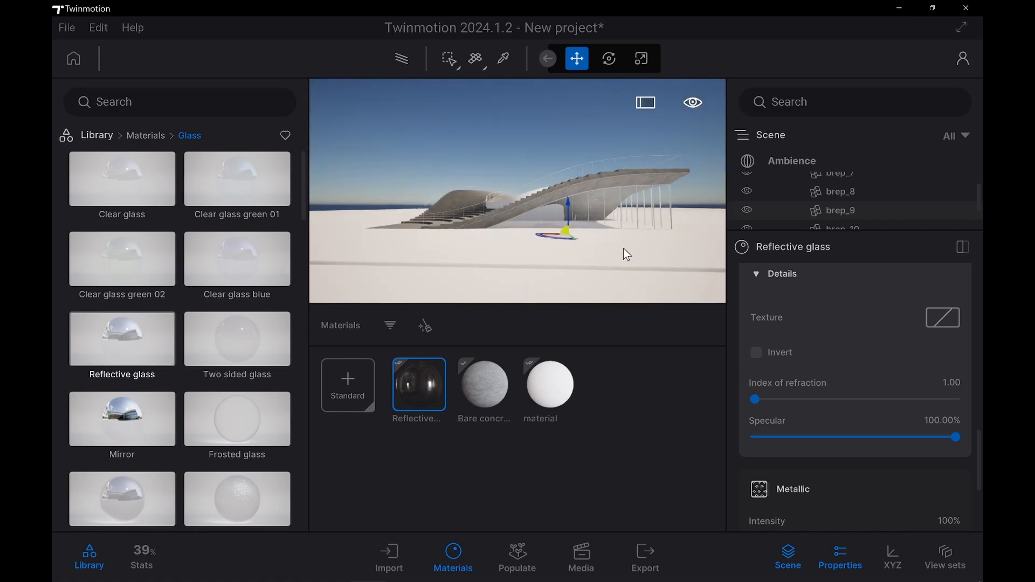
{"action": "left_click_drag", "start_coordinate": [764, 399], "coordinate": [945, 399]}
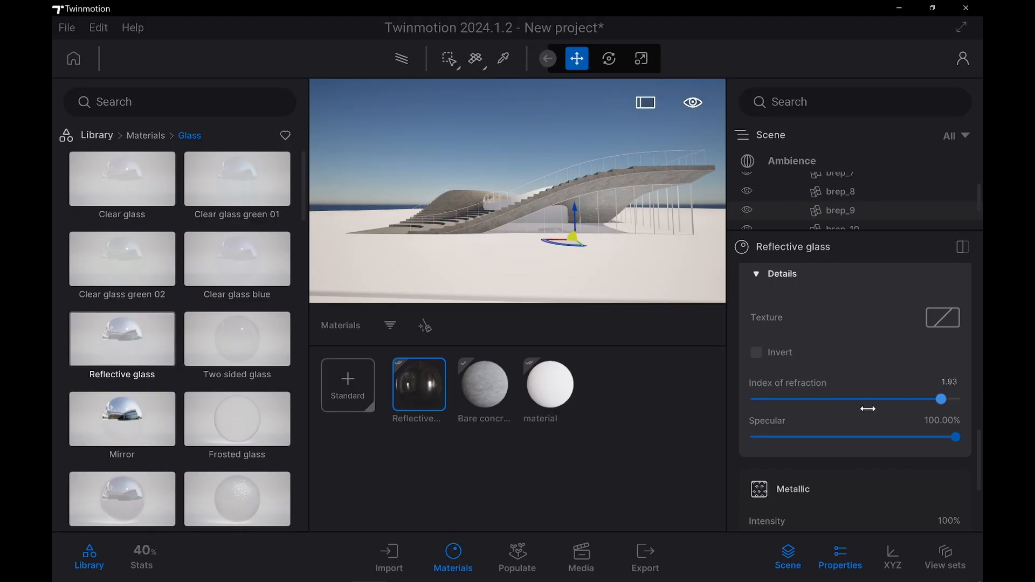
{"action": "left_click_drag", "start_coordinate": [867, 408], "coordinate": [703, 410]}
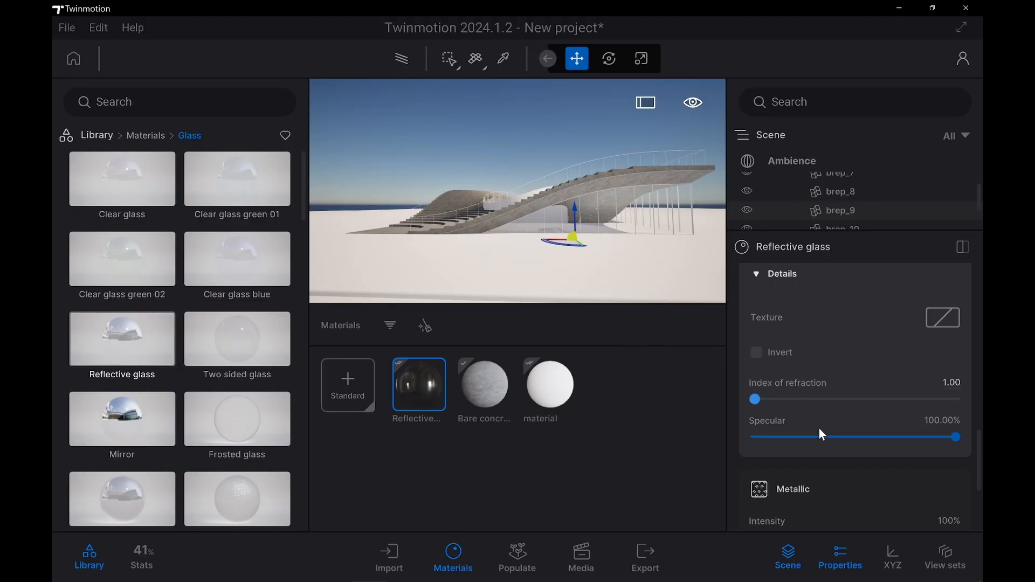
Expand the Reflective glass metallic details and try the metallic intensity, leaving it at 100%
{"action": "scroll", "coordinate": [822, 435], "scroll_direction": "down", "scroll_amount": 5}
{"action": "left_click", "coordinate": [787, 407]}
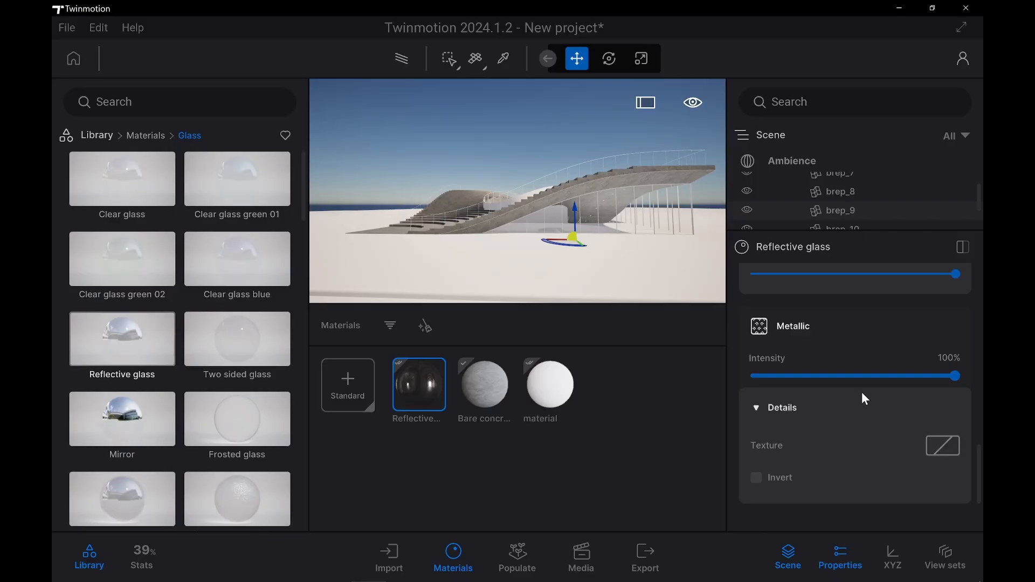
{"action": "scroll", "coordinate": [859, 383], "scroll_direction": "up", "scroll_amount": 1}
{"action": "left_click_drag", "start_coordinate": [873, 422], "coordinate": [964, 423]}
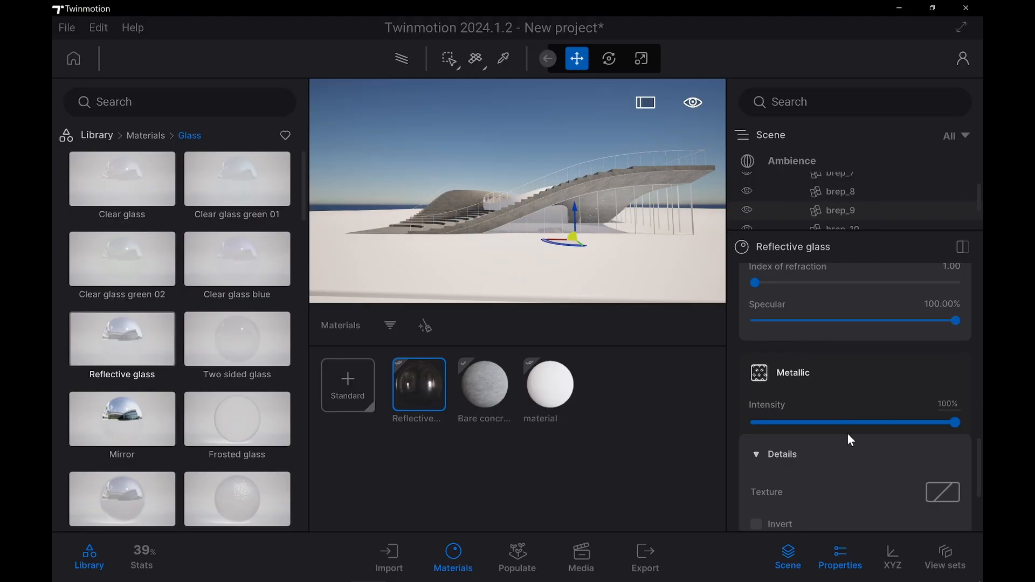
Review the remaining Reflective glass properties, from normal and imperfections back to color, and the options for applying materials
{"action": "scroll", "coordinate": [851, 431], "scroll_direction": "down", "scroll_amount": 5}
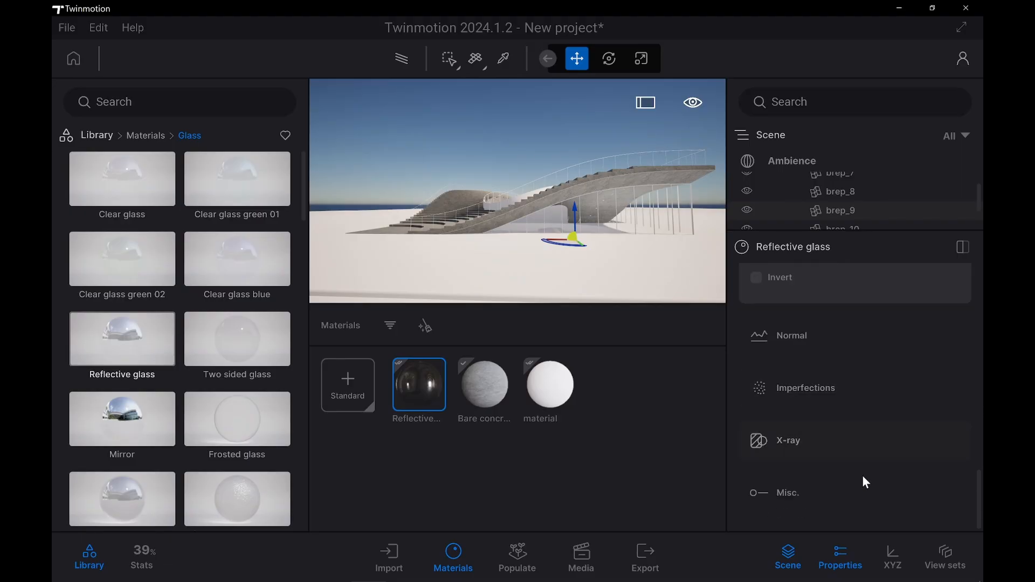
{"action": "scroll", "coordinate": [862, 480], "scroll_direction": "up", "scroll_amount": 5}
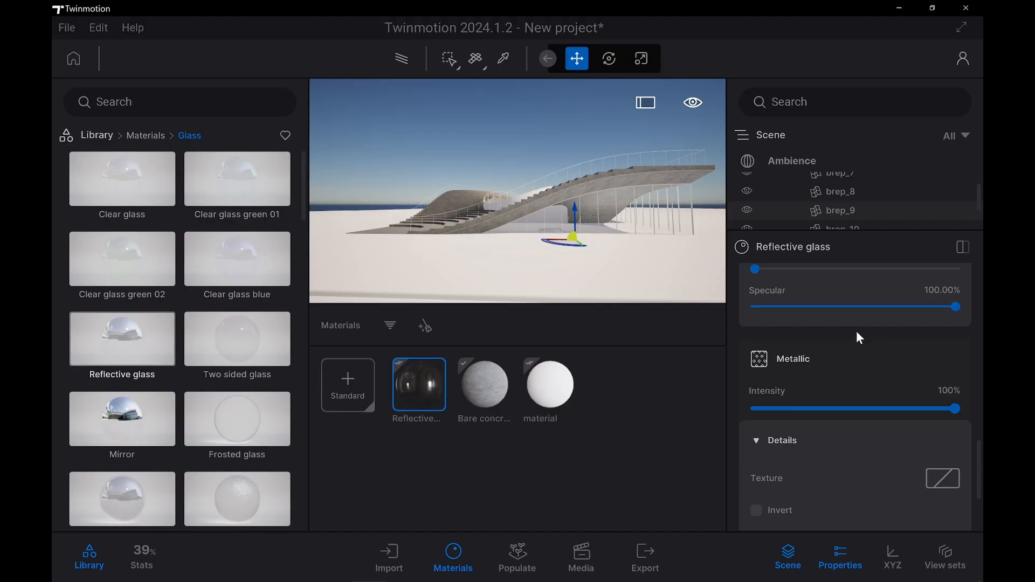
{"action": "scroll", "coordinate": [880, 399], "scroll_direction": "up", "scroll_amount": 3}
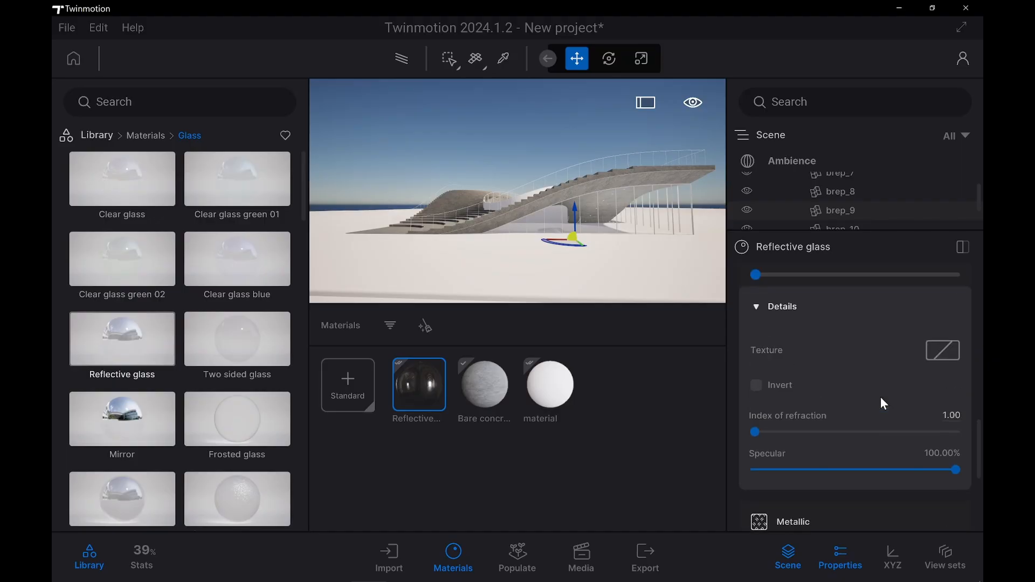
{"action": "scroll", "coordinate": [880, 402], "scroll_direction": "down", "scroll_amount": 8}
{"action": "scroll", "coordinate": [883, 385], "scroll_direction": "up", "scroll_amount": 1}
{"action": "scroll", "coordinate": [884, 377], "scroll_direction": "up", "scroll_amount": 8}
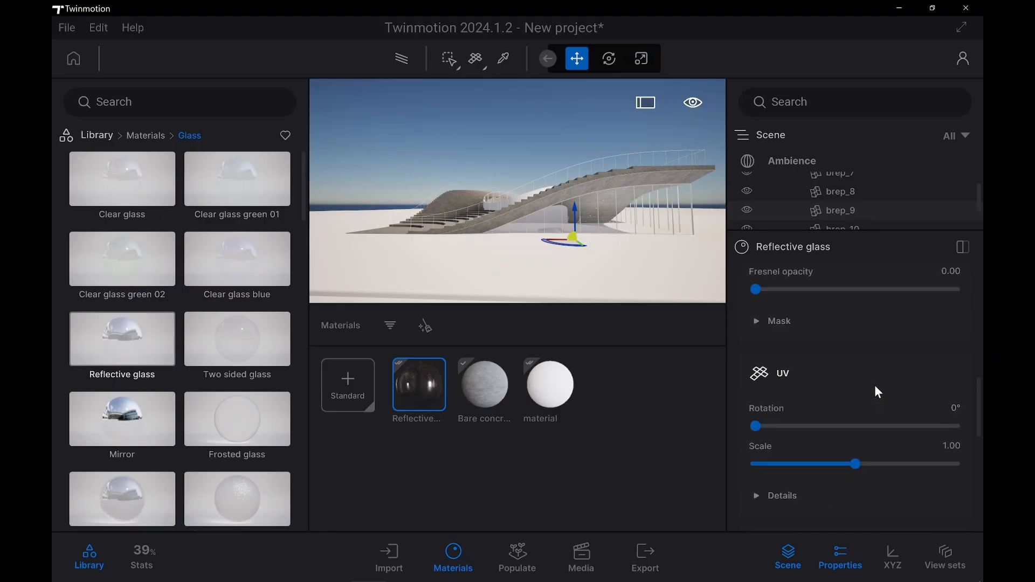
{"action": "scroll", "coordinate": [869, 386], "scroll_direction": "up", "scroll_amount": 6}
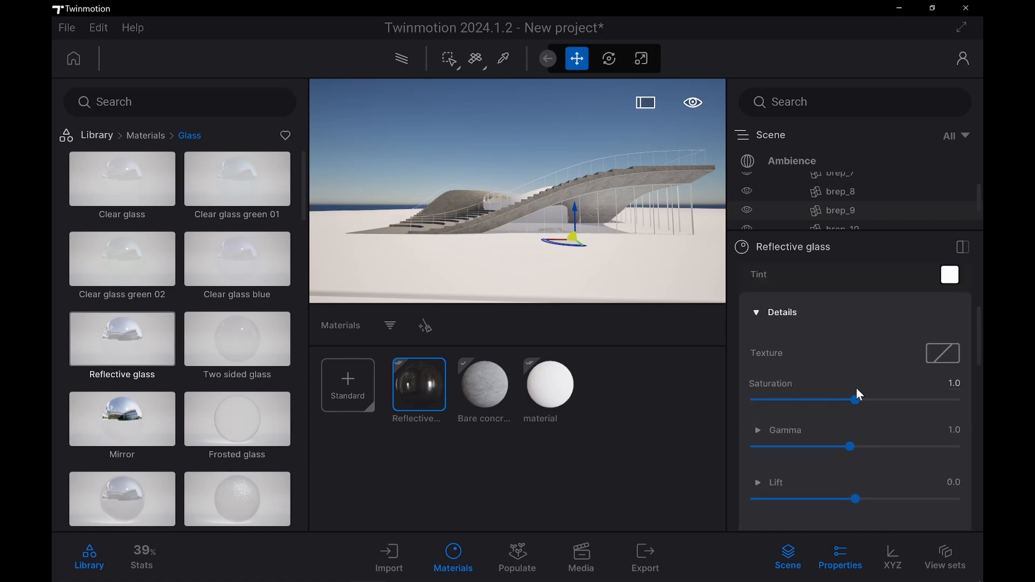
{"action": "scroll", "coordinate": [857, 389], "scroll_direction": "up", "scroll_amount": 4}
{"action": "scroll", "coordinate": [857, 390], "scroll_direction": "up", "scroll_amount": 2}
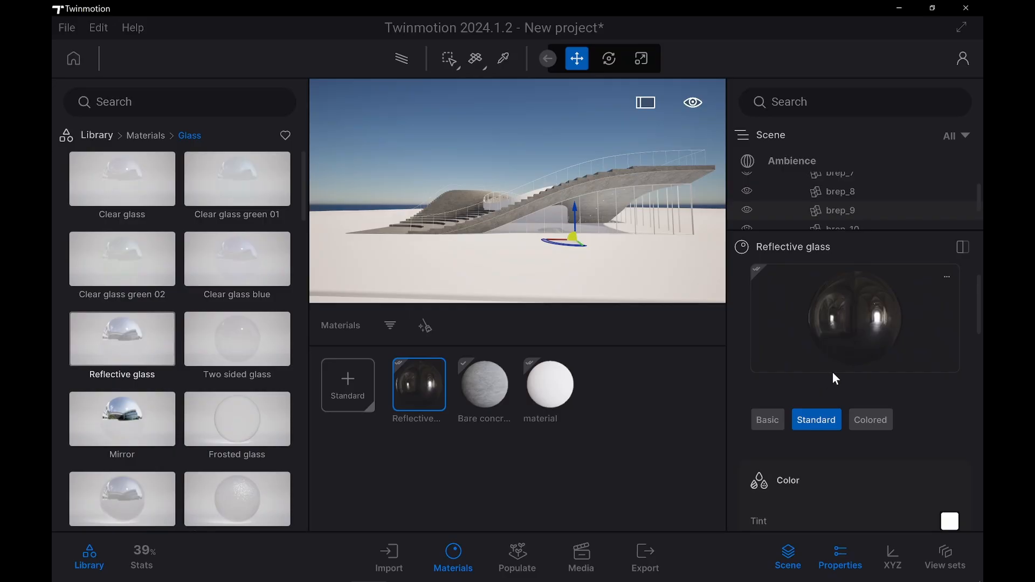
{"action": "left_click", "coordinate": [452, 66]}
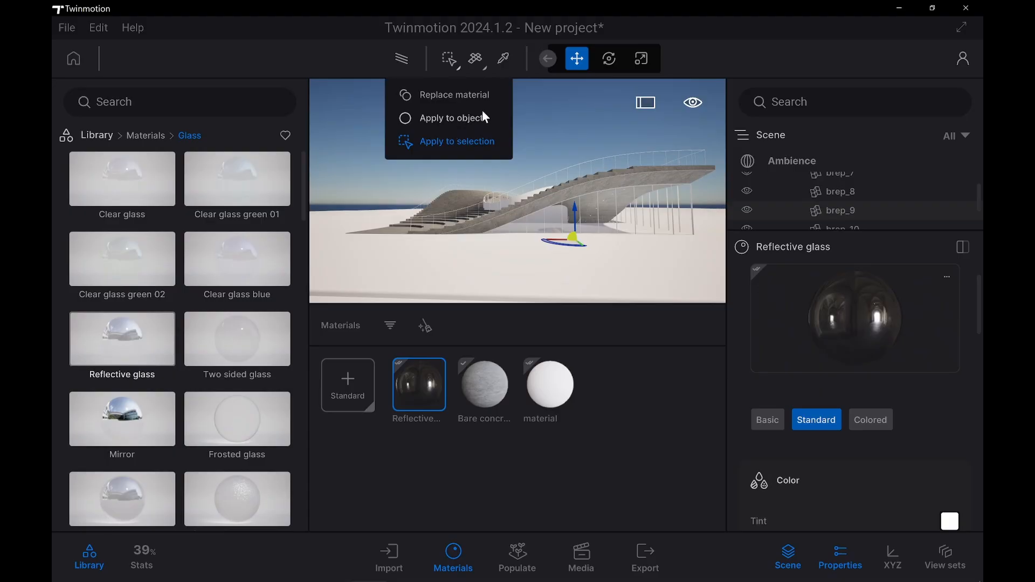
{"action": "left_click", "coordinate": [452, 51]}
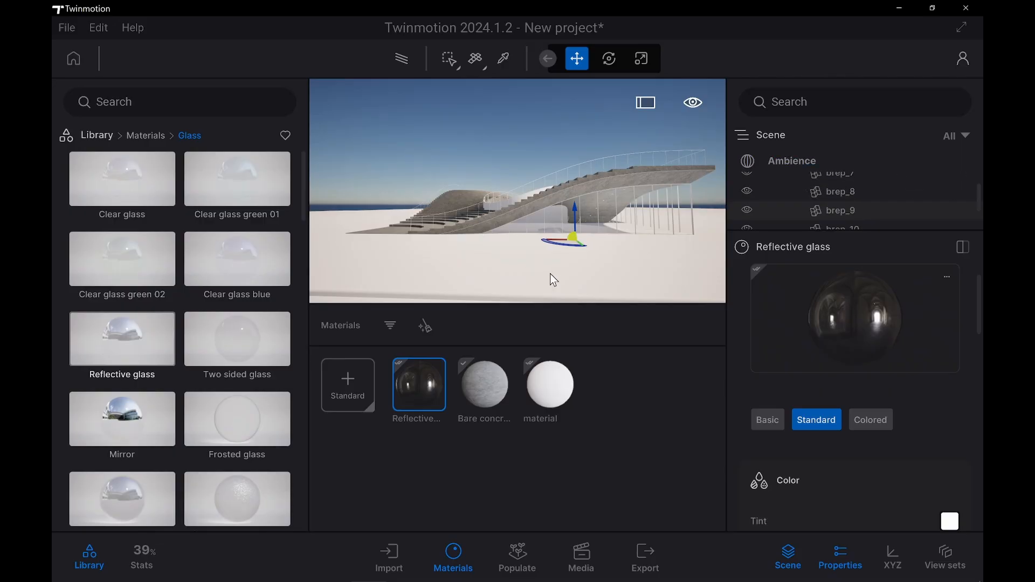
Open the Populate tools and browse the Grass and flowers category of the library's vegetation
{"action": "left_click_drag", "start_coordinate": [520, 202], "coordinate": [677, 245]}
{"action": "scroll", "coordinate": [486, 219], "scroll_direction": "down", "scroll_amount": 3}
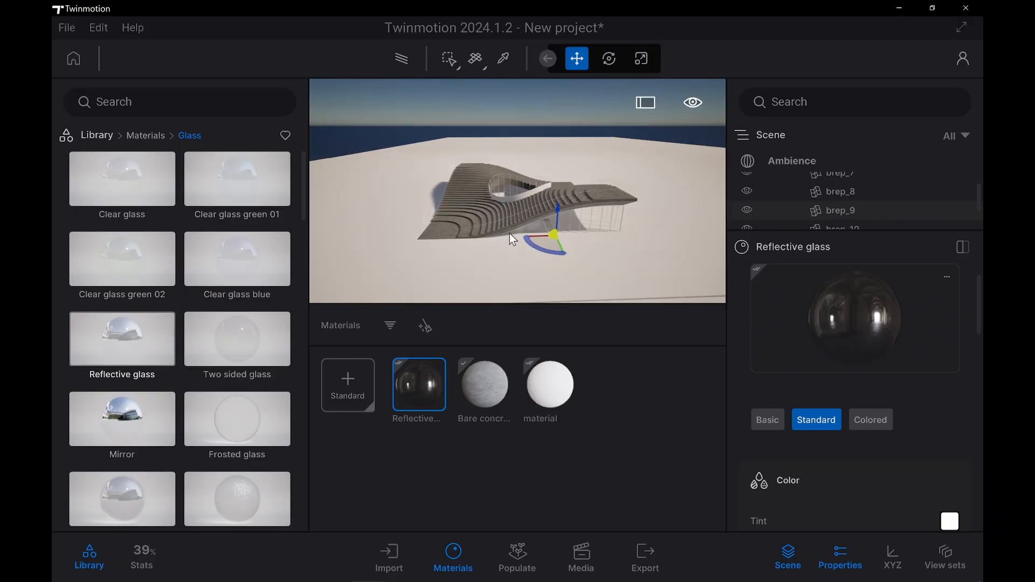
{"action": "middle_click_drag", "start_coordinate": [512, 236], "coordinate": [613, 250], "text": "shift"}
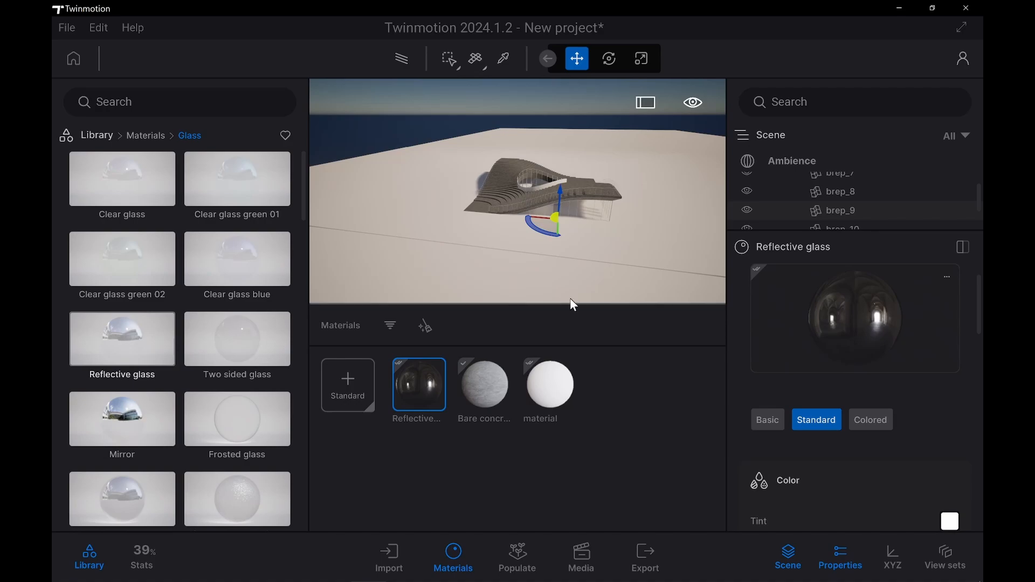
{"action": "middle_click_drag", "start_coordinate": [619, 213], "coordinate": [653, 193]}
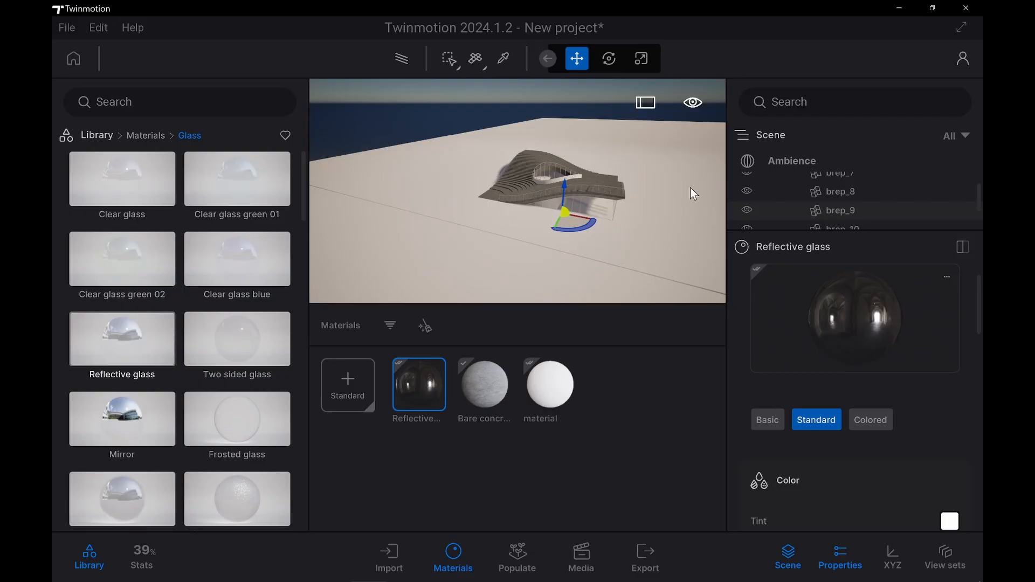
{"action": "left_click", "coordinate": [529, 561]}
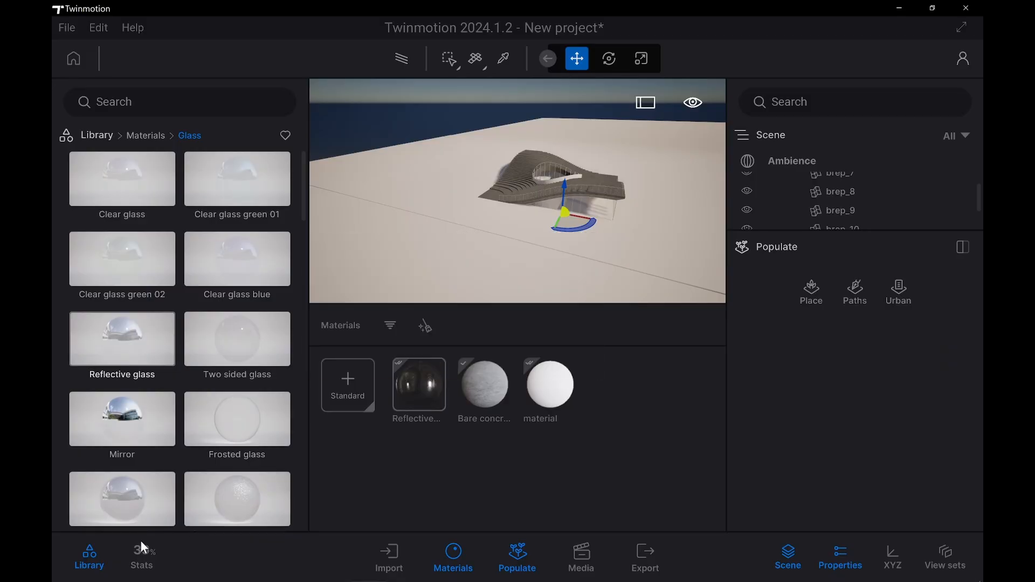
{"action": "left_click", "coordinate": [149, 138]}
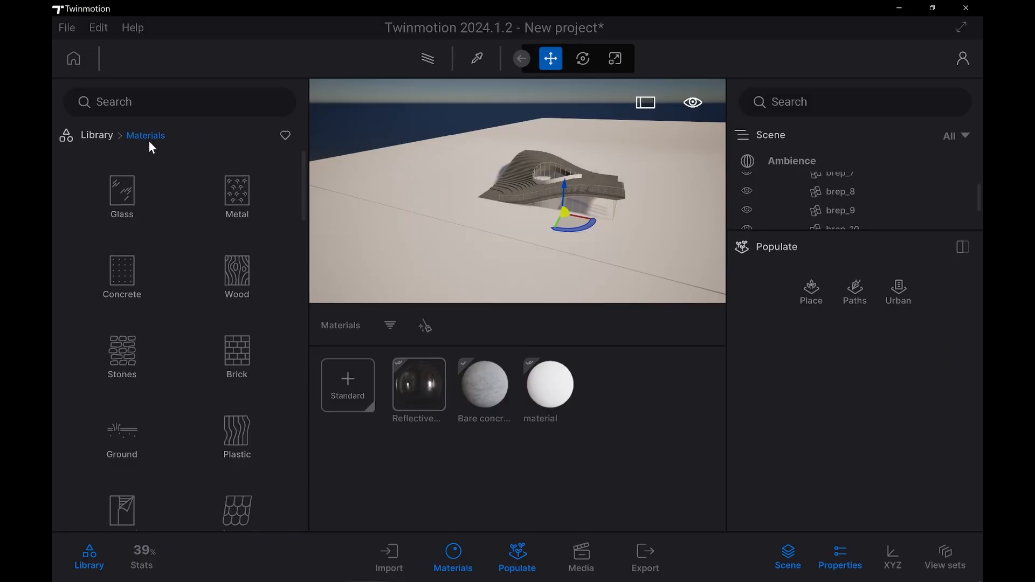
{"action": "left_click", "coordinate": [95, 137]}
{"action": "left_click", "coordinate": [236, 229]}
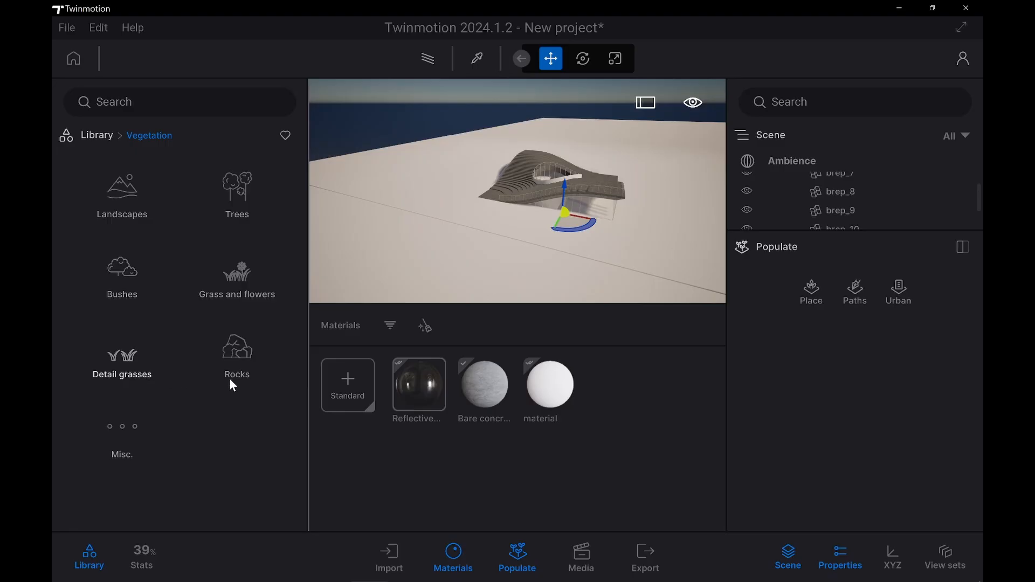
{"action": "left_click", "coordinate": [245, 283]}
{"action": "scroll", "coordinate": [144, 396], "scroll_direction": "down", "scroll_amount": 6}
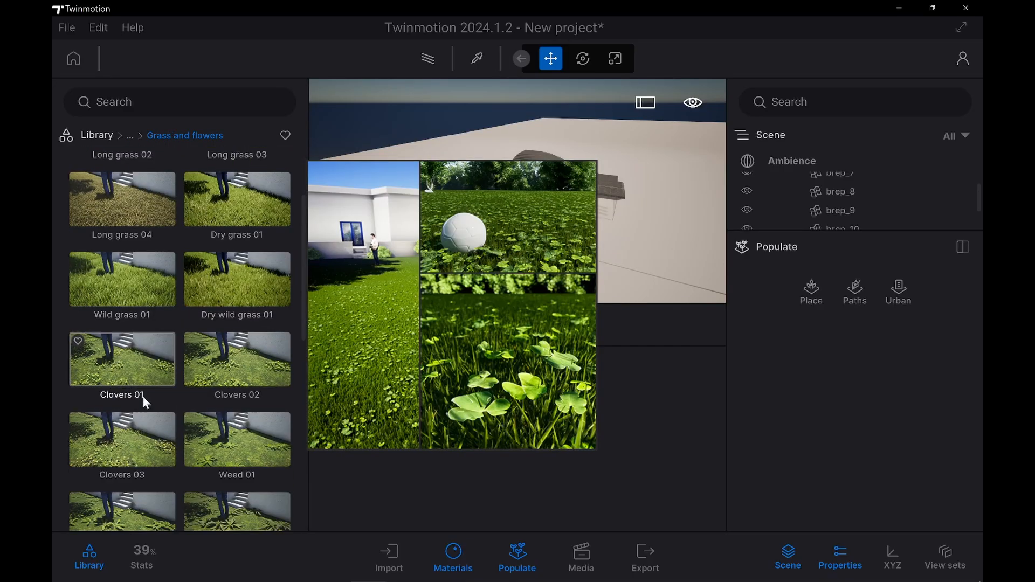
{"action": "scroll", "coordinate": [140, 377], "scroll_direction": "down", "scroll_amount": 3}
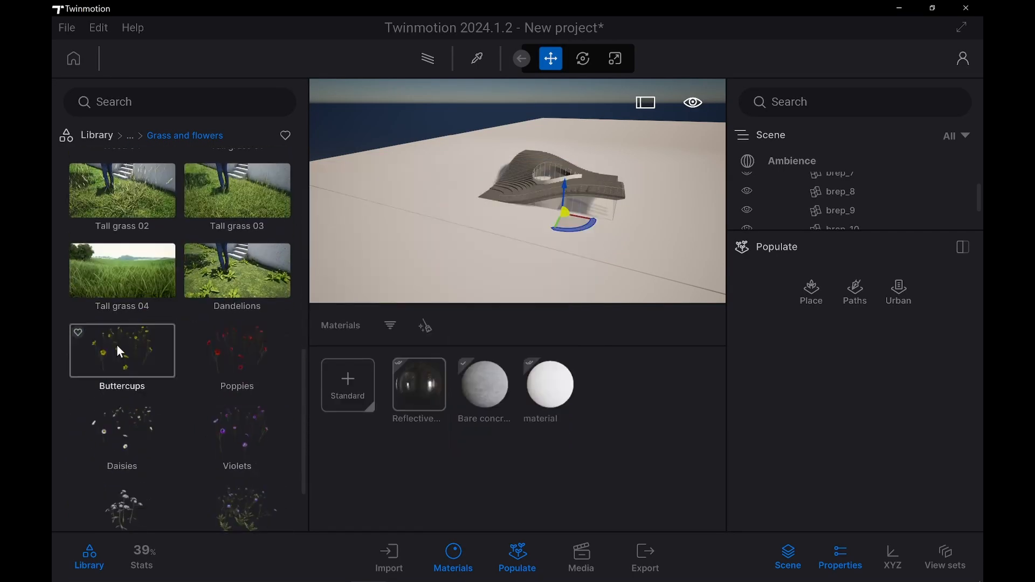
Start painting with the Place tools and add Tall grass 02 and Dandelions to the paint palette
{"action": "left_click", "coordinate": [820, 293]}
{"action": "left_click", "coordinate": [789, 358]}
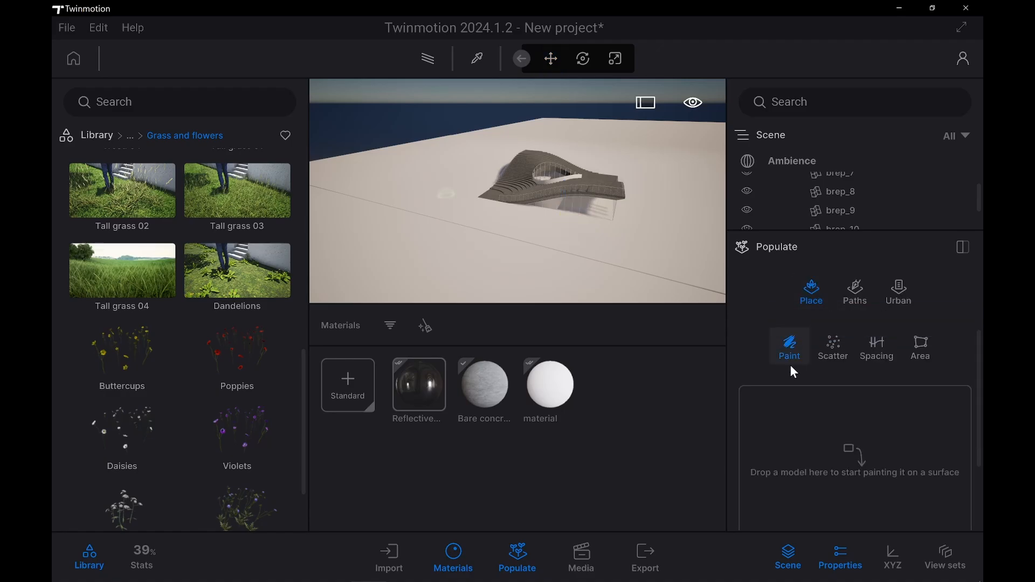
{"action": "mouse_move", "coordinate": [140, 210]}
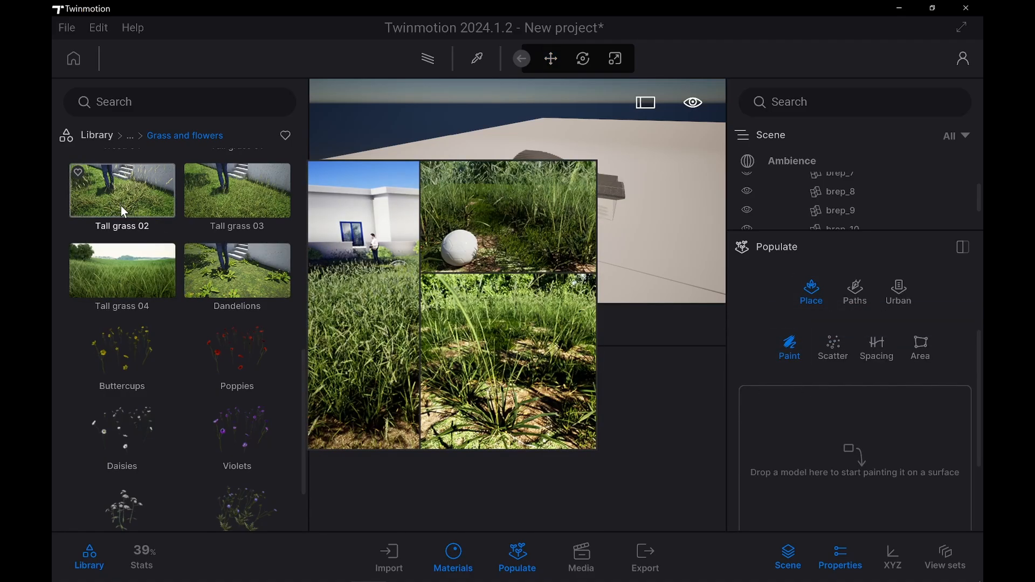
{"action": "left_click_drag", "start_coordinate": [106, 194], "coordinate": [824, 452]}
{"action": "mouse_move", "coordinate": [239, 299]}
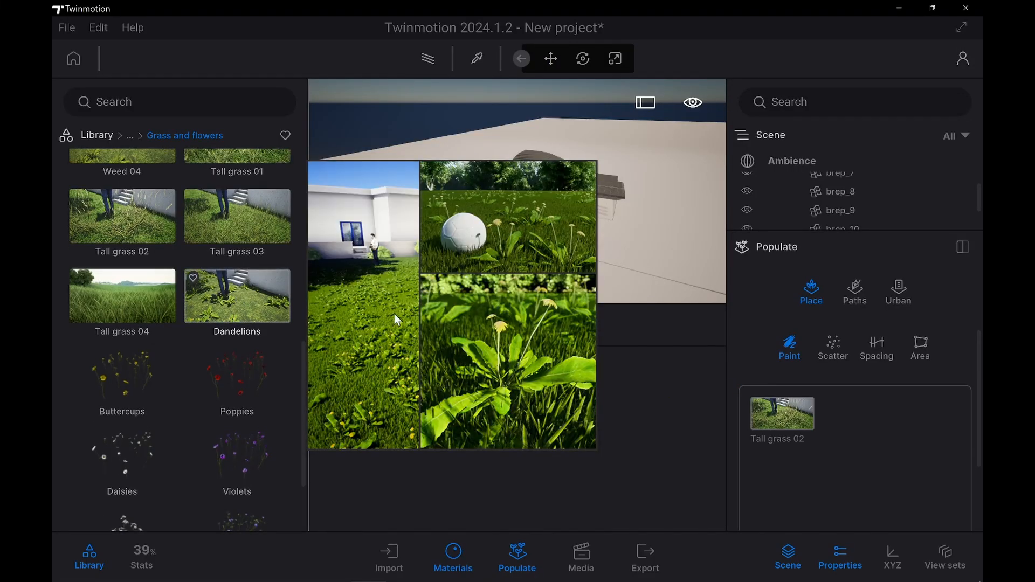
{"action": "left_click_drag", "start_coordinate": [397, 320], "coordinate": [846, 423]}
Find Ling Heather in the Grass and flowers category and add it to the paint palette
{"action": "mouse_move", "coordinate": [209, 333]}
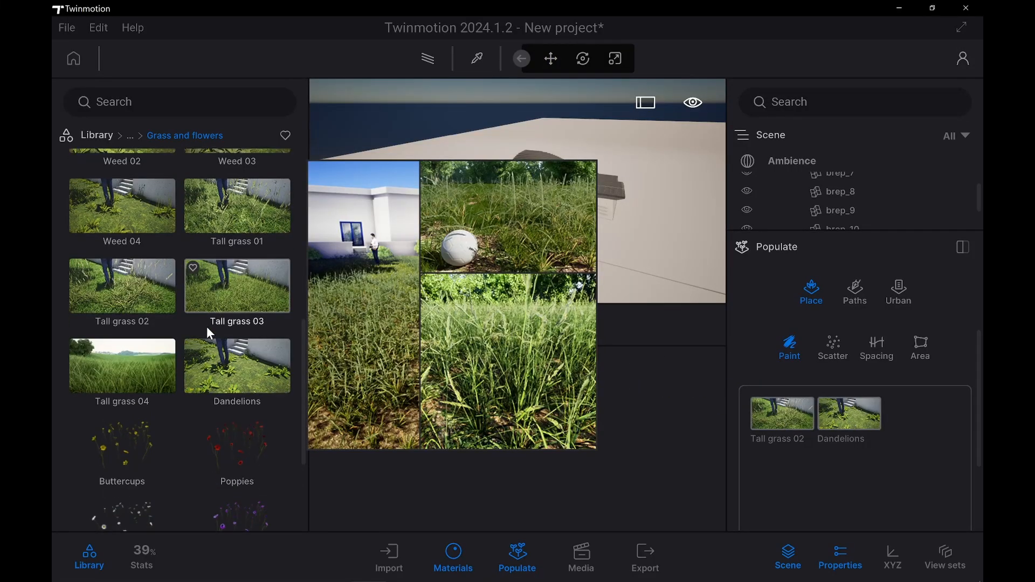
{"action": "scroll", "coordinate": [210, 333], "scroll_direction": "up", "scroll_amount": 3}
{"action": "mouse_move", "coordinate": [226, 289]}
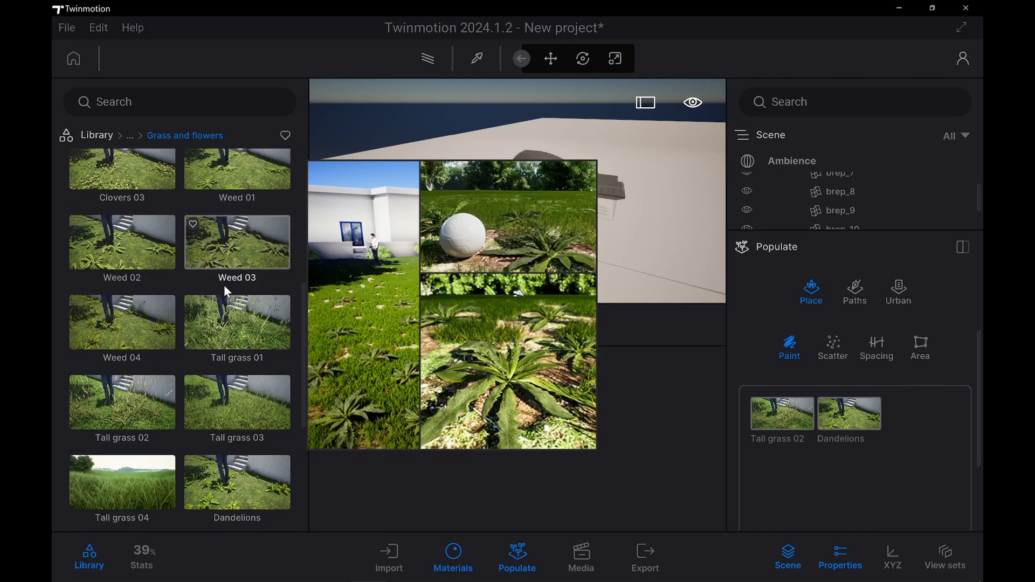
{"action": "scroll", "coordinate": [224, 285], "scroll_direction": "down", "scroll_amount": 8}
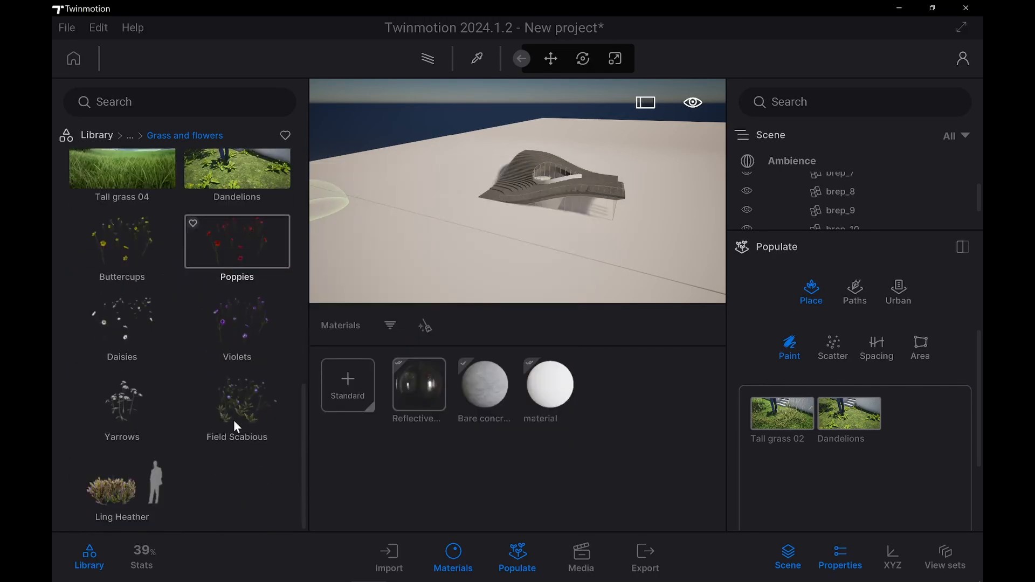
{"action": "left_click_drag", "start_coordinate": [98, 489], "coordinate": [909, 422]}
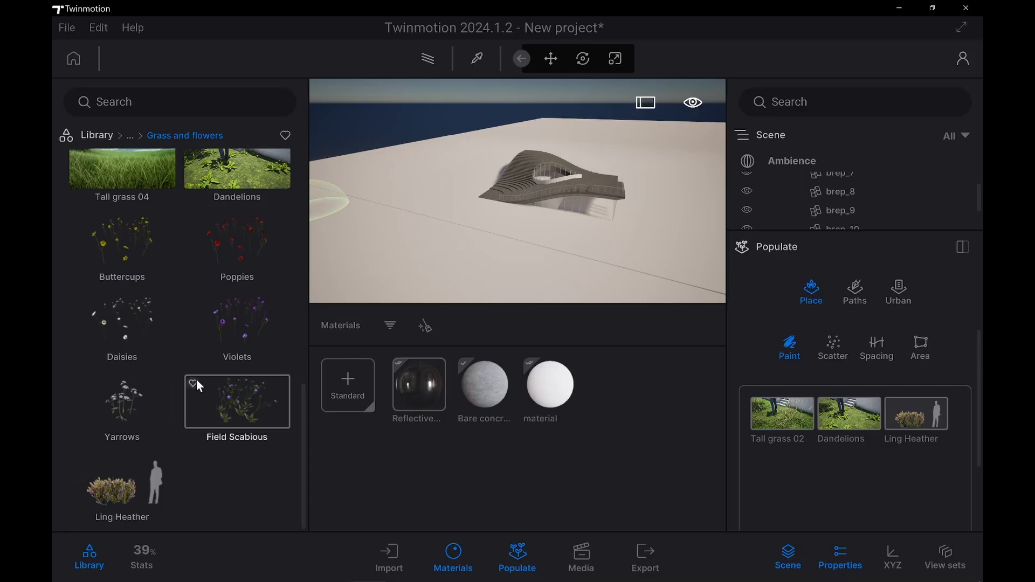
Add the Indian Sandalwood tree and the Bush base 2 bush from the vegetation library to the paint palette
{"action": "scroll", "coordinate": [183, 357], "scroll_direction": "up", "scroll_amount": 5}
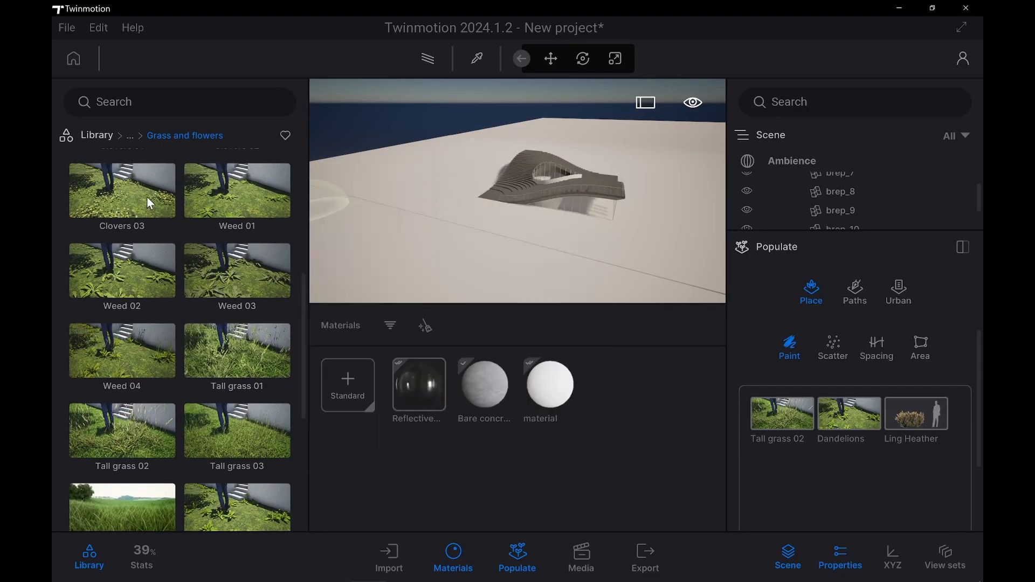
{"action": "left_click", "coordinate": [130, 137]}
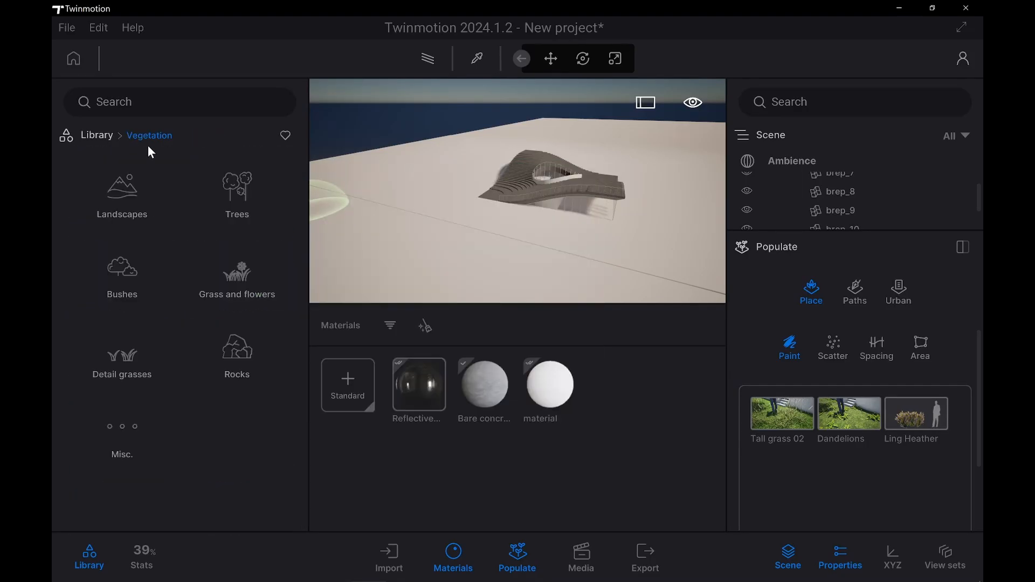
{"action": "left_click", "coordinate": [233, 211]}
{"action": "left_click_drag", "start_coordinate": [143, 177], "coordinate": [813, 498]}
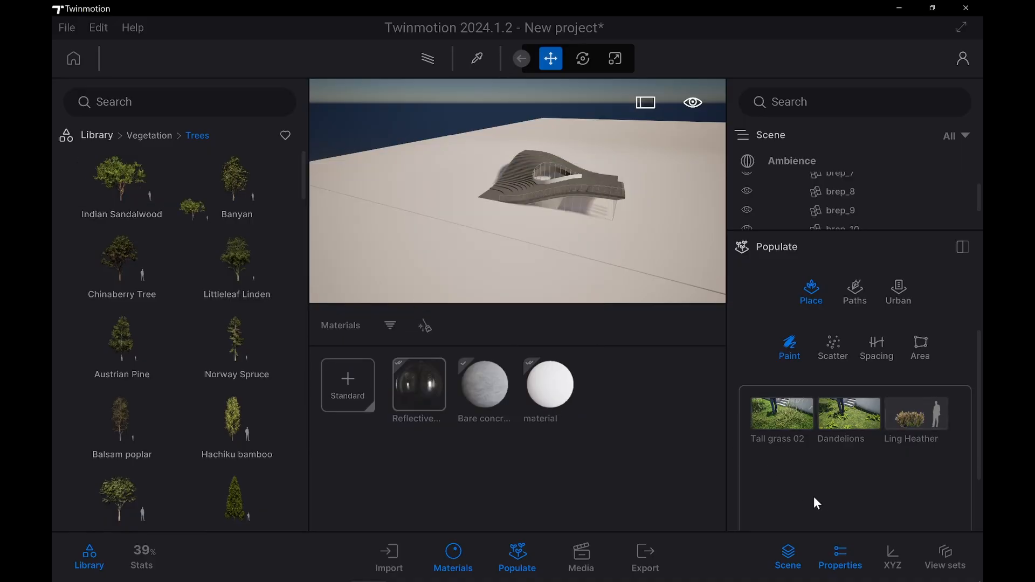
{"action": "left_click_drag", "start_coordinate": [152, 234], "coordinate": [815, 504]}
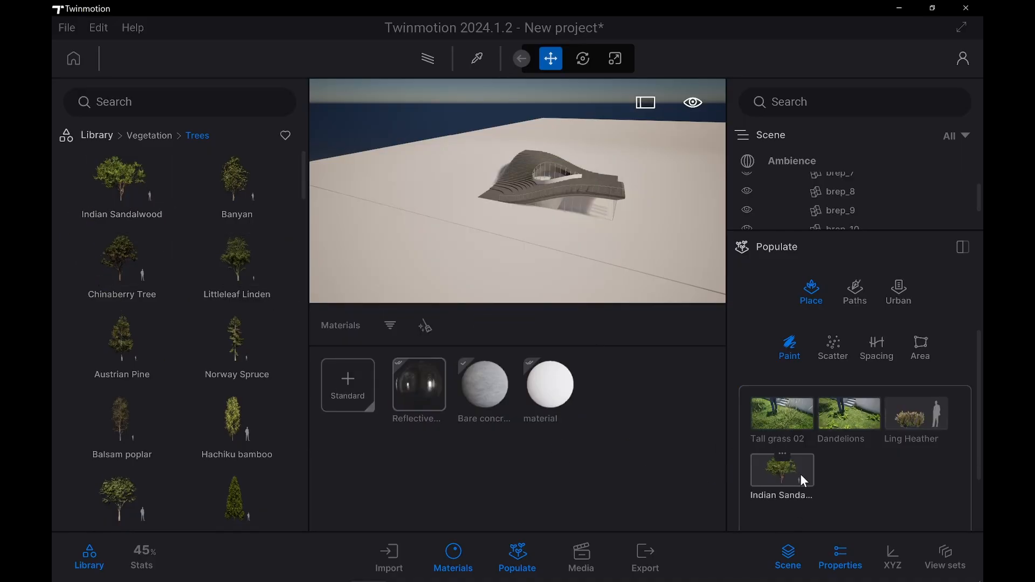
{"action": "left_click", "coordinate": [147, 137]}
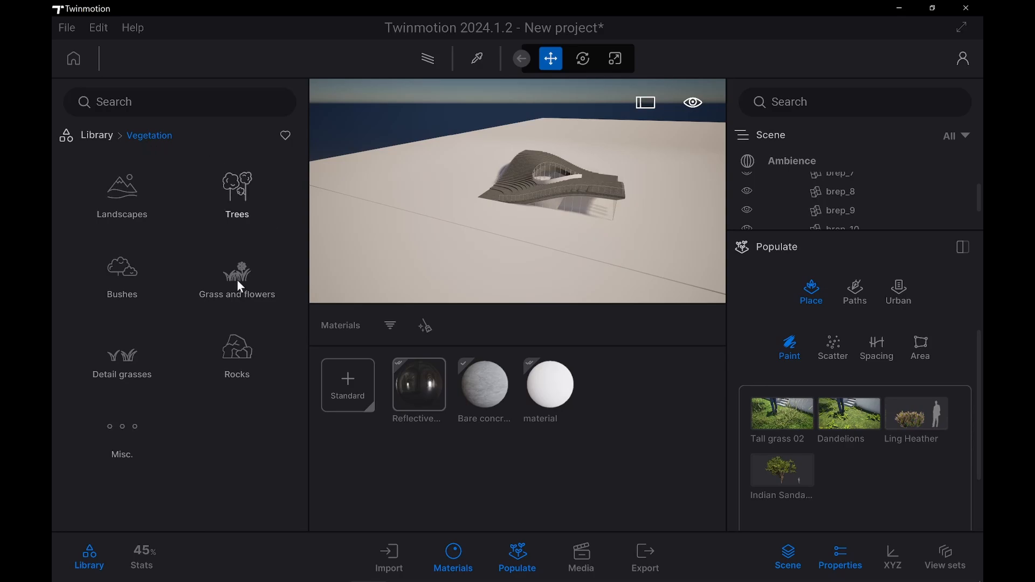
{"action": "left_click", "coordinate": [122, 278]}
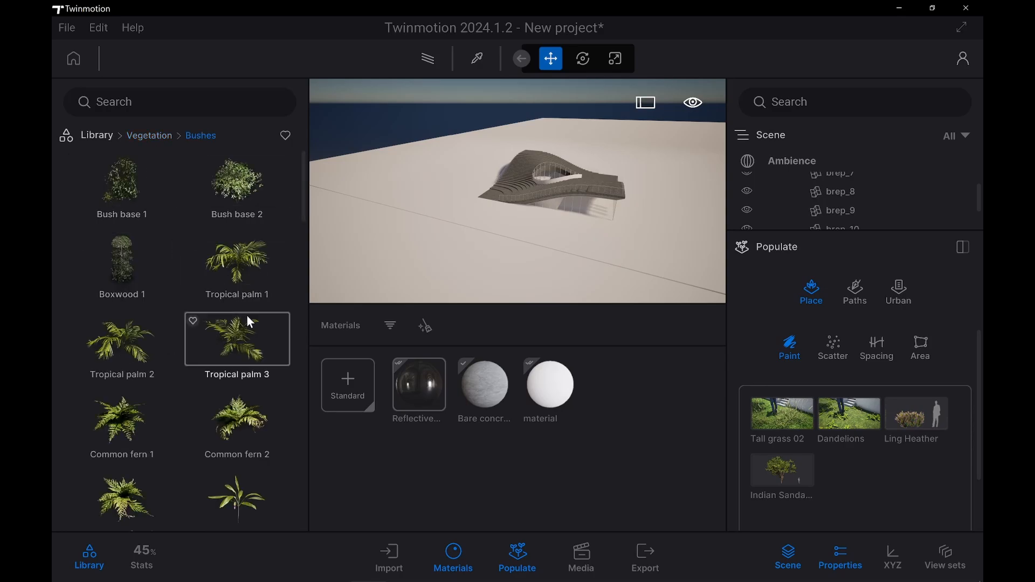
{"action": "mouse_move", "coordinate": [236, 183]}
{"action": "left_mouse_down"}
{"action": "mouse_move", "coordinate": [899, 500]}
{"action": "mouse_move", "coordinate": [881, 485]}
{"action": "left_mouse_up"}
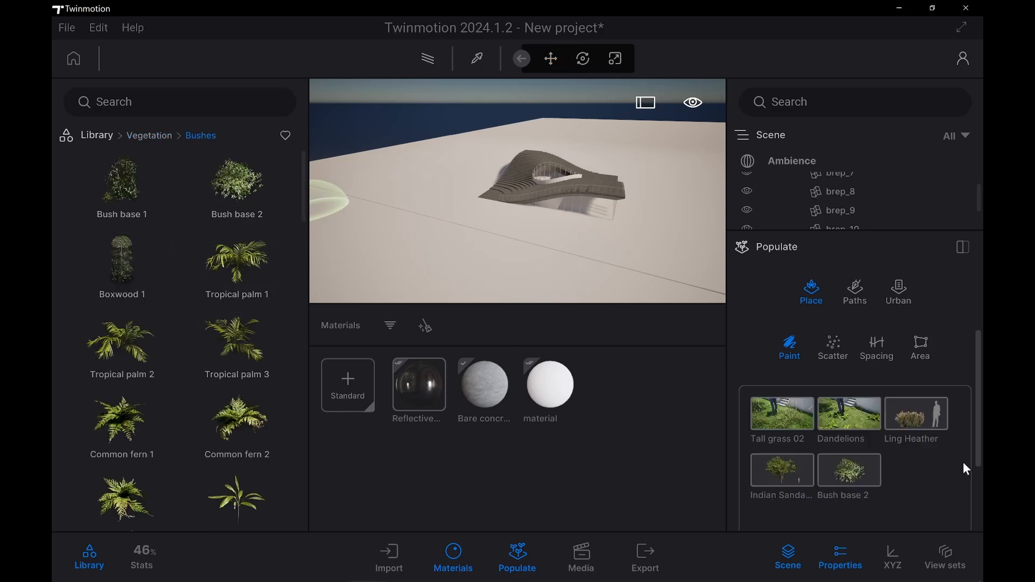
Set the brush diameter to 15.6 ft and paint the vegetation mix onto the ground around the building
{"action": "scroll", "coordinate": [892, 453], "scroll_direction": "down", "scroll_amount": 3}
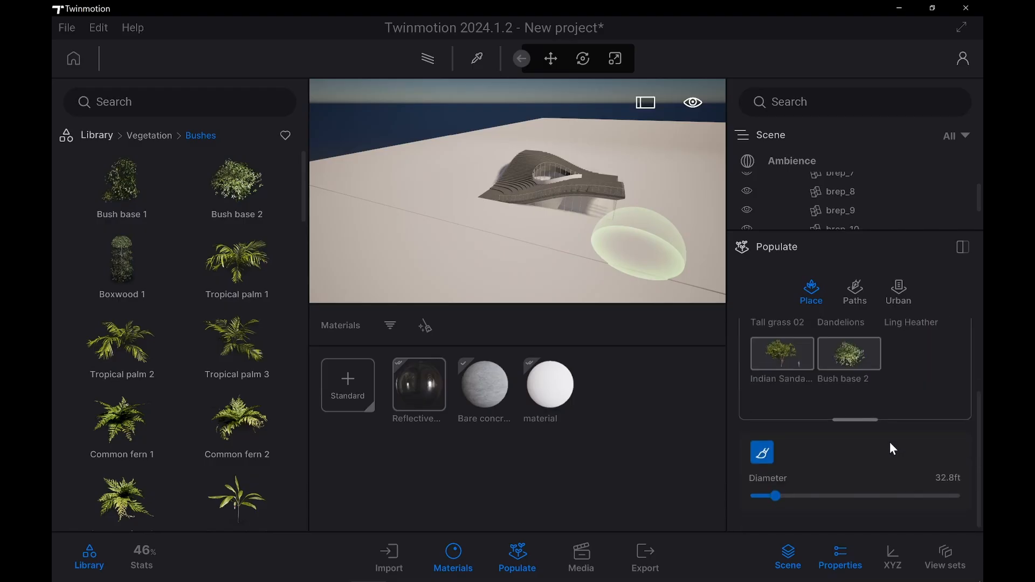
{"action": "mouse_move", "coordinate": [780, 493]}
{"action": "left_mouse_down"}
{"action": "mouse_move", "coordinate": [880, 493]}
{"action": "mouse_move", "coordinate": [765, 494]}
{"action": "left_mouse_up"}
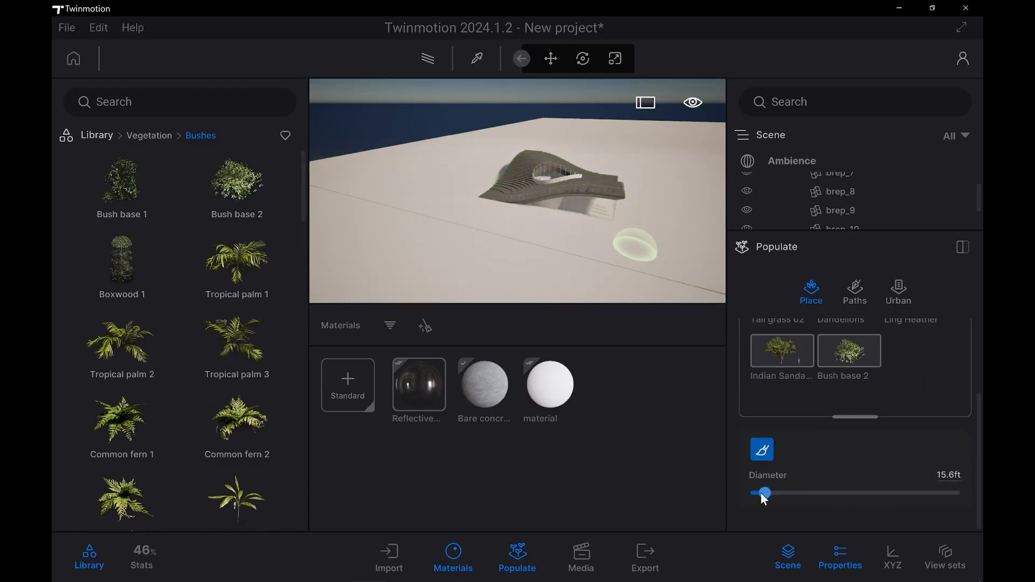
{"action": "mouse_move", "coordinate": [629, 244]}
{"action": "left_mouse_down"}
{"action": "mouse_move", "coordinate": [506, 238]}
{"action": "mouse_move", "coordinate": [403, 199]}
{"action": "mouse_move", "coordinate": [448, 157]}
{"action": "mouse_move", "coordinate": [496, 147]}
{"action": "mouse_move", "coordinate": [450, 214]}
{"action": "mouse_move", "coordinate": [631, 229]}
{"action": "mouse_move", "coordinate": [686, 133]}
{"action": "left_mouse_up"}
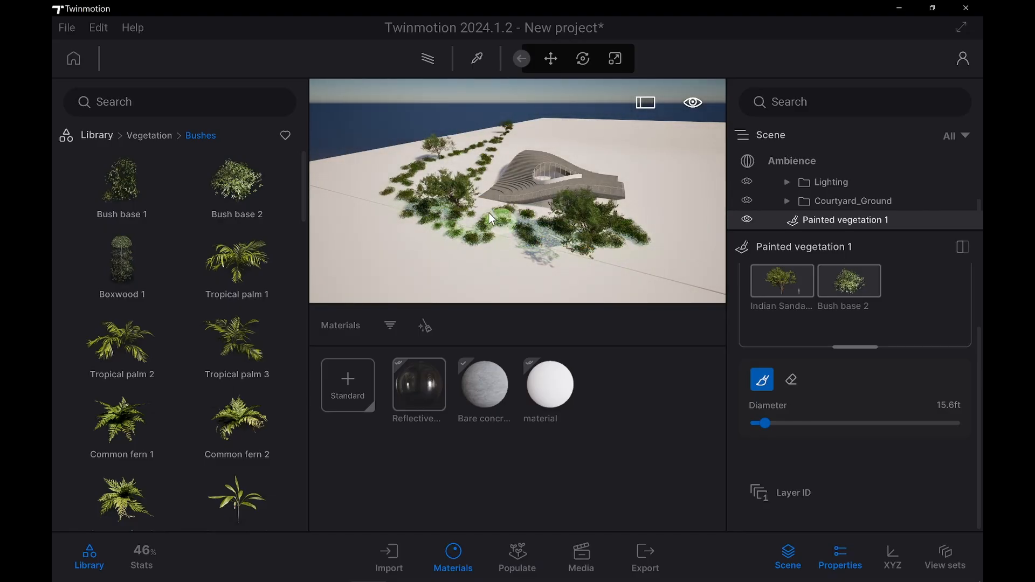
{"action": "mouse_move", "coordinate": [583, 237]}
{"action": "left_mouse_down"}
{"action": "mouse_move", "coordinate": [662, 208]}
{"action": "mouse_move", "coordinate": [680, 186]}
{"action": "mouse_move", "coordinate": [667, 162]}
{"action": "mouse_move", "coordinate": [565, 161]}
{"action": "left_mouse_up"}
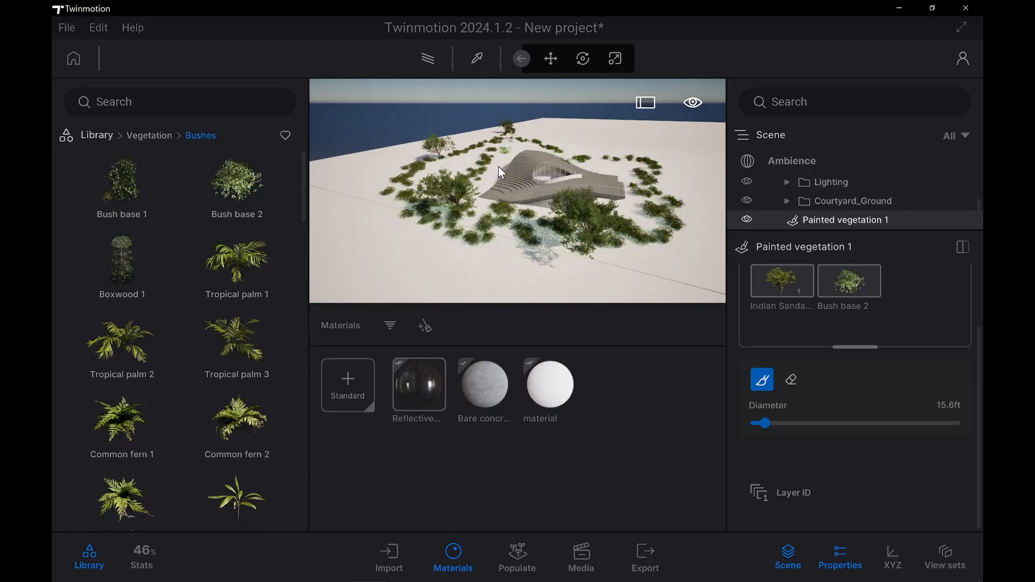
{"action": "mouse_move", "coordinate": [647, 287]}
{"action": "left_mouse_down"}
{"action": "mouse_move", "coordinate": [688, 277]}
{"action": "mouse_move", "coordinate": [674, 269]}
{"action": "left_mouse_up"}
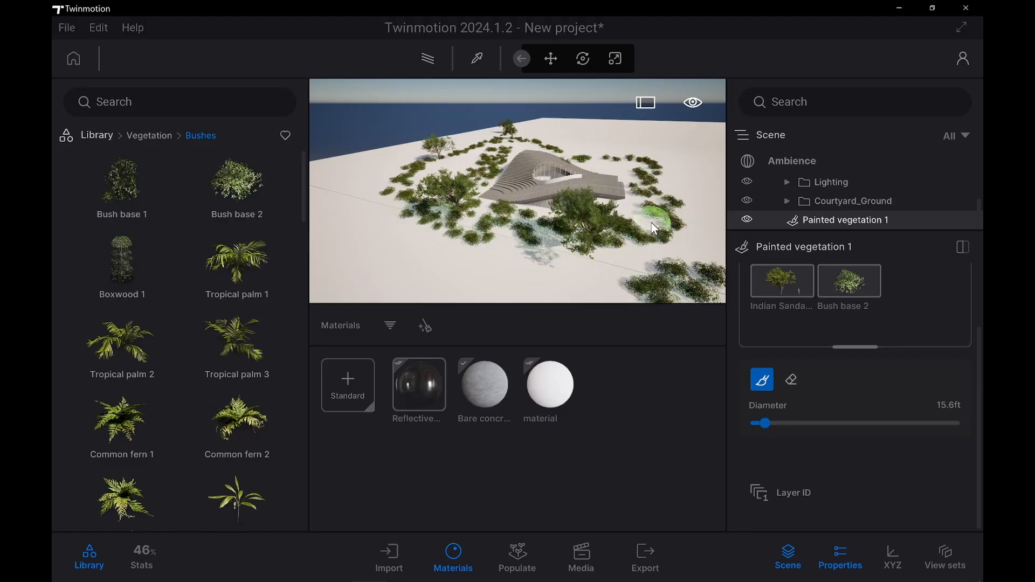
{"action": "scroll", "coordinate": [820, 470], "scroll_direction": "up", "scroll_amount": 2}
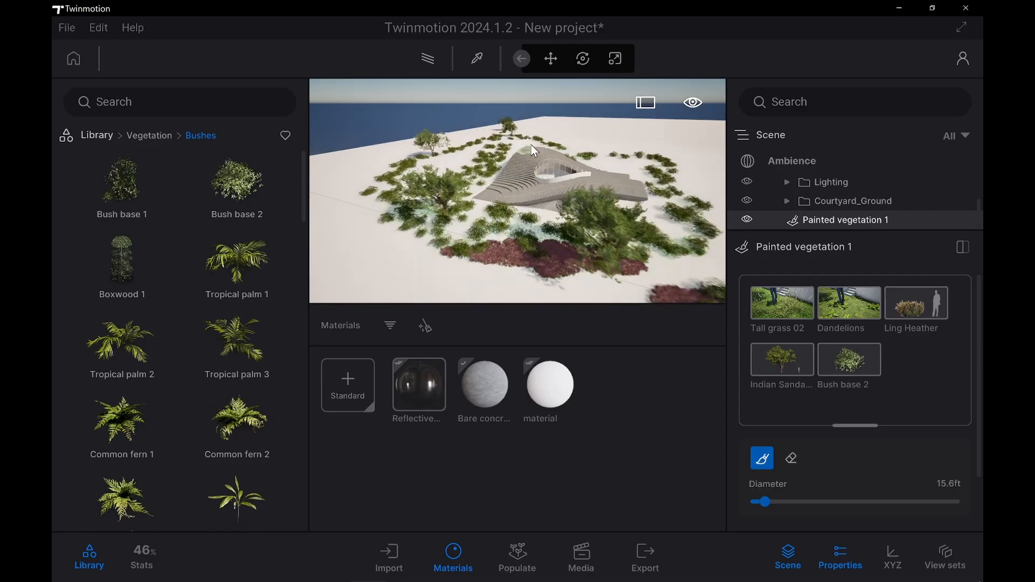
{"action": "scroll", "coordinate": [538, 147], "scroll_direction": "up", "scroll_amount": 8}
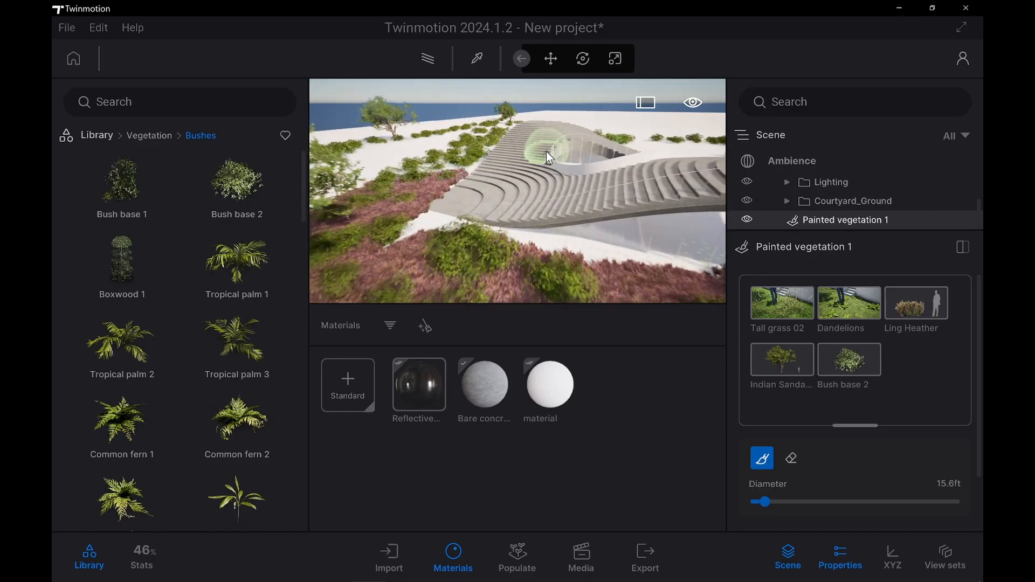
{"action": "scroll", "coordinate": [546, 151], "scroll_direction": "up", "scroll_amount": 4}
{"action": "scroll", "coordinate": [533, 179], "scroll_direction": "down", "scroll_amount": 2}
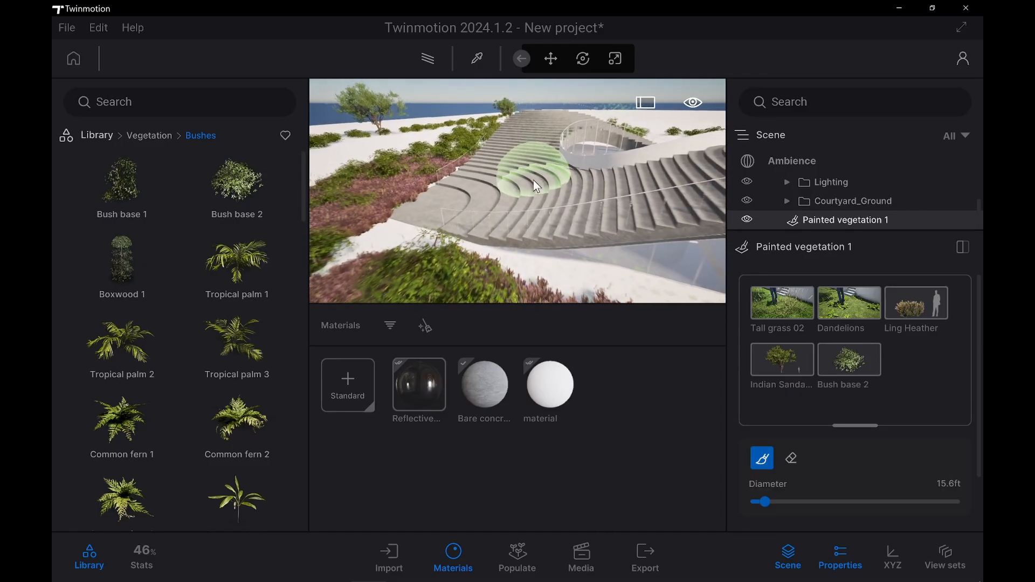
{"action": "left_click", "coordinate": [397, 259]}
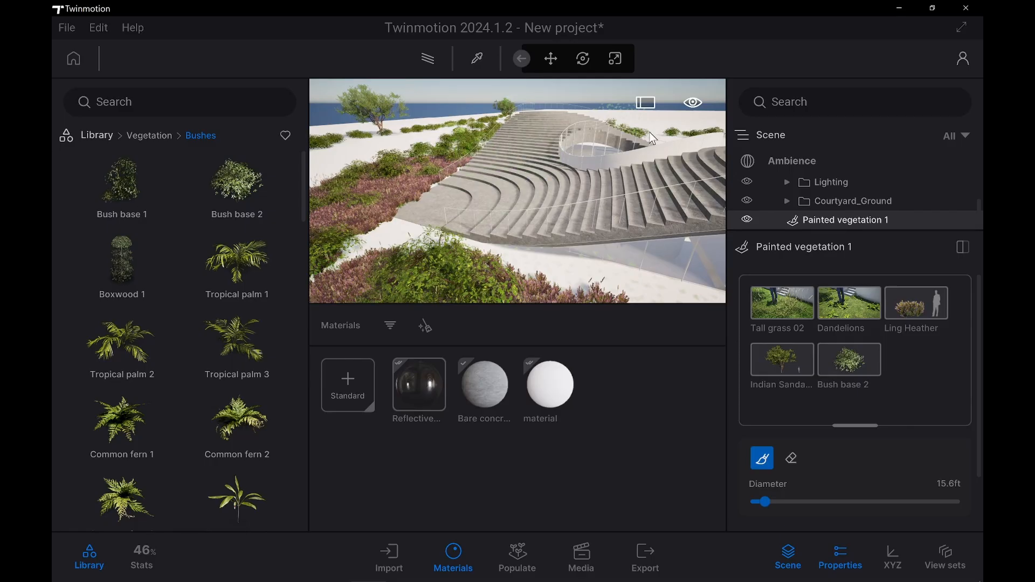
Choose Spacing placement in the Populate tools and open the library's Casual posed humans
{"action": "left_click", "coordinate": [536, 555]}
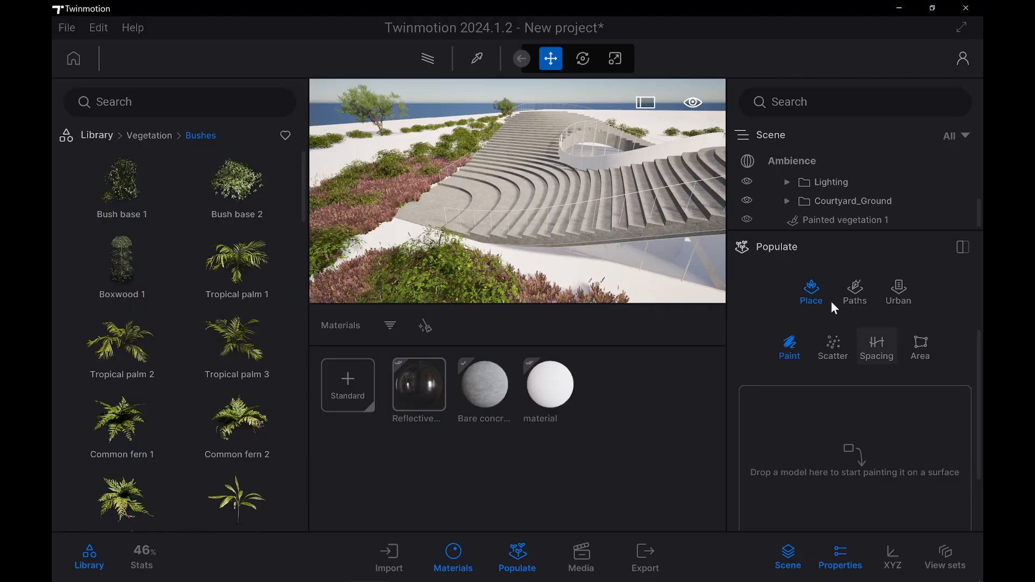
{"action": "left_click", "coordinate": [877, 351]}
{"action": "left_click", "coordinate": [921, 353]}
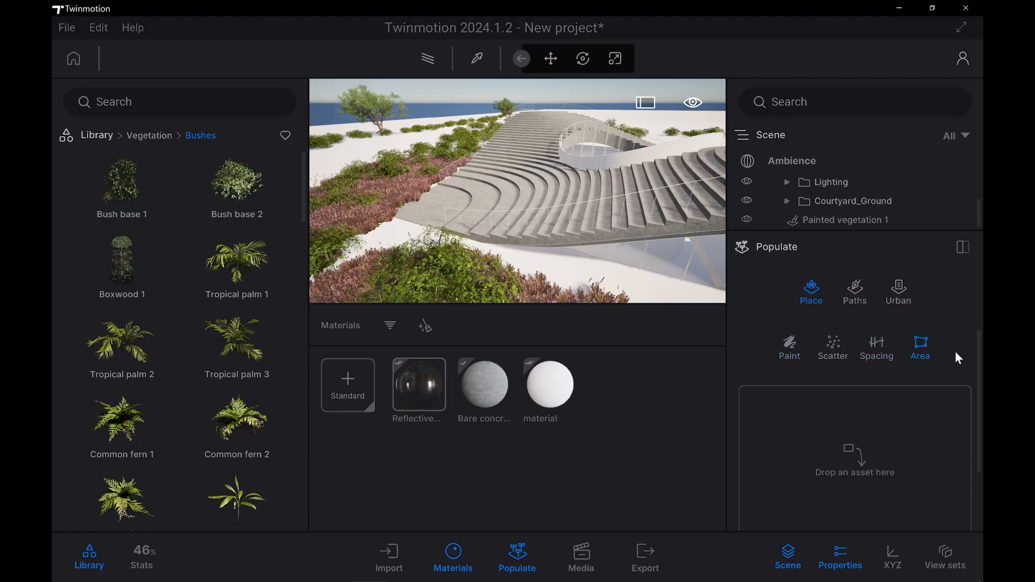
{"action": "left_click", "coordinate": [882, 358]}
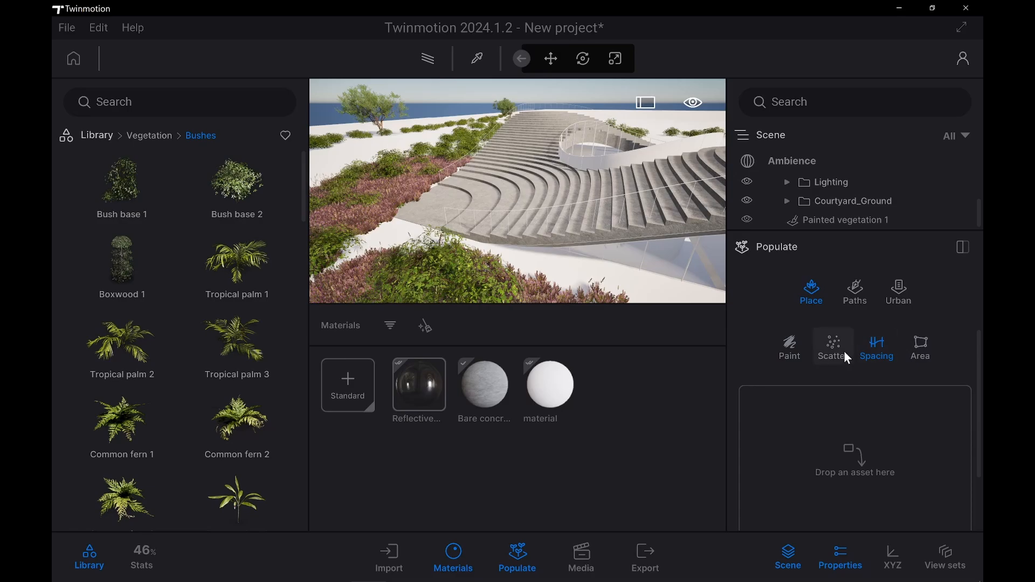
{"action": "left_click", "coordinate": [96, 136]}
{"action": "scroll", "coordinate": [215, 293], "scroll_direction": "down", "scroll_amount": 2}
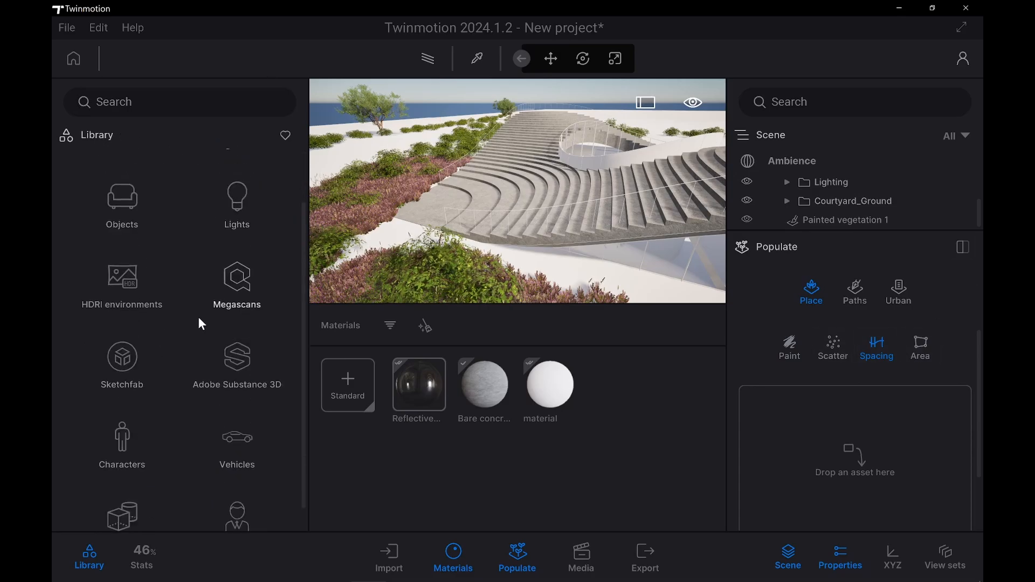
{"action": "left_click", "coordinate": [123, 468]}
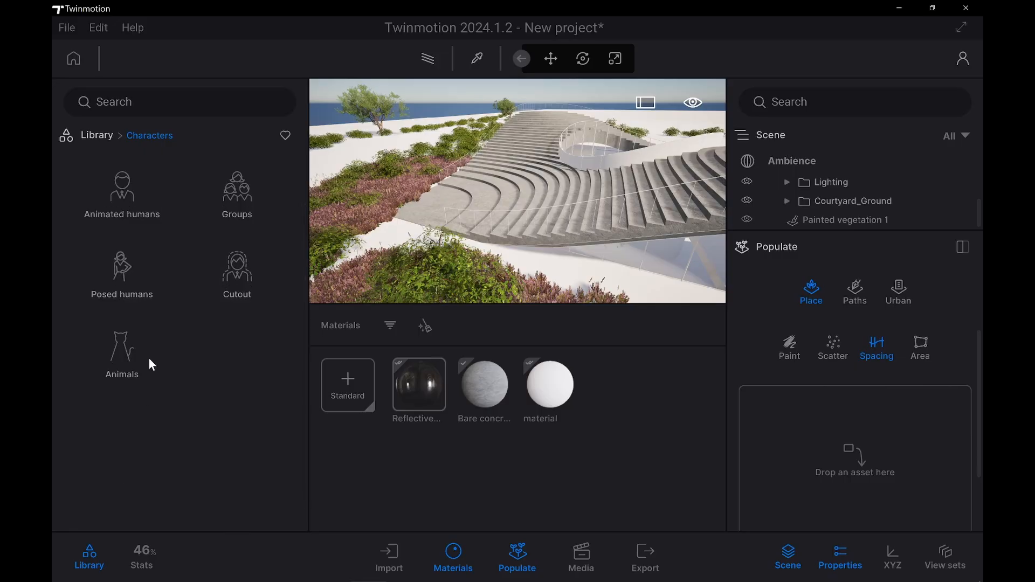
{"action": "left_click", "coordinate": [135, 295]}
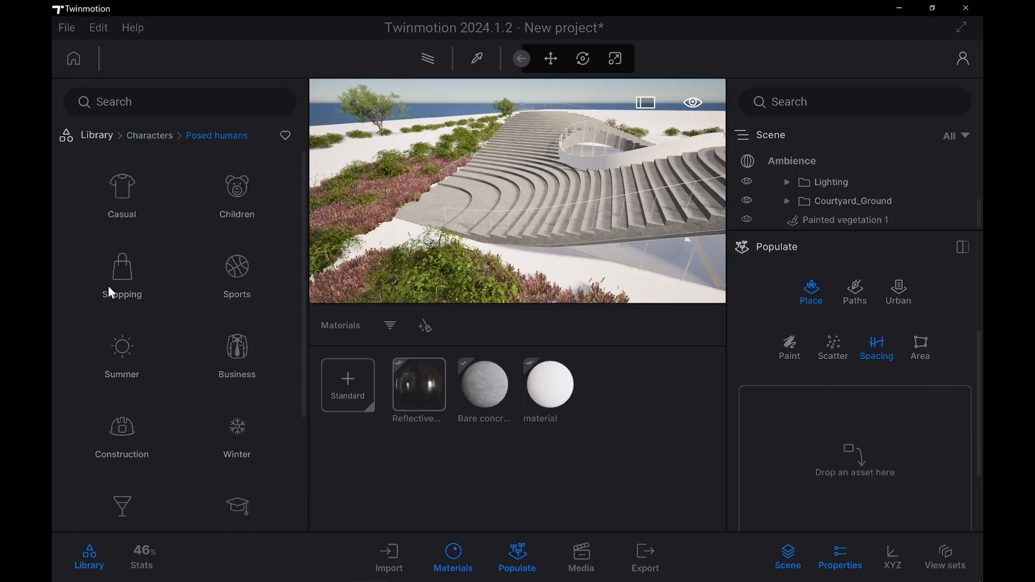
{"action": "left_click", "coordinate": [128, 194]}
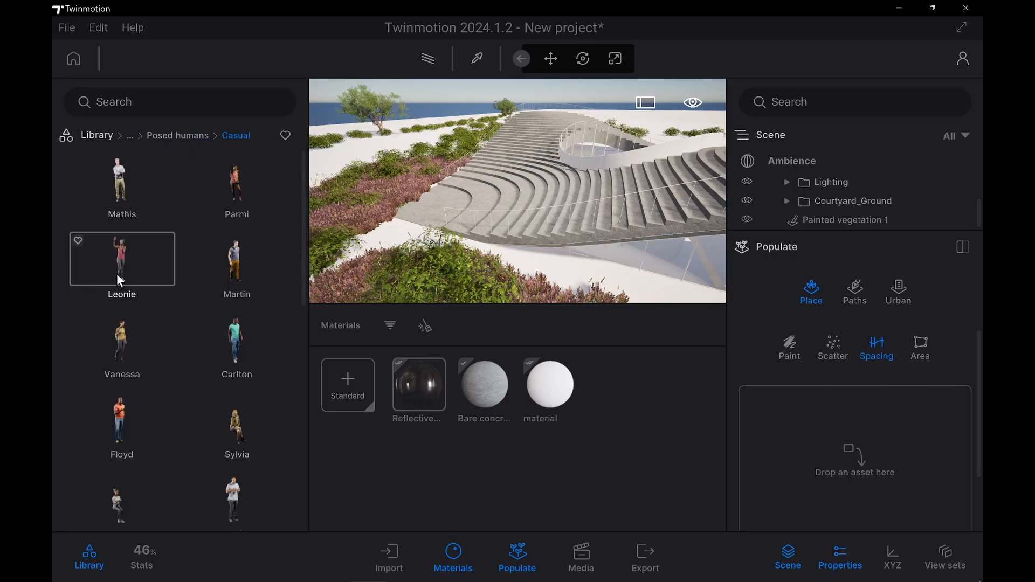
Add the Mathis, Martin, Floyd, Sylvia and Diego figures to the spacing palette
{"action": "left_click_drag", "start_coordinate": [573, 351], "coordinate": [835, 441]}
{"action": "left_click_drag", "start_coordinate": [233, 275], "coordinate": [446, 347]}
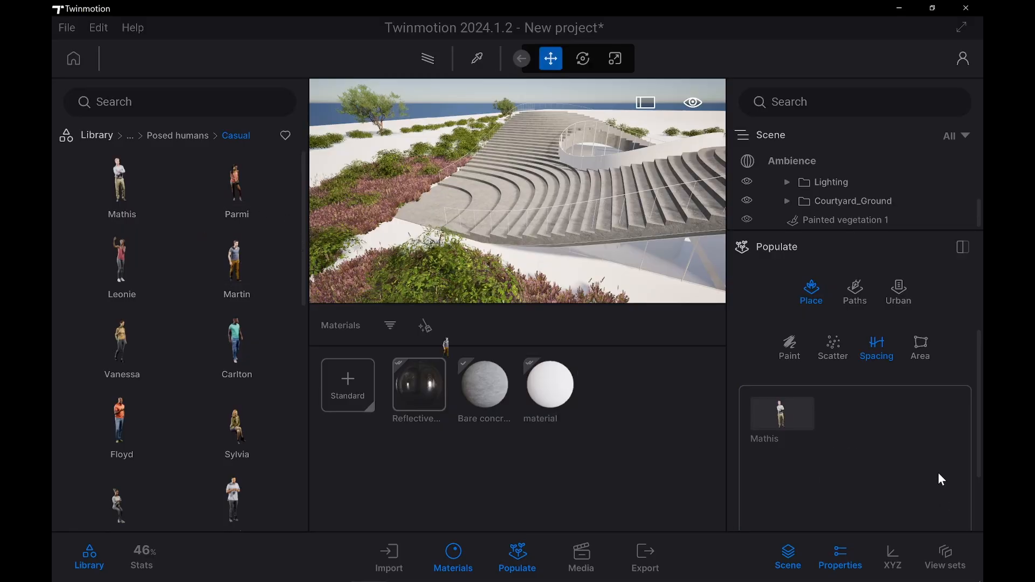
{"action": "left_click_drag", "start_coordinate": [942, 479], "coordinate": [885, 433]}
{"action": "left_click_drag", "start_coordinate": [155, 423], "coordinate": [843, 481]}
{"action": "left_click_drag", "start_coordinate": [237, 415], "coordinate": [868, 517]}
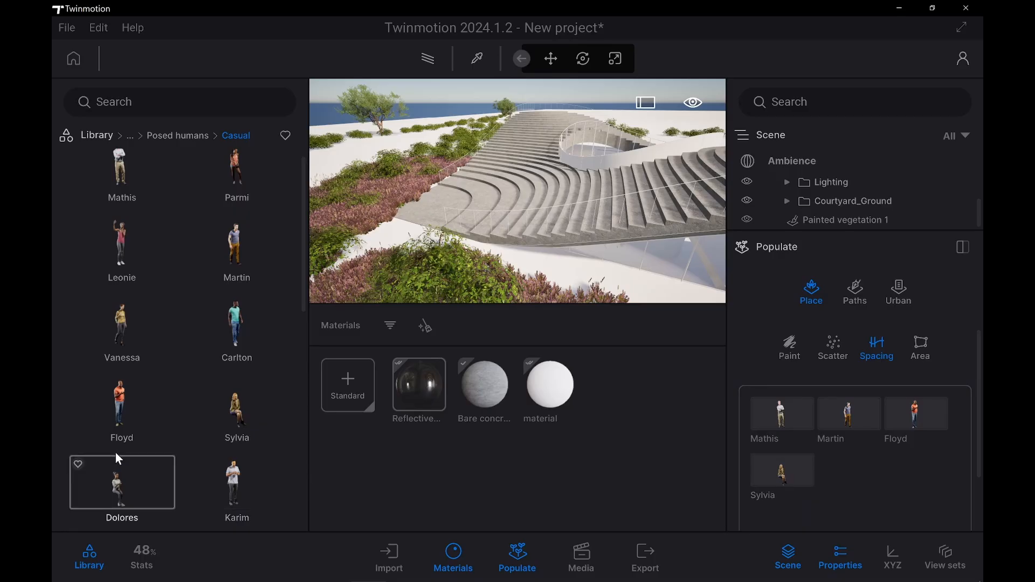
{"action": "scroll", "coordinate": [119, 458], "scroll_direction": "down", "scroll_amount": 6}
{"action": "left_click_drag", "start_coordinate": [121, 404], "coordinate": [873, 491]}
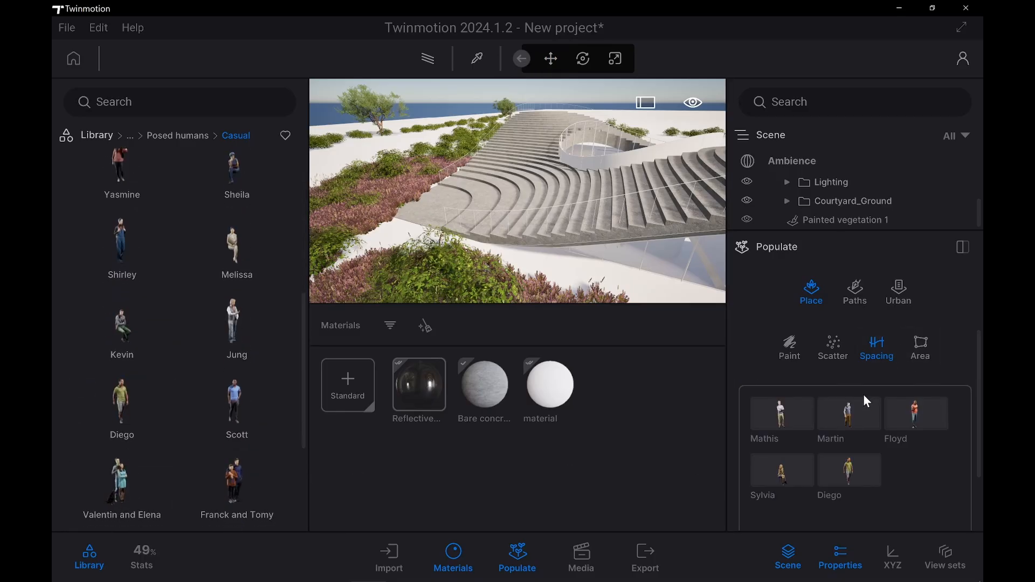
Draw a closed spacing path around the roof of the building to place the posed figures along it
{"action": "scroll", "coordinate": [914, 435], "scroll_direction": "down", "scroll_amount": 2}
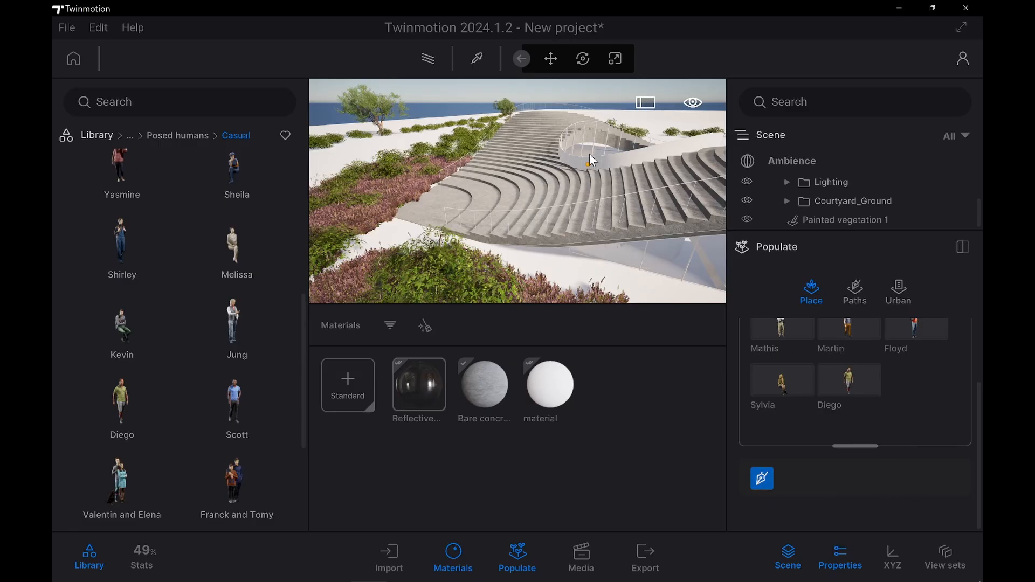
{"action": "left_click_drag", "start_coordinate": [590, 155], "coordinate": [457, 211]}
{"action": "left_click_drag", "start_coordinate": [542, 202], "coordinate": [458, 229]}
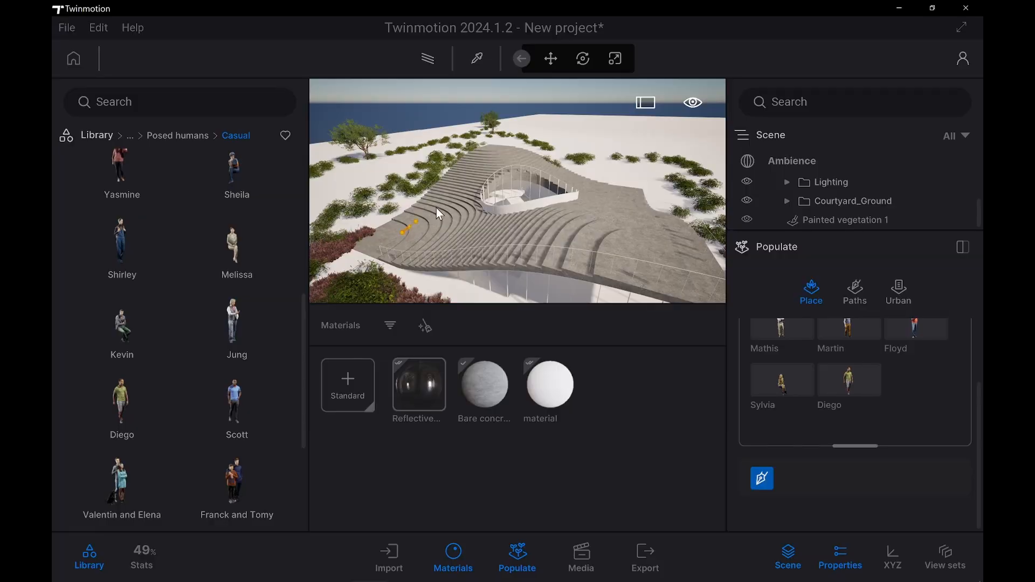
{"action": "left_click", "coordinate": [490, 148]}
{"action": "left_click", "coordinate": [403, 234]}
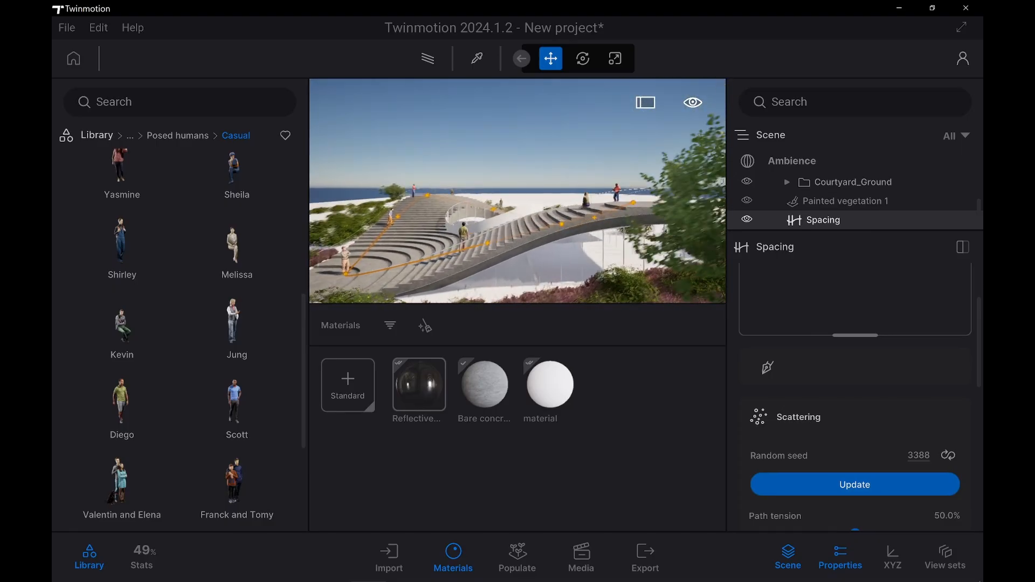
{"action": "right_click_drag", "start_coordinate": [518, 190], "coordinate": [488, 171]}
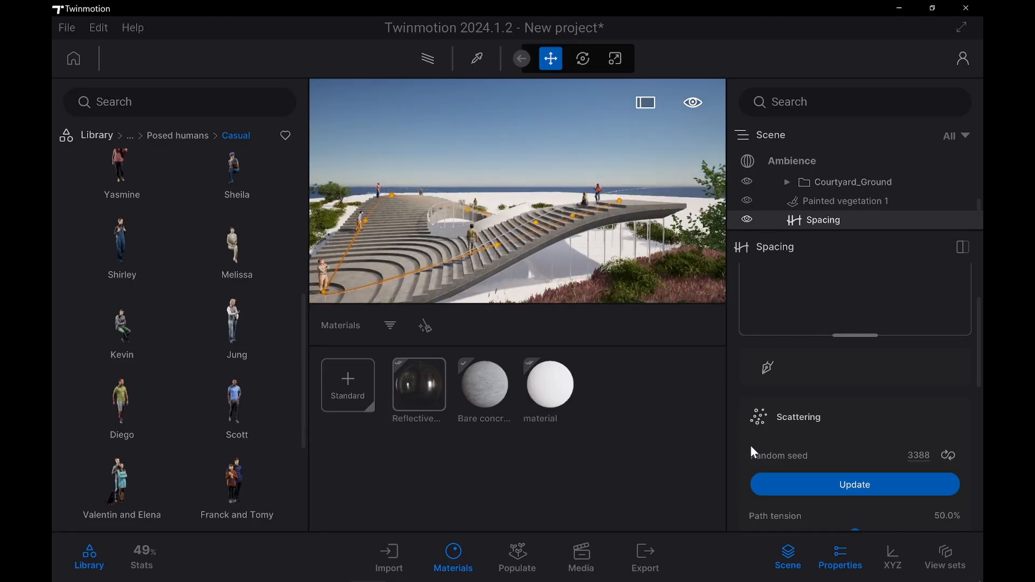
Set the roof spacing path's tension to 18.5% and its random lateral offset to 12.37 ft
{"action": "scroll", "coordinate": [870, 416], "scroll_direction": "down", "scroll_amount": 2}
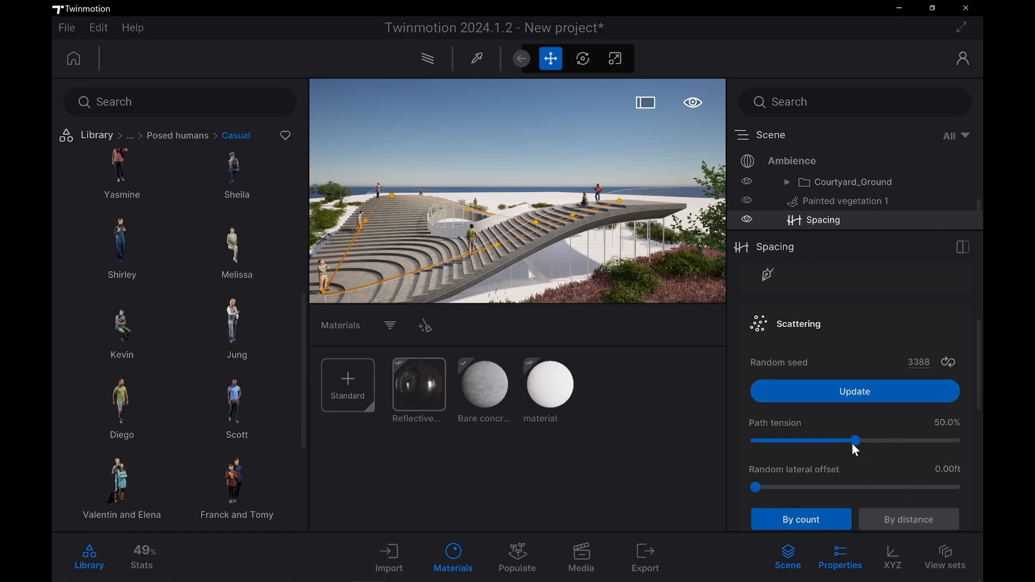
{"action": "left_click_drag", "start_coordinate": [852, 441], "coordinate": [697, 445]}
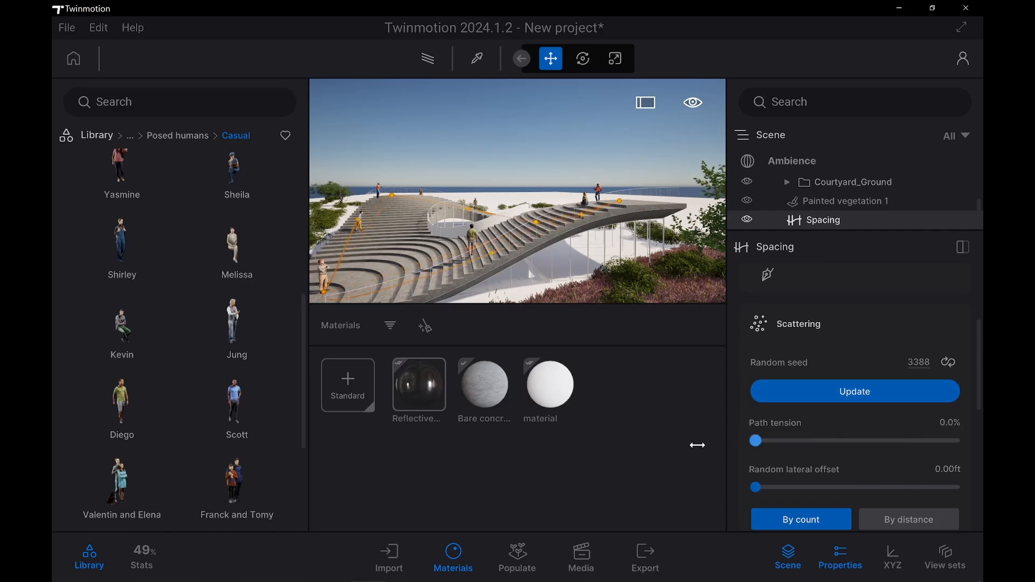
{"action": "left_click_drag", "start_coordinate": [770, 449], "coordinate": [792, 441]}
{"action": "left_click_drag", "start_coordinate": [755, 486], "coordinate": [792, 487]}
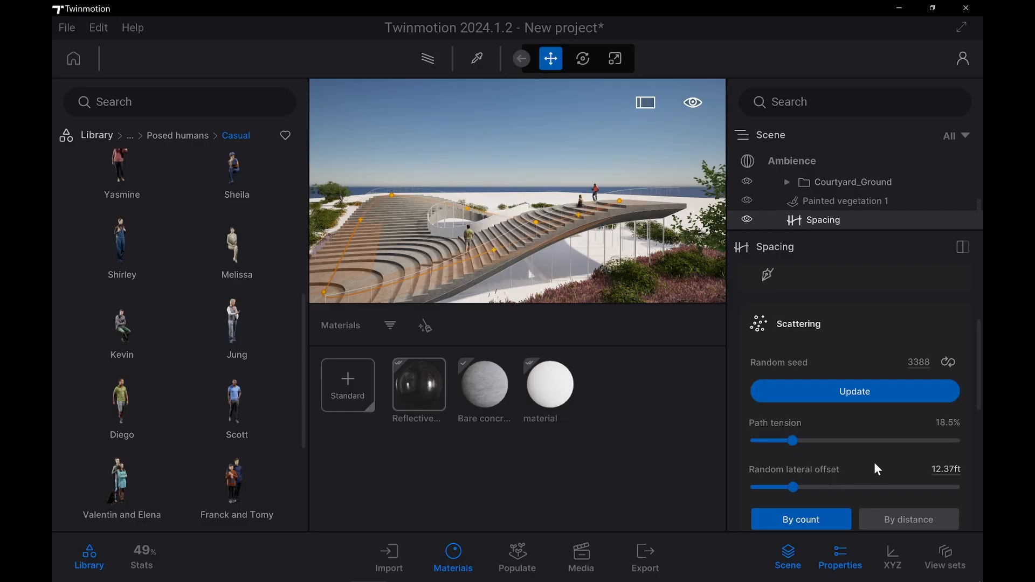
Set the spacing count to 33 figures and enable Random order
{"action": "scroll", "coordinate": [887, 457], "scroll_direction": "down", "scroll_amount": 5}
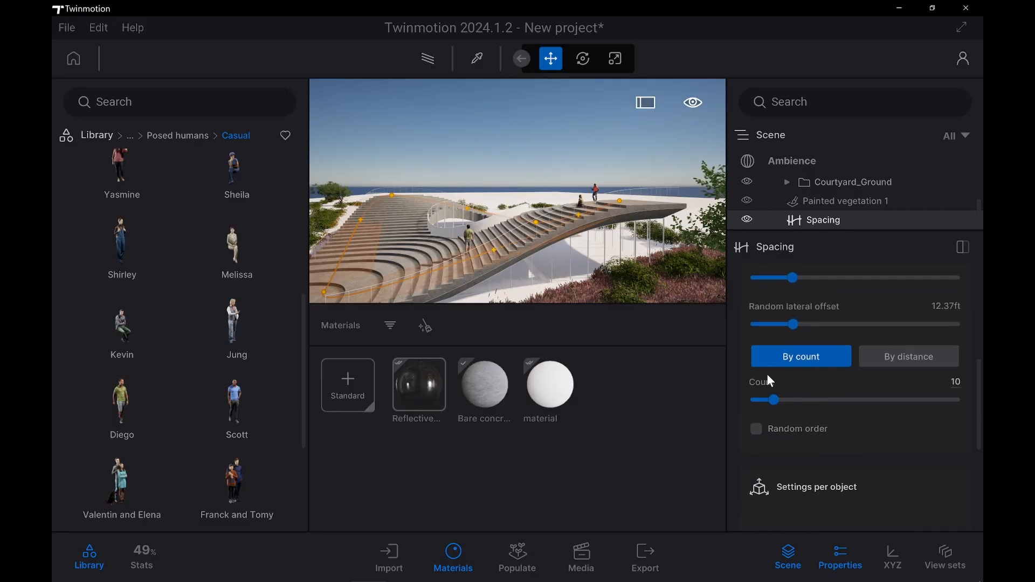
{"action": "left_click_drag", "start_coordinate": [774, 399], "coordinate": [820, 400]}
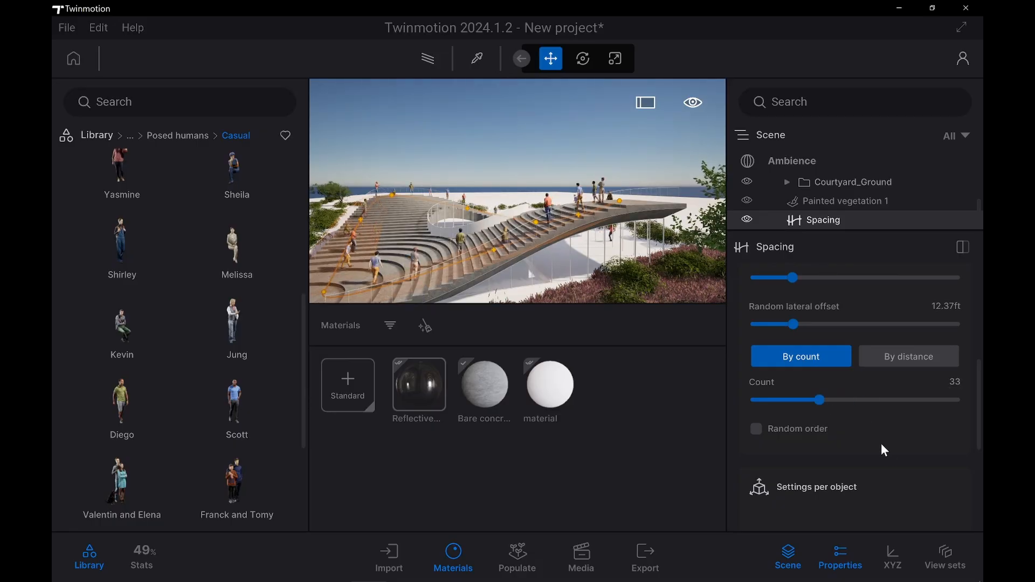
{"action": "scroll", "coordinate": [880, 443], "scroll_direction": "down", "scroll_amount": 2}
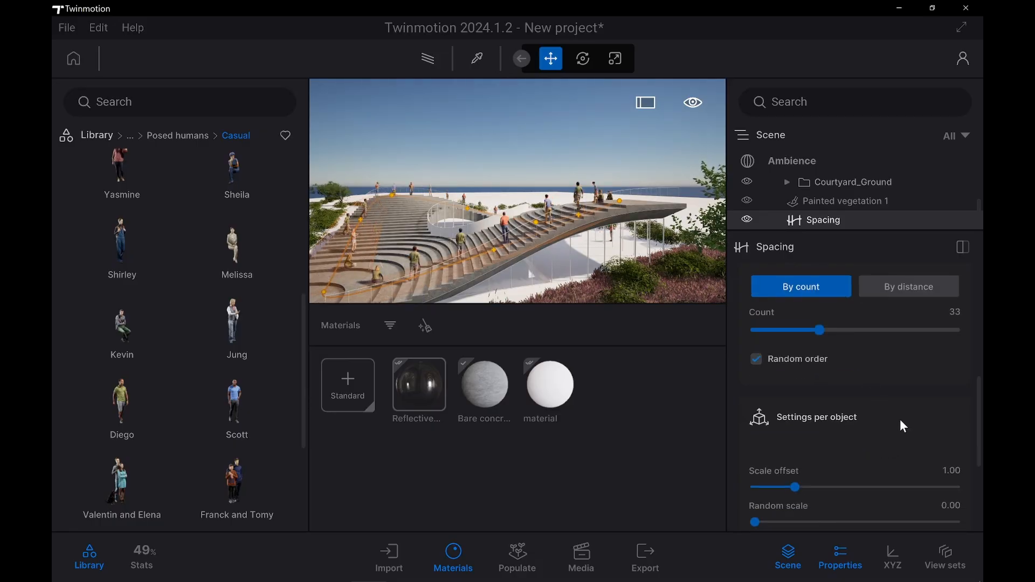
Set the scale offset of the spaced figures to 1.08 in the per-object settings
{"action": "scroll", "coordinate": [910, 451], "scroll_direction": "down", "scroll_amount": 5}
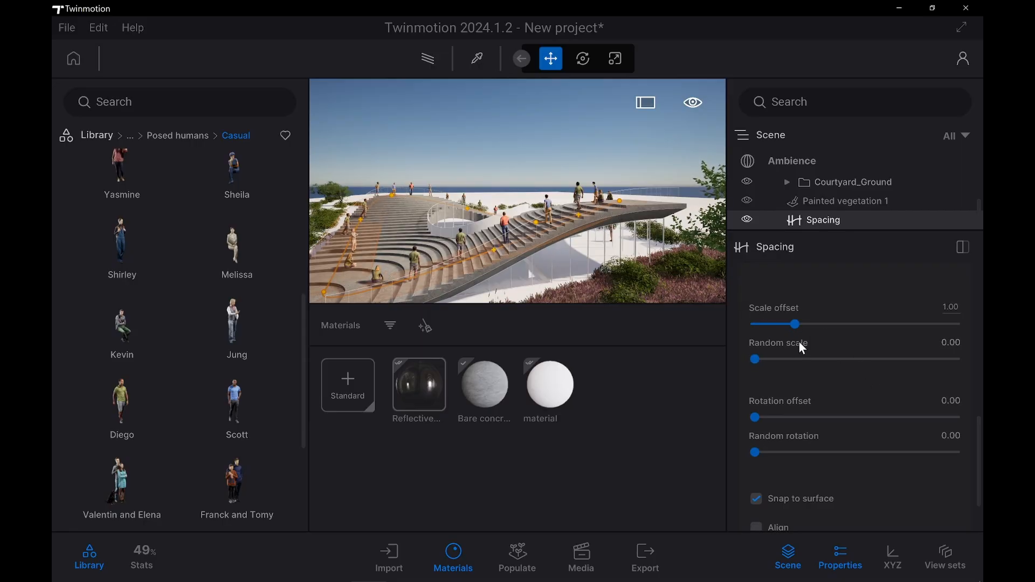
{"action": "scroll", "coordinate": [795, 377], "scroll_direction": "down", "scroll_amount": 3}
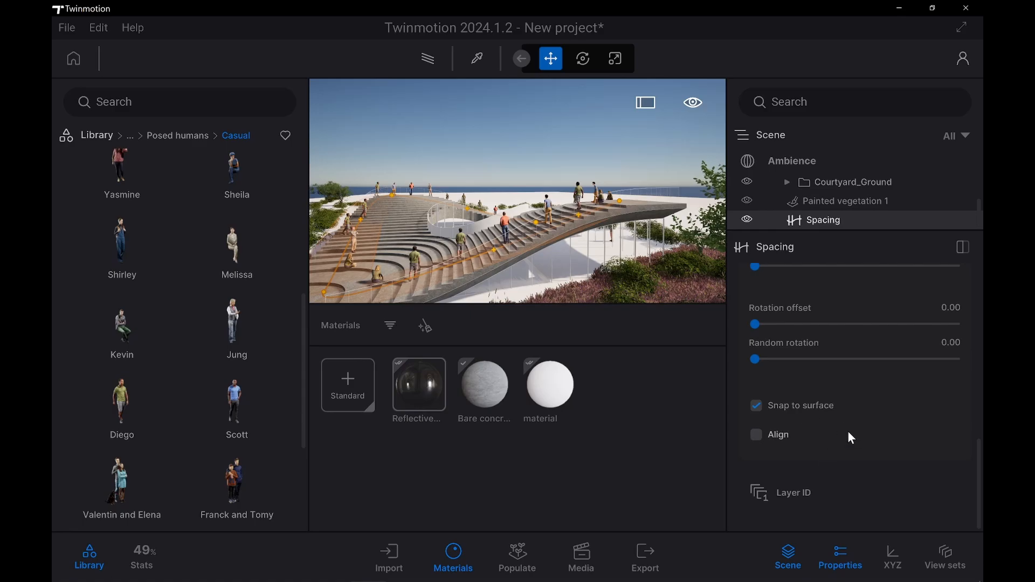
{"action": "scroll", "coordinate": [862, 404], "scroll_direction": "up", "scroll_amount": 4}
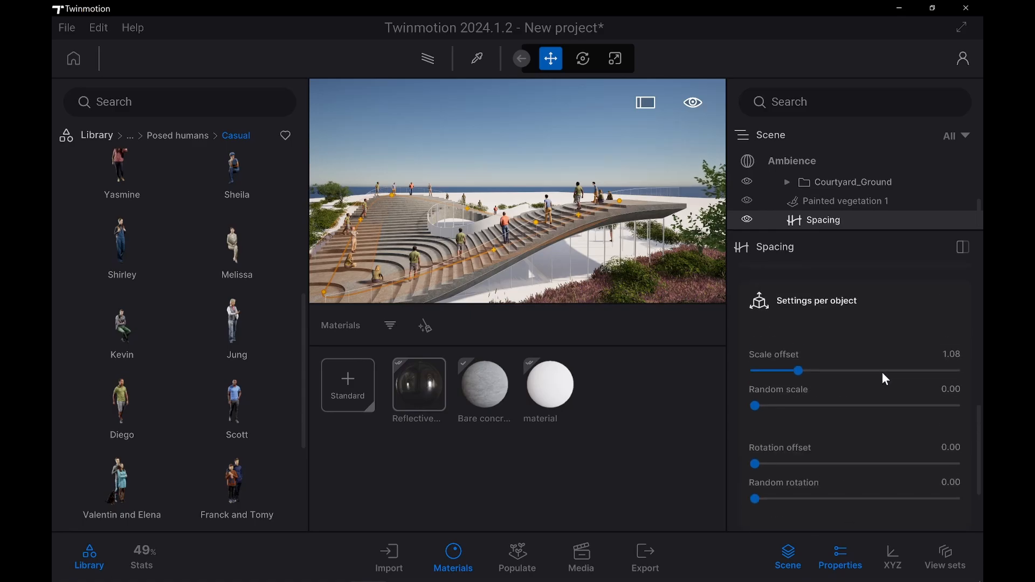
{"action": "scroll", "coordinate": [883, 376], "scroll_direction": "up", "scroll_amount": 8}
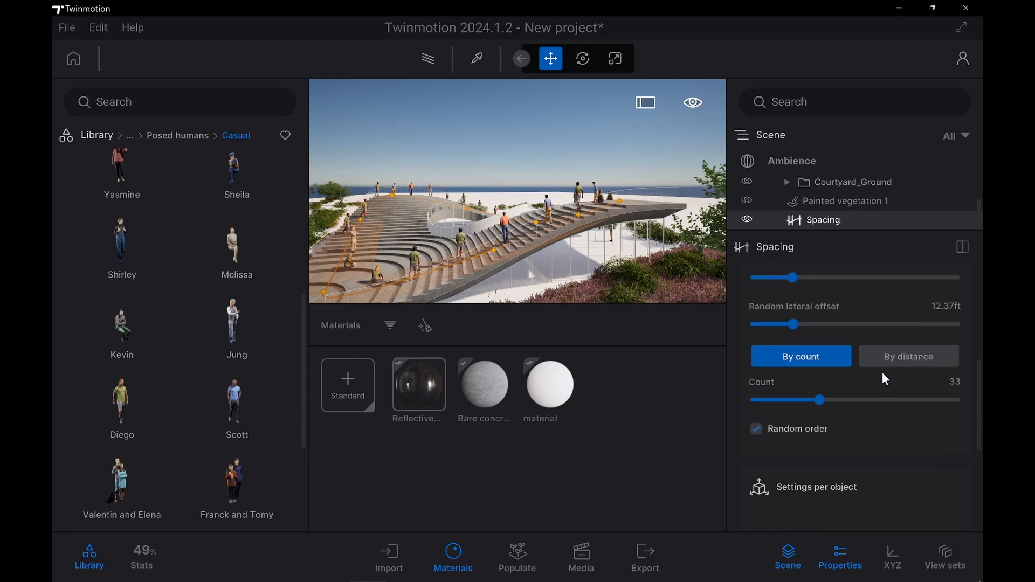
Choose Area placement in the Populate tools, with the open ground beside the building in view
{"action": "left_click", "coordinate": [507, 565]}
{"action": "left_click", "coordinate": [921, 341]}
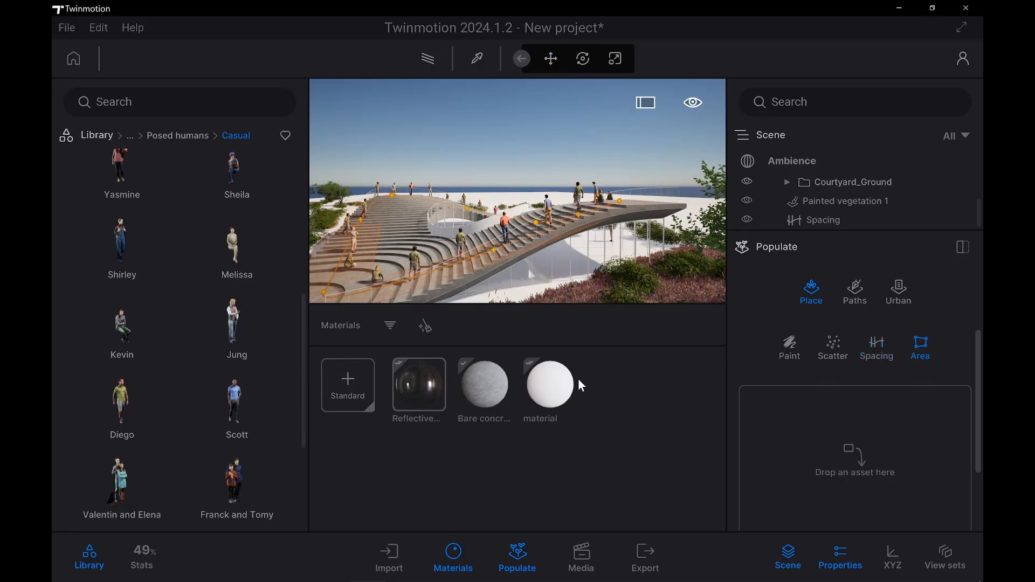
{"action": "scroll", "coordinate": [530, 212], "scroll_direction": "down", "scroll_amount": 5}
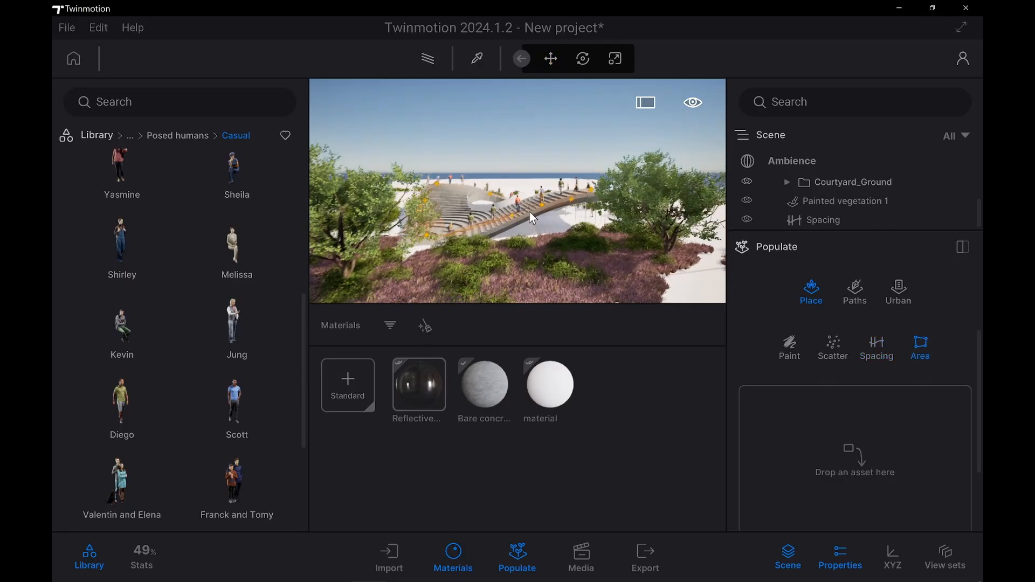
{"action": "middle_click_drag", "start_coordinate": [529, 212], "coordinate": [517, 232], "text": "shift"}
{"action": "scroll", "coordinate": [523, 207], "scroll_direction": "down", "scroll_amount": 5}
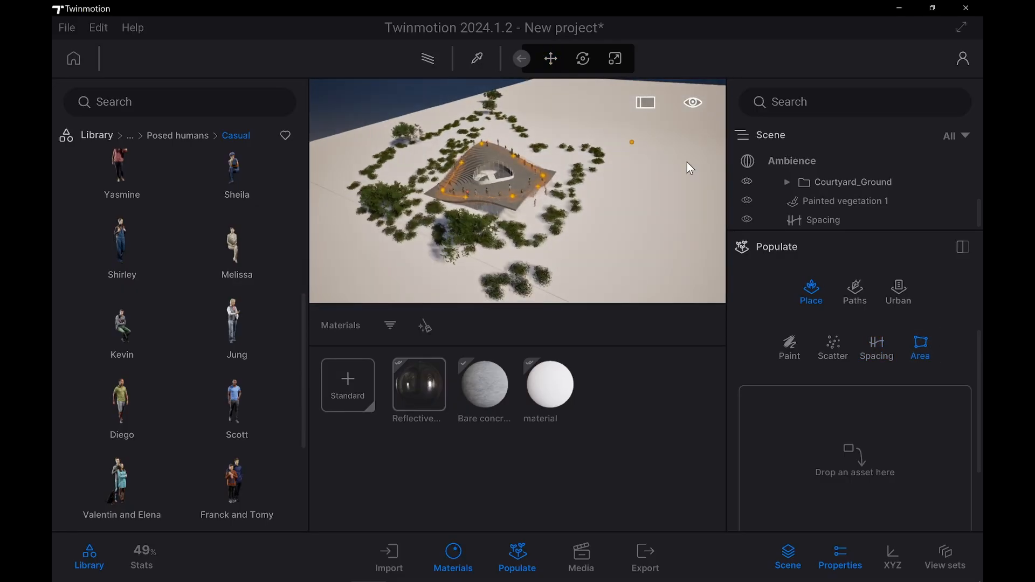
{"action": "scroll", "coordinate": [610, 200], "scroll_direction": "up", "scroll_amount": 2}
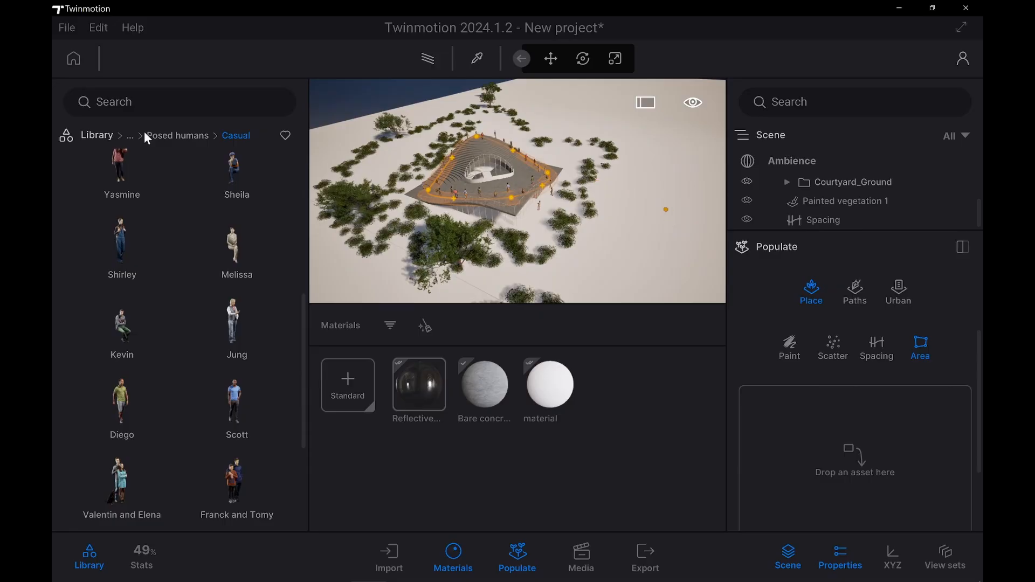
Add the Yasmine, Sheila, Scott, Diego, and Valentin and Elena figures to the area palette
{"action": "left_click_drag", "start_coordinate": [138, 173], "coordinate": [839, 450]}
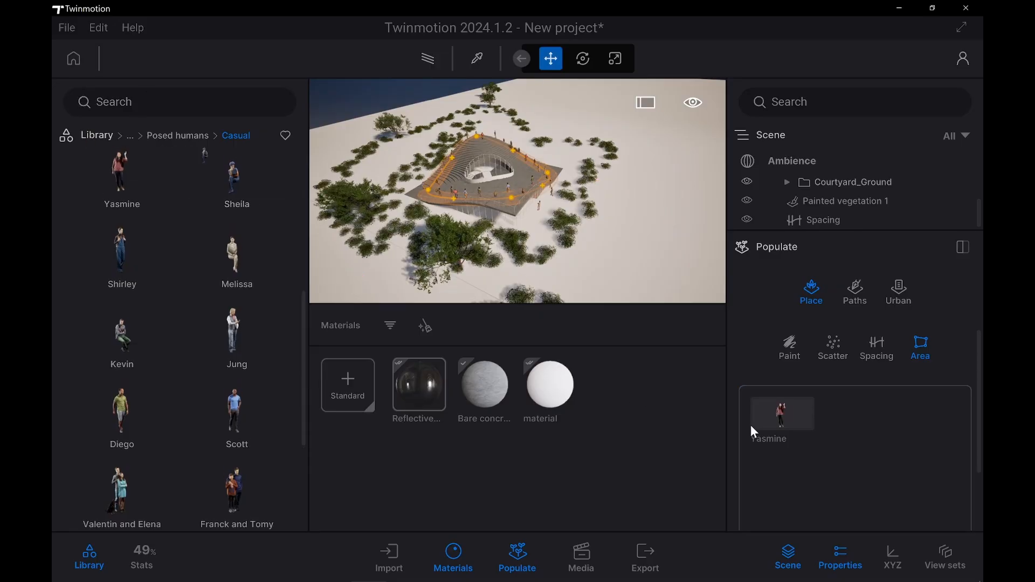
{"action": "left_click_drag", "start_coordinate": [232, 177], "coordinate": [896, 455]}
{"action": "left_click_drag", "start_coordinate": [233, 412], "coordinate": [846, 510]}
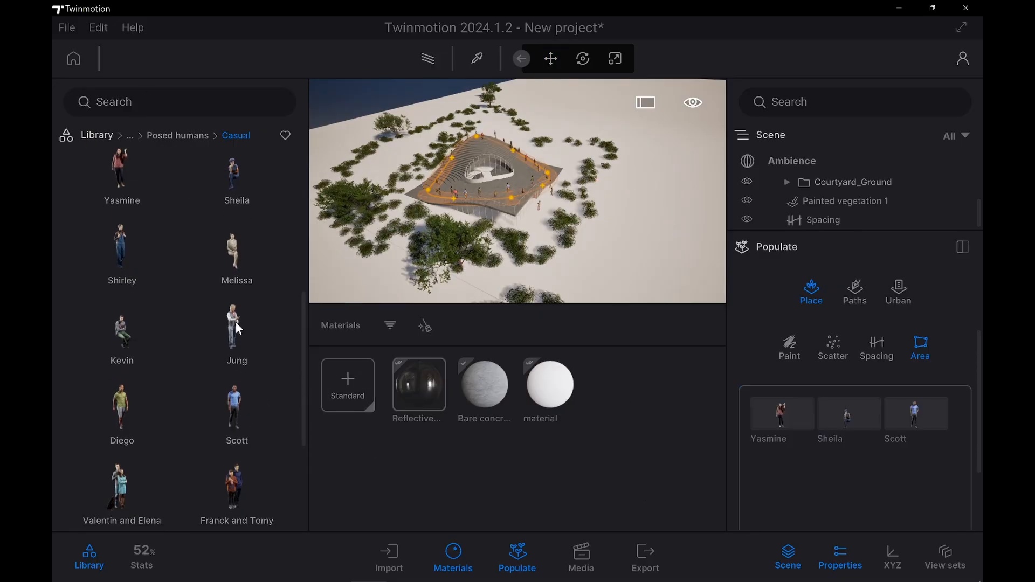
{"action": "left_click_drag", "start_coordinate": [121, 409], "coordinate": [850, 510]}
{"action": "scroll", "coordinate": [124, 491], "scroll_direction": "down", "scroll_amount": 1}
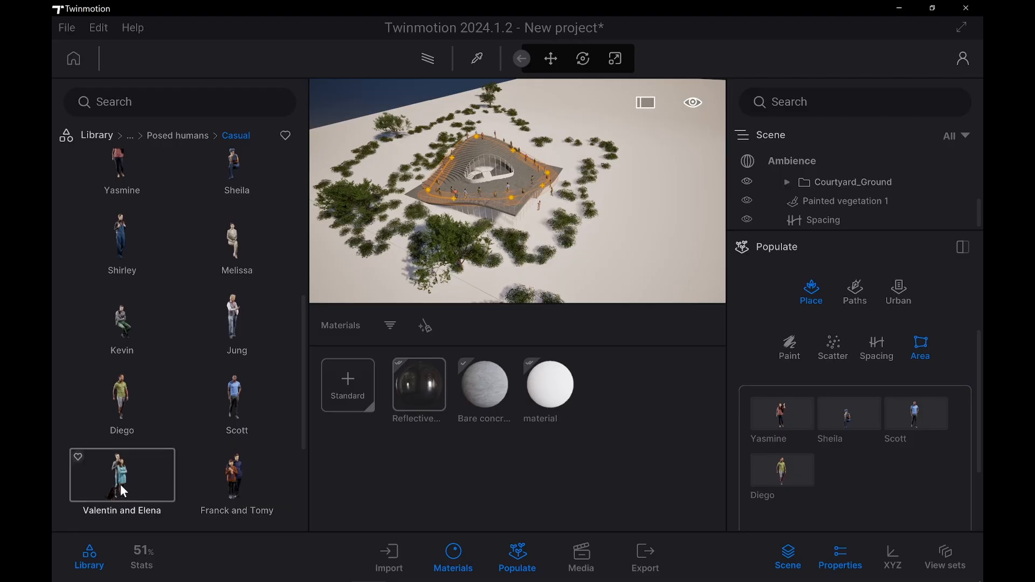
{"action": "left_click_drag", "start_coordinate": [124, 491], "coordinate": [866, 487]}
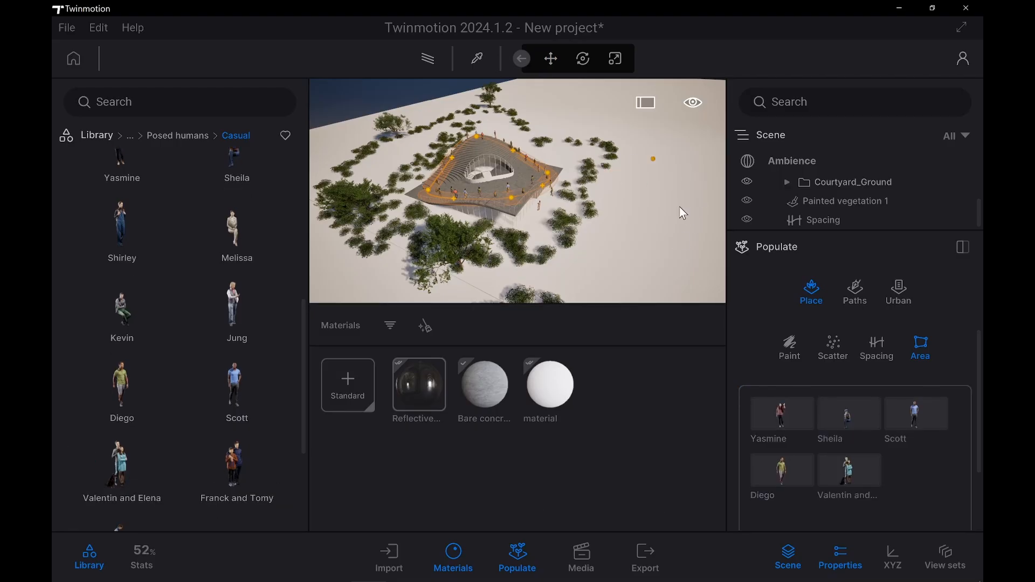
Draw a closed four-point area on the empty ground beside the building to fill with the figures
{"action": "scroll", "coordinate": [678, 206], "scroll_direction": "up", "scroll_amount": 2}
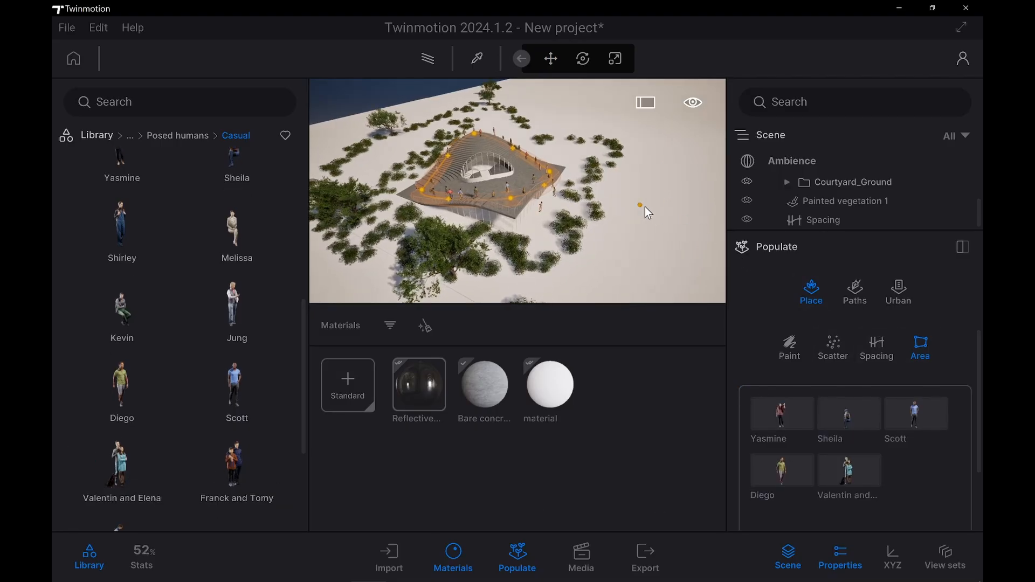
{"action": "left_click", "coordinate": [705, 223]}
{"action": "left_click", "coordinate": [681, 274]}
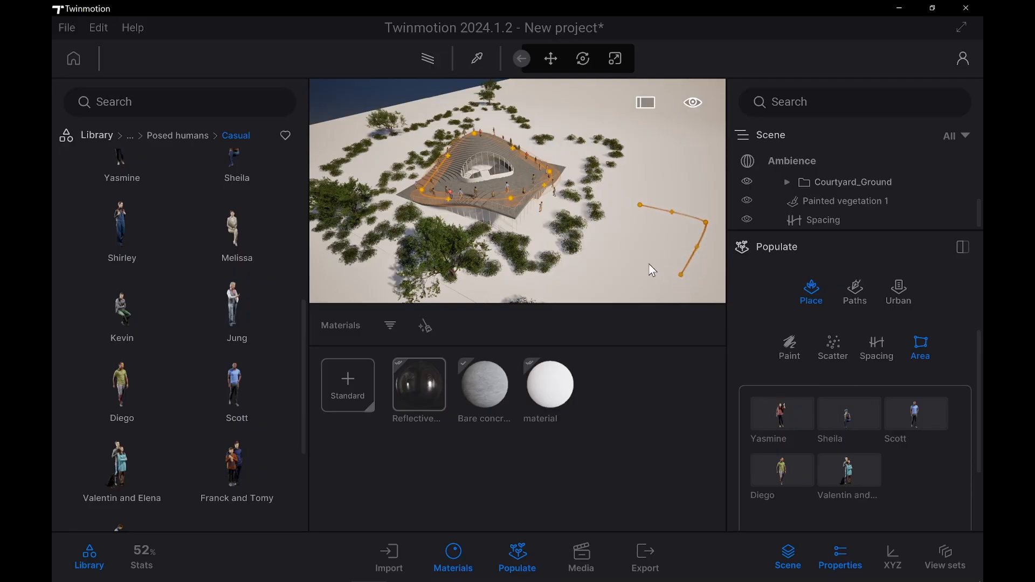
{"action": "left_click", "coordinate": [617, 247]}
{"action": "left_click", "coordinate": [640, 205]}
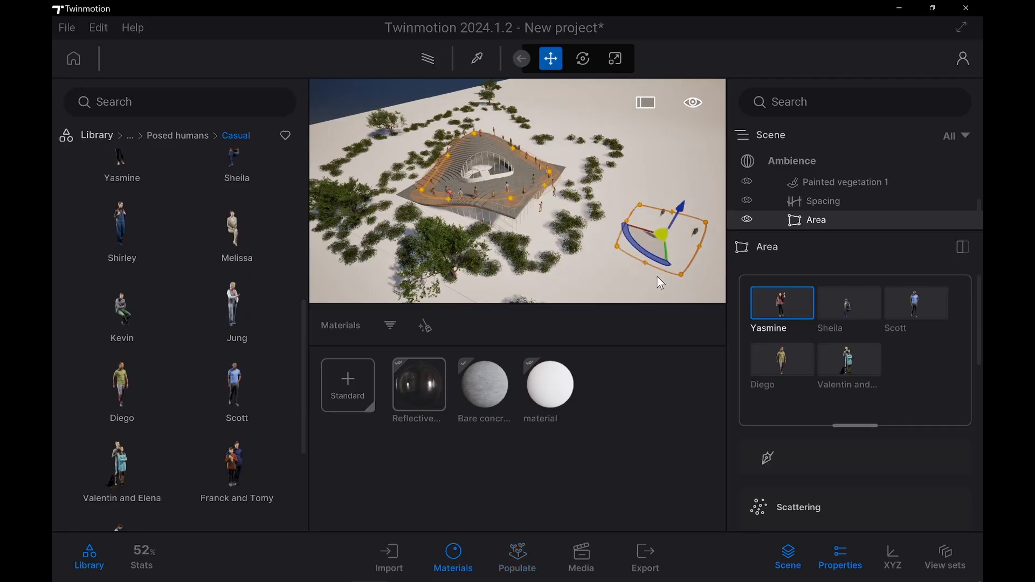
Enable Edge falloff for the area with a falloff distance of 14.21 ft, and set the spacing to 6.63 ft
{"action": "scroll", "coordinate": [899, 374], "scroll_direction": "down", "scroll_amount": 5}
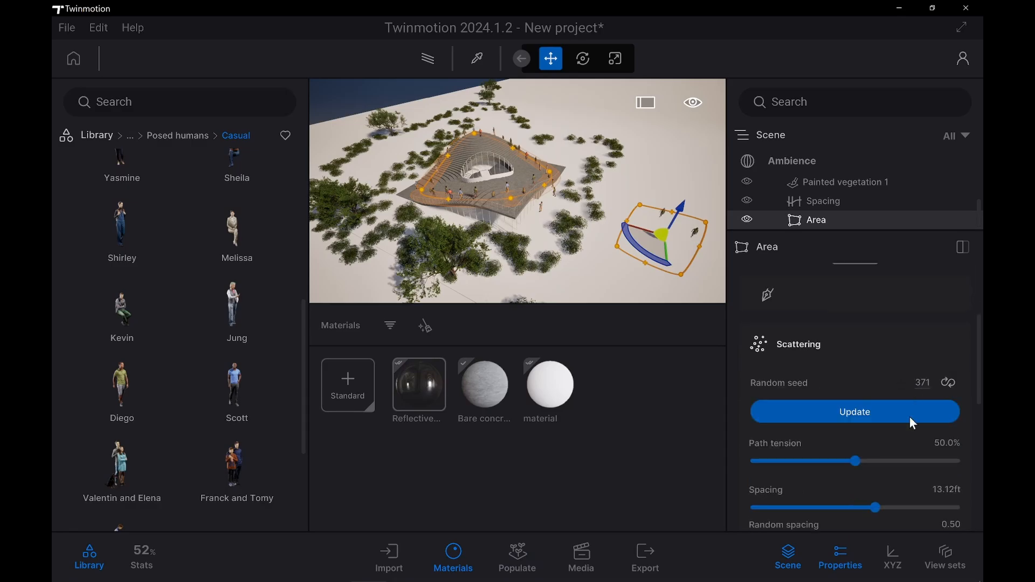
{"action": "scroll", "coordinate": [903, 411], "scroll_direction": "down", "scroll_amount": 3}
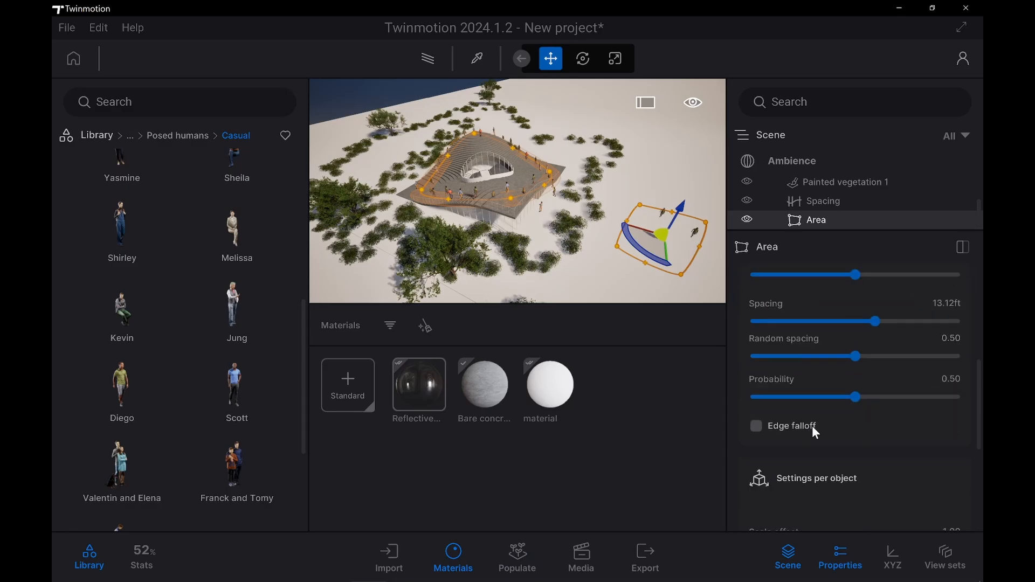
{"action": "left_click", "coordinate": [785, 427]}
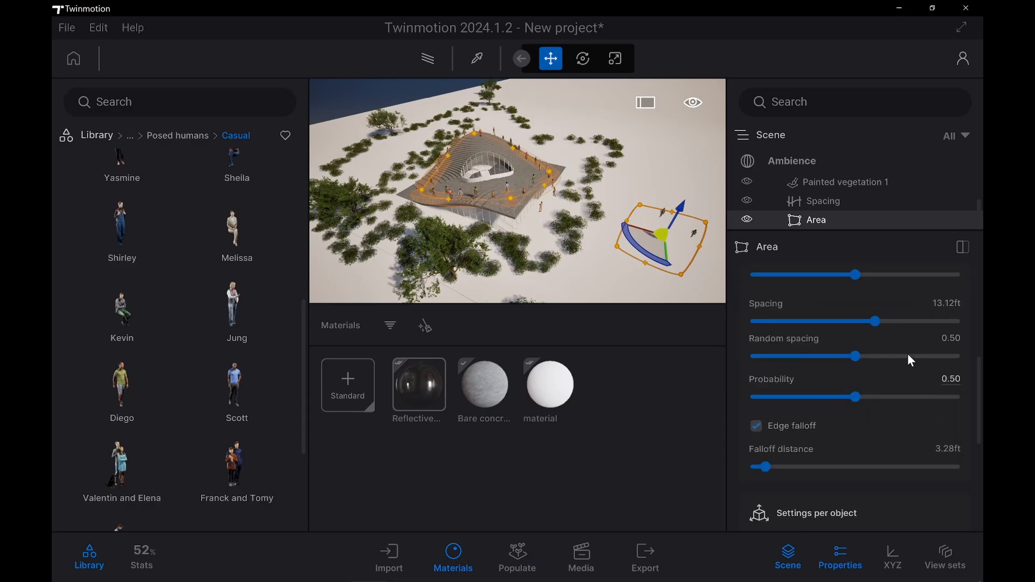
{"action": "mouse_move", "coordinate": [796, 470]}
{"action": "left_mouse_down"}
{"action": "mouse_move", "coordinate": [823, 469]}
{"action": "mouse_move", "coordinate": [799, 468]}
{"action": "left_mouse_up"}
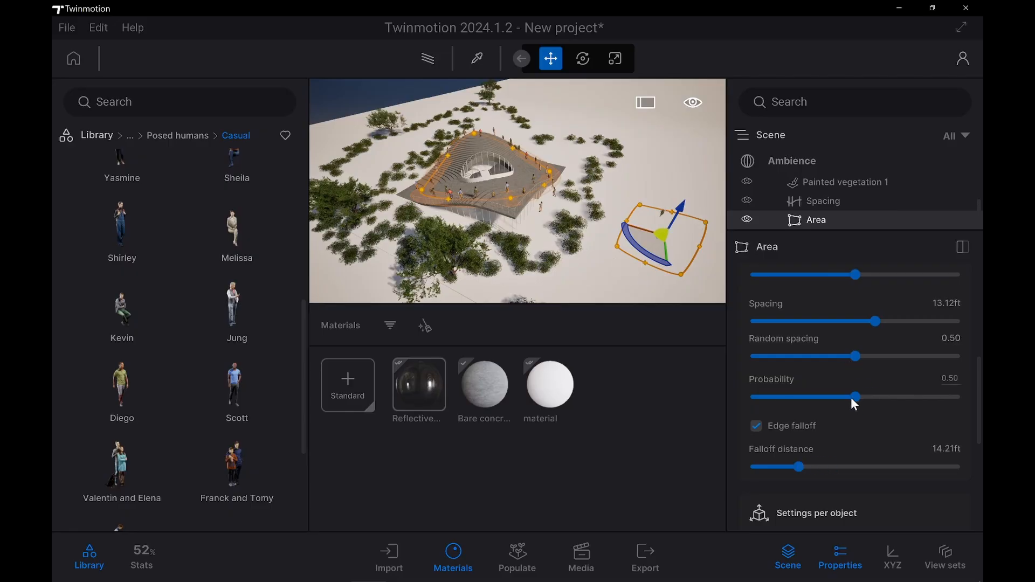
{"action": "left_click_drag", "start_coordinate": [874, 321], "coordinate": [794, 321]}
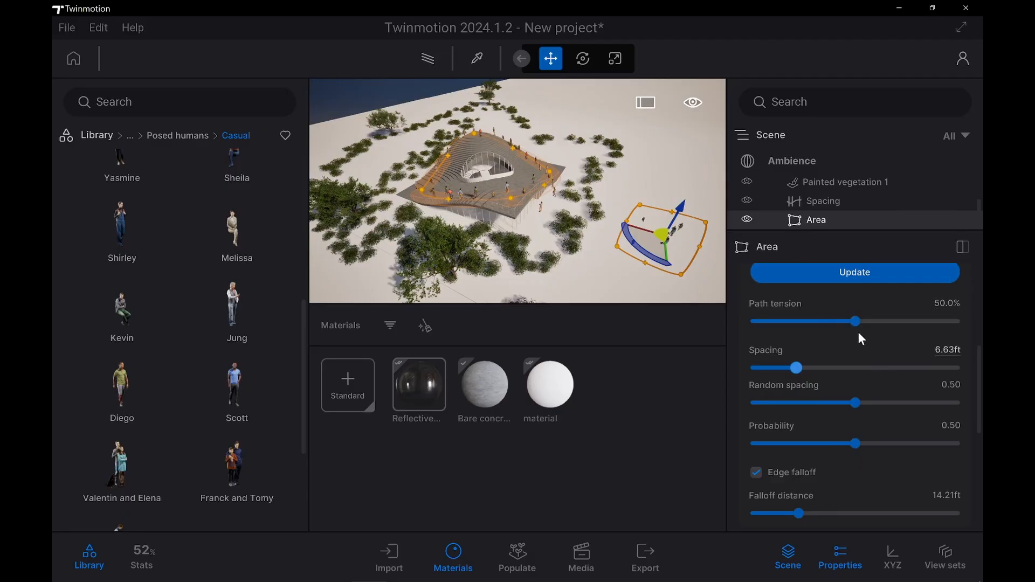
{"action": "scroll", "coordinate": [877, 376], "scroll_direction": "down", "scroll_amount": 10}
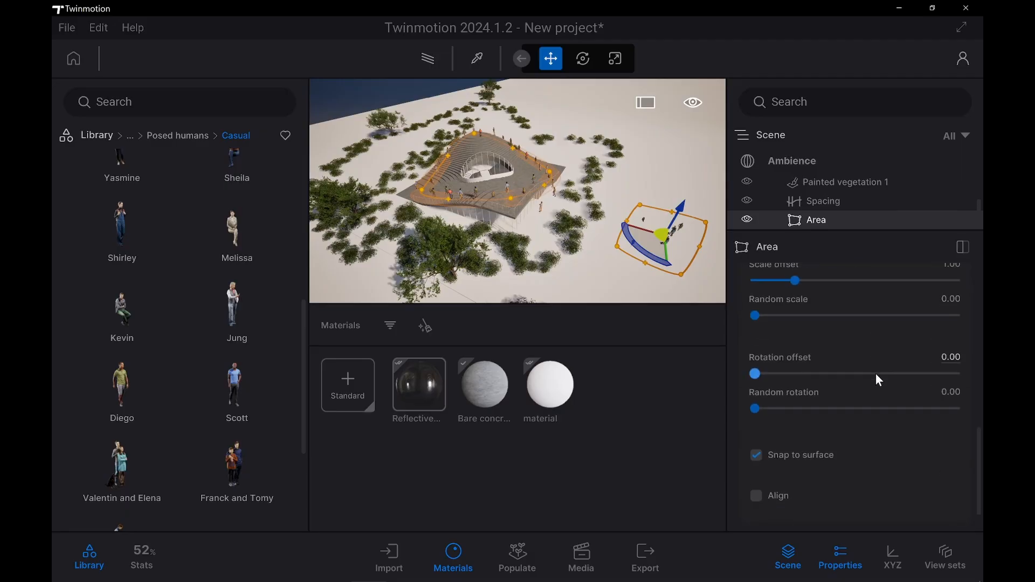
{"action": "scroll", "coordinate": [651, 228], "scroll_direction": "up", "scroll_amount": 5}
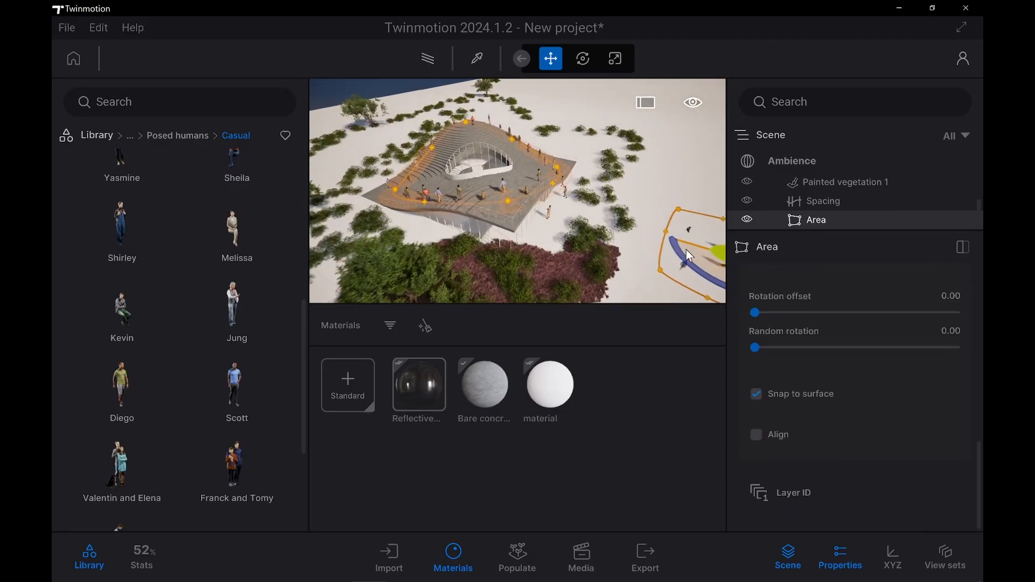
{"action": "middle_click_drag", "start_coordinate": [686, 249], "coordinate": [706, 246]}
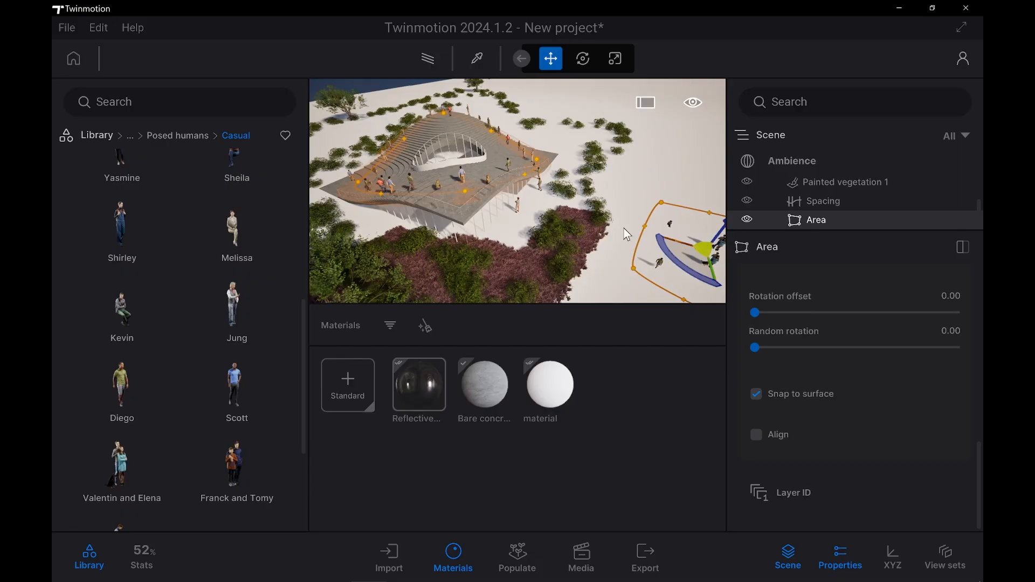
{"action": "scroll", "coordinate": [412, 239], "scroll_direction": "down", "scroll_amount": 10}
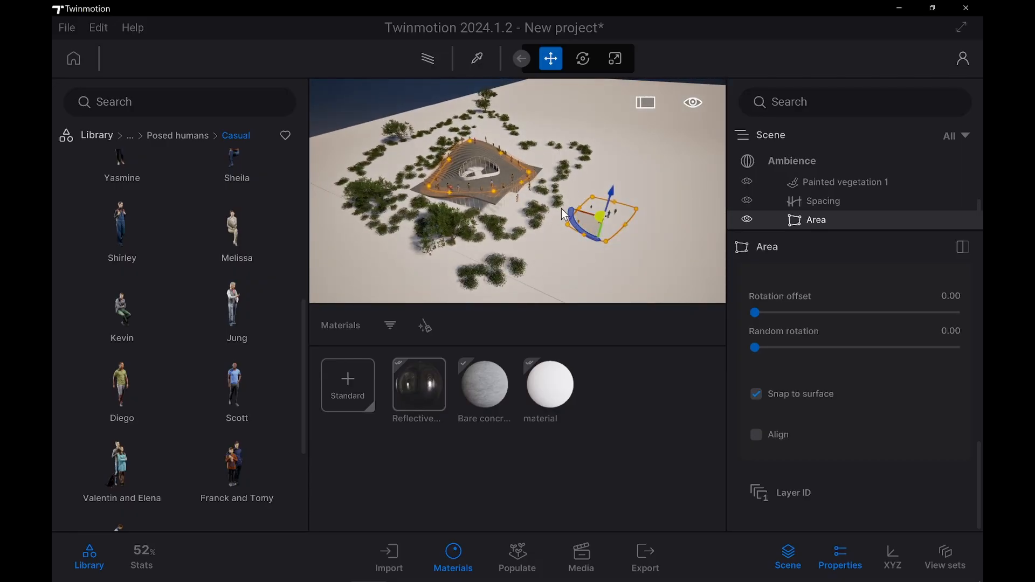
{"action": "scroll", "coordinate": [547, 214], "scroll_direction": "up", "scroll_amount": 1}
{"action": "scroll", "coordinate": [547, 216], "scroll_direction": "down", "scroll_amount": 3}
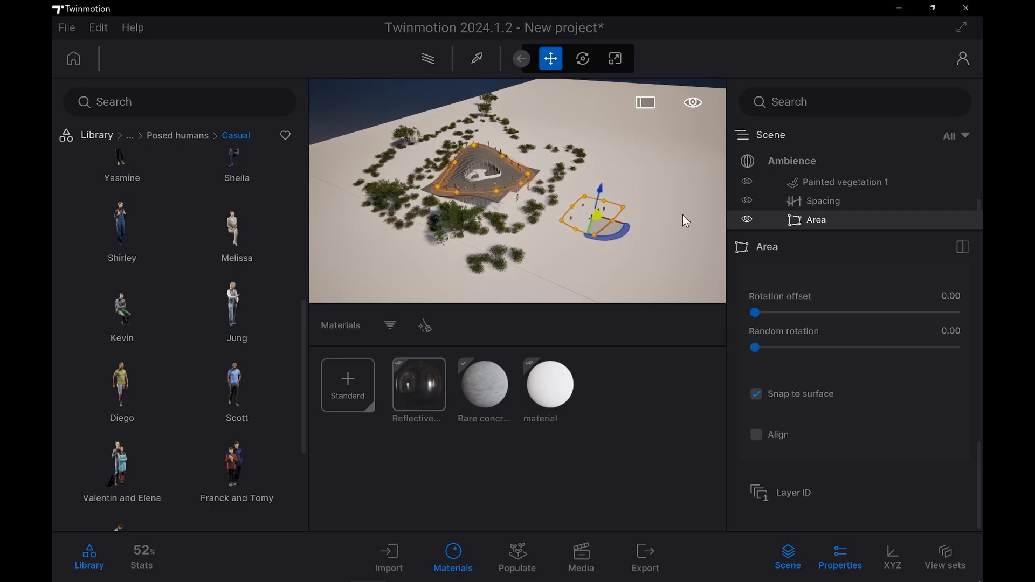
Adjust the people area's scattering to a path tension of 16.5%, spacing of 5.26 ft and random spacing of 0.72
{"action": "scroll", "coordinate": [596, 223], "scroll_direction": "up", "scroll_amount": 3}
{"action": "scroll", "coordinate": [600, 230], "scroll_direction": "up", "scroll_amount": 5}
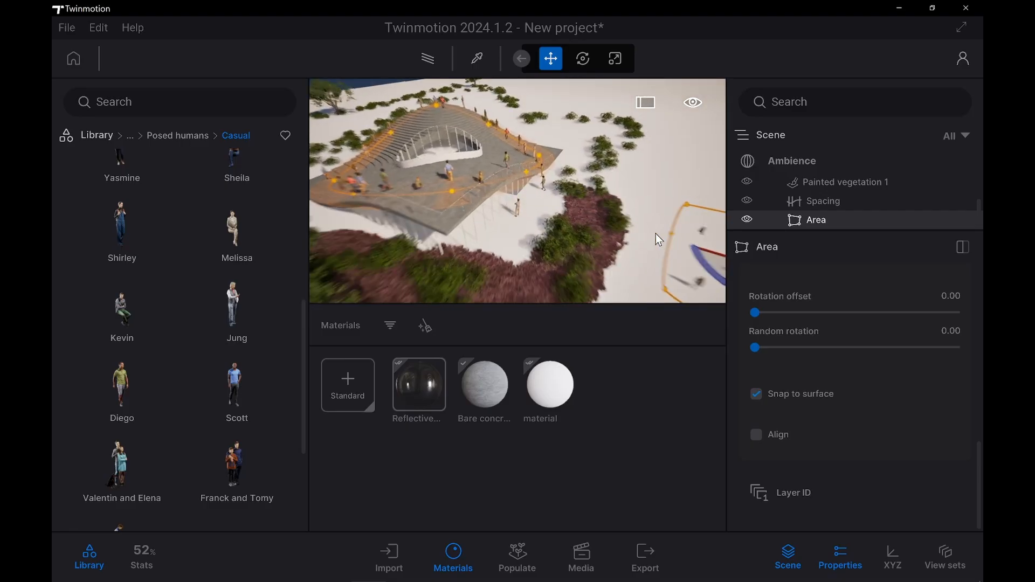
{"action": "middle_click_drag", "start_coordinate": [654, 227], "coordinate": [536, 214]}
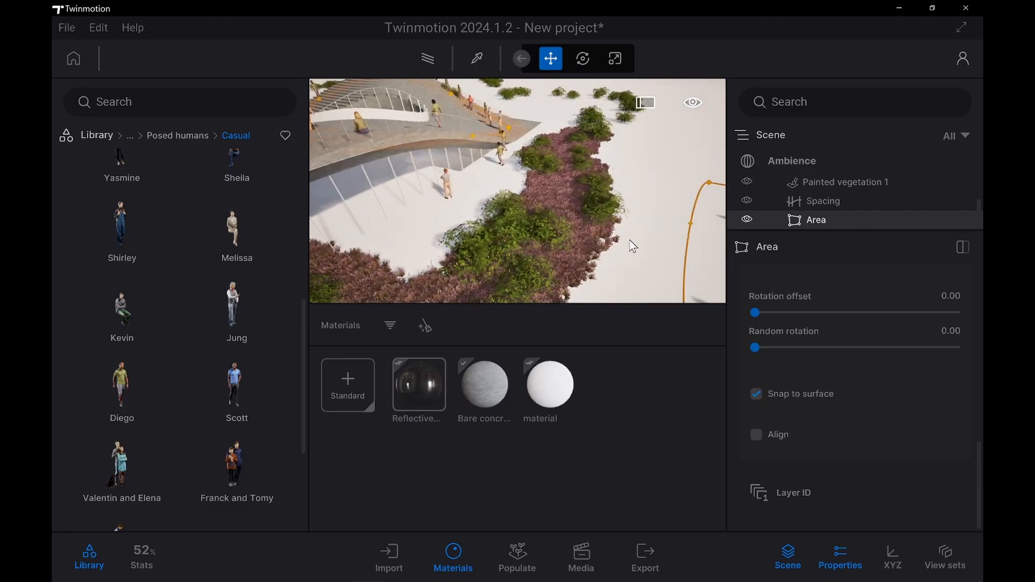
{"action": "scroll", "coordinate": [660, 263], "scroll_direction": "up", "scroll_amount": 1}
{"action": "middle_click_drag", "start_coordinate": [659, 264], "coordinate": [633, 239]}
{"action": "middle_click_drag", "start_coordinate": [717, 286], "coordinate": [607, 234]}
{"action": "middle_click_drag", "start_coordinate": [721, 249], "coordinate": [664, 229]}
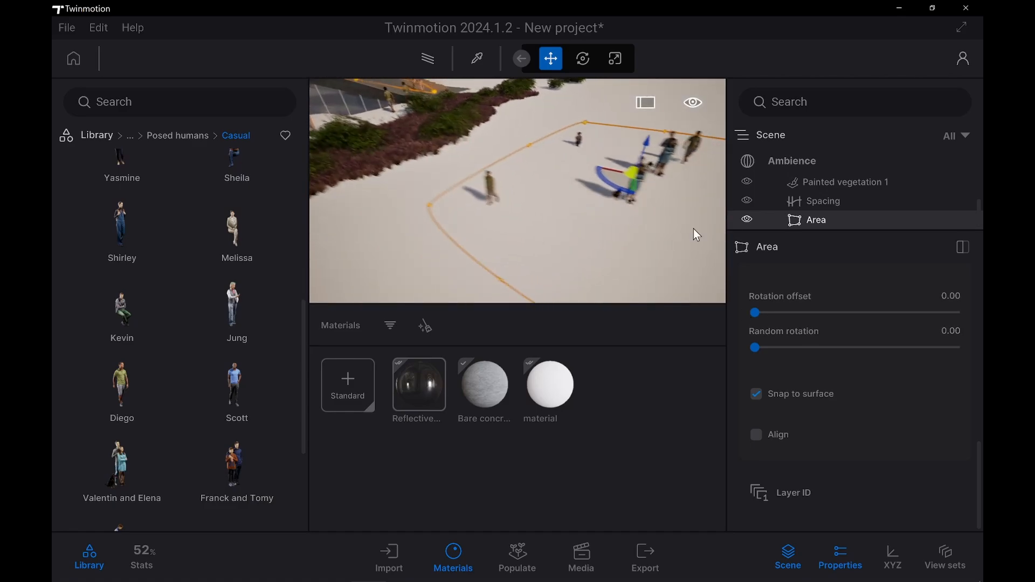
{"action": "scroll", "coordinate": [922, 419], "scroll_direction": "up", "scroll_amount": 3}
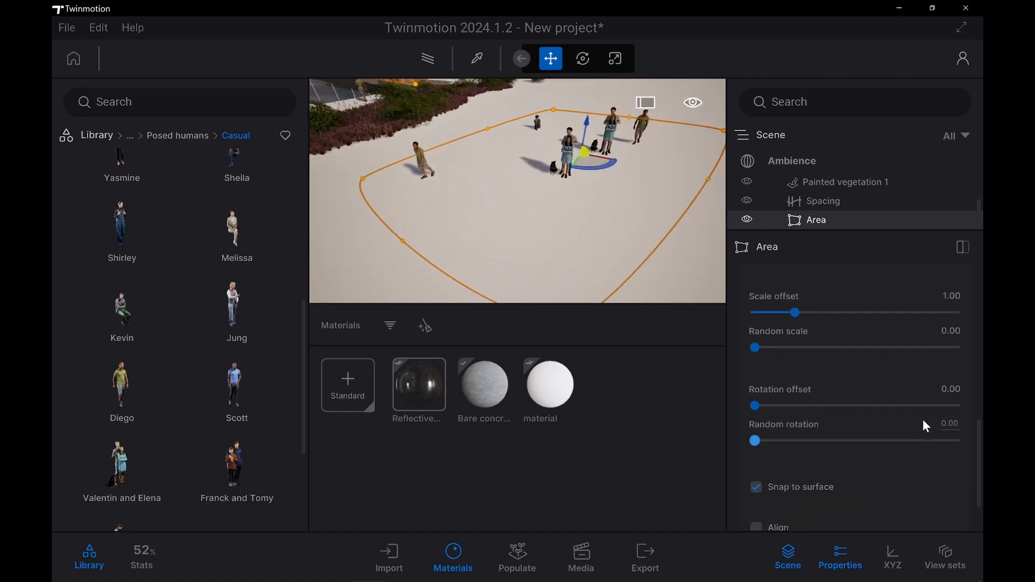
{"action": "scroll", "coordinate": [841, 422], "scroll_direction": "up", "scroll_amount": 5}
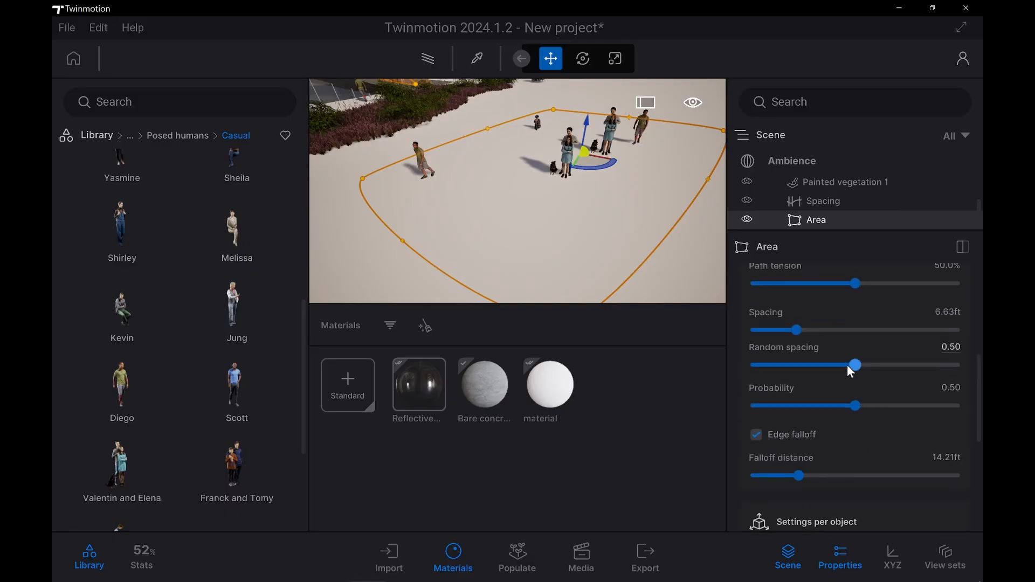
{"action": "left_click_drag", "start_coordinate": [847, 364], "coordinate": [783, 361]}
{"action": "mouse_move", "coordinate": [793, 471]}
{"action": "left_mouse_down"}
{"action": "mouse_move", "coordinate": [887, 475]}
{"action": "mouse_move", "coordinate": [777, 475]}
{"action": "left_mouse_up"}
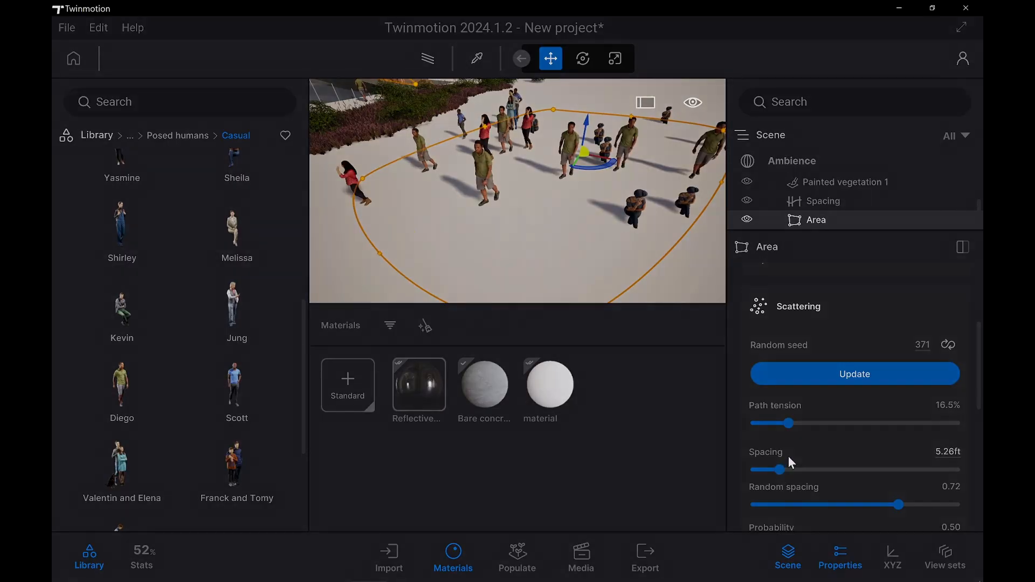
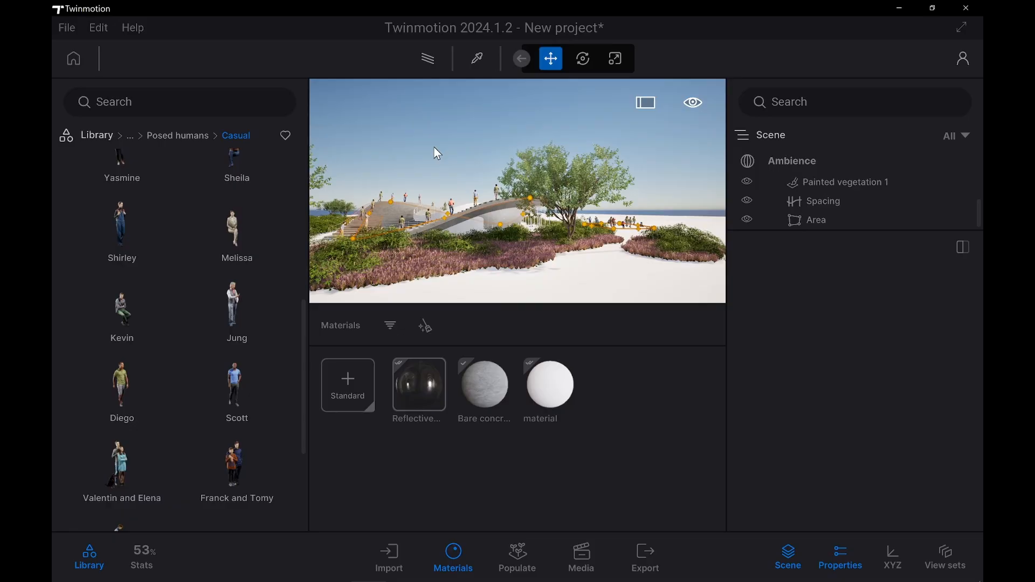
Open the Ambience environment settings with the scene list hidden, and set the time of day to 08:13
{"action": "left_click", "coordinate": [839, 561]}
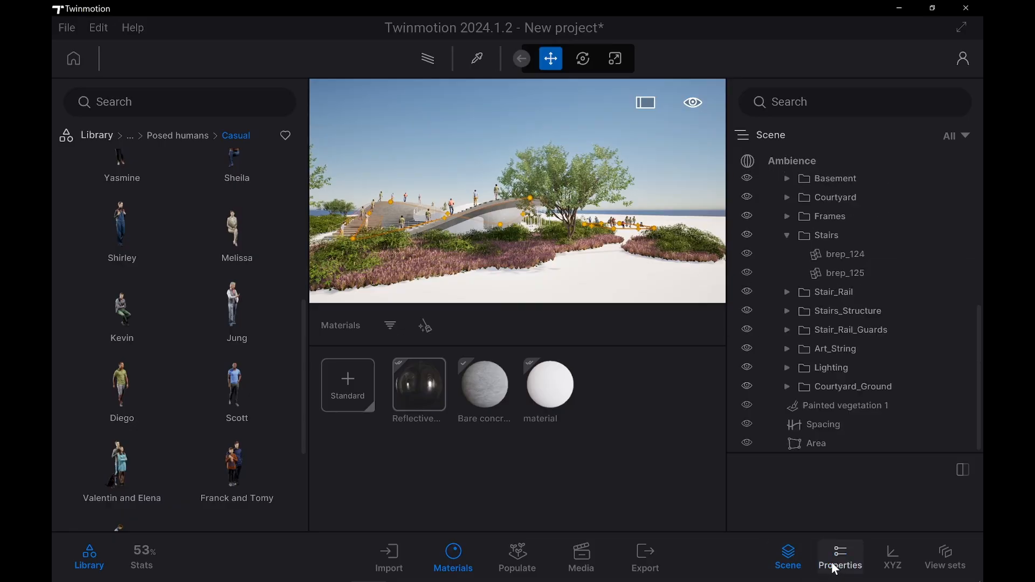
{"action": "left_click", "coordinate": [844, 575]}
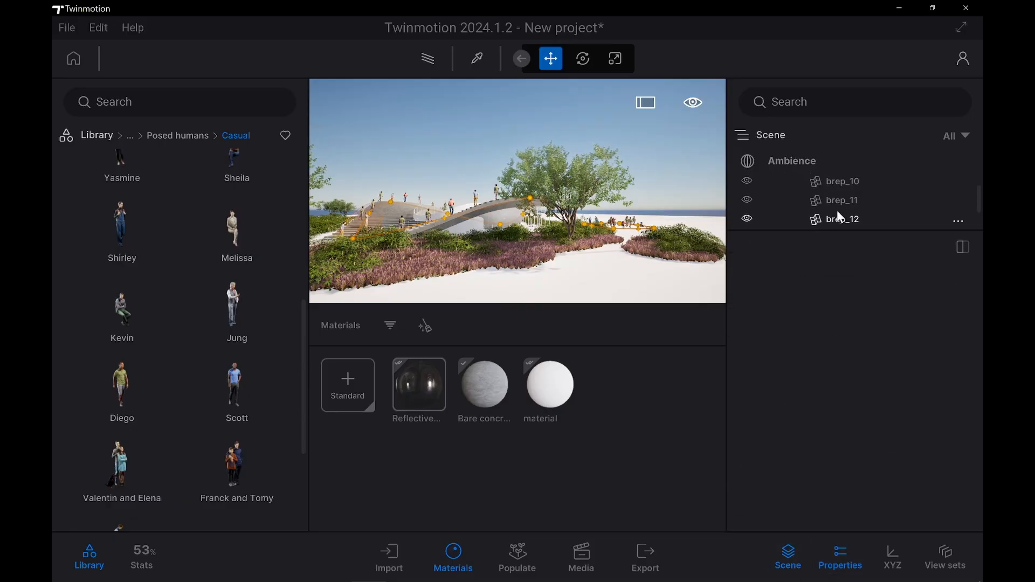
{"action": "scroll", "coordinate": [837, 209], "scroll_direction": "up", "scroll_amount": 5}
{"action": "left_click", "coordinate": [801, 162]}
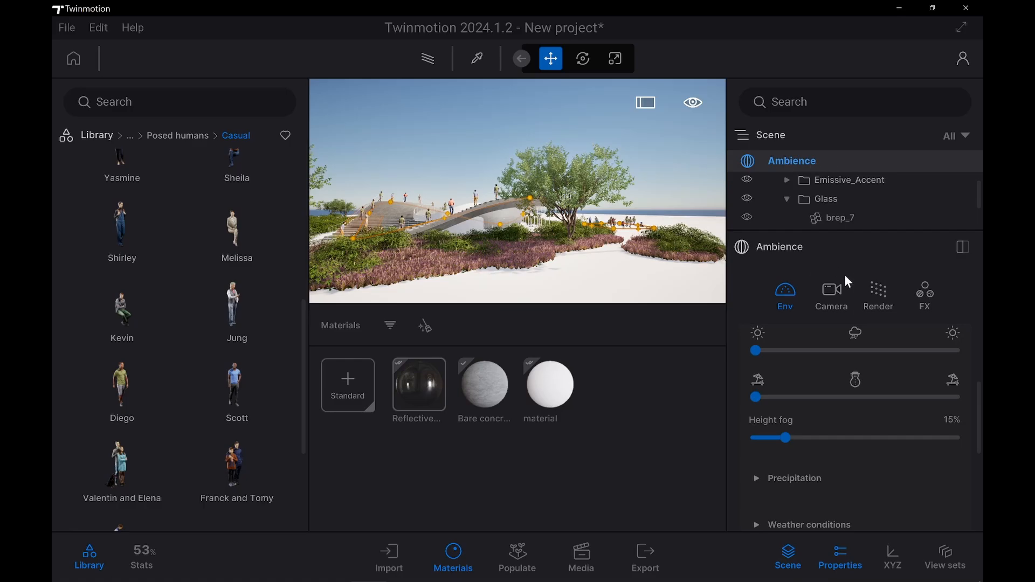
{"action": "left_click", "coordinate": [793, 552]}
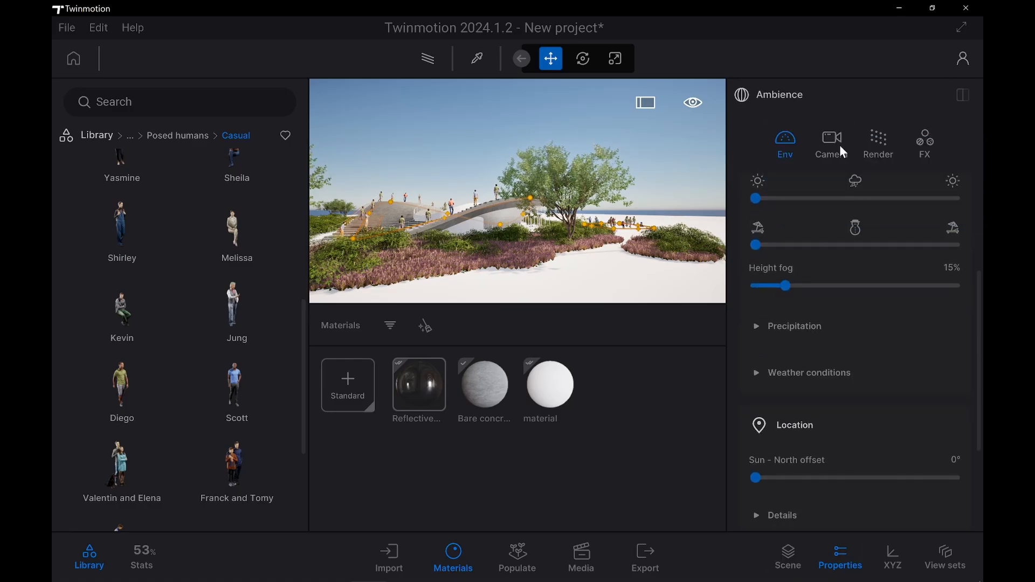
{"action": "scroll", "coordinate": [856, 394], "scroll_direction": "up", "scroll_amount": 4}
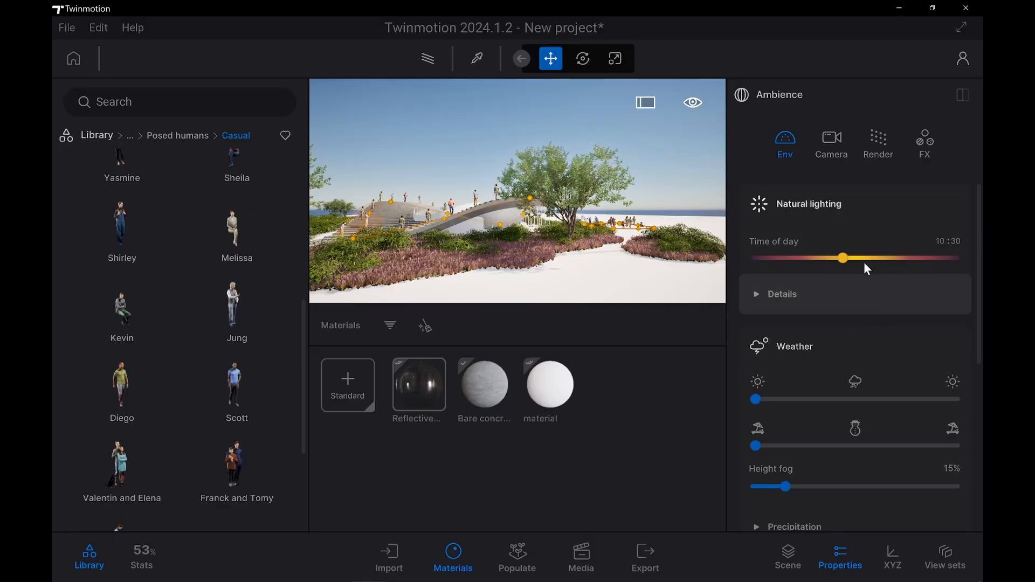
{"action": "mouse_move", "coordinate": [843, 258]}
{"action": "left_mouse_down"}
{"action": "mouse_move", "coordinate": [919, 257]}
{"action": "mouse_move", "coordinate": [801, 257]}
{"action": "mouse_move", "coordinate": [825, 258]}
{"action": "left_mouse_up"}
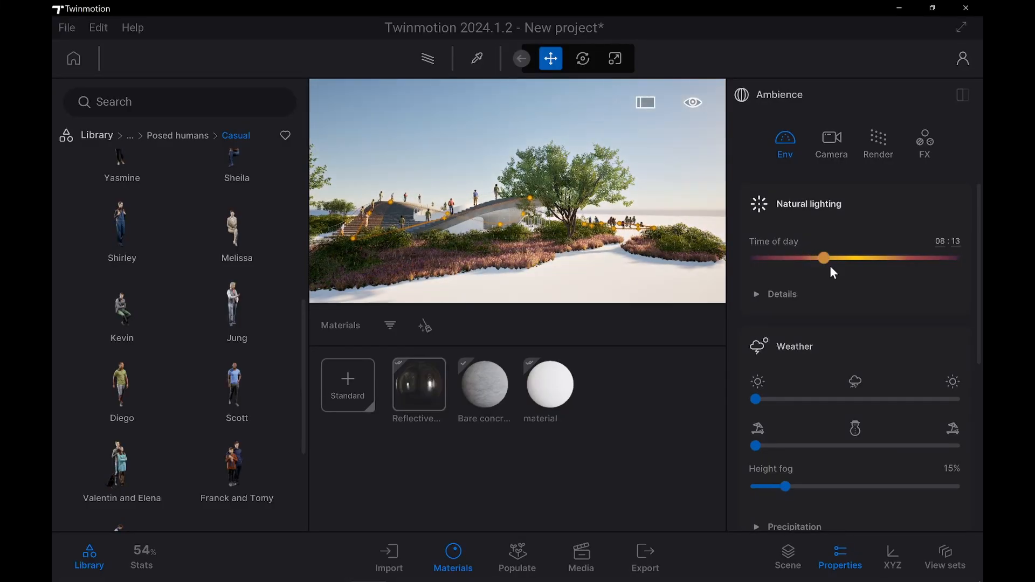
In the natural lighting details, set the sun size to 2.10, the sun intensity to 126630 and the ambient to 1.16
{"action": "left_click", "coordinate": [754, 294]}
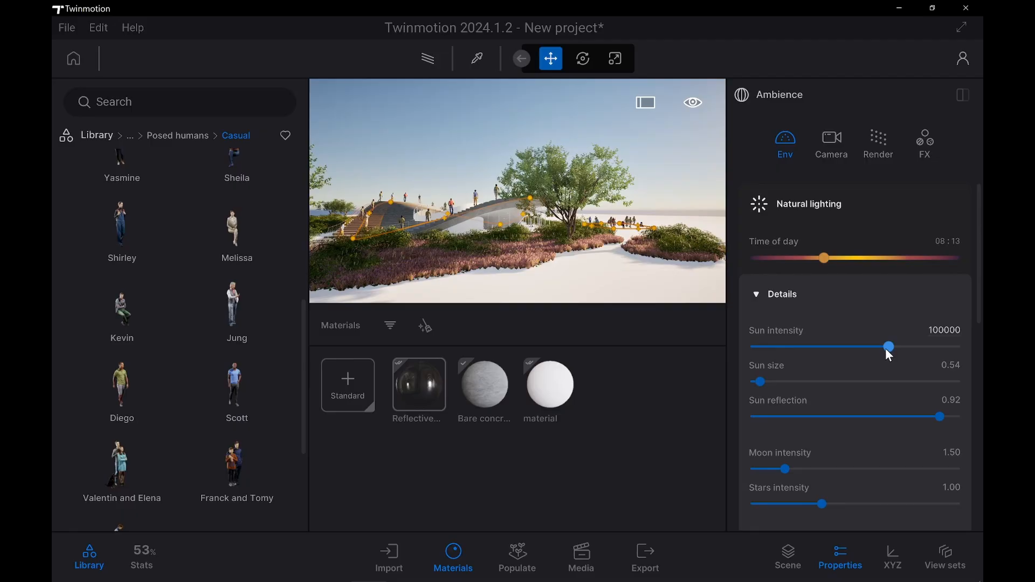
{"action": "left_click_drag", "start_coordinate": [788, 382], "coordinate": [763, 381]}
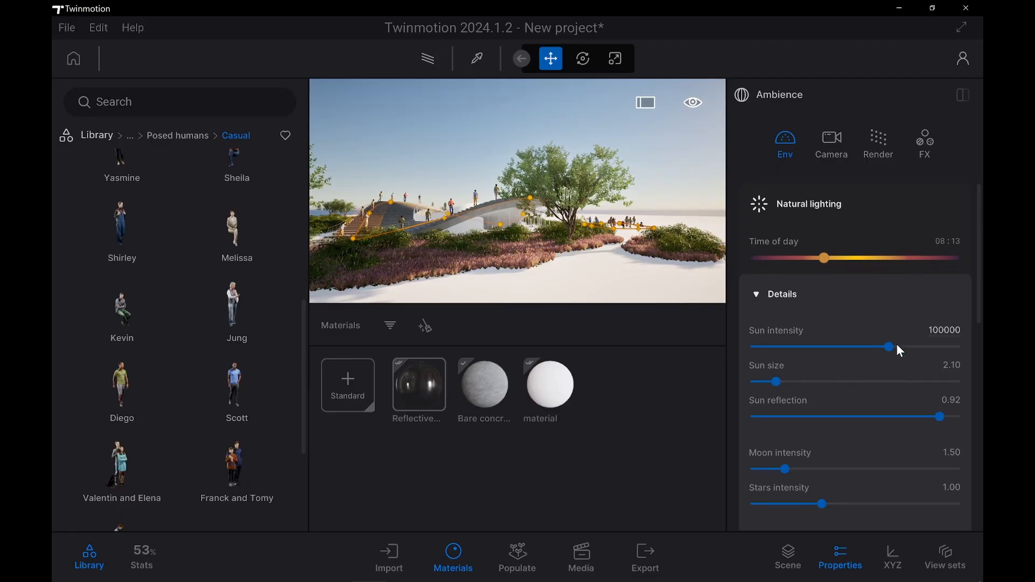
{"action": "left_click_drag", "start_coordinate": [897, 349], "coordinate": [924, 347]}
{"action": "scroll", "coordinate": [803, 388], "scroll_direction": "down", "scroll_amount": 3}
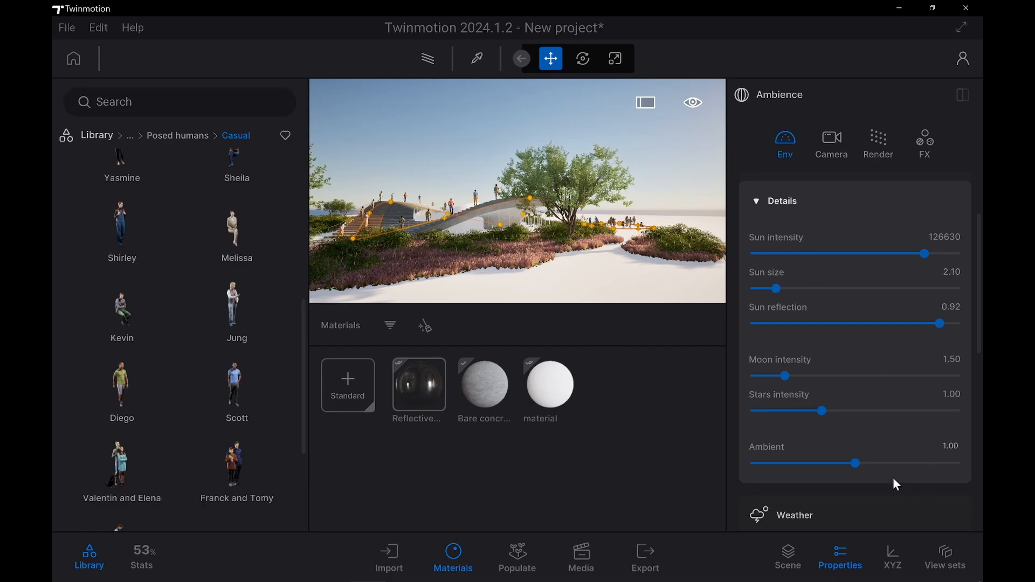
{"action": "mouse_move", "coordinate": [859, 468]}
{"action": "left_mouse_down"}
{"action": "mouse_move", "coordinate": [916, 466]}
{"action": "mouse_move", "coordinate": [871, 467]}
{"action": "left_mouse_up"}
Shift the weather from a clear sky about a quarter of the way along, toward scattered clouds
{"action": "scroll", "coordinate": [846, 323], "scroll_direction": "down", "scroll_amount": 2}
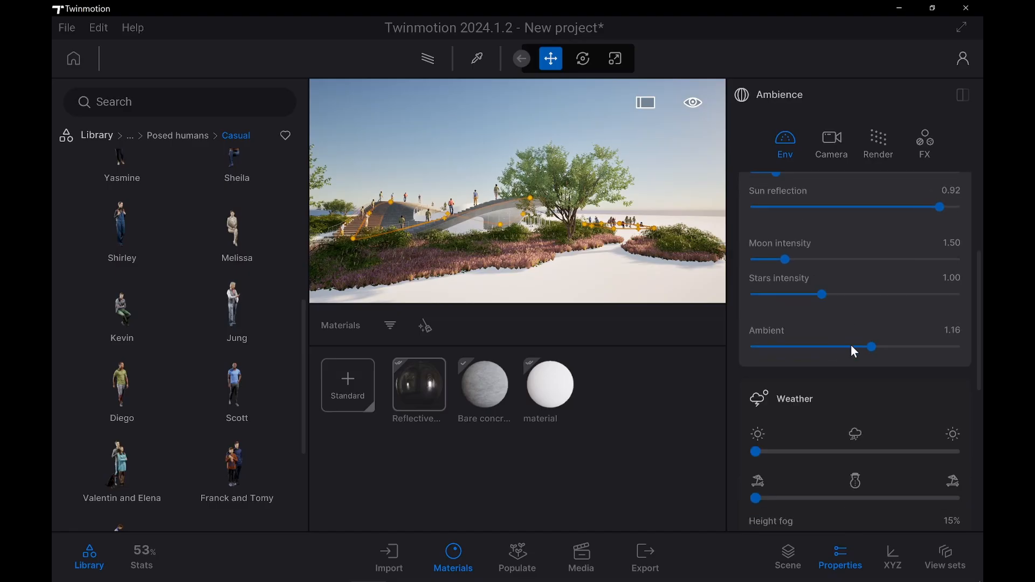
{"action": "scroll", "coordinate": [855, 284], "scroll_direction": "up", "scroll_amount": 1}
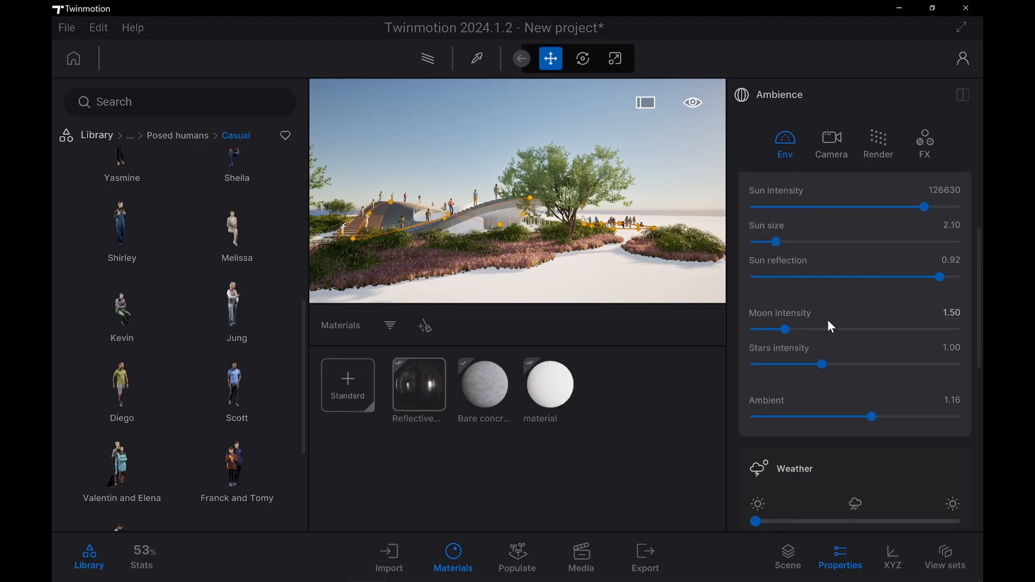
{"action": "scroll", "coordinate": [814, 322], "scroll_direction": "down", "scroll_amount": 1}
{"action": "scroll", "coordinate": [816, 320], "scroll_direction": "down", "scroll_amount": 1}
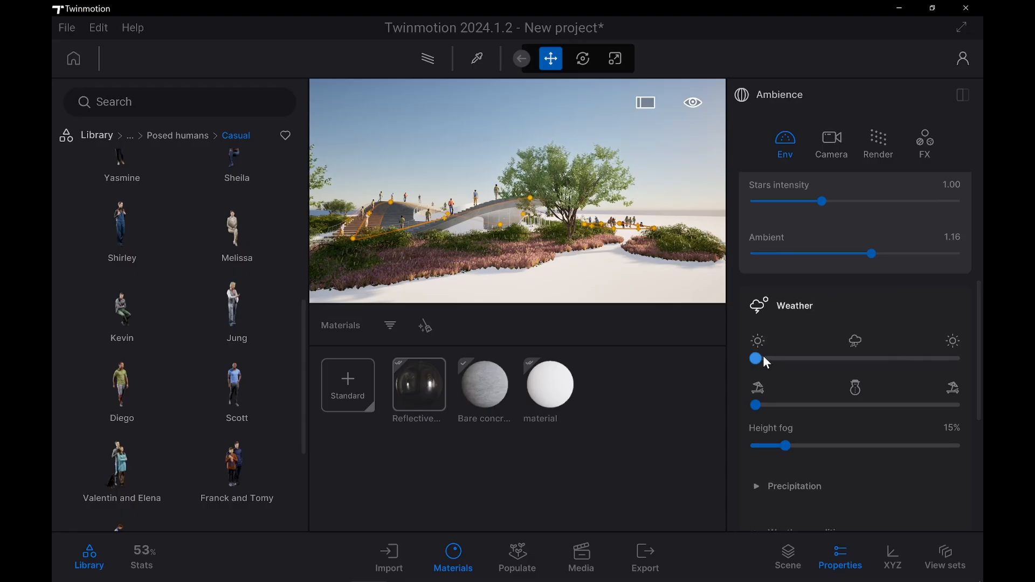
{"action": "left_click_drag", "start_coordinate": [756, 359], "coordinate": [804, 360]}
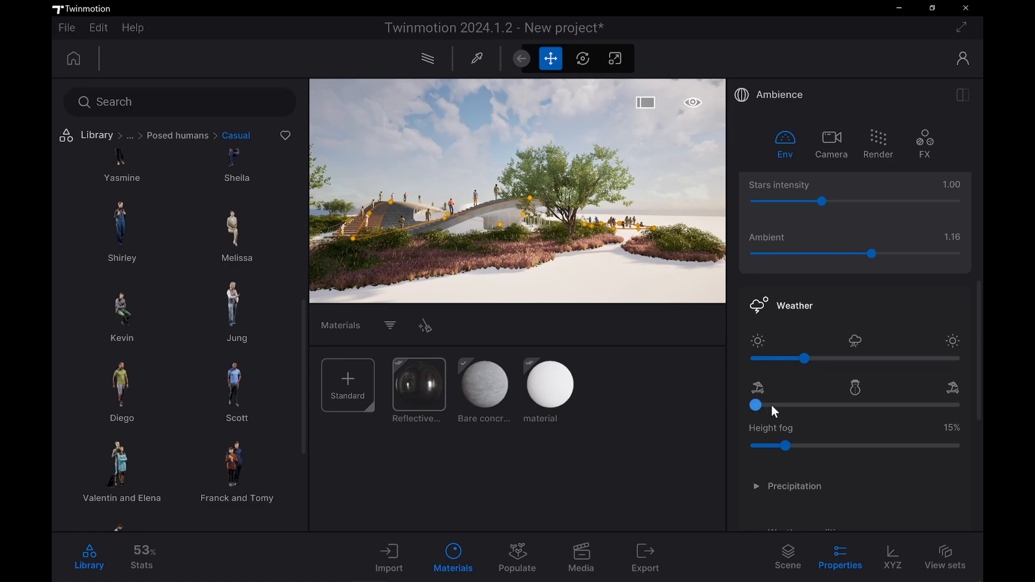
Try the season setting at snowy winter and bring it back toward the warm season
{"action": "left_click_drag", "start_coordinate": [756, 406], "coordinate": [795, 405]}
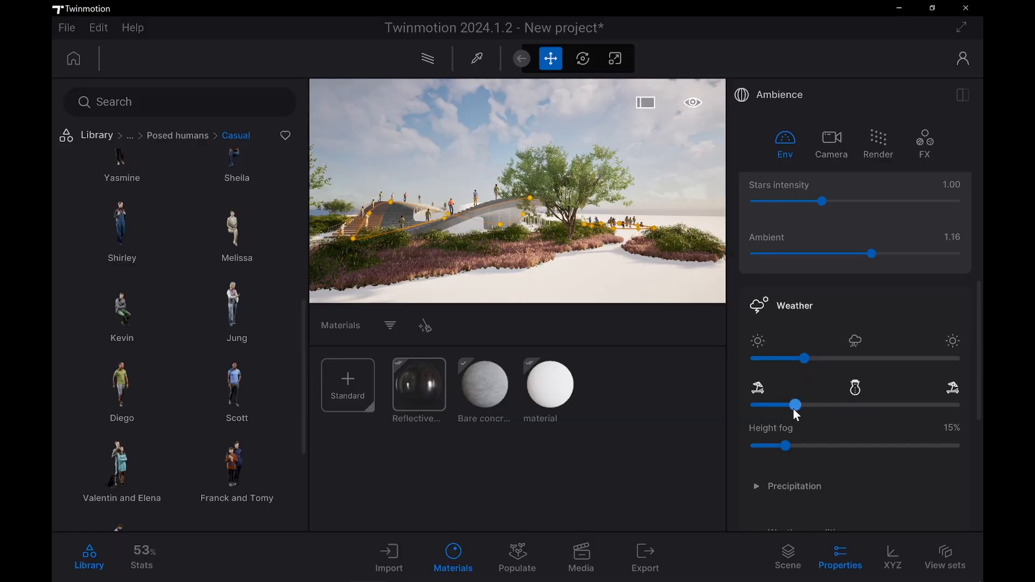
{"action": "left_click_drag", "start_coordinate": [793, 408], "coordinate": [858, 412]}
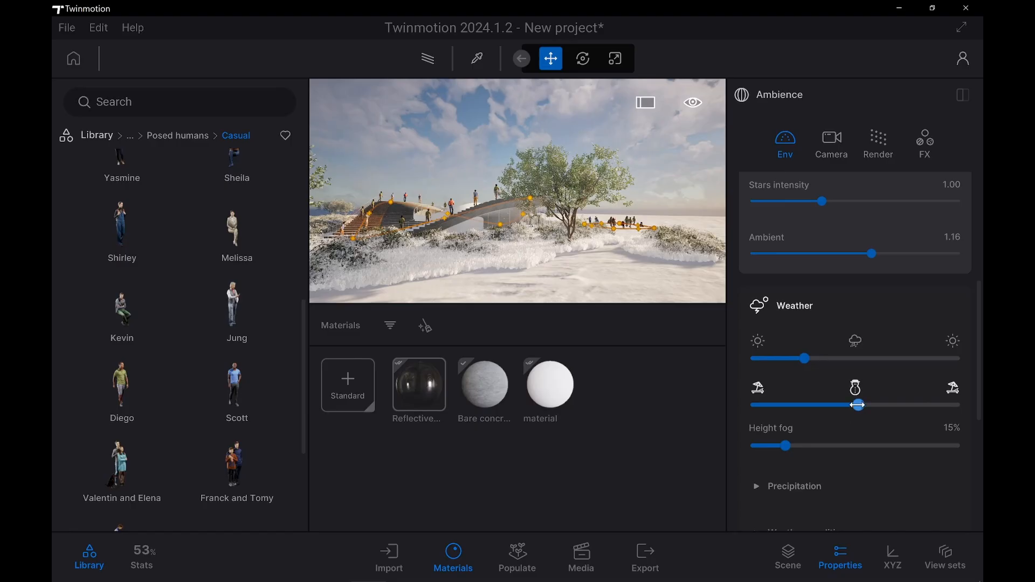
{"action": "left_click_drag", "start_coordinate": [858, 404], "coordinate": [717, 405]}
{"action": "left_click_drag", "start_coordinate": [782, 412], "coordinate": [782, 413]}
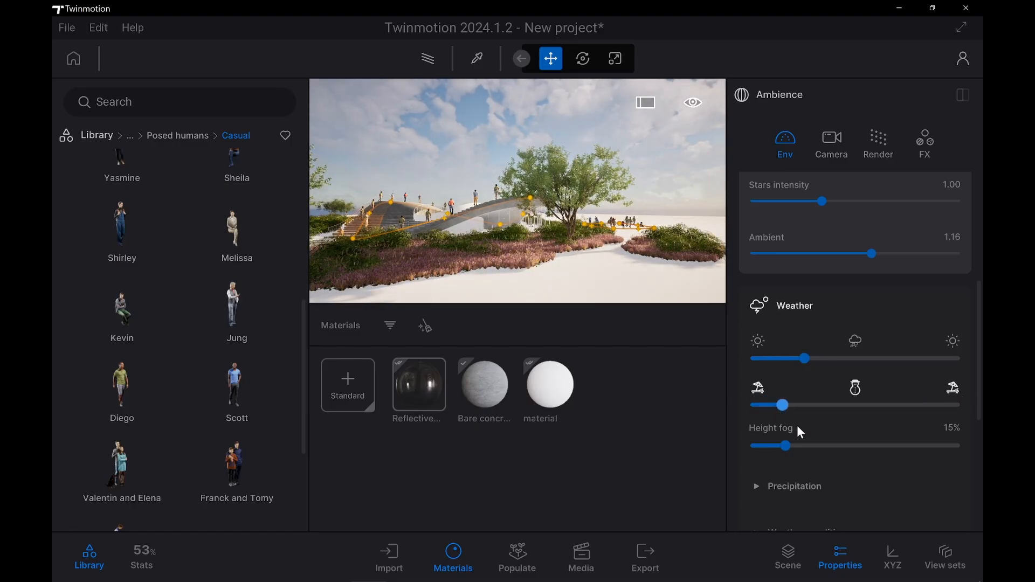
Try a height fog of 95%, and set the height fog to 0%
{"action": "left_click_drag", "start_coordinate": [788, 451], "coordinate": [943, 455]}
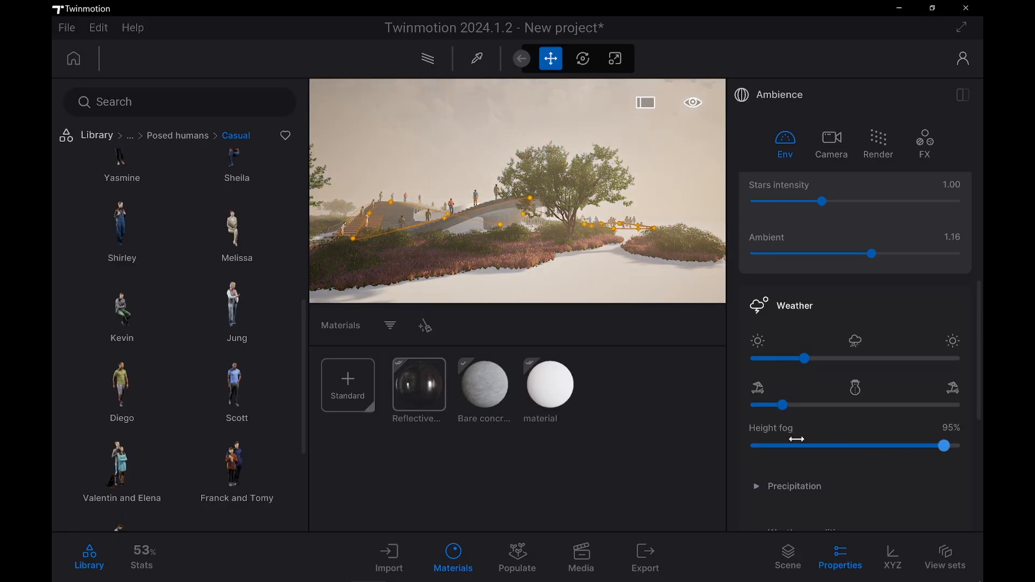
{"action": "left_click_drag", "start_coordinate": [795, 446], "coordinate": [755, 446]}
{"action": "scroll", "coordinate": [792, 415], "scroll_direction": "down", "scroll_amount": 2}
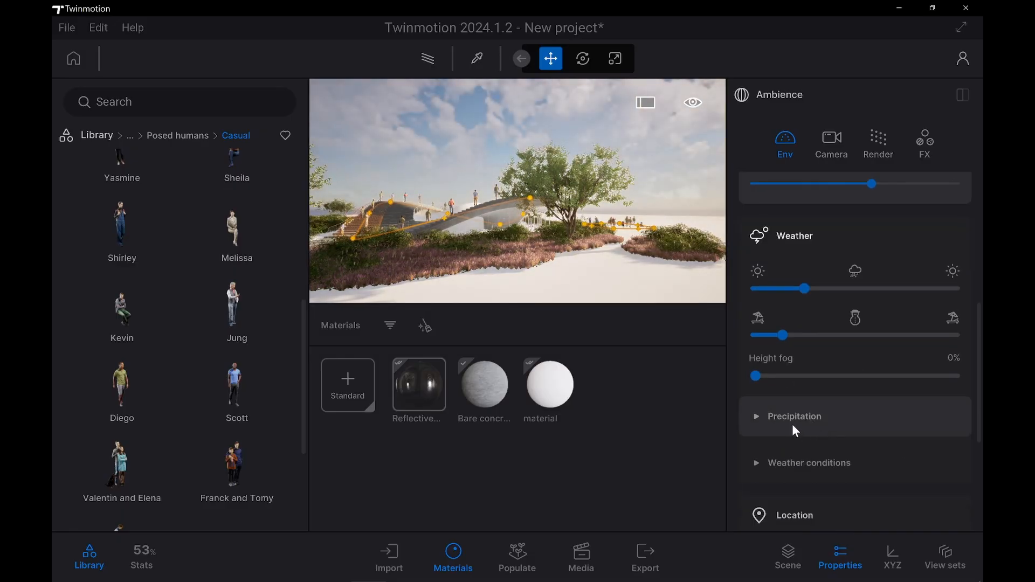
Expand the Precipitation settings, shift the weather to an overcast rainy sky, and set the precipitation brightness boost to 0.65
{"action": "left_click", "coordinate": [751, 416]}
{"action": "scroll", "coordinate": [821, 389], "scroll_direction": "down", "scroll_amount": 4}
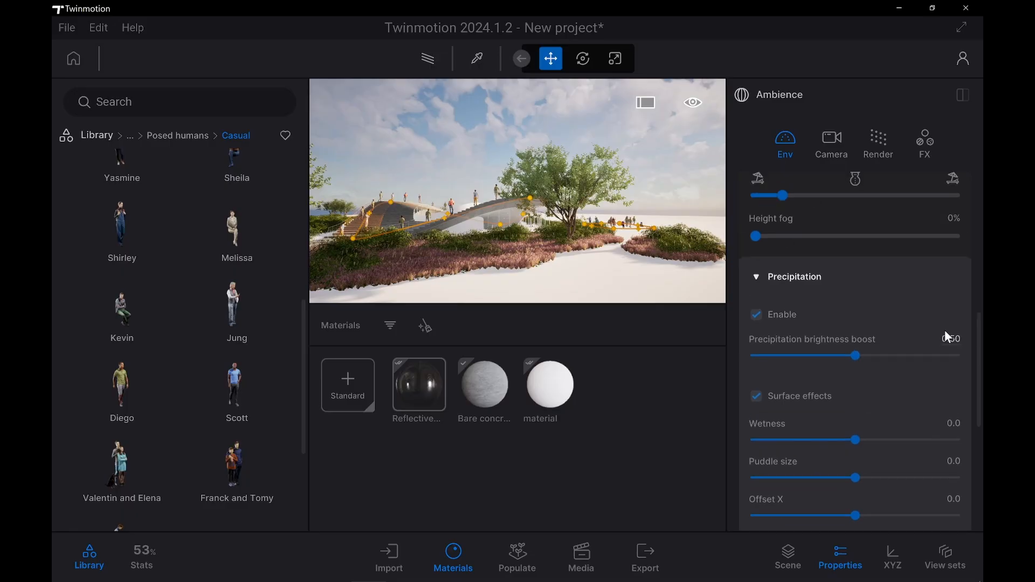
{"action": "scroll", "coordinate": [875, 291], "scroll_direction": "up", "scroll_amount": 5}
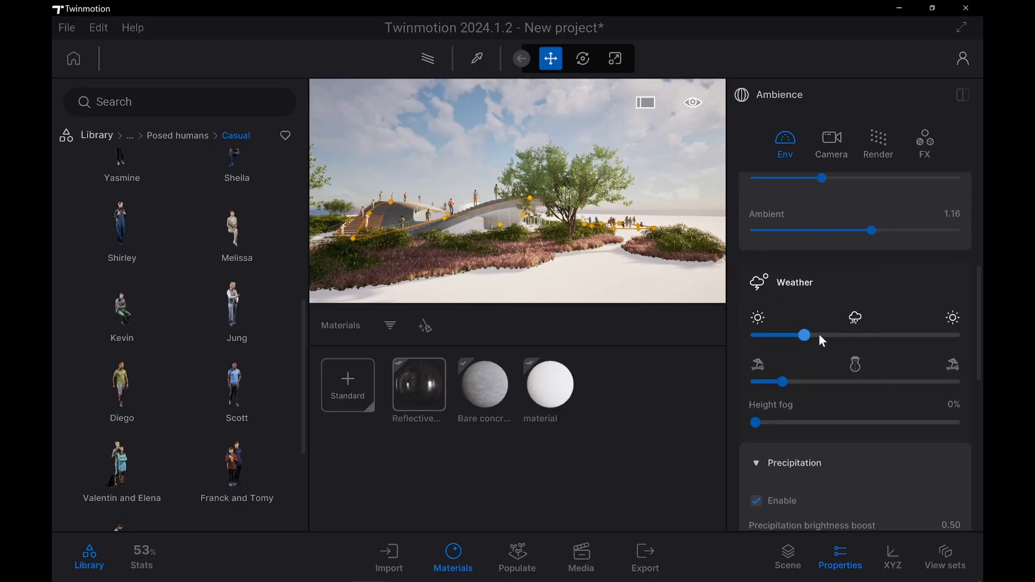
{"action": "left_click_drag", "start_coordinate": [804, 335], "coordinate": [852, 338]}
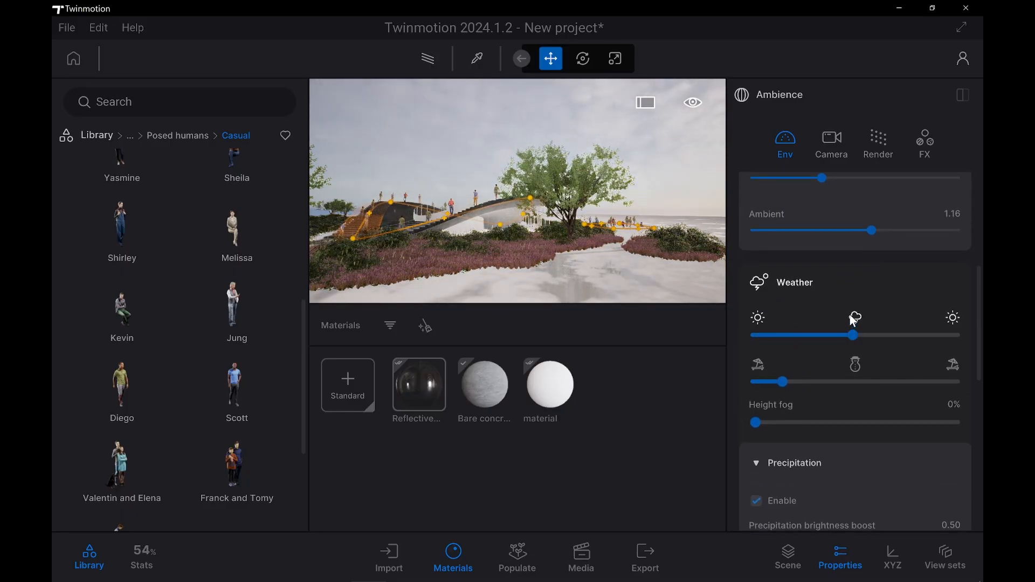
{"action": "scroll", "coordinate": [849, 316], "scroll_direction": "down", "scroll_amount": 4}
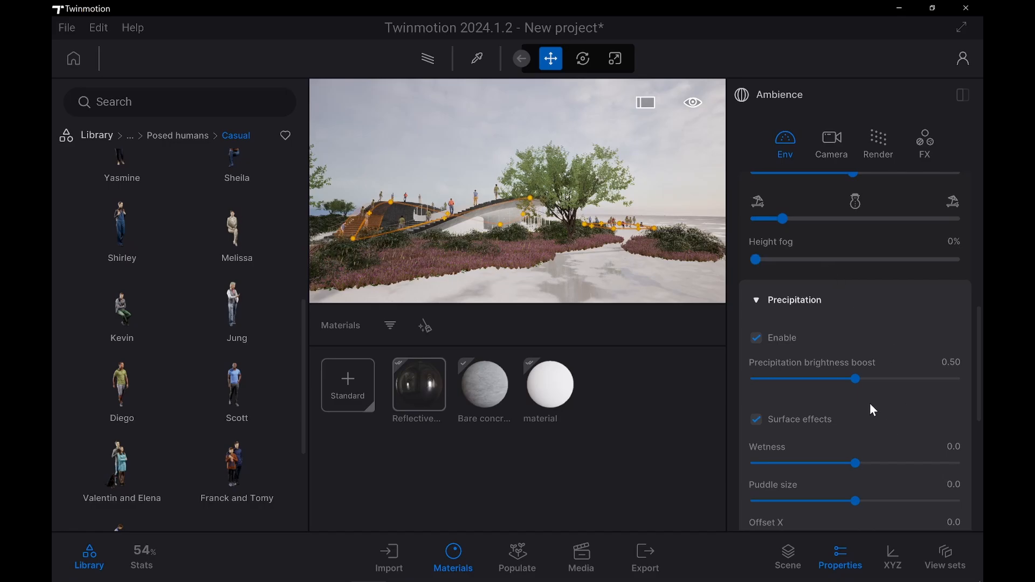
{"action": "left_click_drag", "start_coordinate": [856, 379], "coordinate": [884, 380]}
Set the season fully to summer at the start of its range
{"action": "scroll", "coordinate": [885, 426], "scroll_direction": "down", "scroll_amount": 2}
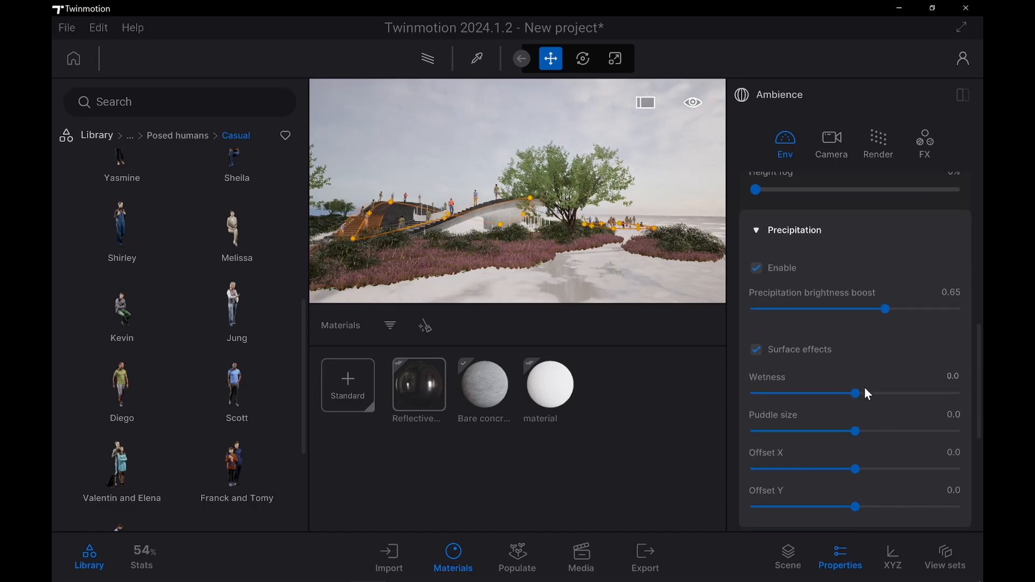
{"action": "scroll", "coordinate": [876, 354], "scroll_direction": "up", "scroll_amount": 5}
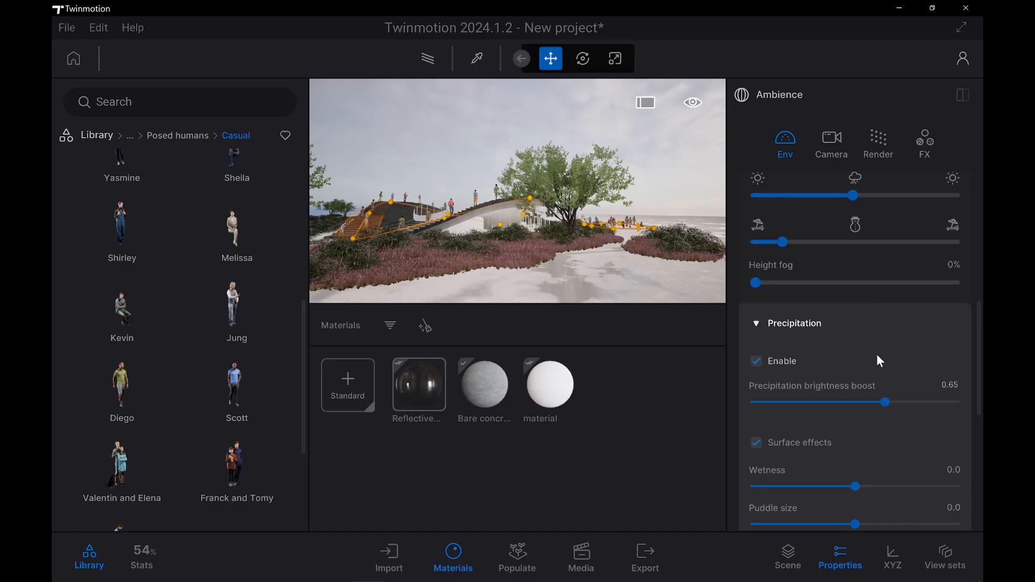
{"action": "left_click_drag", "start_coordinate": [851, 336], "coordinate": [755, 335]}
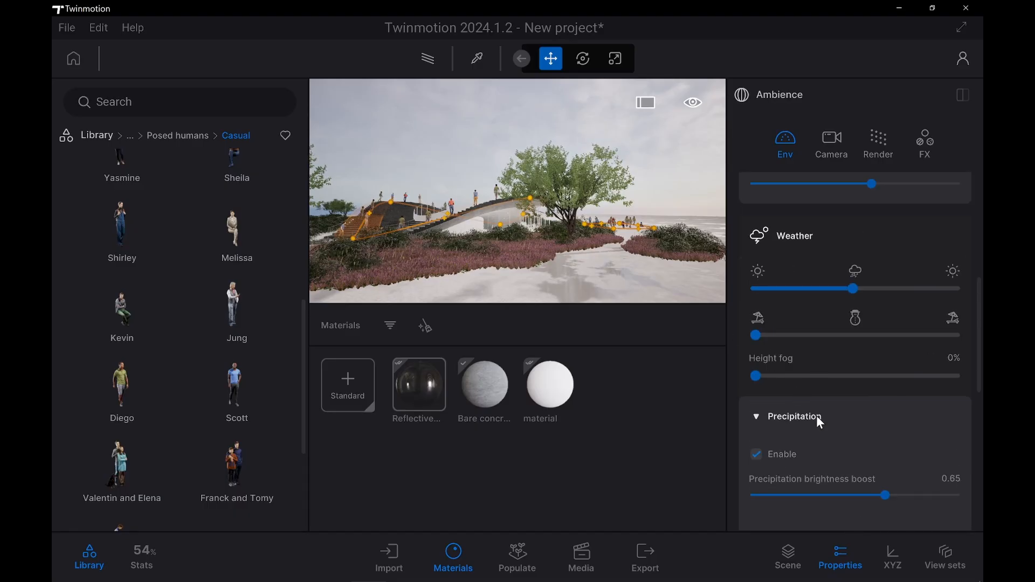
Expand the Weather conditions and examine the wind speed, wind direction and vegetation growth settings
{"action": "scroll", "coordinate": [818, 410], "scroll_direction": "down", "scroll_amount": 10}
{"action": "scroll", "coordinate": [821, 413], "scroll_direction": "down", "scroll_amount": 2}
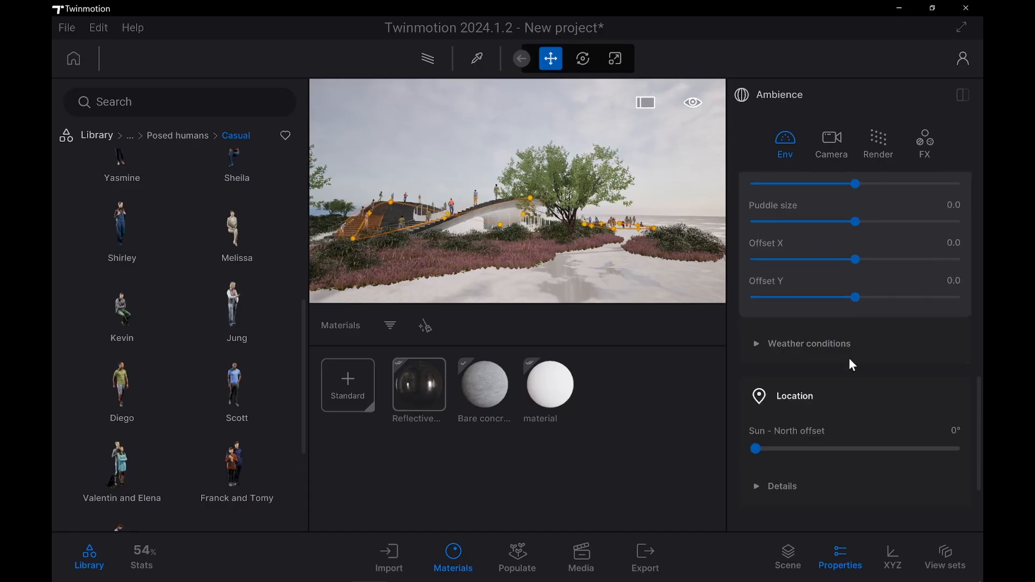
{"action": "left_click", "coordinate": [841, 349]}
{"action": "scroll", "coordinate": [905, 386], "scroll_direction": "down", "scroll_amount": 1}
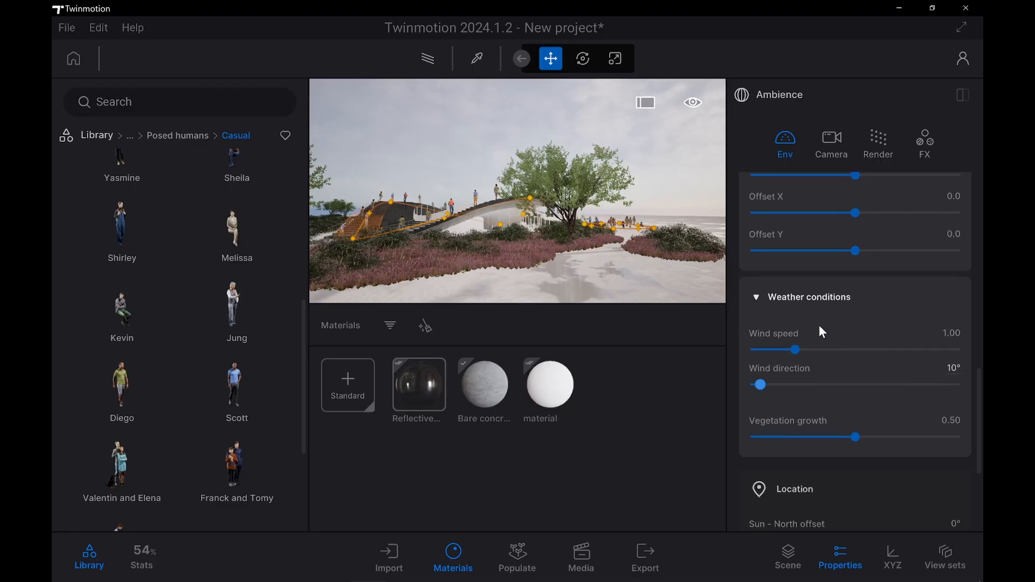
{"action": "scroll", "coordinate": [817, 322], "scroll_direction": "down", "scroll_amount": 1}
{"action": "scroll", "coordinate": [817, 322], "scroll_direction": "down", "scroll_amount": 1}
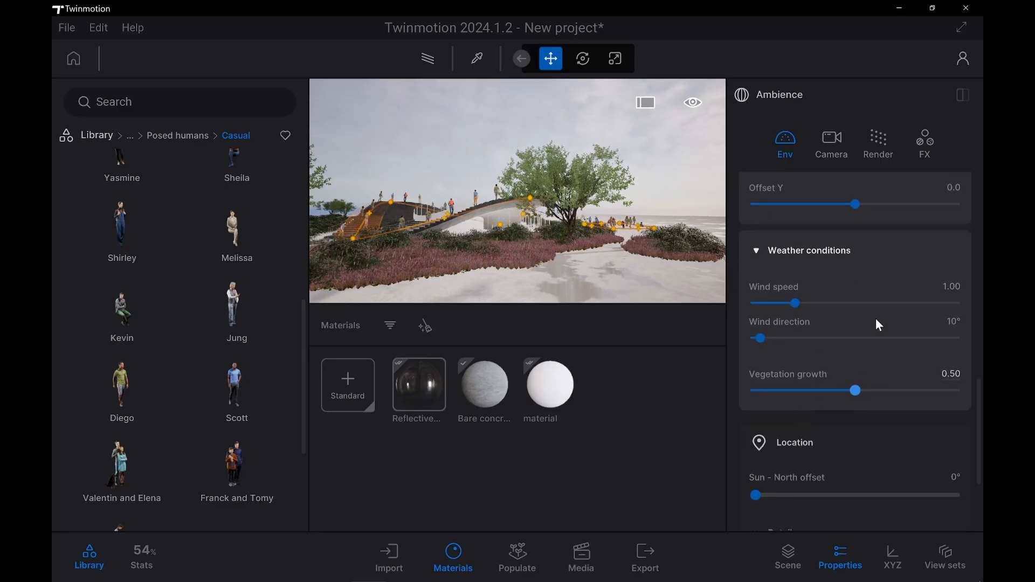
In the Location settings, set the month to March and the Sun - North offset to 165°
{"action": "scroll", "coordinate": [876, 319], "scroll_direction": "down", "scroll_amount": 4}
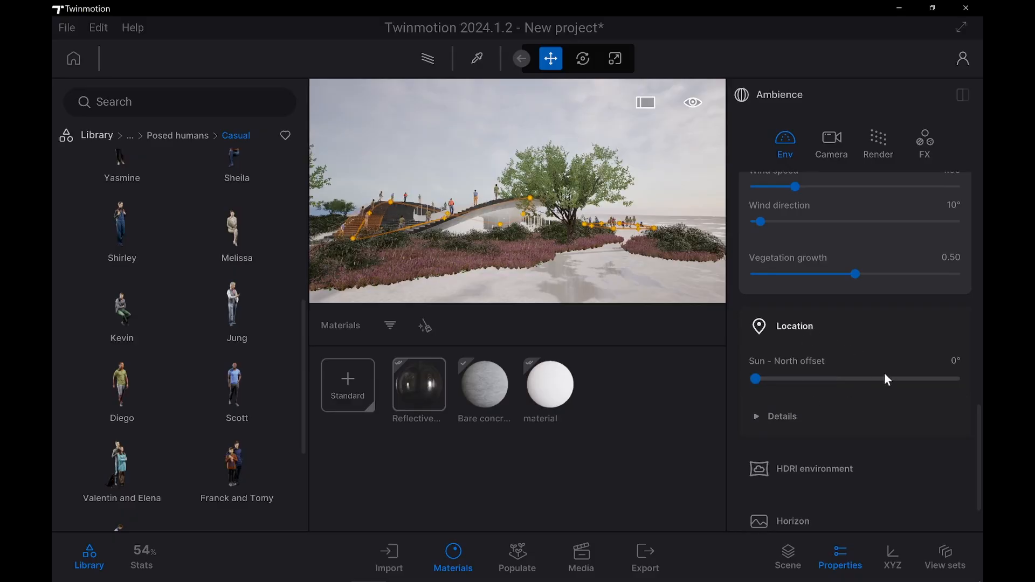
{"action": "left_click", "coordinate": [763, 419]}
{"action": "scroll", "coordinate": [905, 406], "scroll_direction": "down", "scroll_amount": 8}
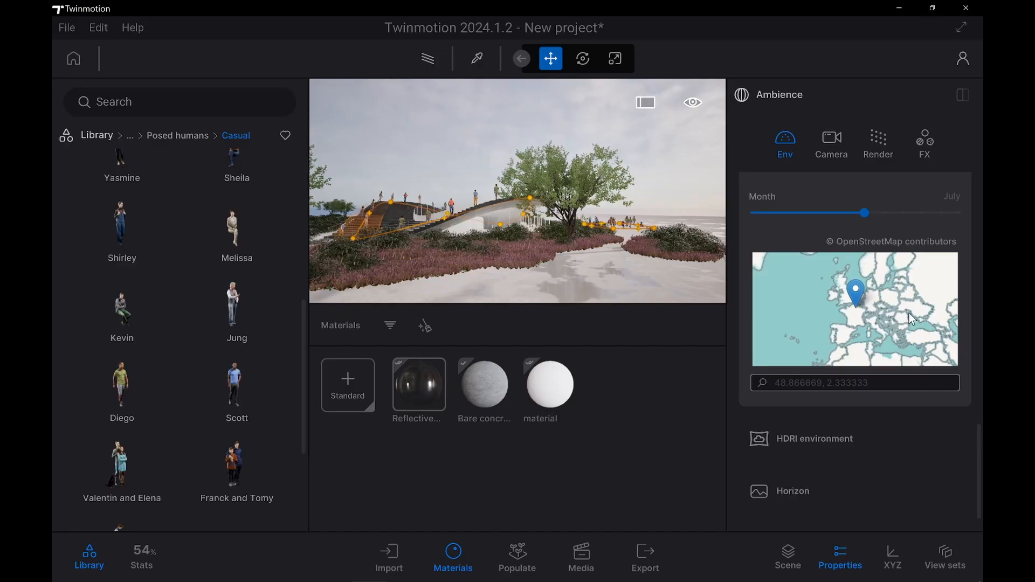
{"action": "scroll", "coordinate": [891, 310], "scroll_direction": "up", "scroll_amount": 2}
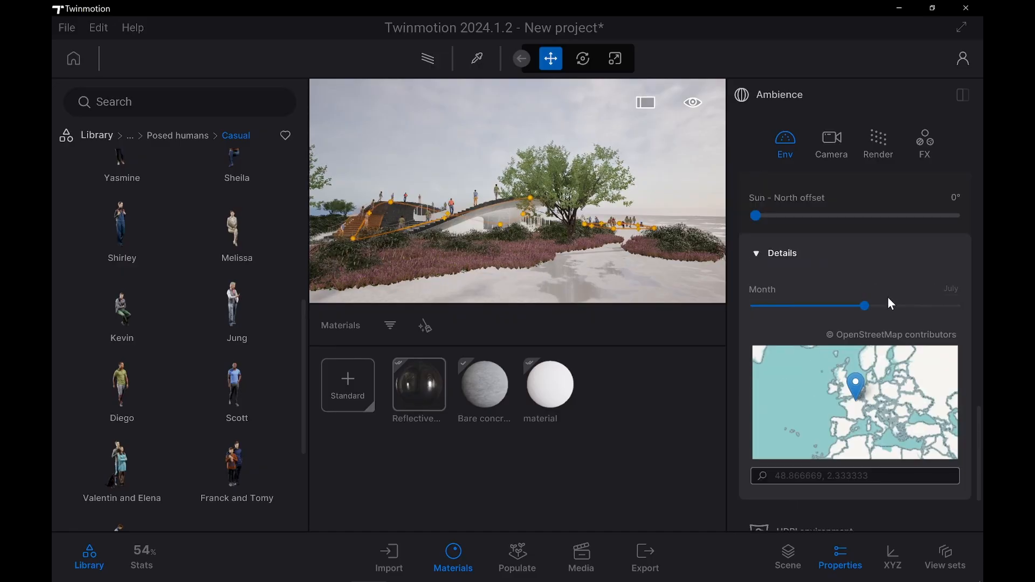
{"action": "scroll", "coordinate": [888, 303], "scroll_direction": "up", "scroll_amount": 2}
{"action": "left_click_drag", "start_coordinate": [846, 374], "coordinate": [790, 376]}
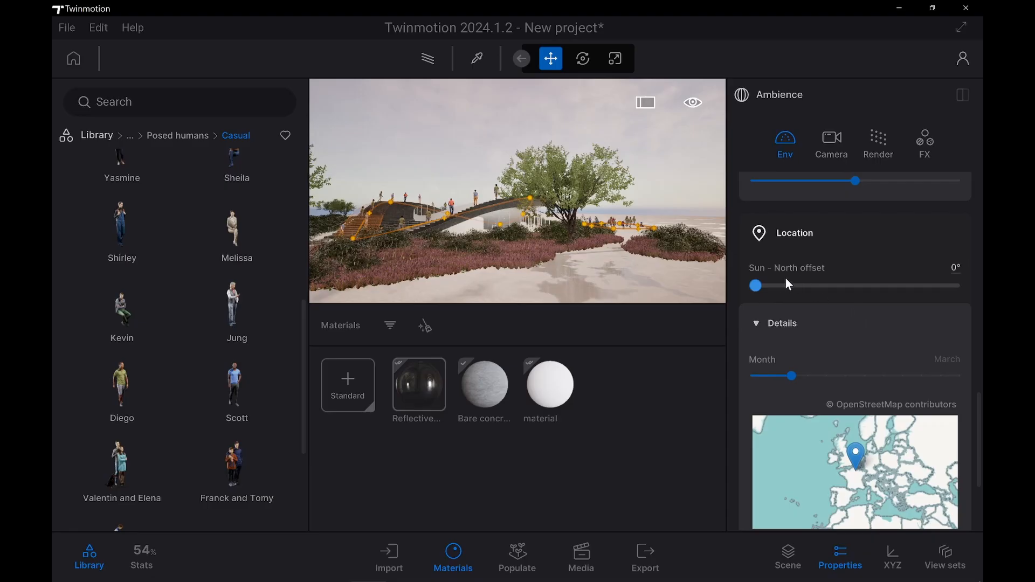
{"action": "left_click_drag", "start_coordinate": [757, 285], "coordinate": [844, 290]}
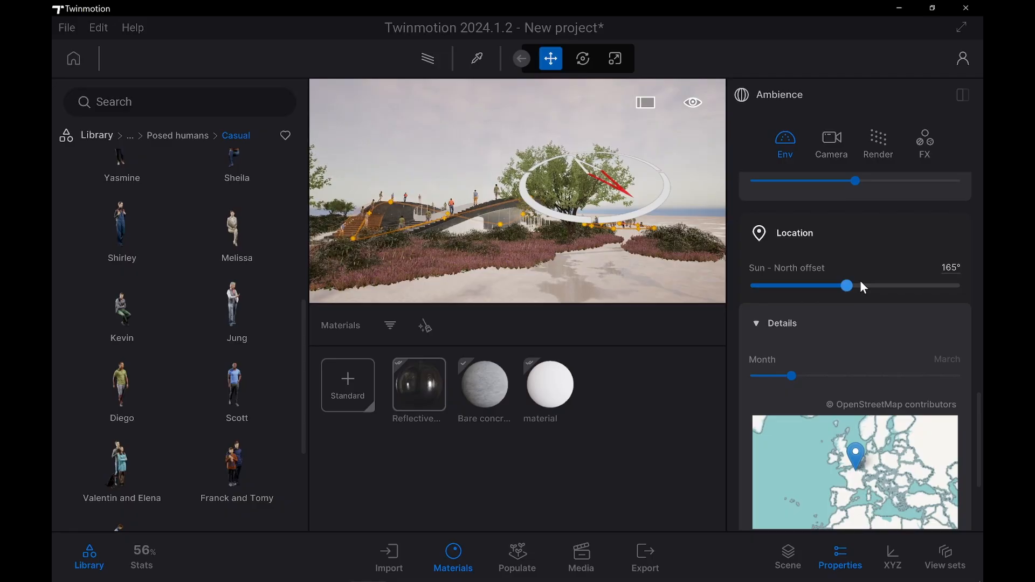
Shift the weather back to a clear, sunny sky near the start of its range
{"action": "scroll", "coordinate": [854, 237], "scroll_direction": "up", "scroll_amount": 4}
{"action": "scroll", "coordinate": [856, 258], "scroll_direction": "up", "scroll_amount": 8}
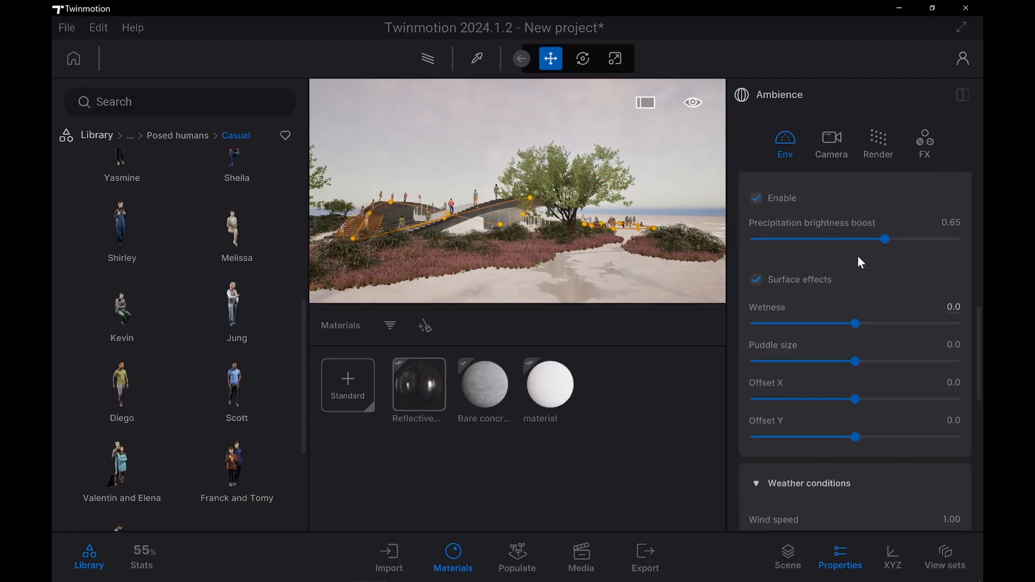
{"action": "left_click_drag", "start_coordinate": [853, 289], "coordinate": [762, 289]}
{"action": "scroll", "coordinate": [833, 415], "scroll_direction": "up", "scroll_amount": 1}
Enable the Horizon with the City picture, rotate it to 132°, and view the other available horizon pictures
{"action": "scroll", "coordinate": [834, 418], "scroll_direction": "down", "scroll_amount": 10}
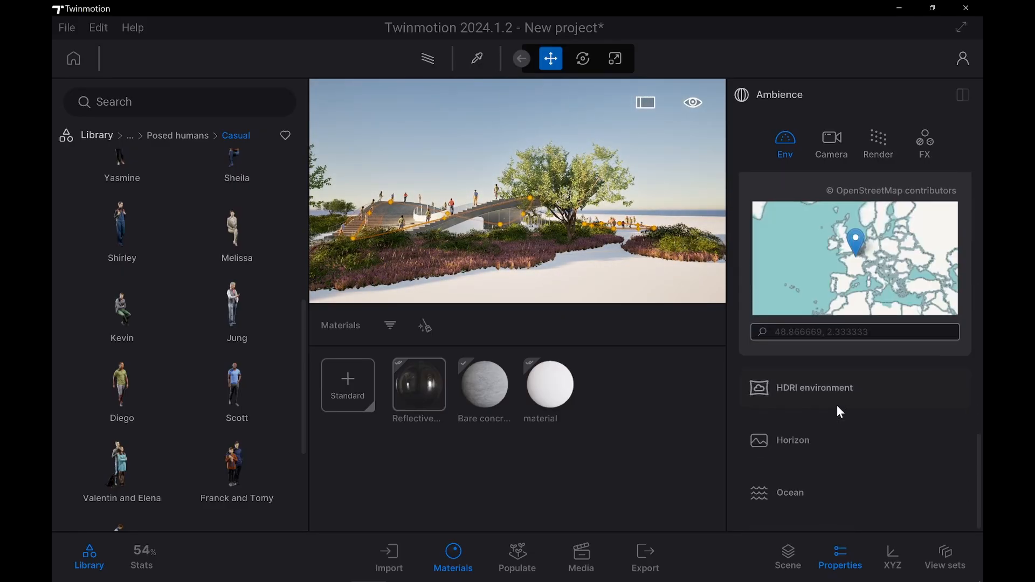
{"action": "left_click", "coordinate": [798, 437]}
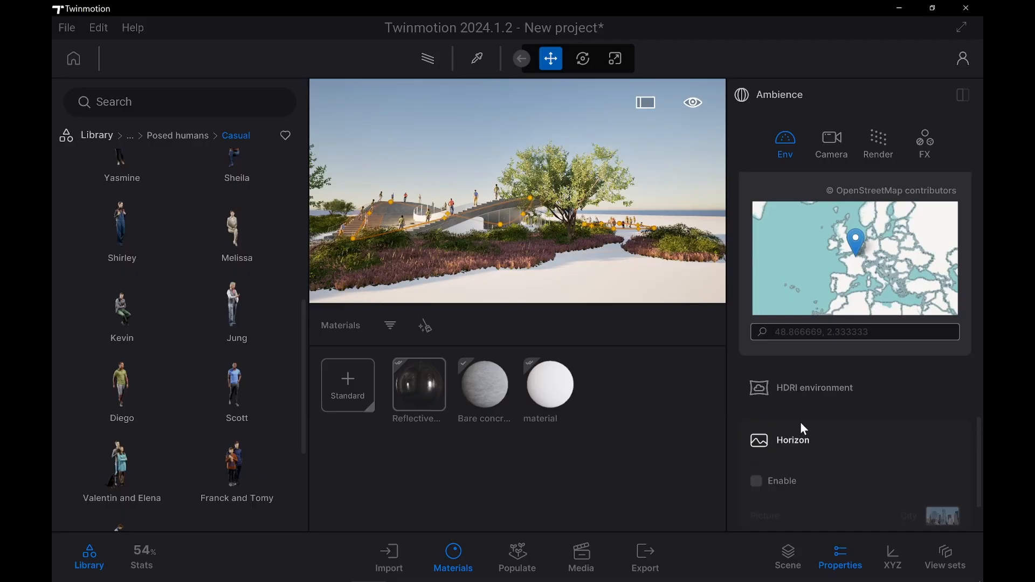
{"action": "left_click", "coordinate": [772, 363]}
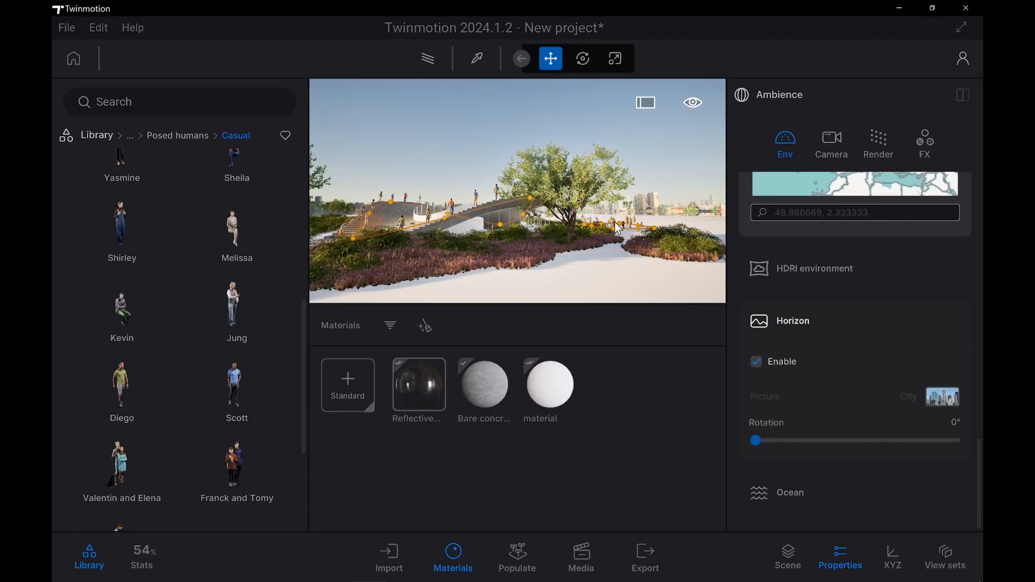
{"action": "left_click_drag", "start_coordinate": [762, 441], "coordinate": [829, 444]}
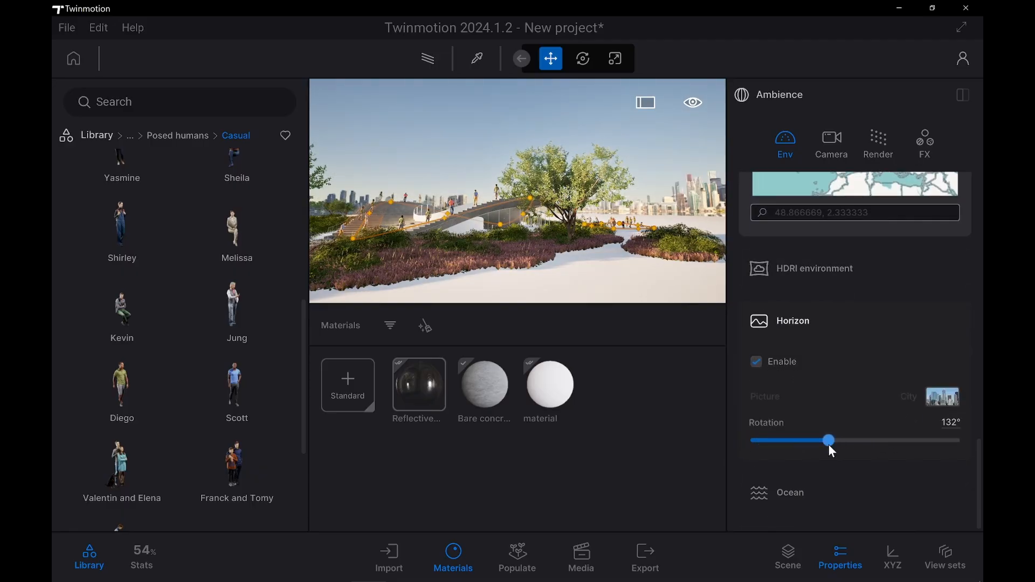
{"action": "left_click", "coordinate": [942, 398]}
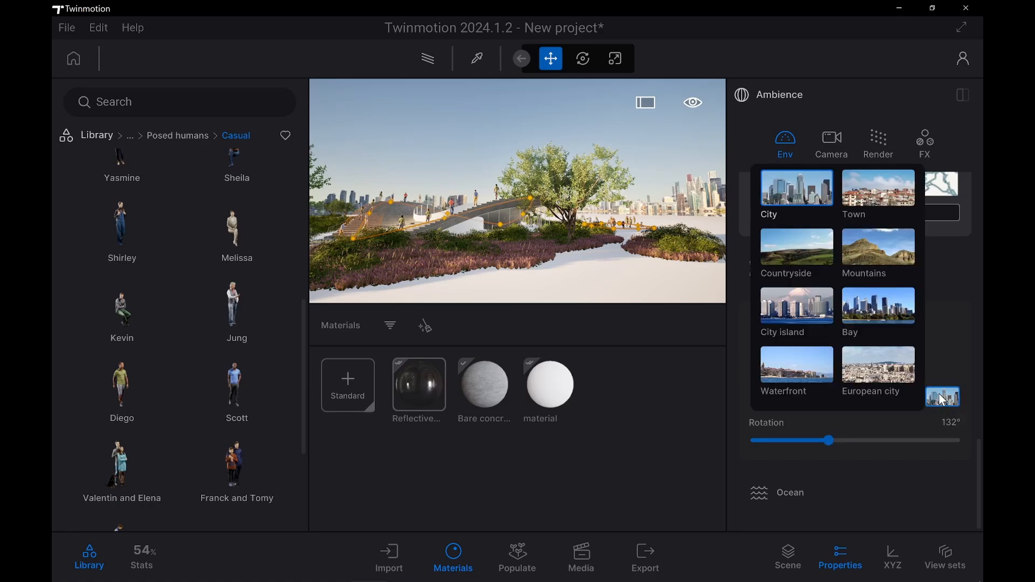
{"action": "left_click", "coordinate": [962, 320]}
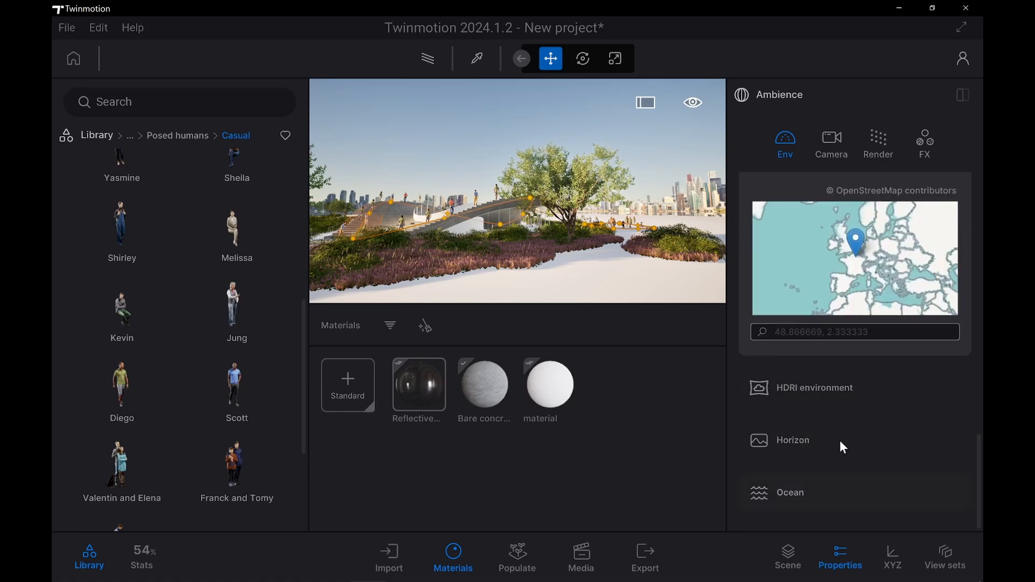
In the camera settings, keep auto-exposure enabled, set the exposure to 1.35, and set the white balance to 5885K
{"action": "scroll", "coordinate": [839, 474], "scroll_direction": "up", "scroll_amount": 15}
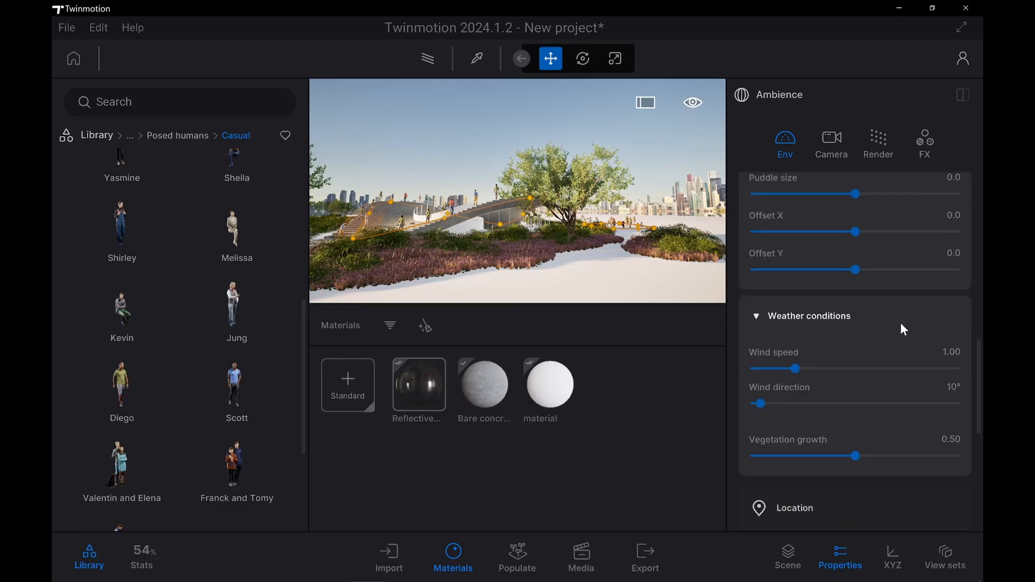
{"action": "scroll", "coordinate": [907, 319], "scroll_direction": "up", "scroll_amount": 12}
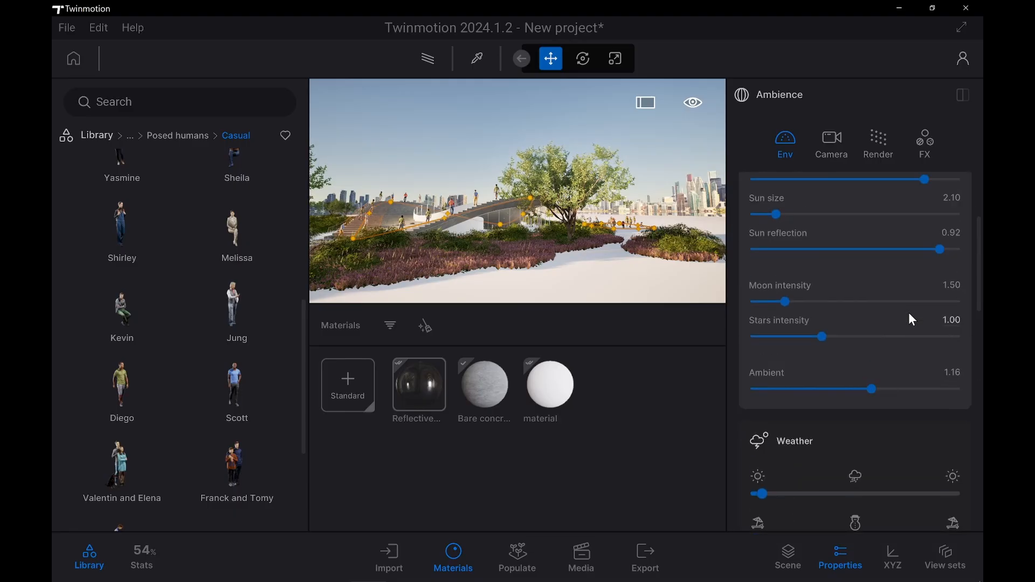
{"action": "left_click", "coordinate": [830, 144]}
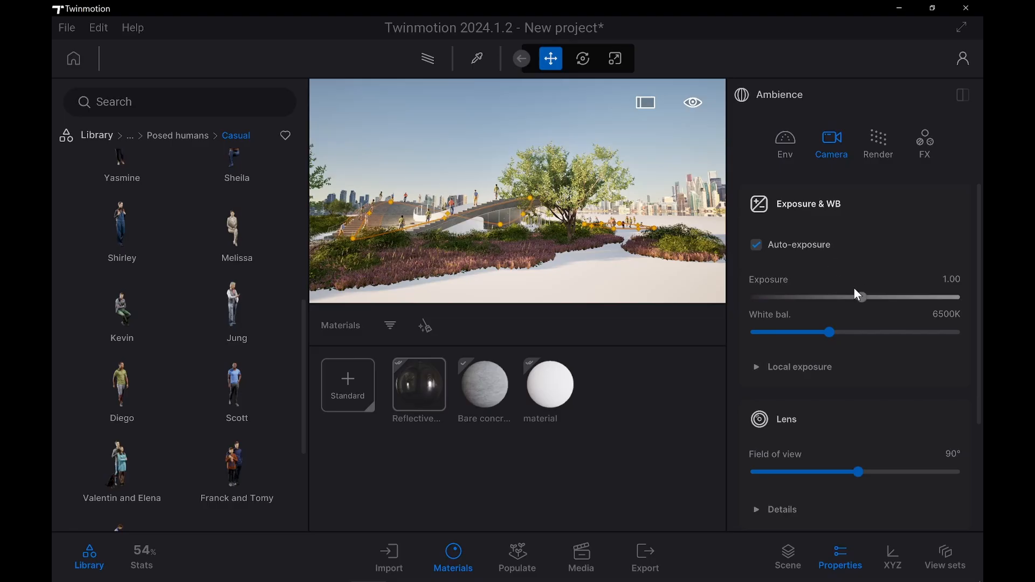
{"action": "left_click", "coordinate": [802, 246]}
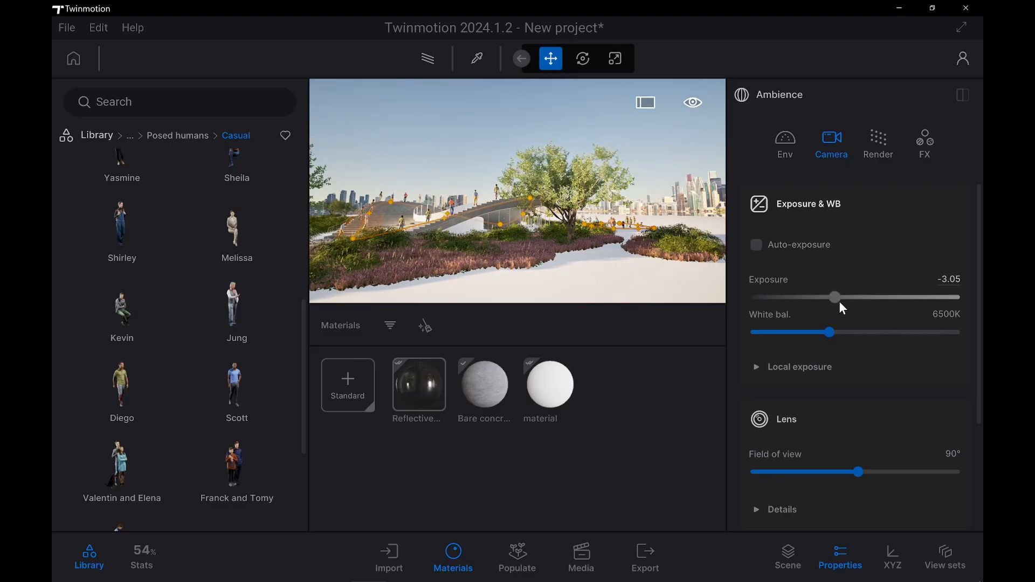
{"action": "left_click", "coordinate": [811, 249]}
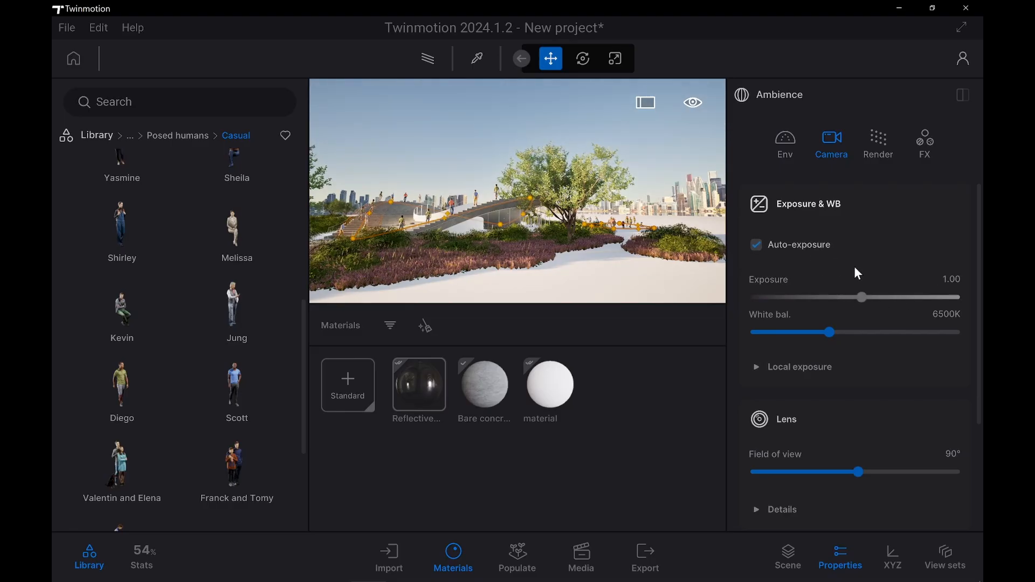
{"action": "left_click_drag", "start_coordinate": [864, 297], "coordinate": [863, 296]}
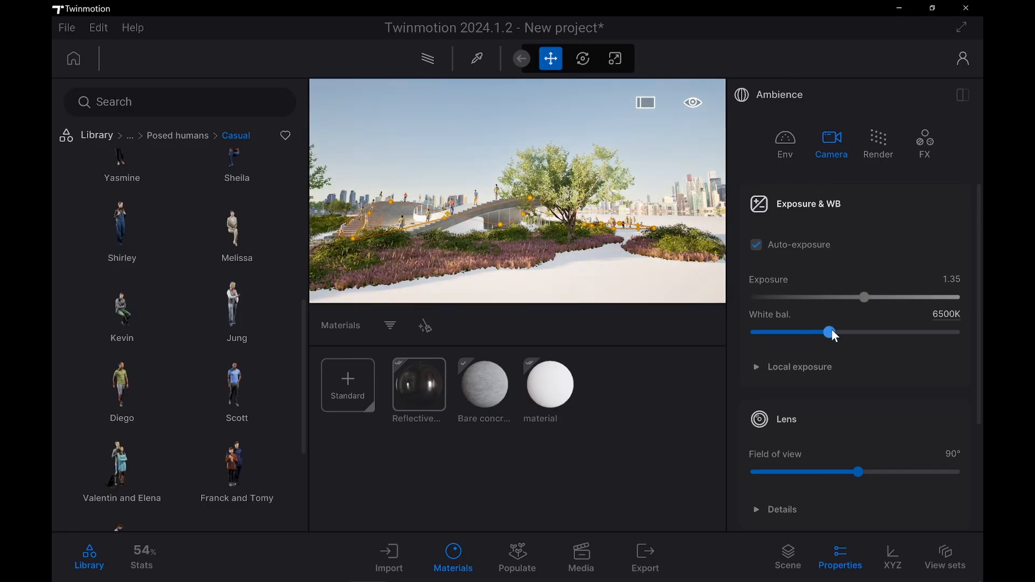
{"action": "mouse_move", "coordinate": [829, 335]}
{"action": "left_mouse_down"}
{"action": "mouse_move", "coordinate": [861, 334]}
{"action": "mouse_move", "coordinate": [807, 336]}
{"action": "mouse_move", "coordinate": [854, 335]}
{"action": "mouse_move", "coordinate": [820, 336]}
{"action": "left_mouse_up"}
Expand the Lens details, try fields of view of 67° and 43°, and set the field of view to 99°
{"action": "scroll", "coordinate": [857, 328], "scroll_direction": "down", "scroll_amount": 3}
{"action": "left_click", "coordinate": [760, 364]}
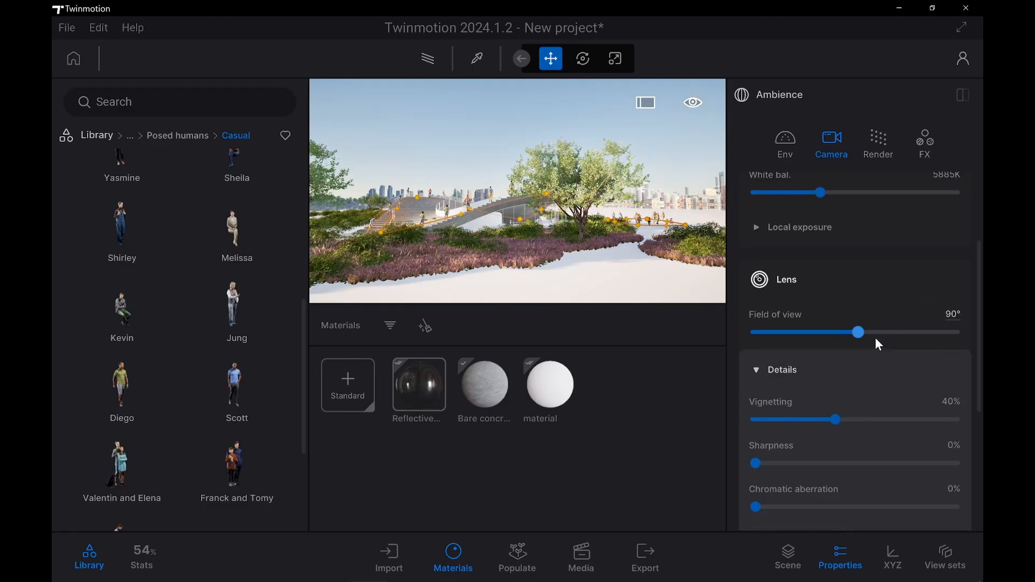
{"action": "mouse_move", "coordinate": [862, 332]}
{"action": "left_mouse_down"}
{"action": "mouse_move", "coordinate": [791, 323]}
{"action": "mouse_move", "coordinate": [920, 329]}
{"action": "mouse_move", "coordinate": [834, 327]}
{"action": "mouse_move", "coordinate": [845, 333]}
{"action": "left_mouse_up"}
{"action": "scroll", "coordinate": [833, 327], "scroll_direction": "up", "scroll_amount": 1}
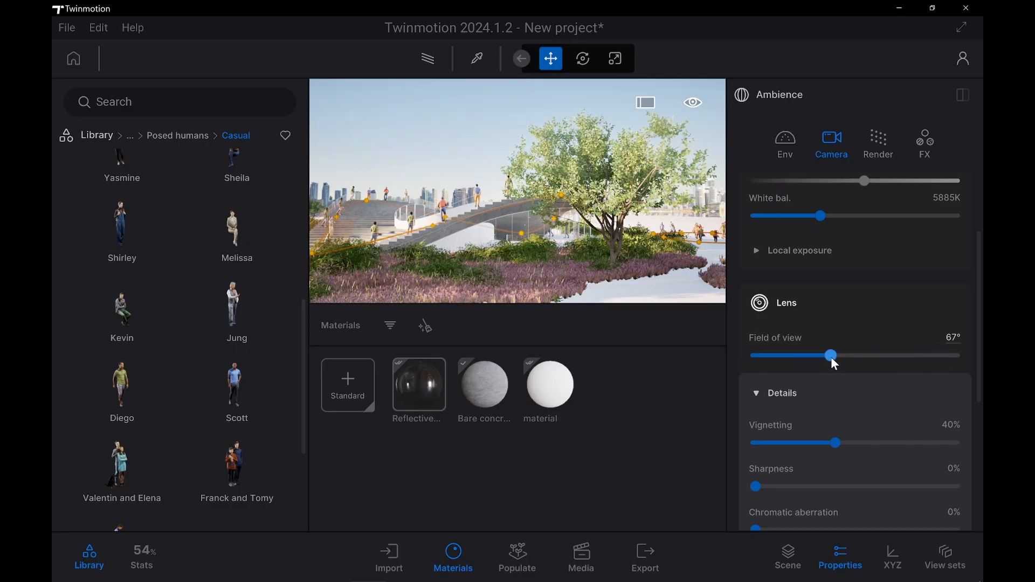
{"action": "left_click_drag", "start_coordinate": [829, 357], "coordinate": [801, 357]}
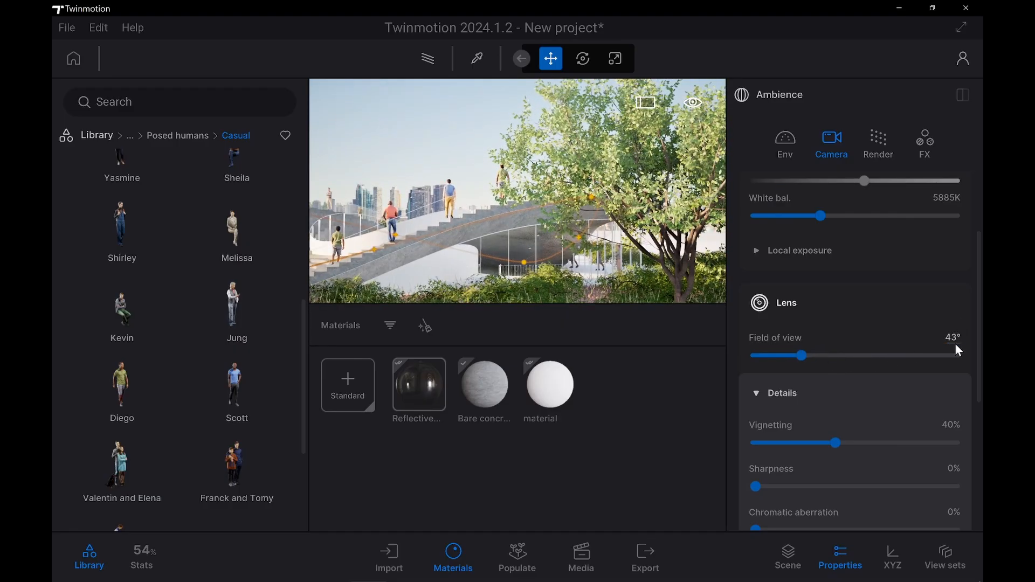
{"action": "left_click_drag", "start_coordinate": [801, 356], "coordinate": [869, 356]}
Try the Parallelism option in the Lens details, and turn it off again
{"action": "scroll", "coordinate": [878, 411], "scroll_direction": "down", "scroll_amount": 3}
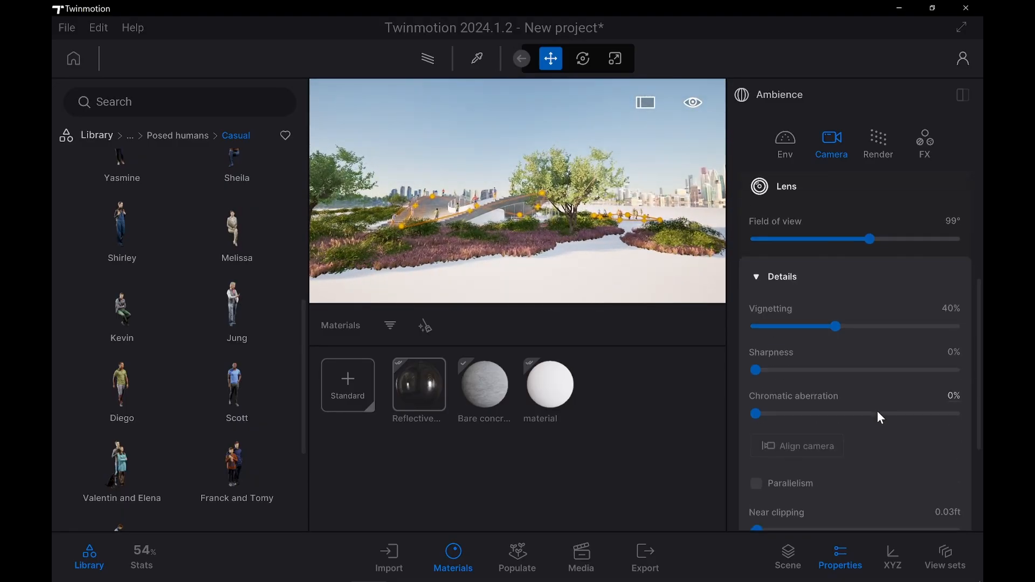
{"action": "scroll", "coordinate": [833, 419], "scroll_direction": "down", "scroll_amount": 2}
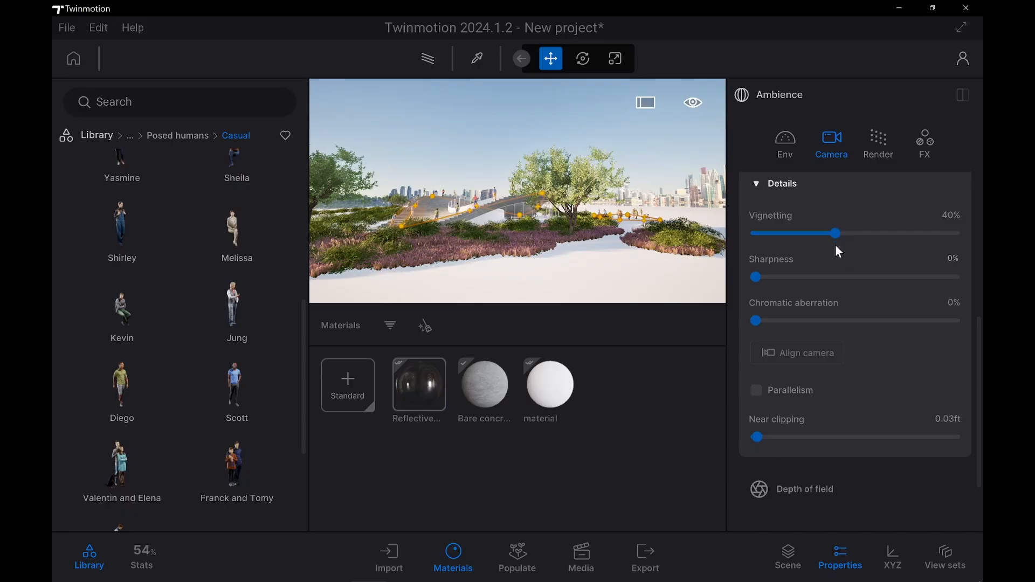
{"action": "scroll", "coordinate": [859, 322], "scroll_direction": "up", "scroll_amount": 1}
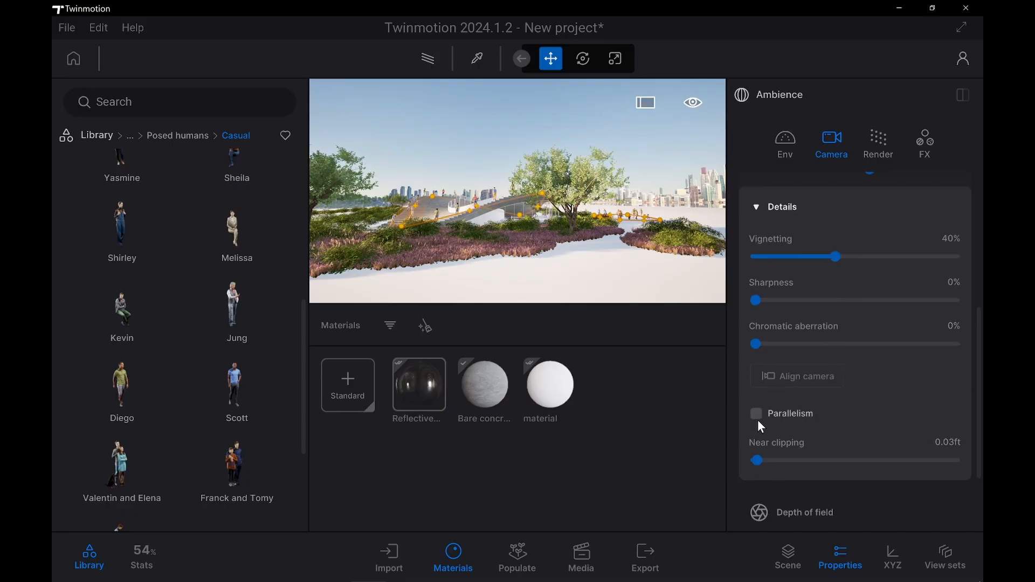
{"action": "mouse_move", "coordinate": [757, 416]}
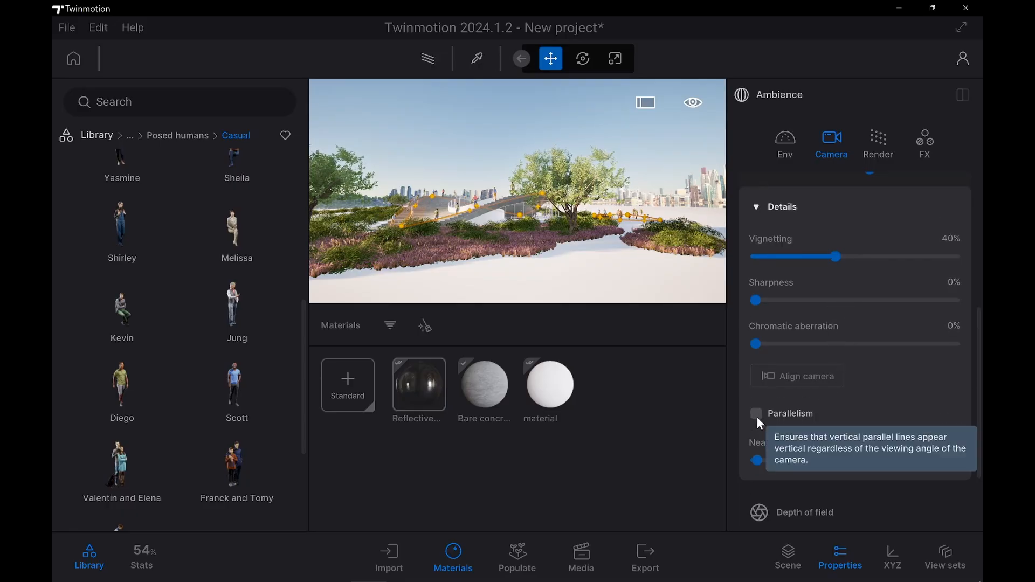
{"action": "left_click", "coordinate": [757, 414]}
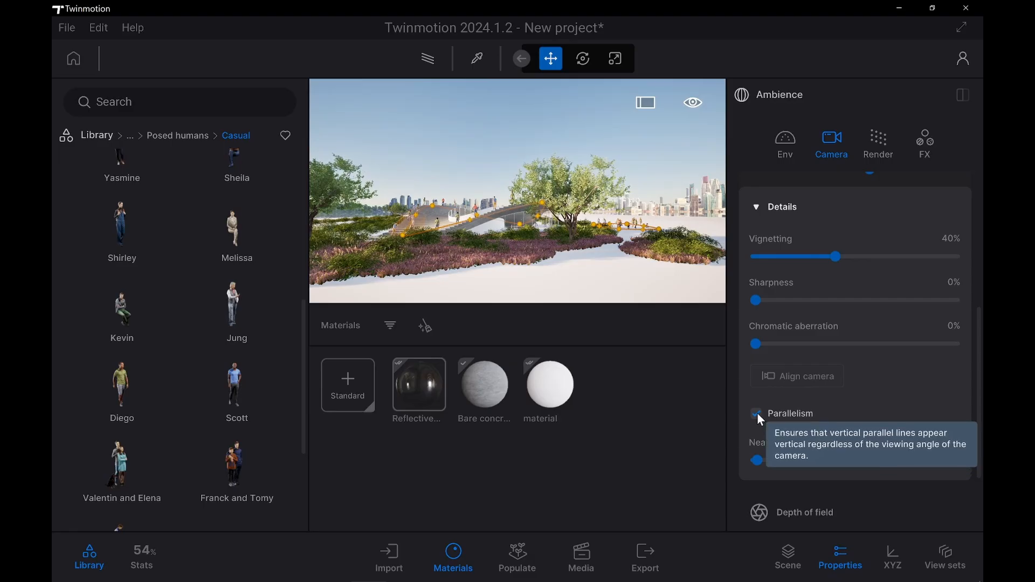
{"action": "left_click", "coordinate": [758, 414]}
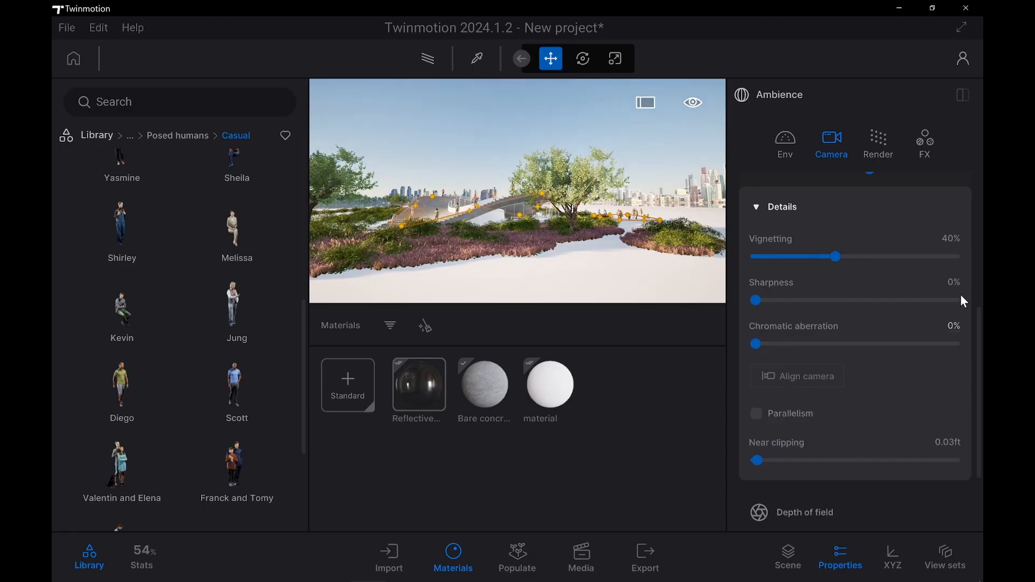
Expand the Depth of field settings and enable the effect
{"action": "scroll", "coordinate": [911, 402], "scroll_direction": "down", "scroll_amount": 3}
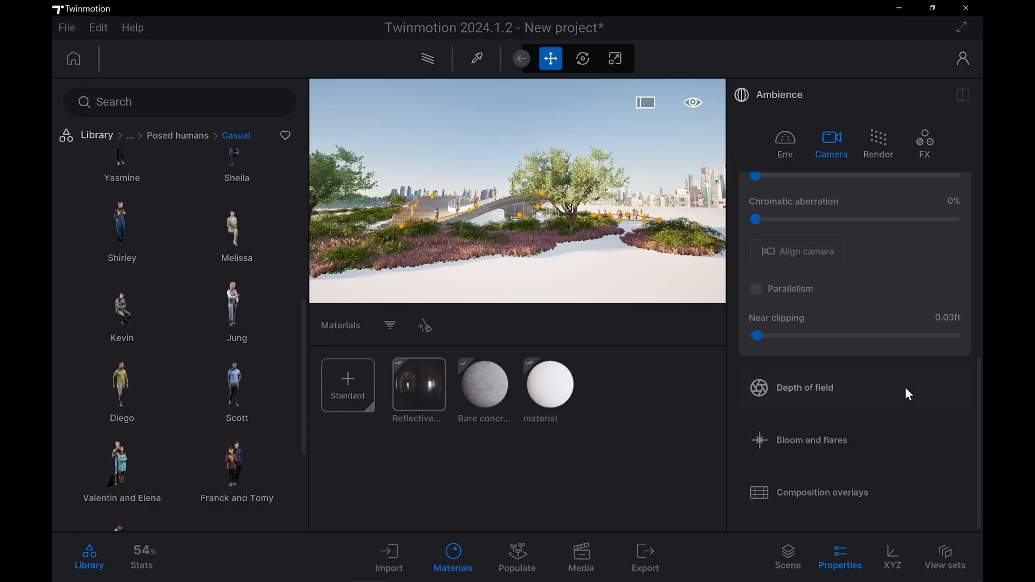
{"action": "left_click", "coordinate": [822, 386]}
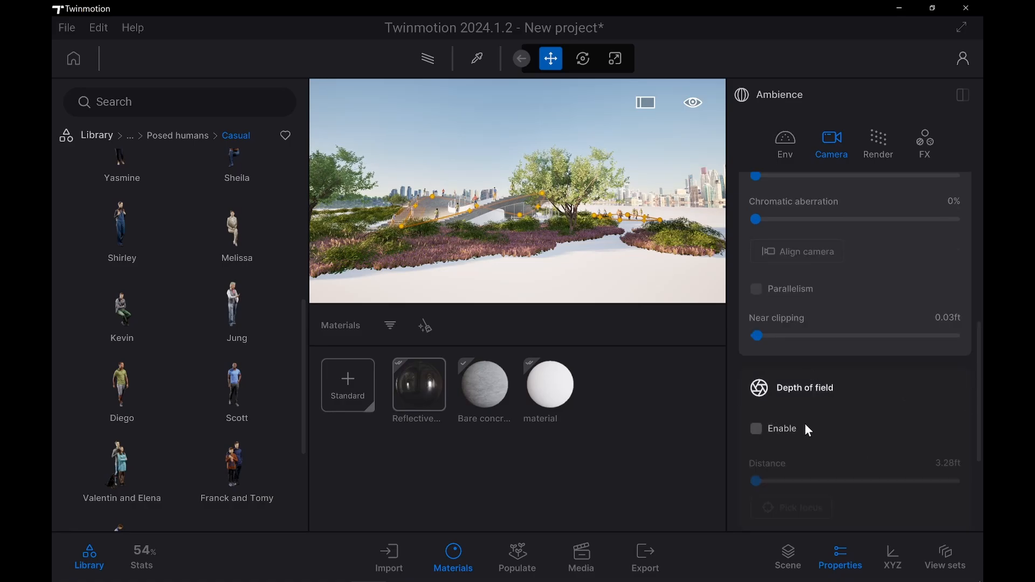
{"action": "left_click", "coordinate": [790, 425]}
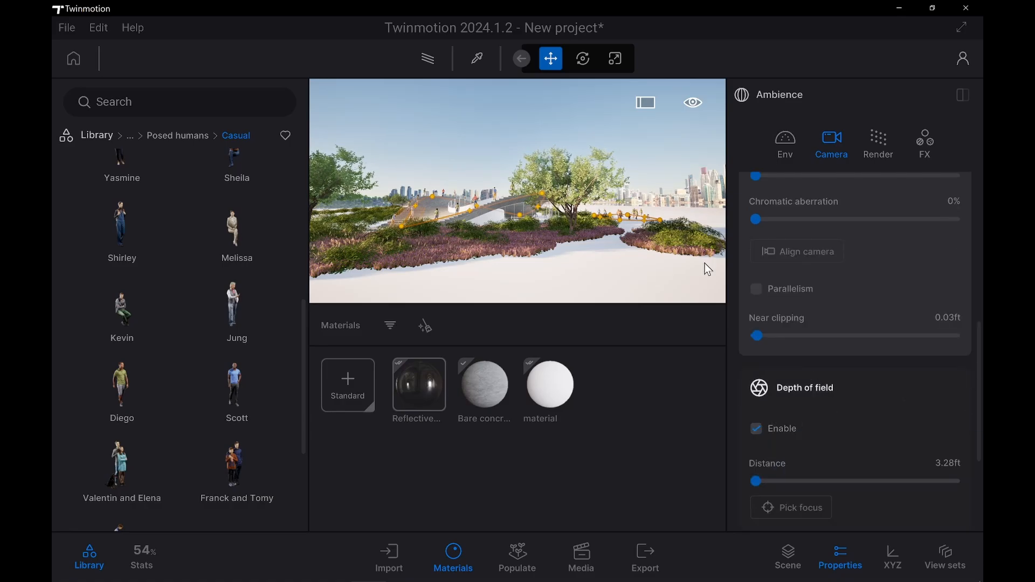
Pick the depth-of-field focus point on the bridge and set the bokeh shape to 11
{"action": "scroll", "coordinate": [815, 409], "scroll_direction": "down", "scroll_amount": 5}
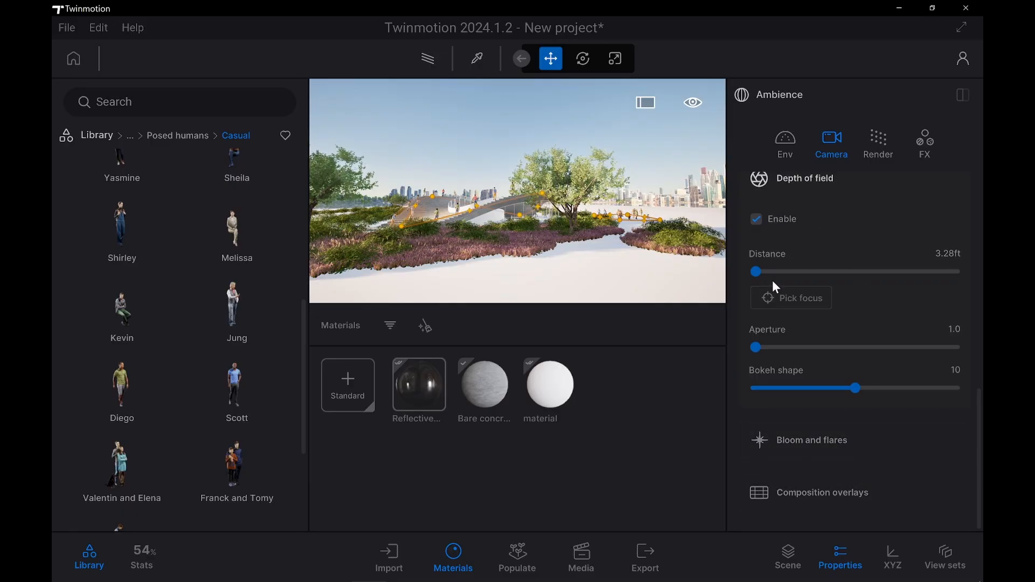
{"action": "left_click", "coordinate": [788, 296]}
{"action": "left_click", "coordinate": [491, 224]}
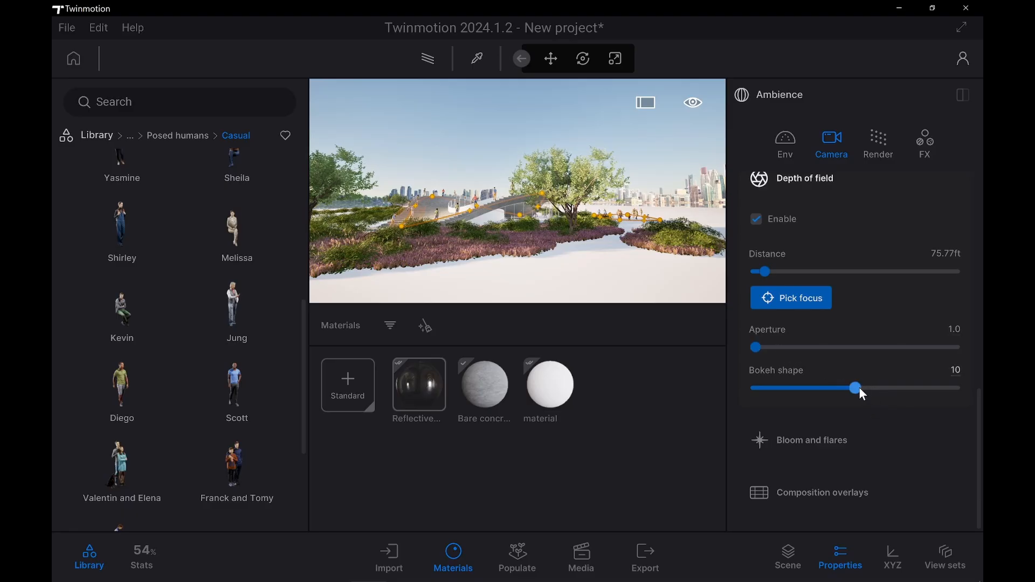
{"action": "left_click_drag", "start_coordinate": [858, 387], "coordinate": [878, 388]}
Try the grid composition overlay on the view and switch the overlay back to None
{"action": "left_click", "coordinate": [899, 494]}
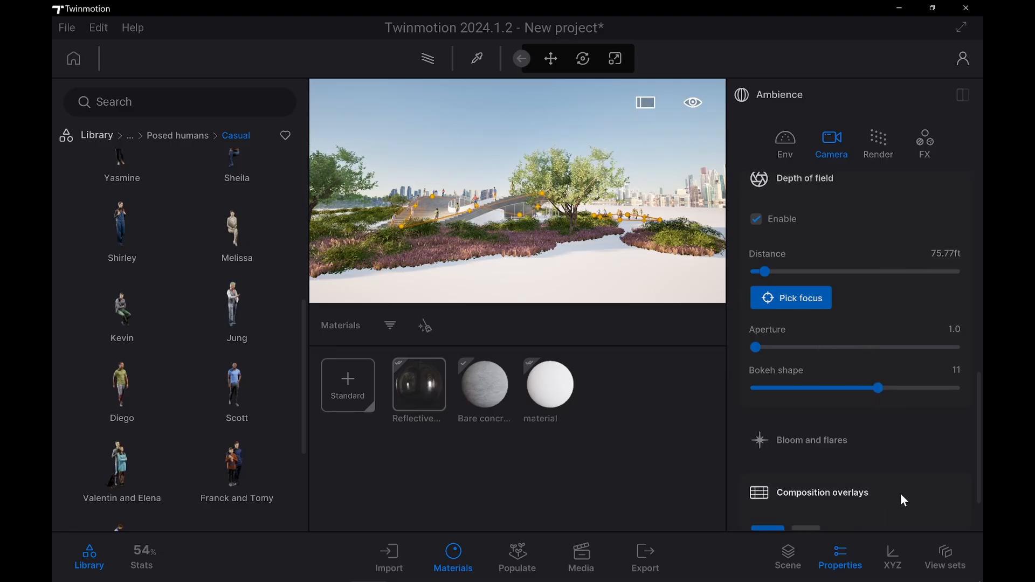
{"action": "scroll", "coordinate": [843, 480], "scroll_direction": "down", "scroll_amount": 2}
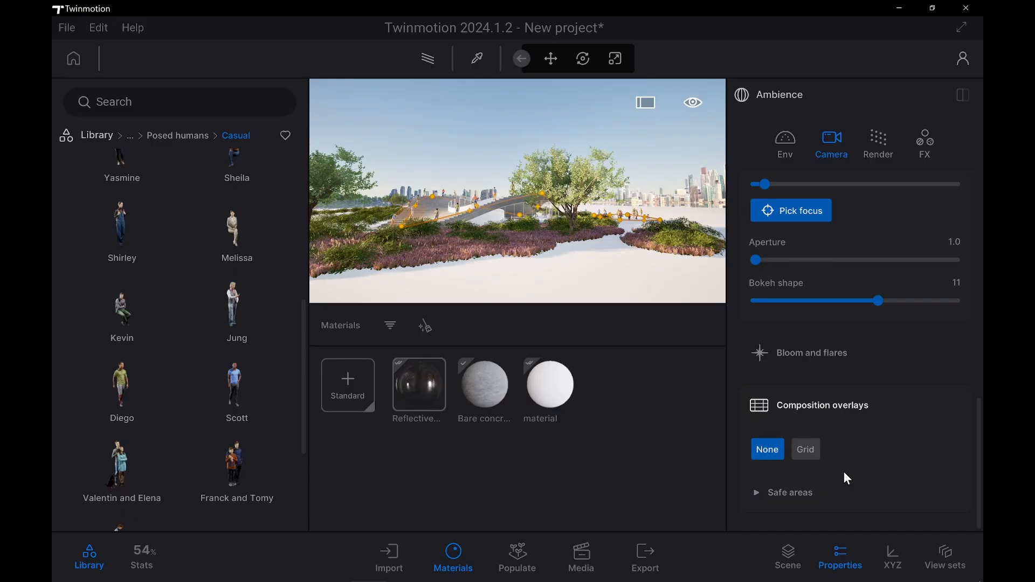
{"action": "left_click", "coordinate": [809, 449]}
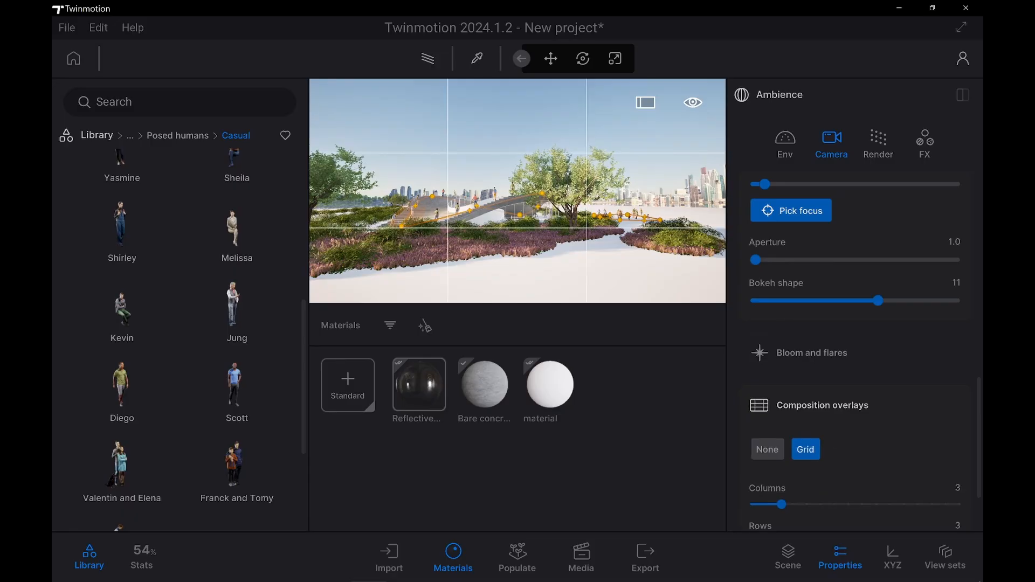
{"action": "scroll", "coordinate": [808, 455], "scroll_direction": "down", "scroll_amount": 2}
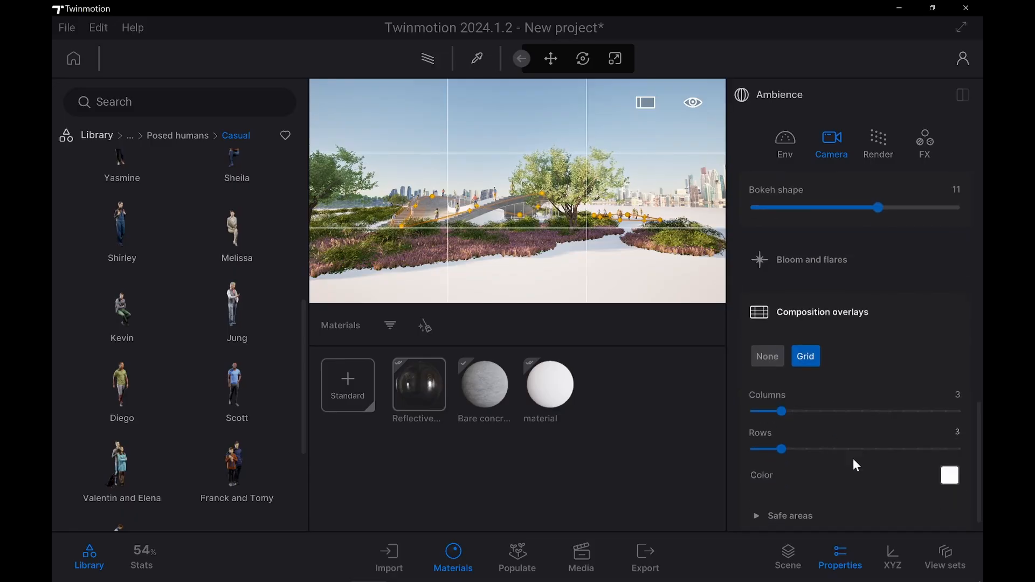
{"action": "scroll", "coordinate": [873, 374], "scroll_direction": "down", "scroll_amount": 1}
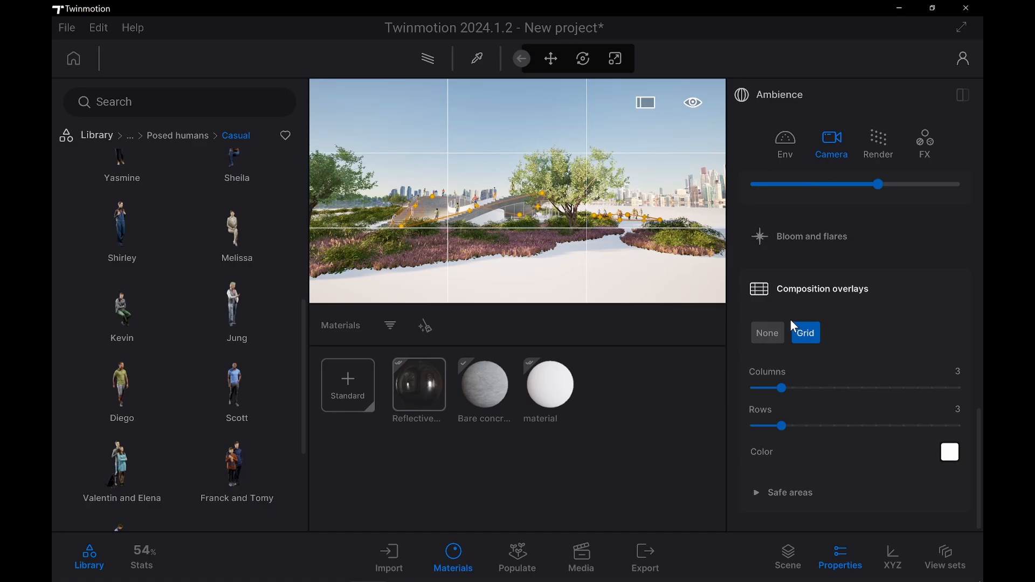
{"action": "left_click", "coordinate": [768, 330]}
Review the safe areas options of the composition overlays and collapse them again
{"action": "left_click", "coordinate": [762, 492]}
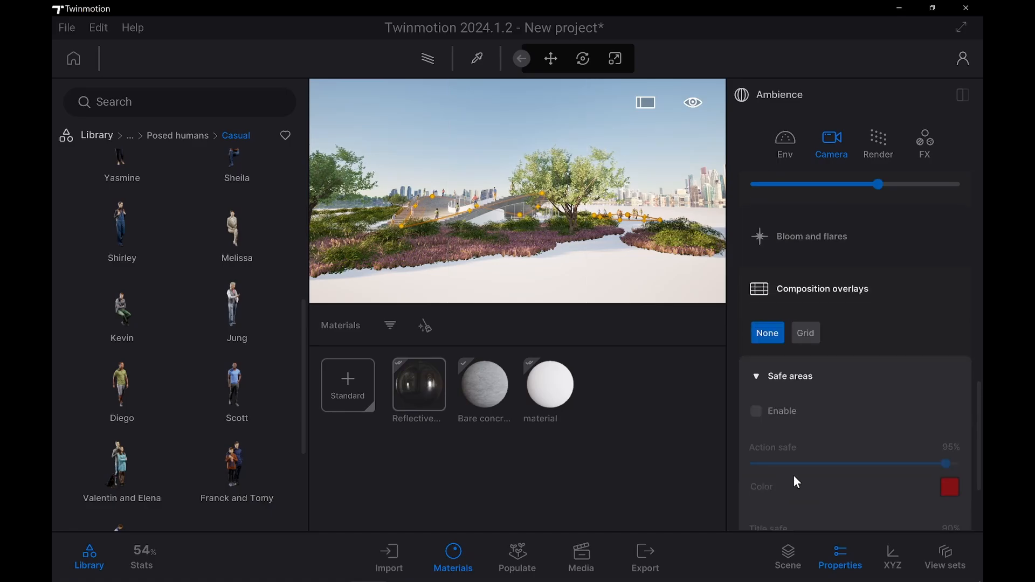
{"action": "scroll", "coordinate": [895, 374], "scroll_direction": "down", "scroll_amount": 3}
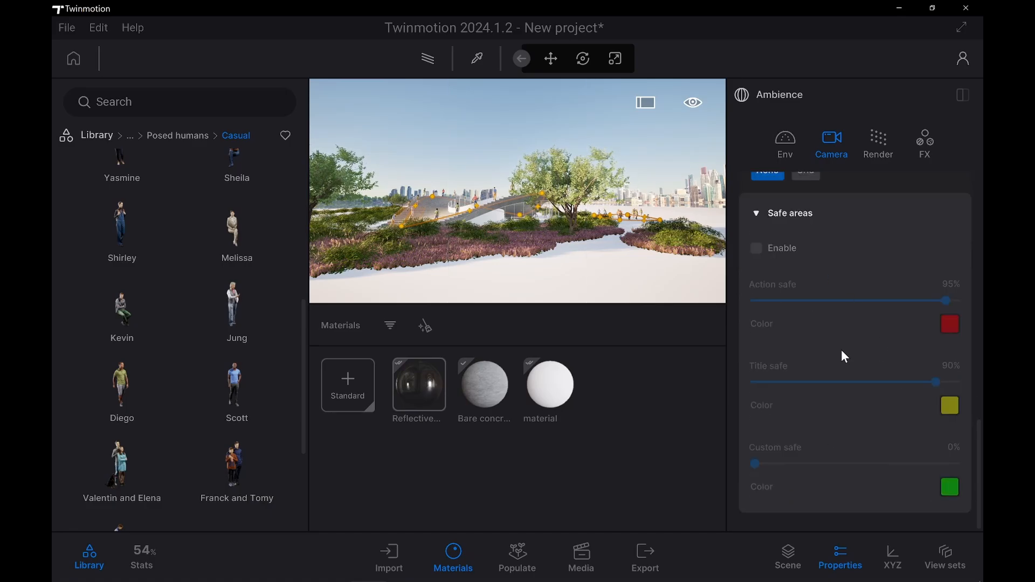
{"action": "left_click", "coordinate": [757, 214]}
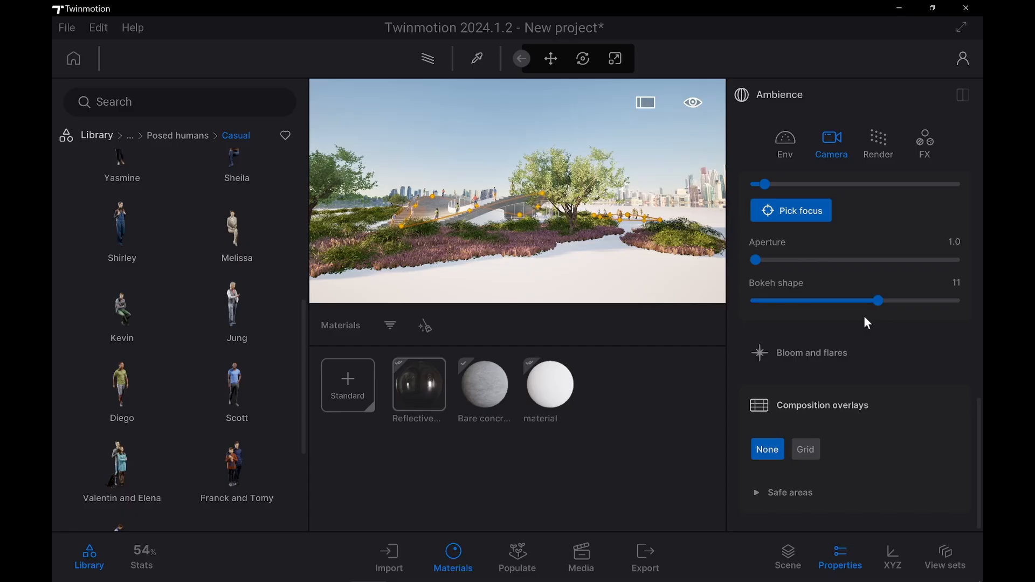
Examine the ambience render settings, including the render mode, global illumination, shadows and miscellaneous options
{"action": "left_click", "coordinate": [872, 155]}
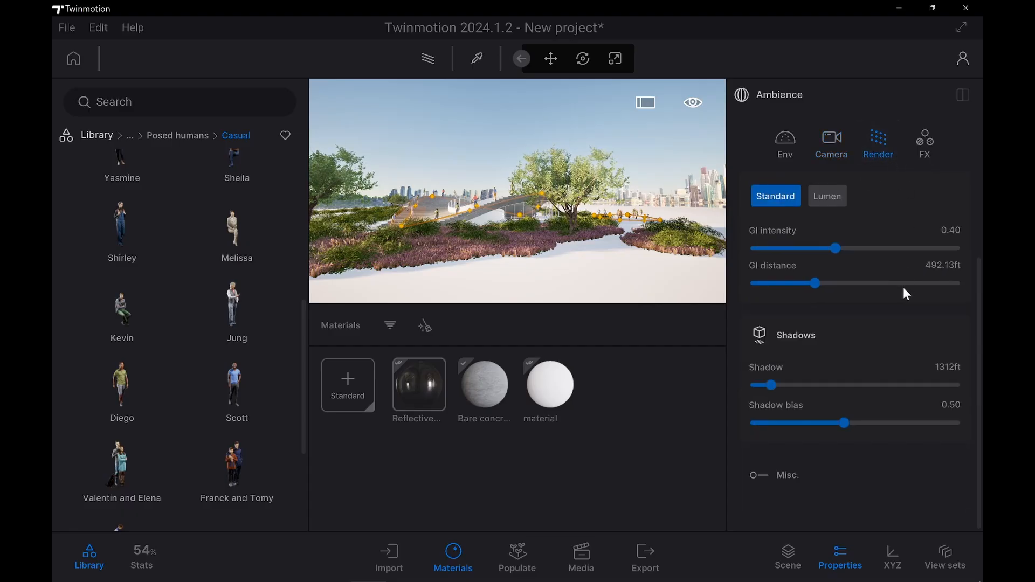
{"action": "scroll", "coordinate": [889, 362], "scroll_direction": "up", "scroll_amount": 2}
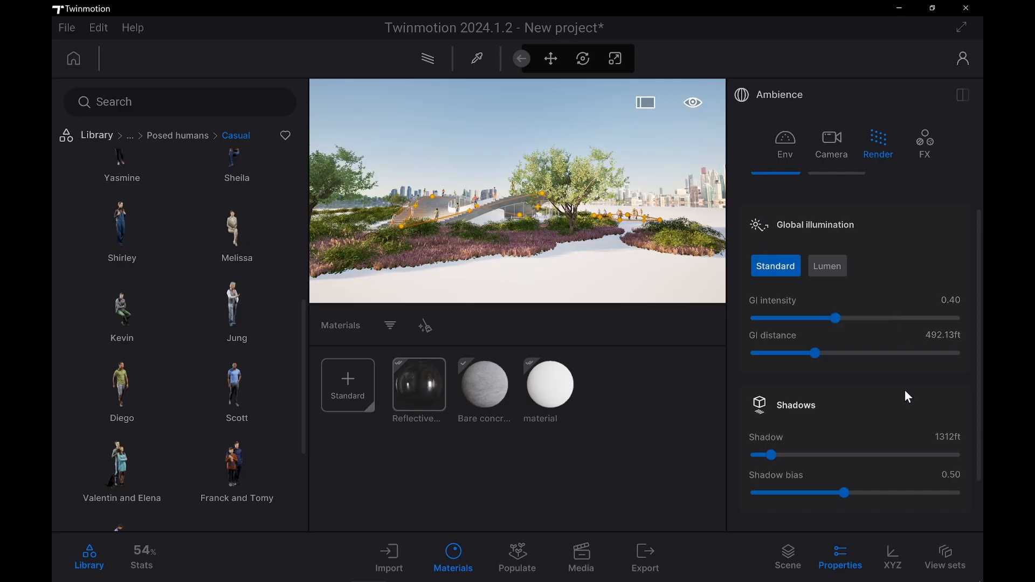
{"action": "scroll", "coordinate": [906, 477], "scroll_direction": "down", "scroll_amount": 2}
{"action": "scroll", "coordinate": [901, 494], "scroll_direction": "up", "scroll_amount": 1}
{"action": "scroll", "coordinate": [901, 494], "scroll_direction": "down", "scroll_amount": 1}
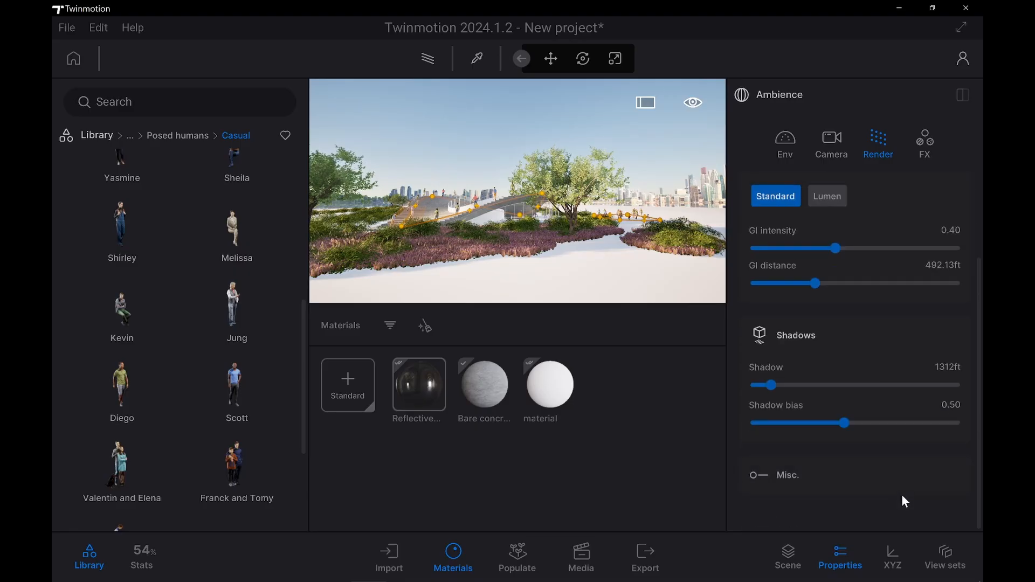
{"action": "left_click", "coordinate": [865, 465]}
{"action": "scroll", "coordinate": [875, 459], "scroll_direction": "down", "scroll_amount": 2}
{"action": "scroll", "coordinate": [876, 457], "scroll_direction": "up", "scroll_amount": 4}
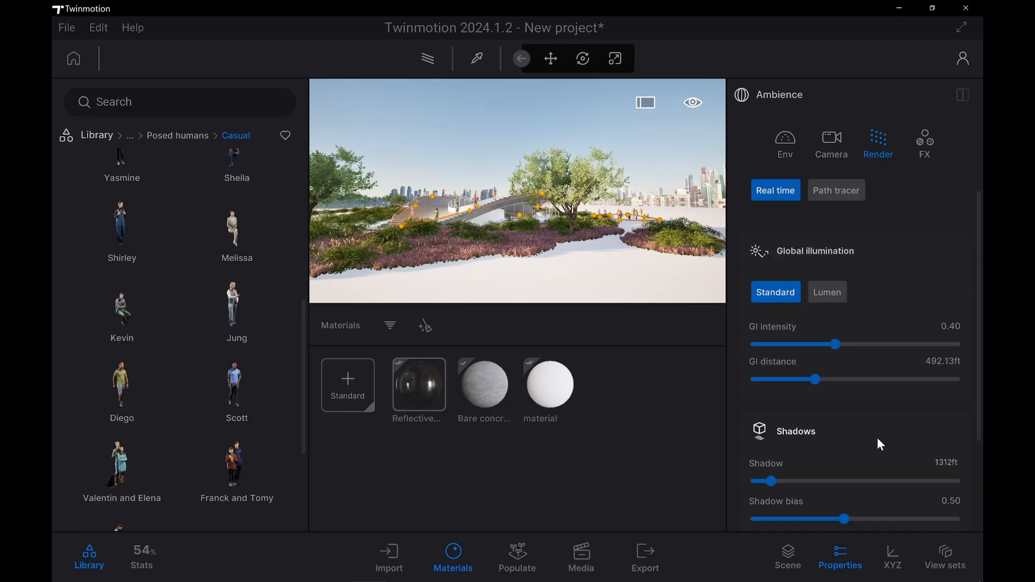
Adjust the scene's color grading to 52% contrast and 42% saturation
{"action": "left_click", "coordinate": [923, 161]}
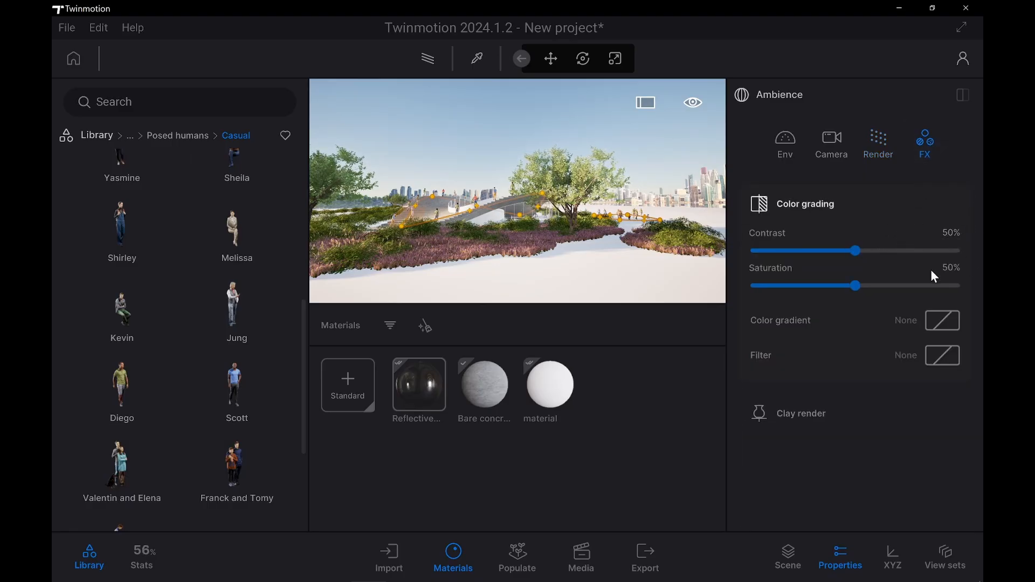
{"action": "left_click_drag", "start_coordinate": [865, 252], "coordinate": [823, 252]}
{"action": "left_click_drag", "start_coordinate": [840, 253], "coordinate": [849, 253]}
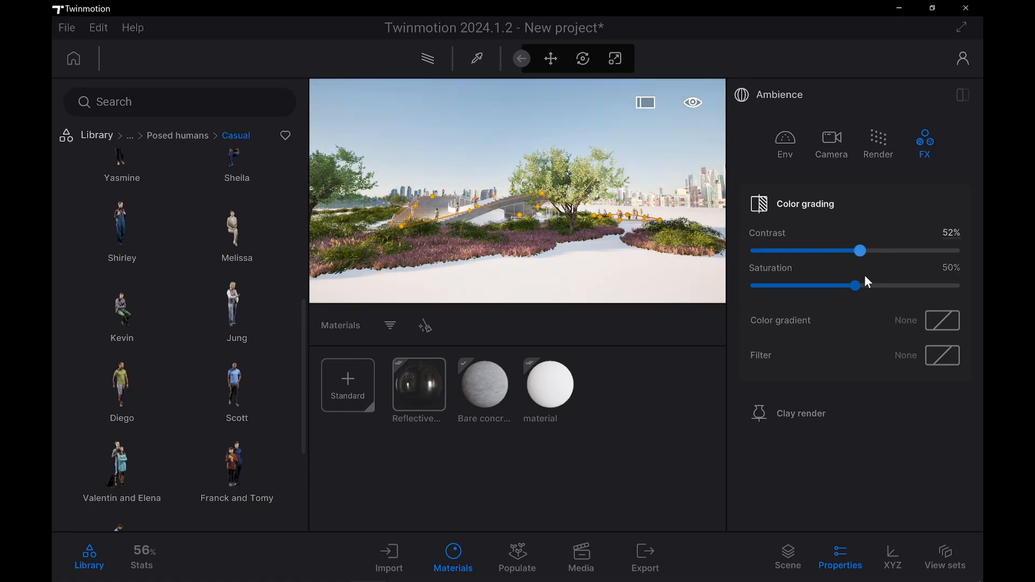
{"action": "left_click_drag", "start_coordinate": [855, 285], "coordinate": [773, 283]}
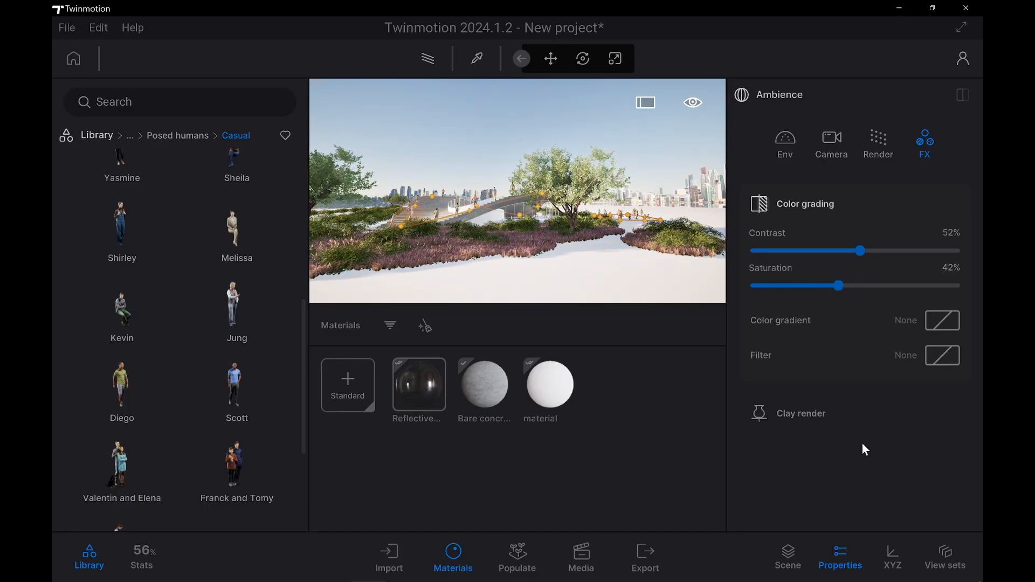
Create one media image from the current bridge view and a second from a distant viewpoint facing the skyline
{"action": "left_click", "coordinate": [581, 555]}
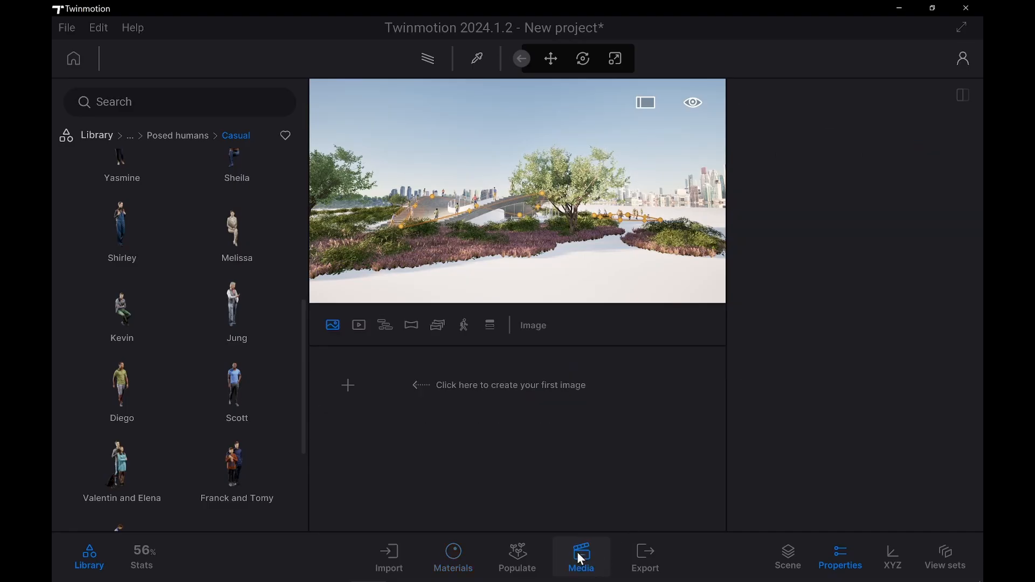
{"action": "left_click", "coordinate": [344, 393]}
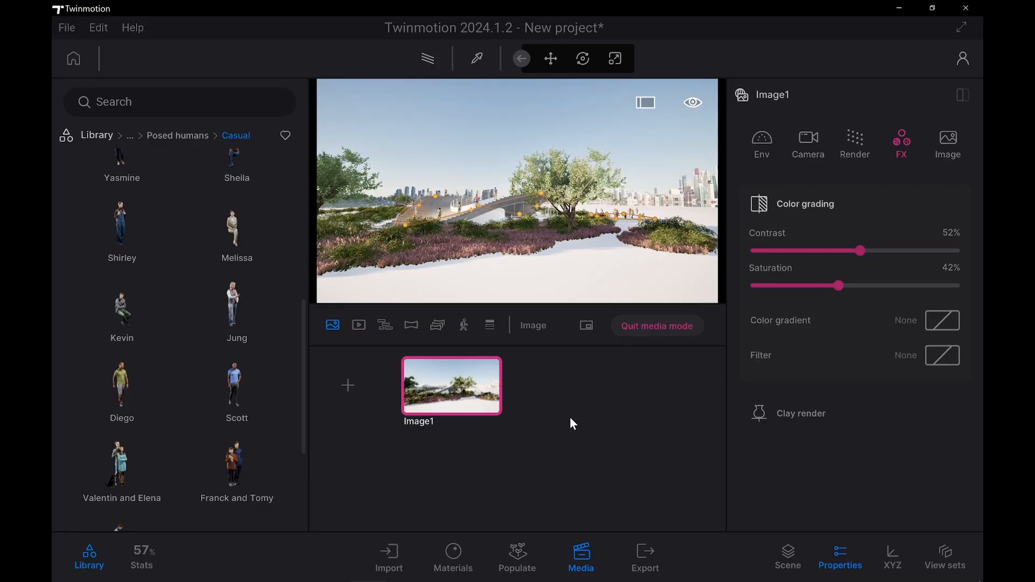
{"action": "middle_click_drag", "start_coordinate": [555, 237], "coordinate": [458, 238], "text": "shift"}
{"action": "middle_click_drag", "start_coordinate": [566, 288], "coordinate": [599, 299], "text": "shift"}
{"action": "middle_click_drag", "start_coordinate": [620, 219], "coordinate": [639, 216], "text": "shift"}
{"action": "left_click", "coordinate": [346, 391]}
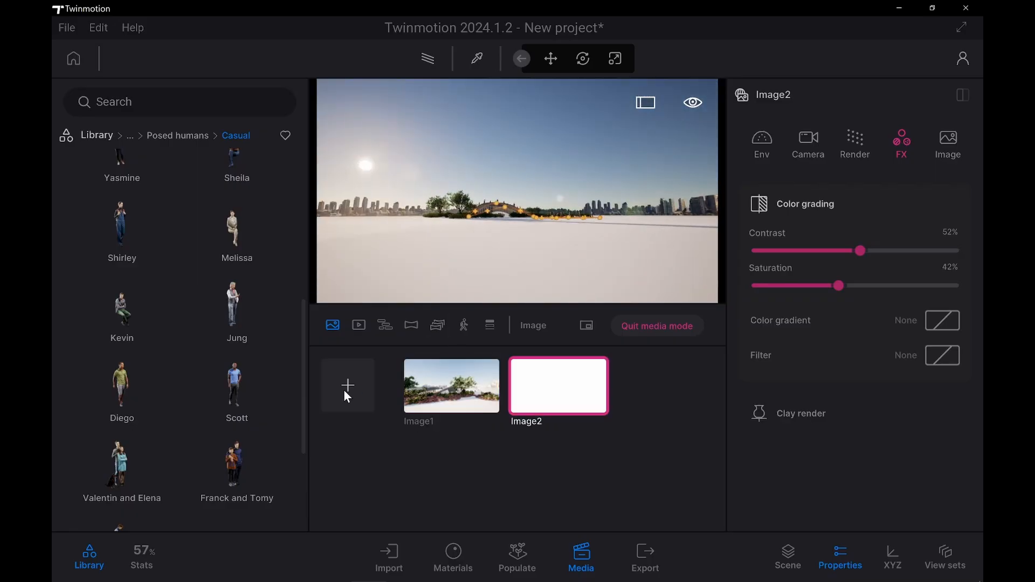
Compare the two saved media images by switching back and forth between Image1 and Image2
{"action": "left_click", "coordinate": [455, 399]}
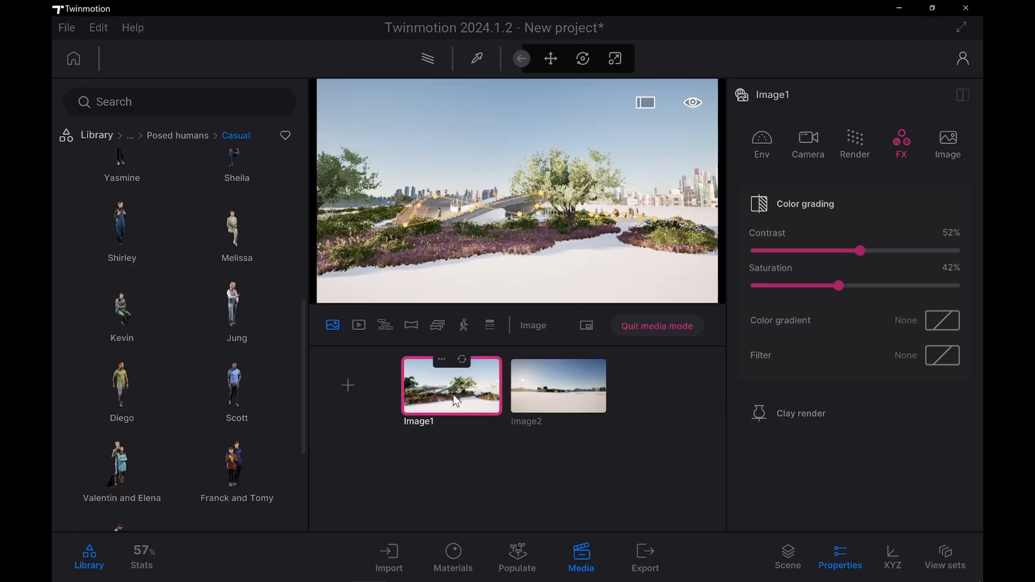
{"action": "left_click", "coordinate": [568, 393]}
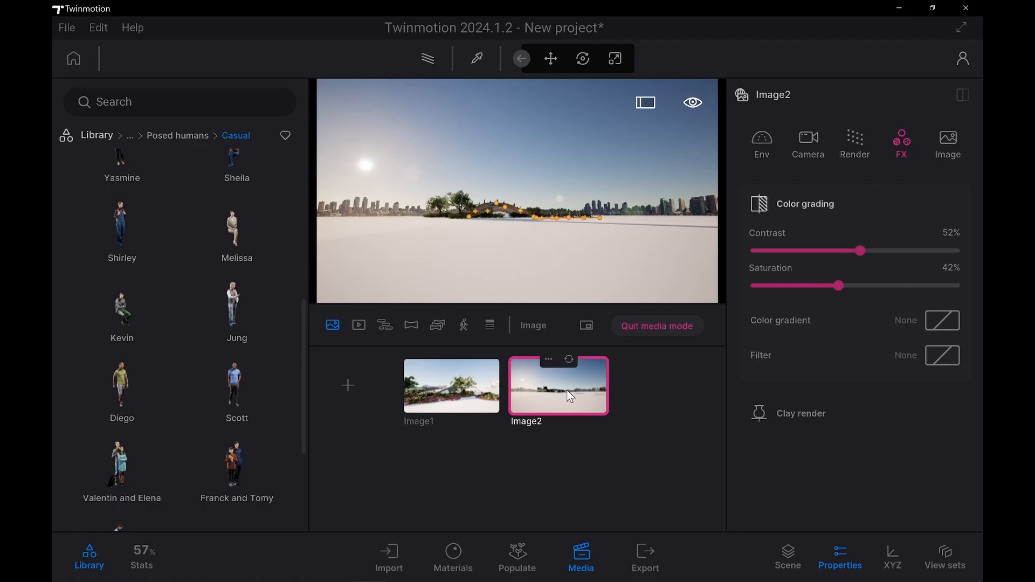
{"action": "left_click", "coordinate": [477, 395]}
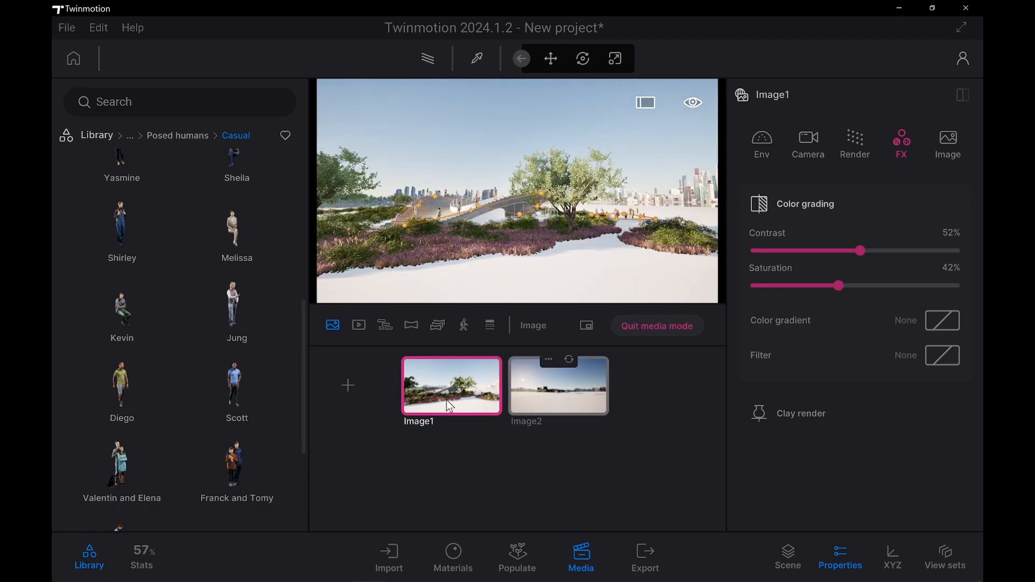
{"action": "left_click", "coordinate": [538, 384]}
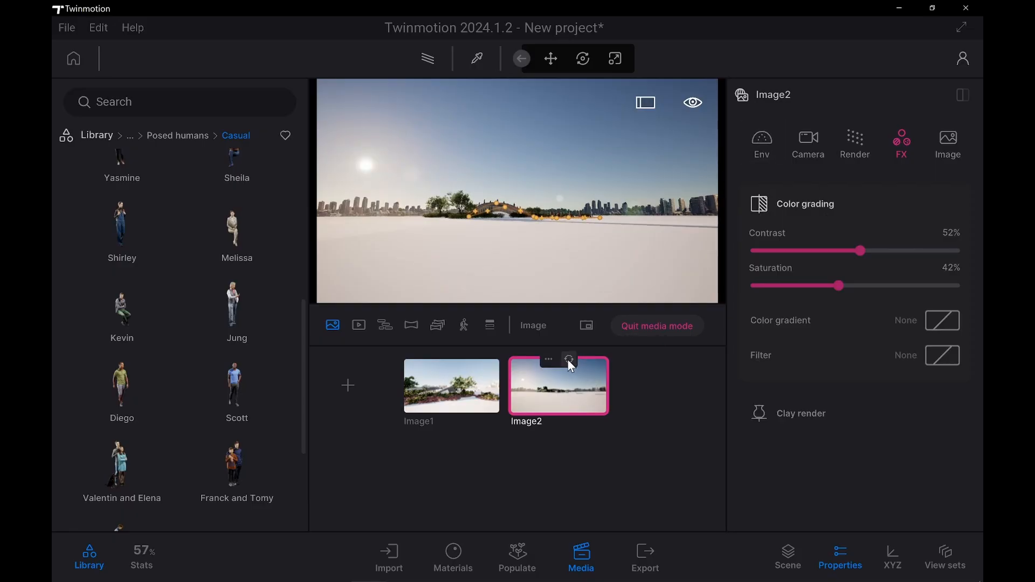
Copy the ambience of Image1 and bring up its camera settings
{"action": "left_click", "coordinate": [440, 375]}
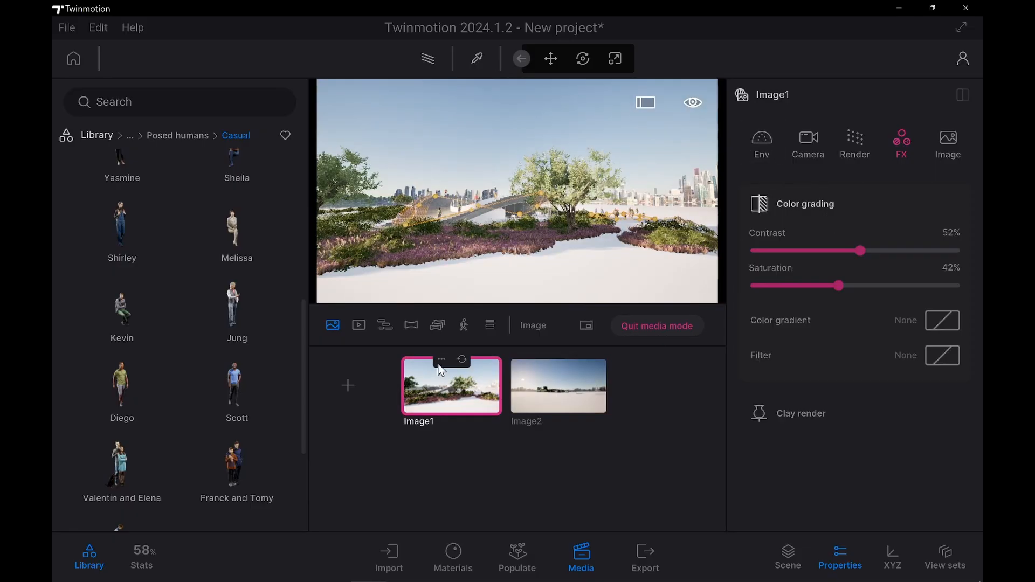
{"action": "left_click", "coordinate": [441, 361]}
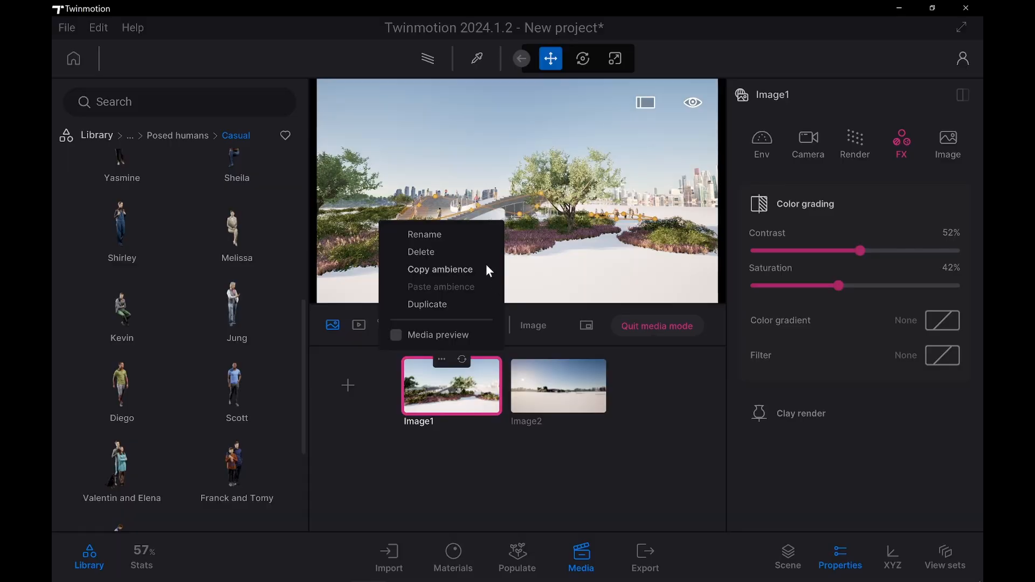
{"action": "left_click", "coordinate": [437, 272]}
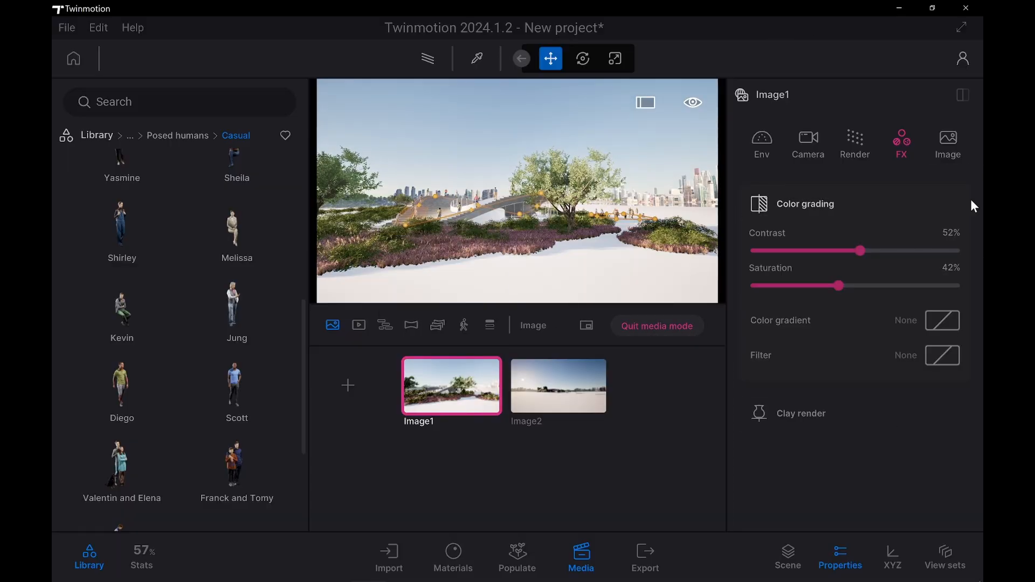
{"action": "left_click", "coordinate": [747, 135]}
{"action": "left_click", "coordinate": [807, 143]}
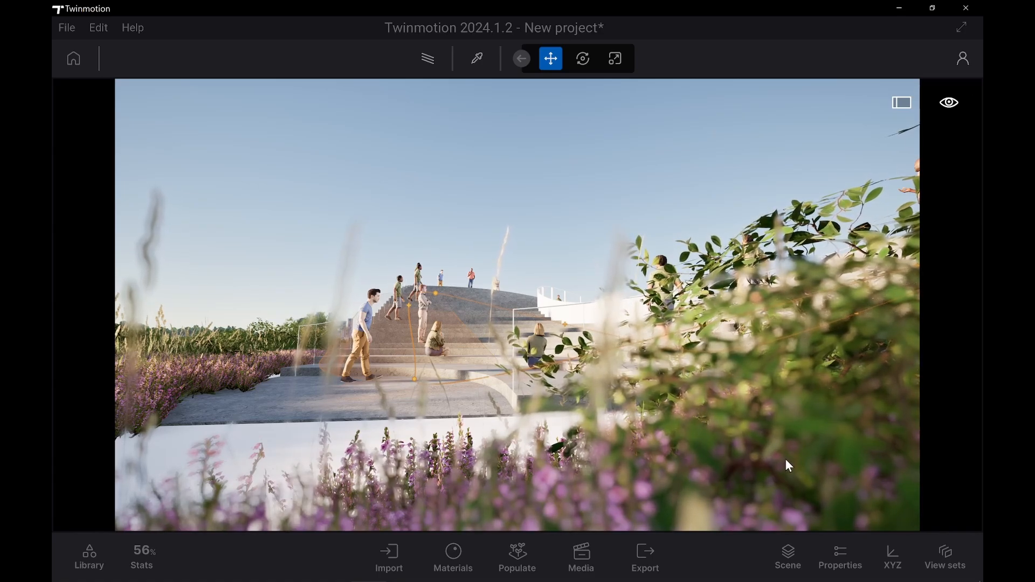
Show the scene tree together with the properties and collapse the Glass folder
{"action": "left_click", "coordinate": [787, 555]}
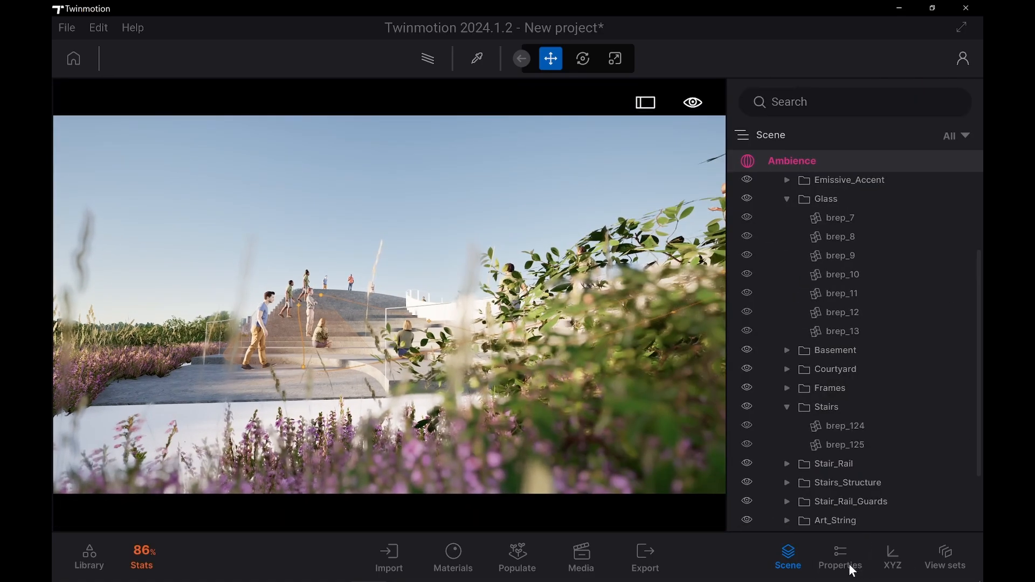
{"action": "left_click", "coordinate": [851, 553]}
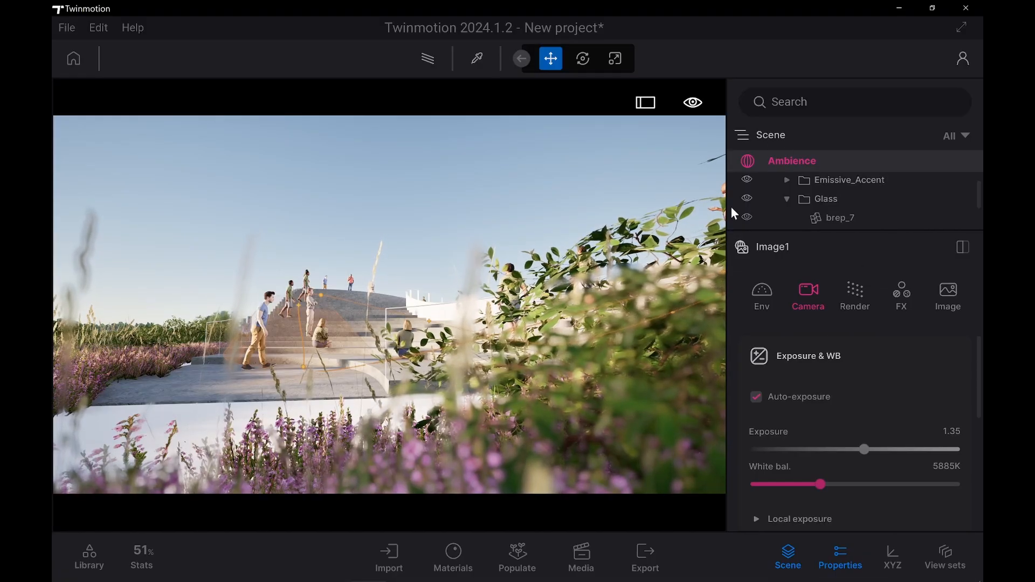
{"action": "left_click", "coordinate": [786, 198]}
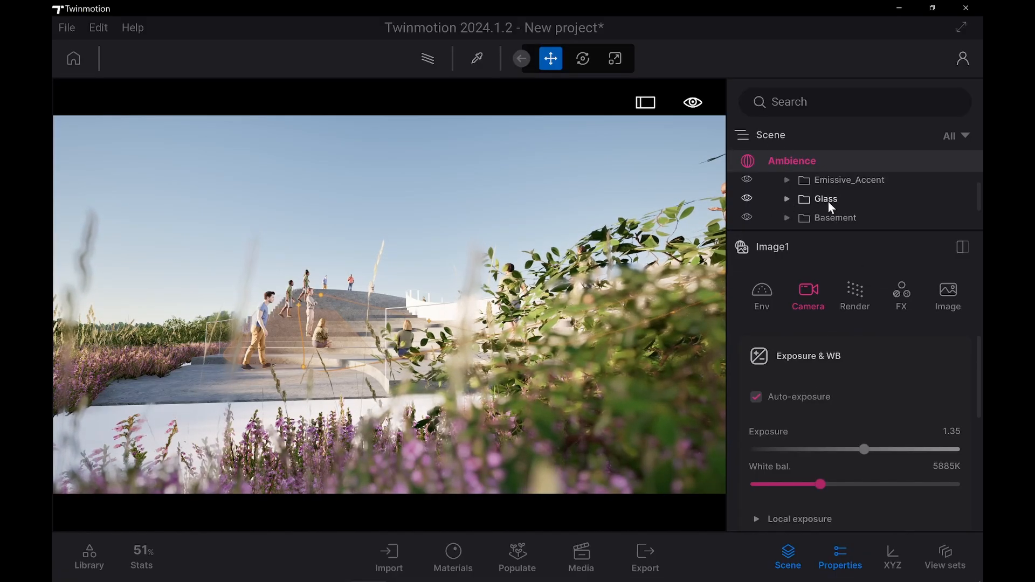
Enable the Layer ID on the Basement folder and set it to 2
{"action": "left_click", "coordinate": [849, 218]}
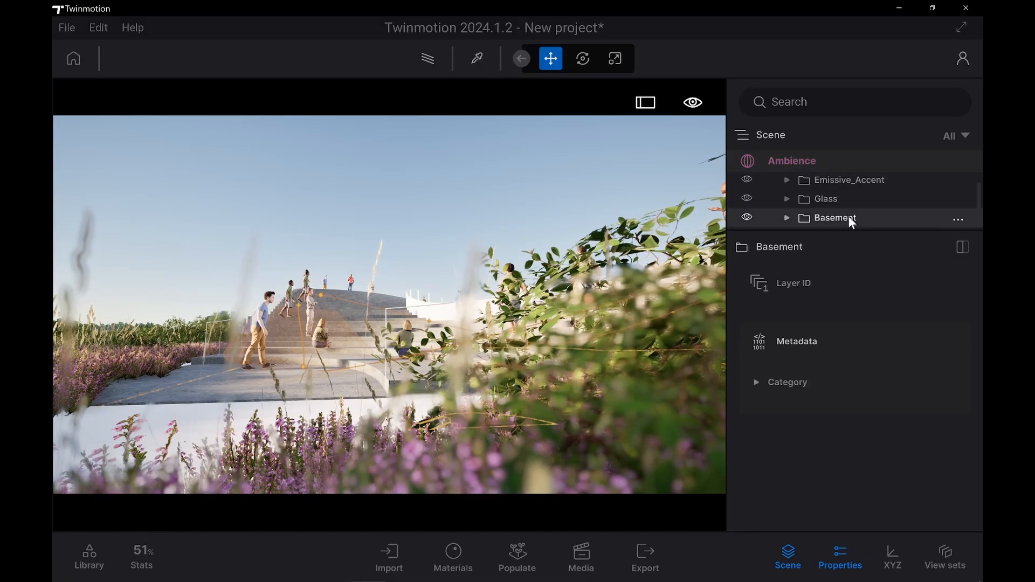
{"action": "left_click", "coordinate": [805, 282]}
{"action": "left_click", "coordinate": [786, 318]}
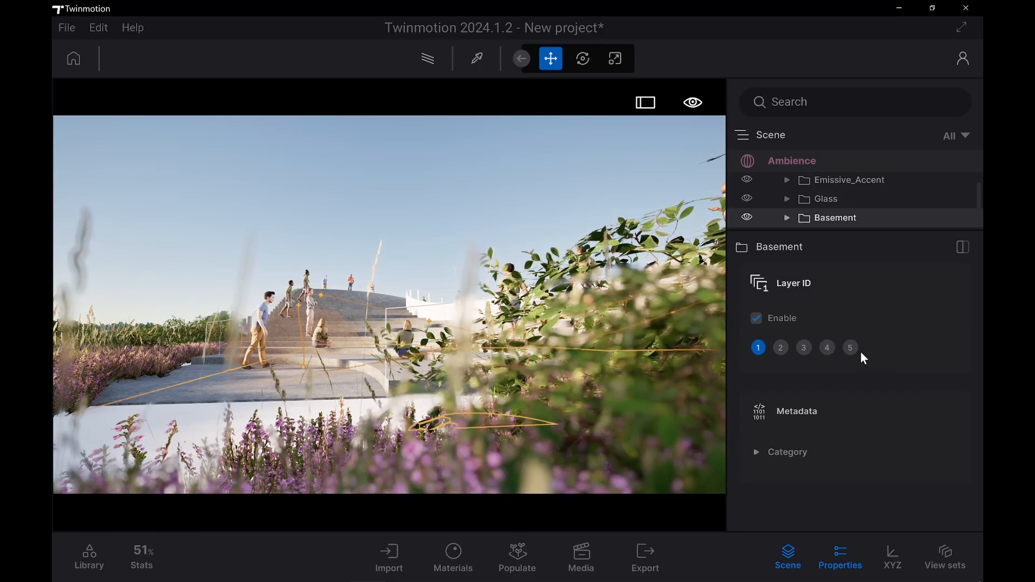
{"action": "left_click", "coordinate": [785, 348]}
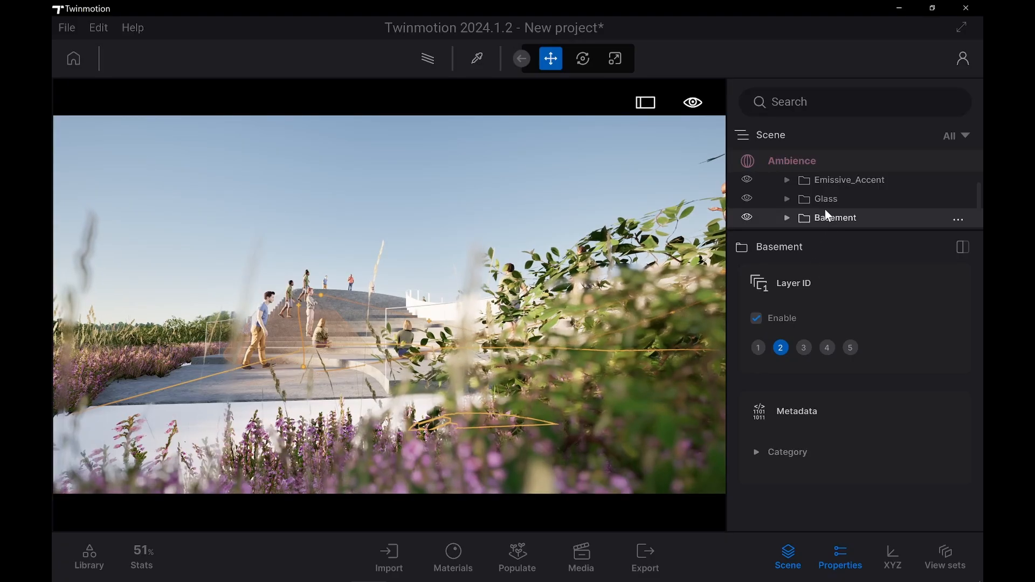
Enable the Layer ID on the Stairs folder and set it to 2
{"action": "scroll", "coordinate": [836, 212], "scroll_direction": "down", "scroll_amount": 2}
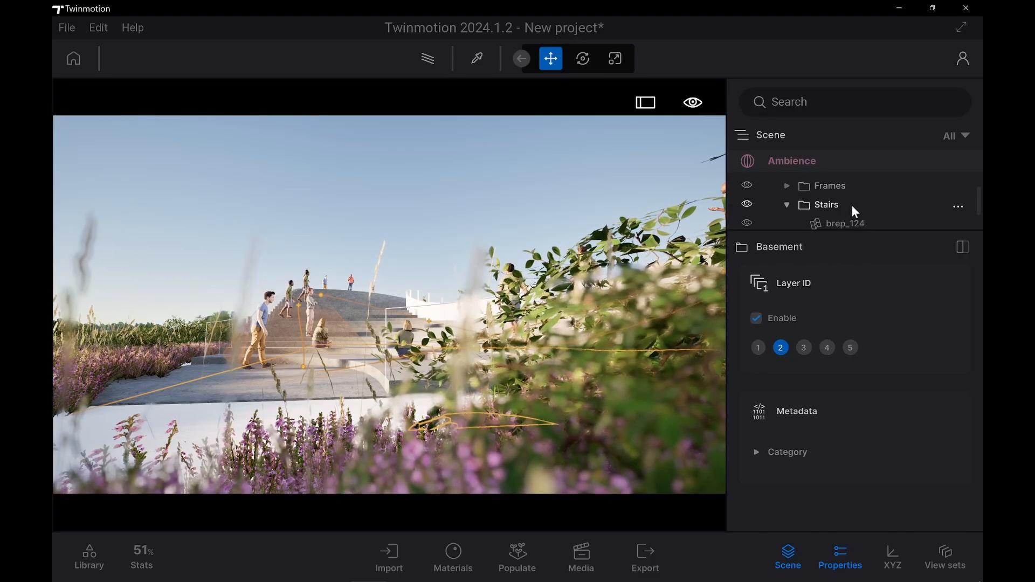
{"action": "left_click", "coordinate": [824, 207]}
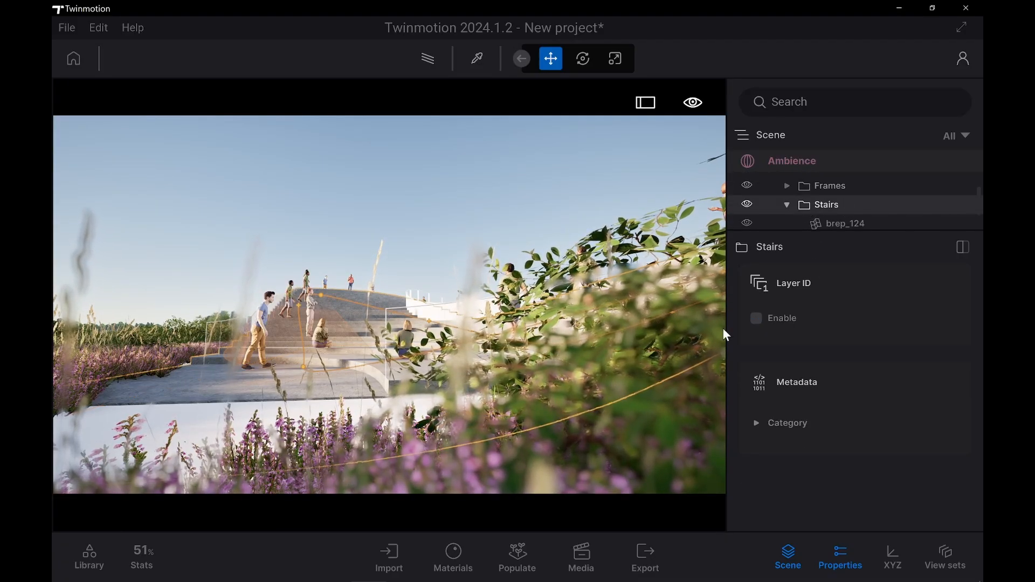
{"action": "left_click", "coordinate": [755, 318]}
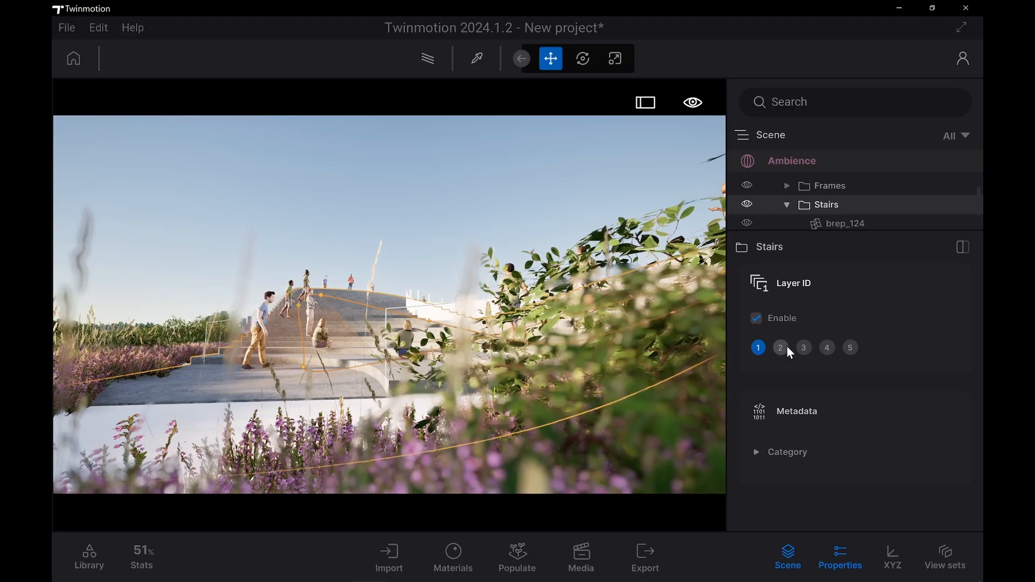
{"action": "left_click", "coordinate": [784, 348]}
Enable the Layer ID on the Road folder, set it to 4, and check the folder's metadata category
{"action": "scroll", "coordinate": [841, 213], "scroll_direction": "down", "scroll_amount": 2}
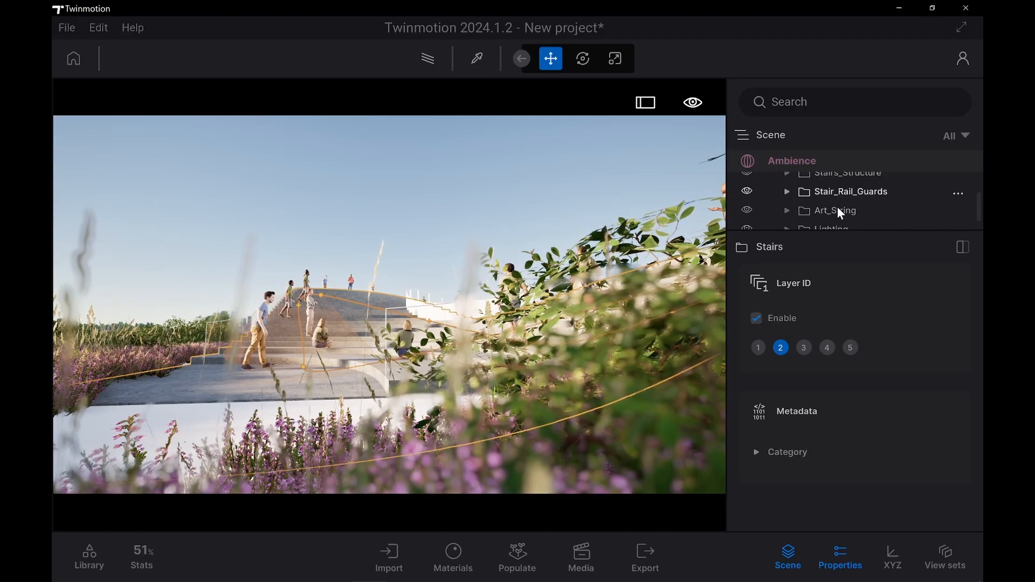
{"action": "scroll", "coordinate": [850, 209], "scroll_direction": "down", "scroll_amount": 2}
{"action": "scroll", "coordinate": [855, 210], "scroll_direction": "up", "scroll_amount": 5}
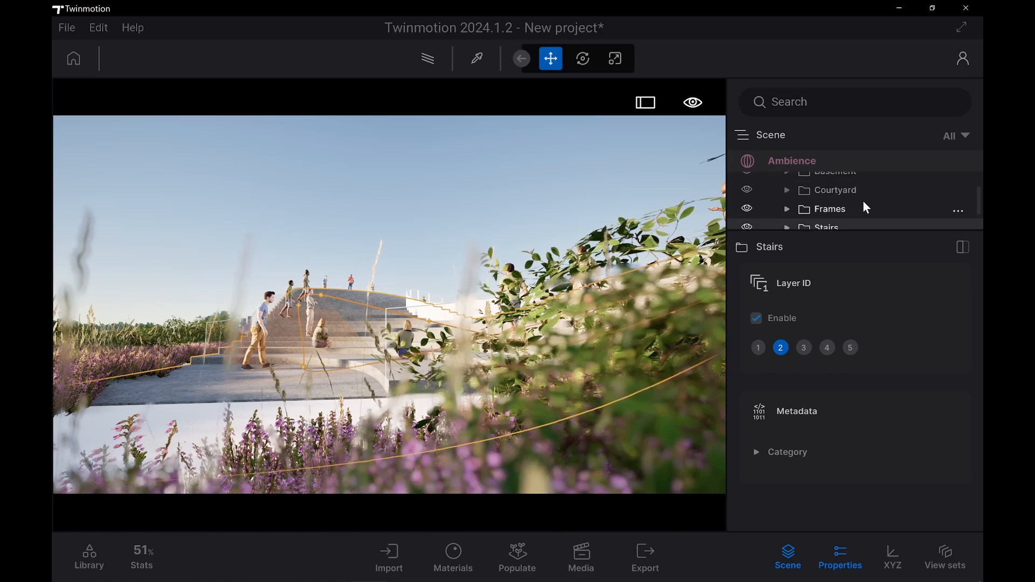
{"action": "scroll", "coordinate": [889, 195], "scroll_direction": "down", "scroll_amount": 1}
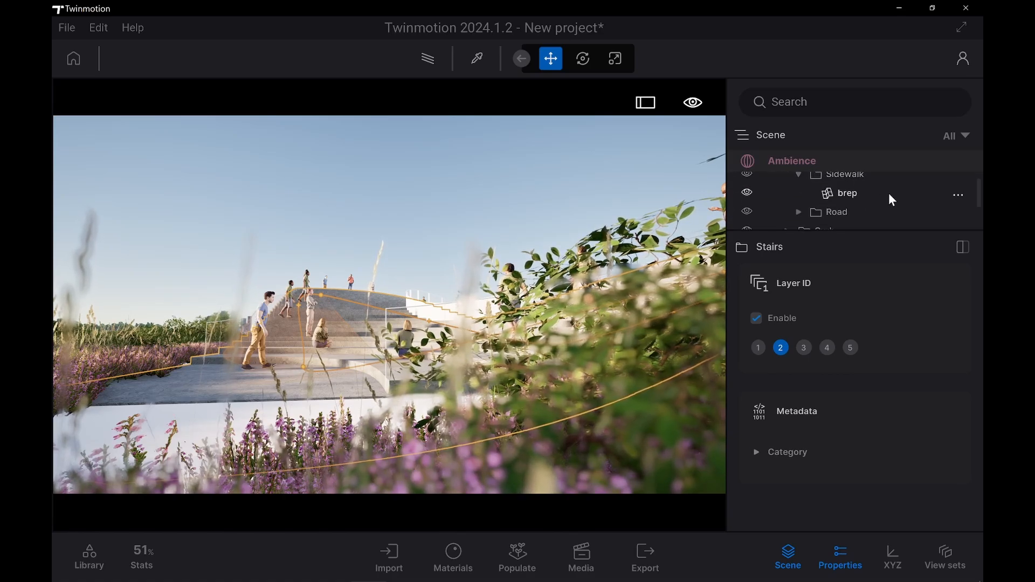
{"action": "left_click", "coordinate": [850, 211]}
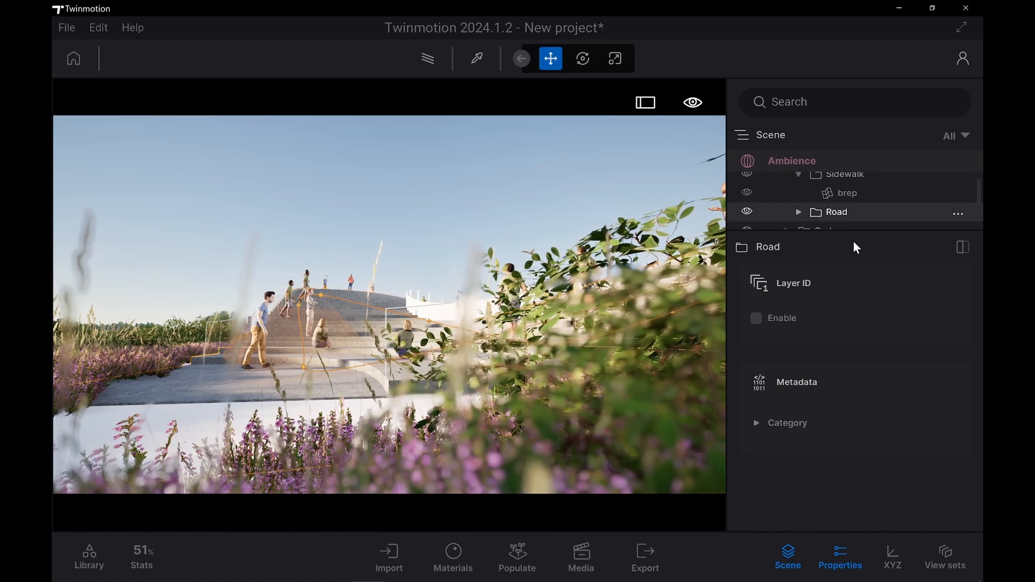
{"action": "left_click", "coordinate": [770, 318]}
{"action": "left_click", "coordinate": [828, 348]}
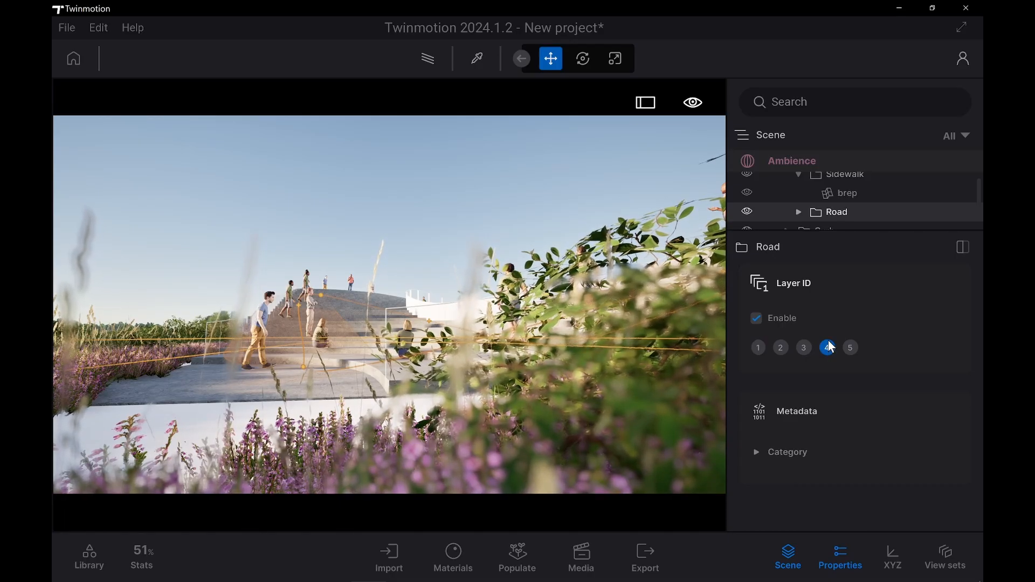
{"action": "left_click", "coordinate": [756, 453]}
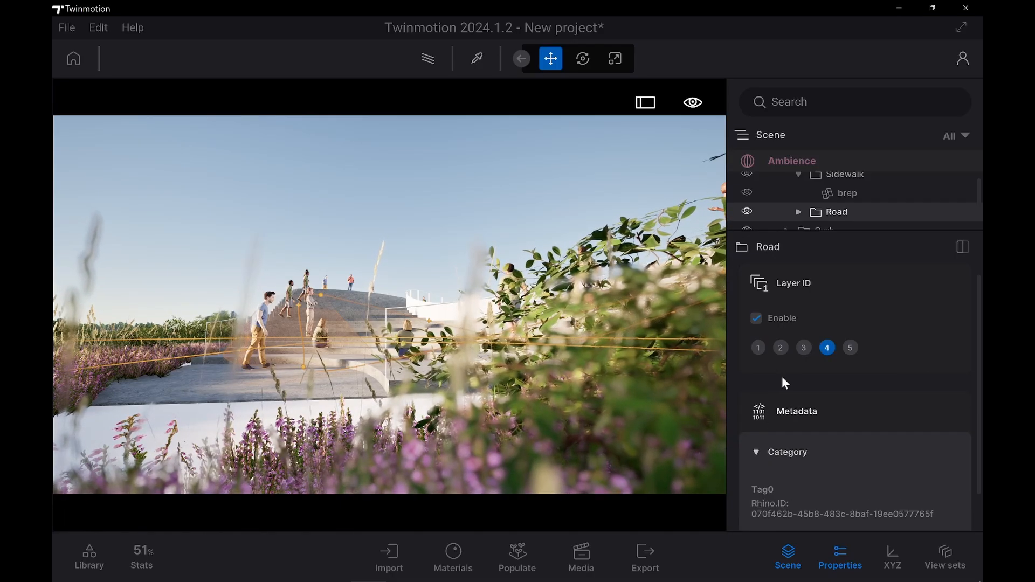
{"action": "left_click", "coordinate": [753, 454]}
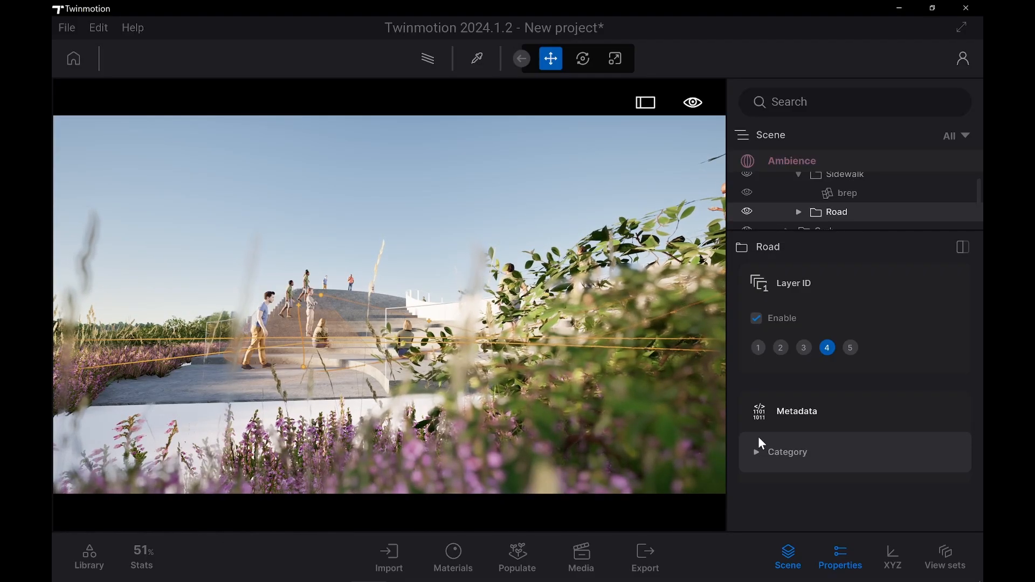
Save the current view of the bridge behind the foreground plants as a new media image
{"action": "left_click", "coordinate": [594, 547]}
{"action": "left_click", "coordinate": [91, 390]}
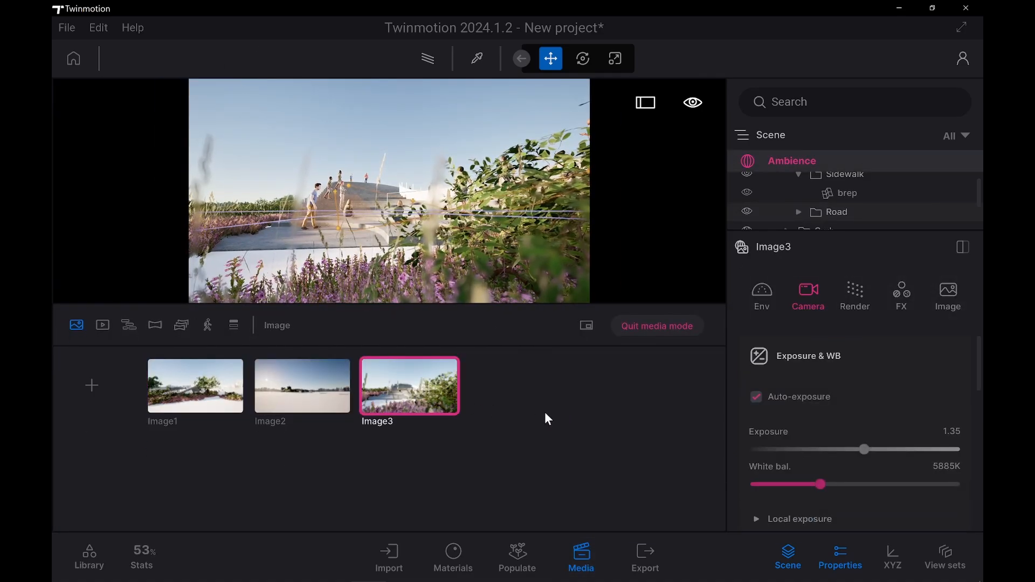
Starting from Image1's view, move the camera close to the bridge stairs and save that view as a new media image
{"action": "left_click", "coordinate": [169, 412]}
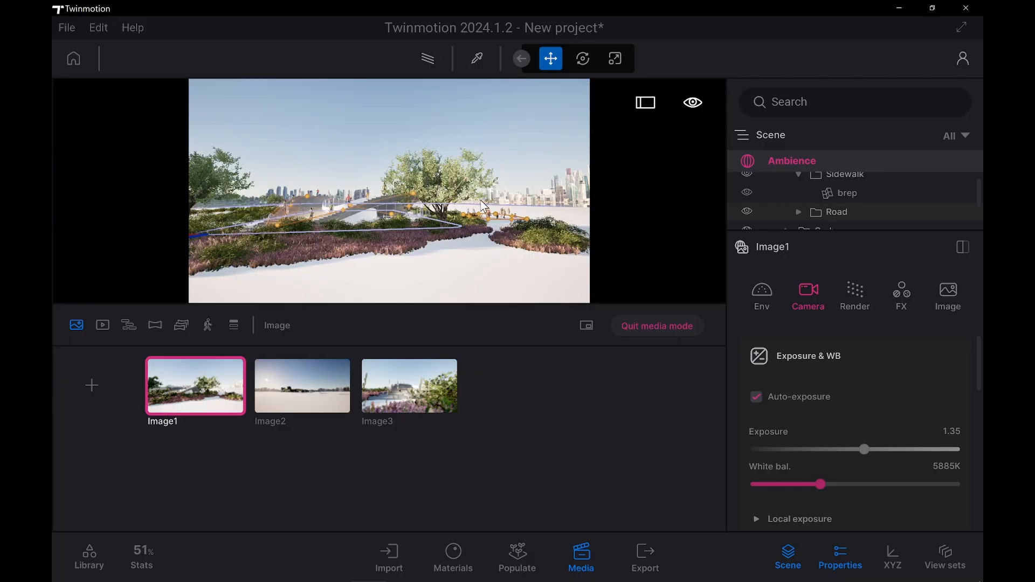
{"action": "left_click", "coordinate": [503, 205]}
{"action": "key", "text": "w"}
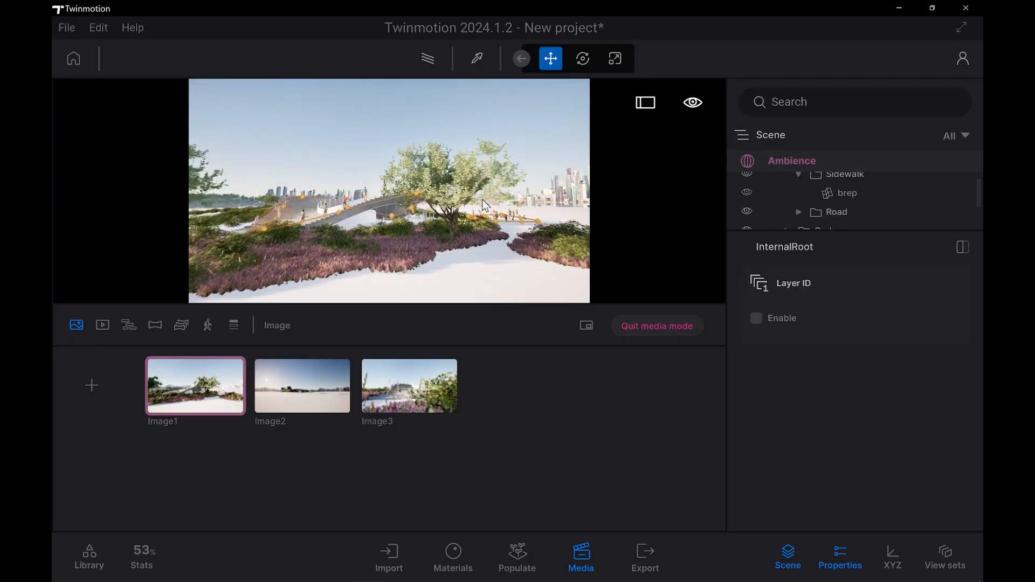
{"action": "key", "text": "w"}
{"action": "key", "text": "a"}
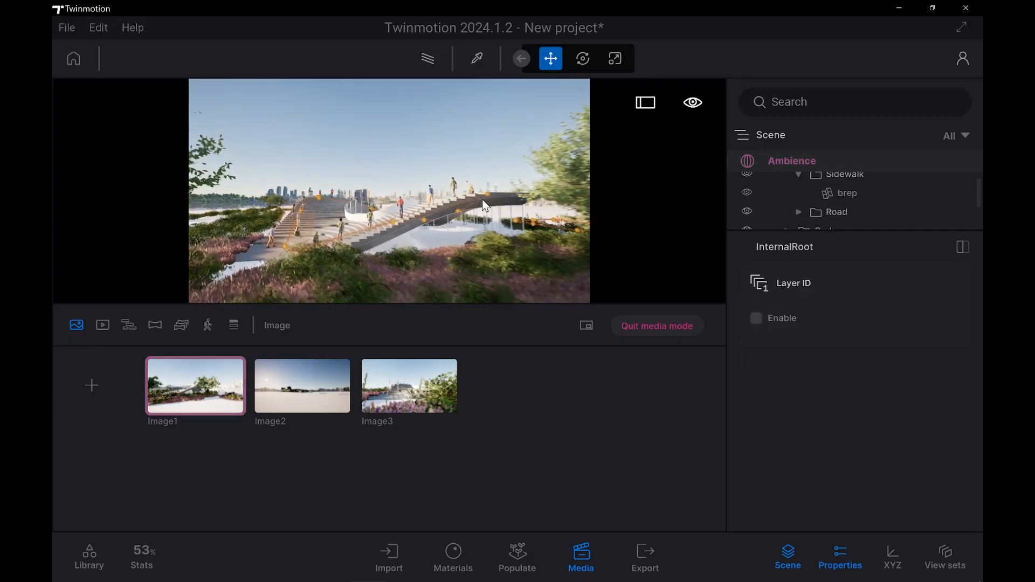
{"action": "key", "text": "w"}
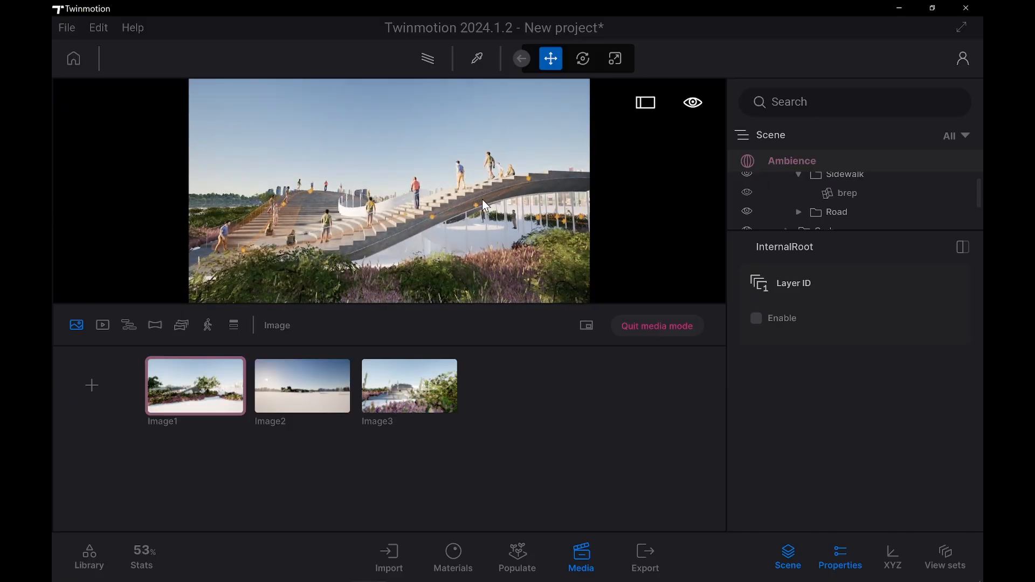
{"action": "key", "text": "s"}
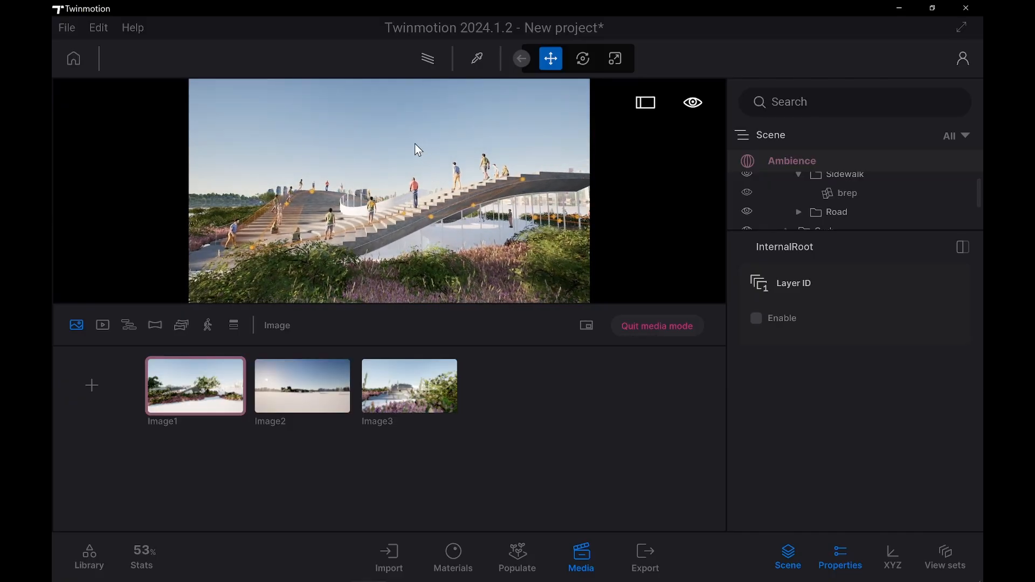
{"action": "left_click", "coordinate": [97, 385]}
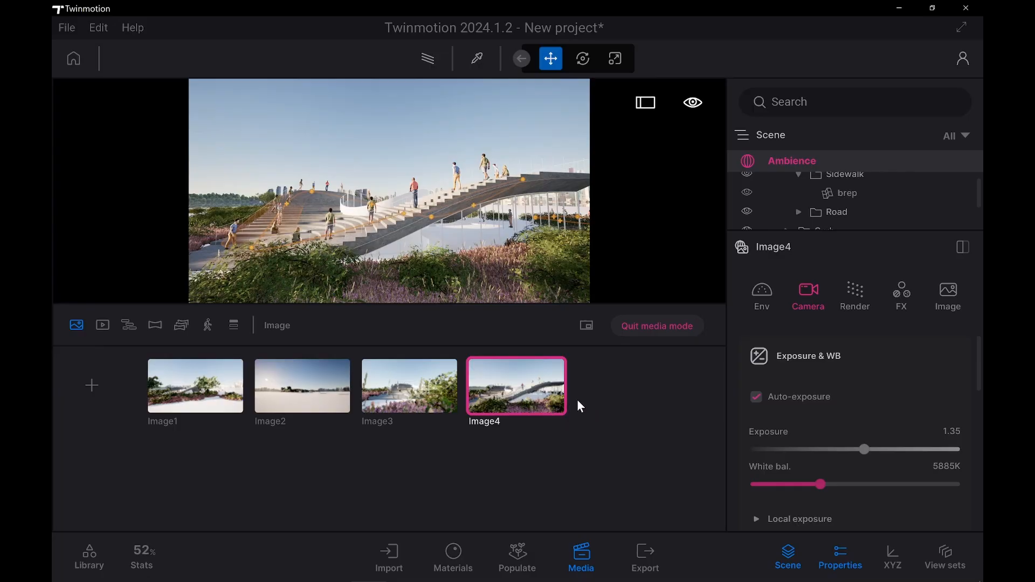
Set up a local image export with Image4 as the only selected media
{"action": "mouse_move", "coordinate": [538, 412]}
{"action": "left_click", "coordinate": [657, 566]}
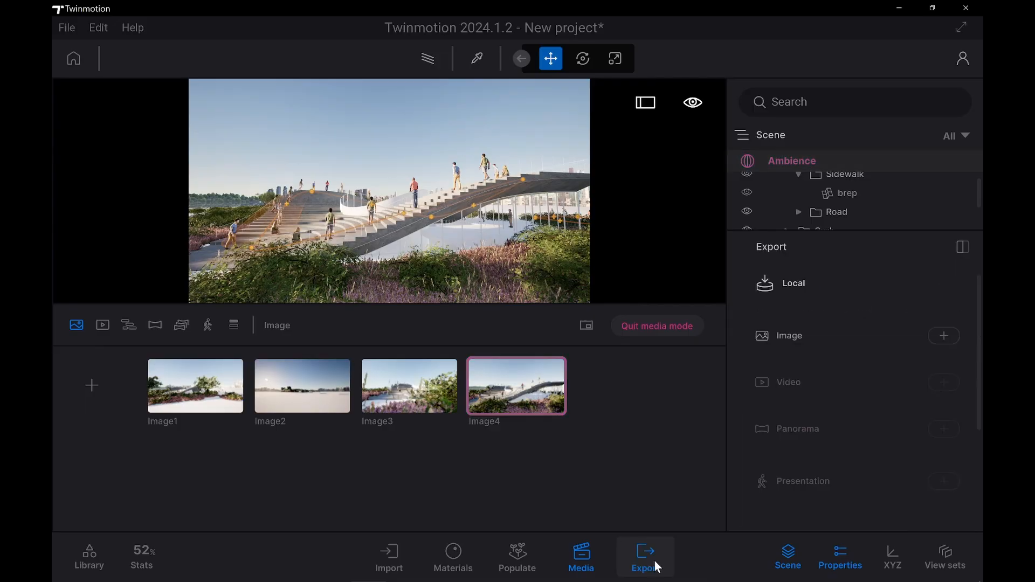
{"action": "left_click", "coordinate": [790, 347]}
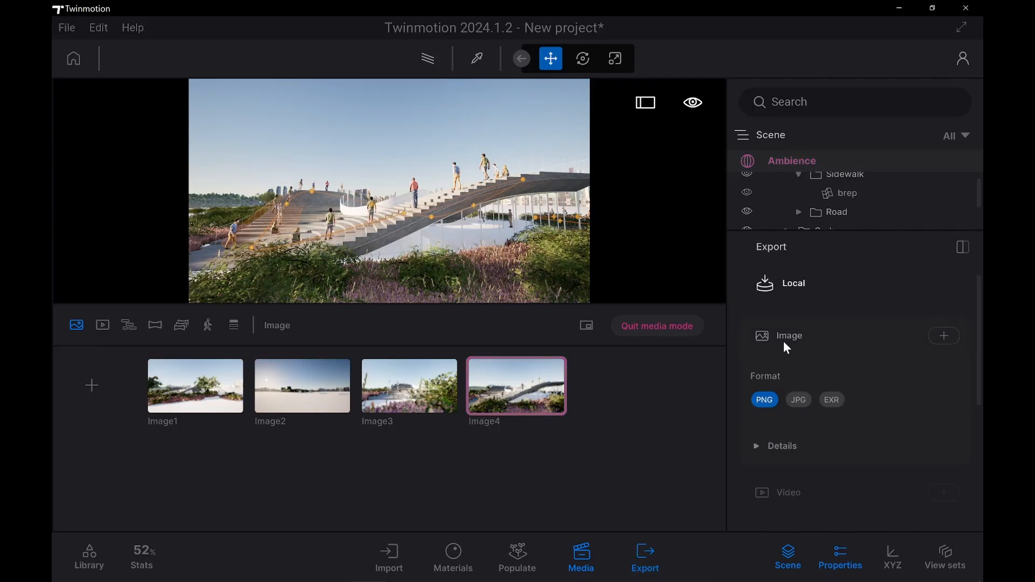
{"action": "left_click", "coordinate": [945, 336]}
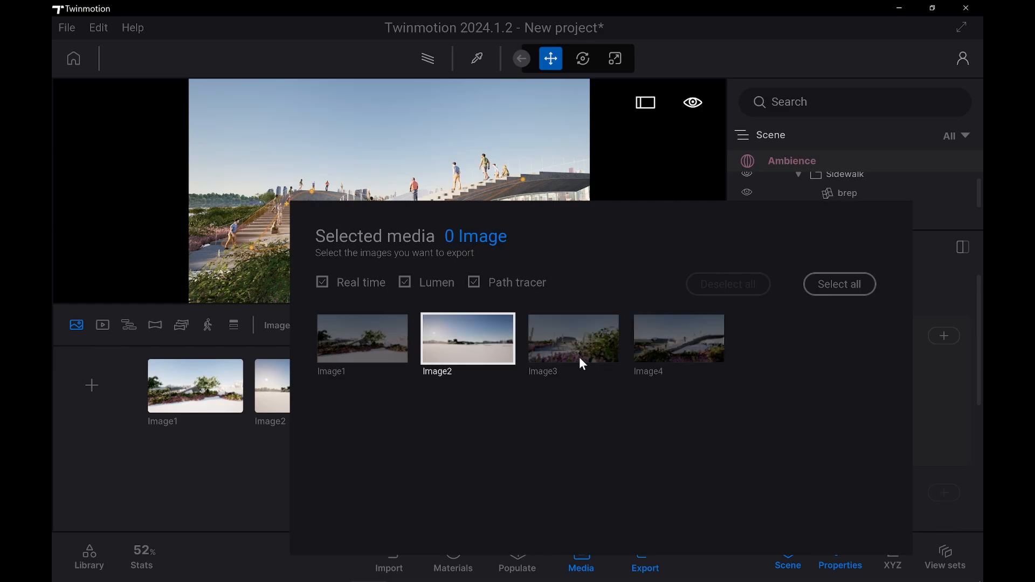
{"action": "left_click", "coordinate": [688, 353]}
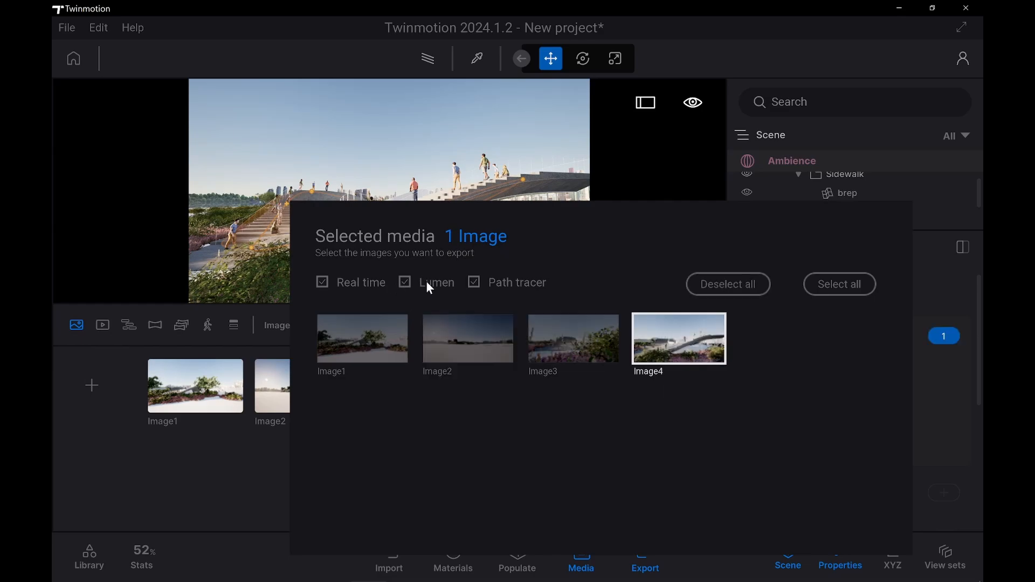
{"action": "left_click", "coordinate": [410, 288]}
{"action": "left_click", "coordinate": [248, 149]}
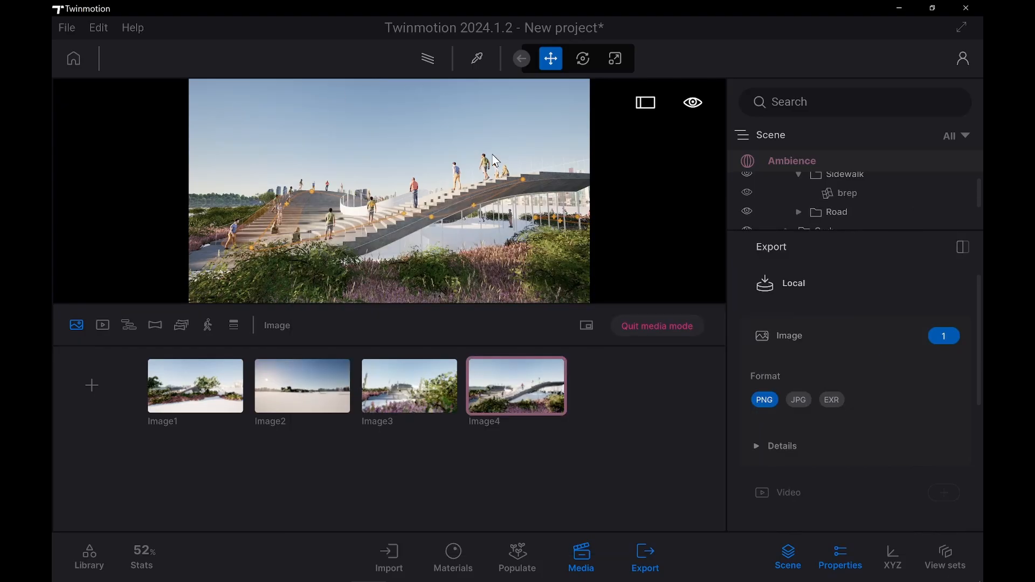
Expand the image export details and set the export format to JPG
{"action": "left_click", "coordinate": [790, 456]}
{"action": "scroll", "coordinate": [930, 406], "scroll_direction": "down", "scroll_amount": 1}
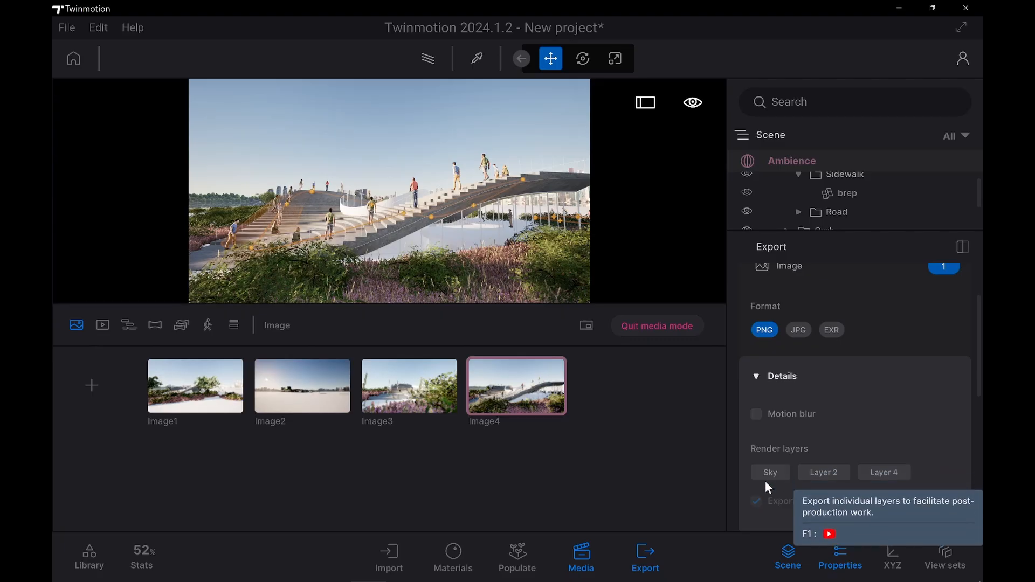
{"action": "scroll", "coordinate": [764, 477], "scroll_direction": "down", "scroll_amount": 2}
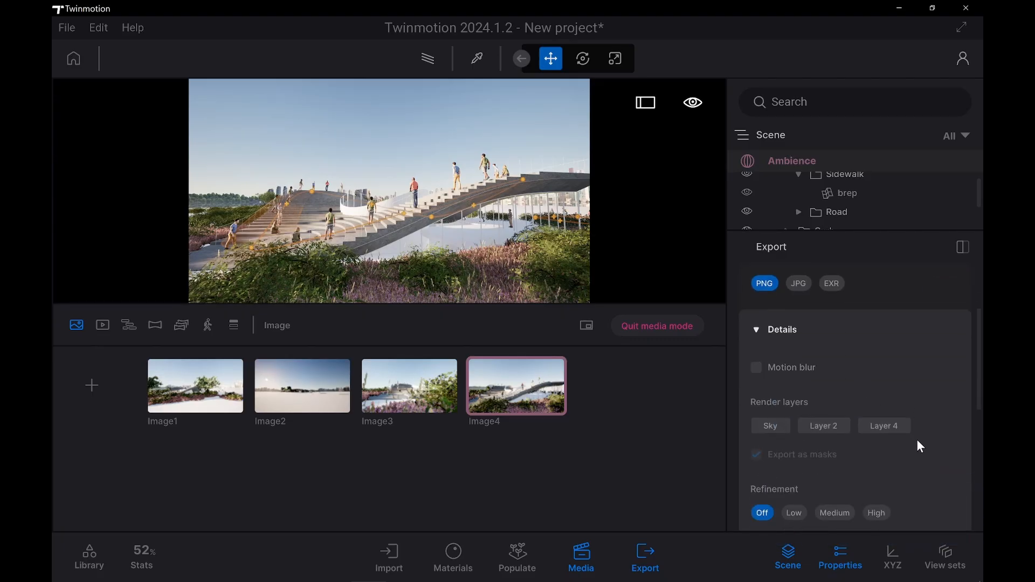
{"action": "scroll", "coordinate": [919, 447], "scroll_direction": "down", "scroll_amount": 2}
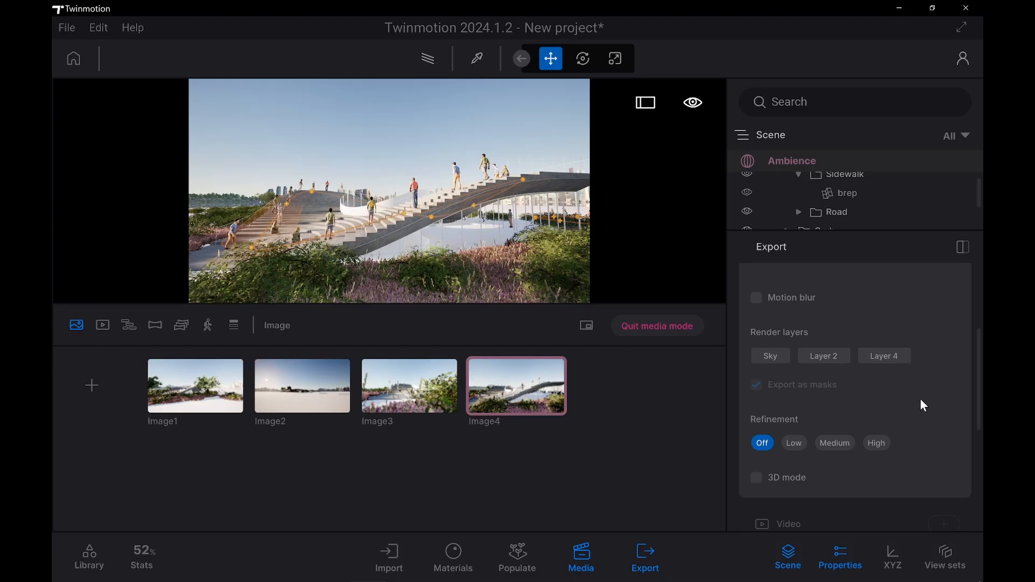
{"action": "scroll", "coordinate": [920, 399], "scroll_direction": "up", "scroll_amount": 3}
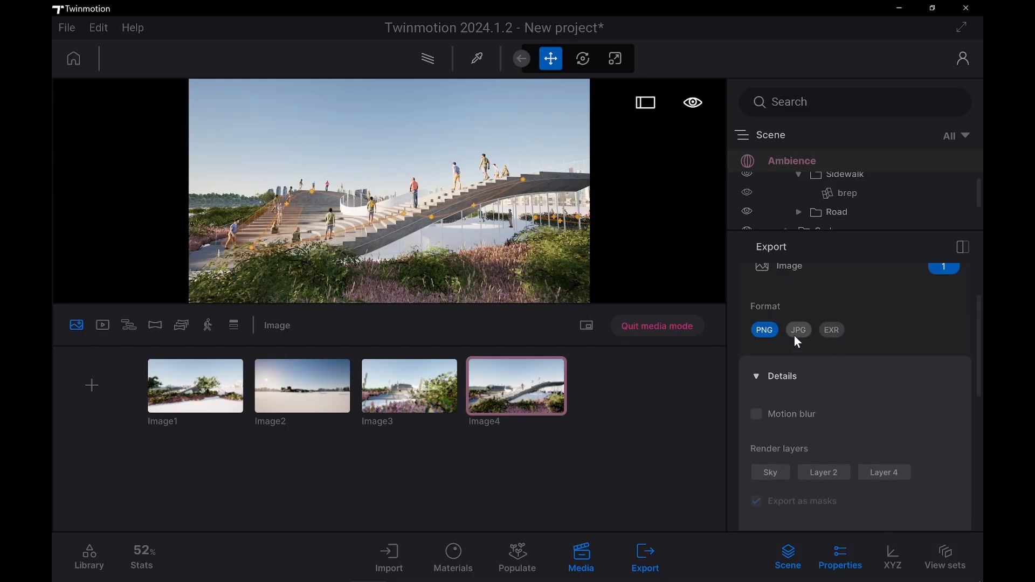
{"action": "left_click", "coordinate": [795, 333]}
Review the image export options for motion blur, render layers, refinement and 3D mode
{"action": "scroll", "coordinate": [894, 409], "scroll_direction": "down", "scroll_amount": 2}
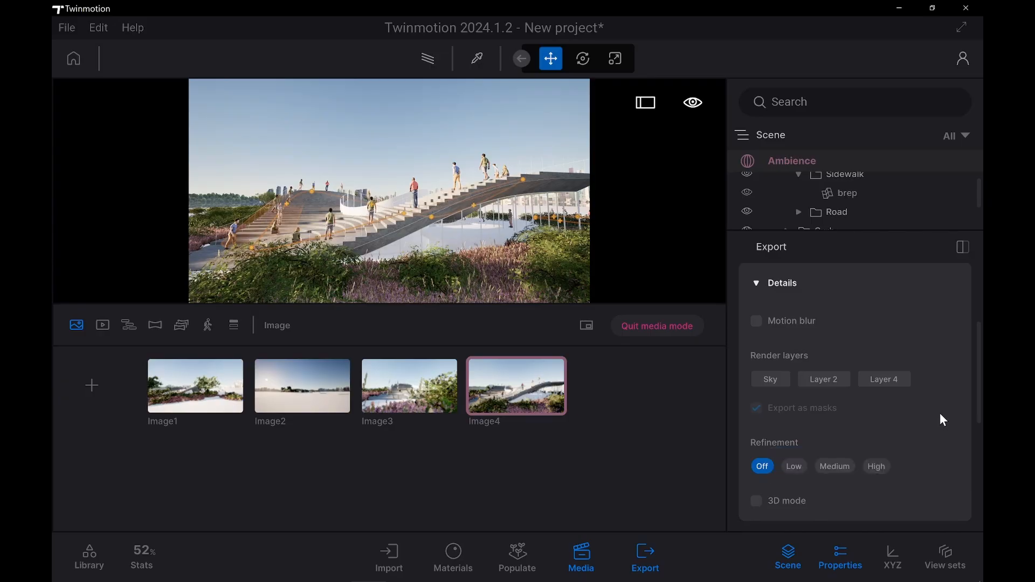
{"action": "scroll", "coordinate": [940, 418], "scroll_direction": "down", "scroll_amount": 2}
{"action": "scroll", "coordinate": [911, 420], "scroll_direction": "up", "scroll_amount": 2}
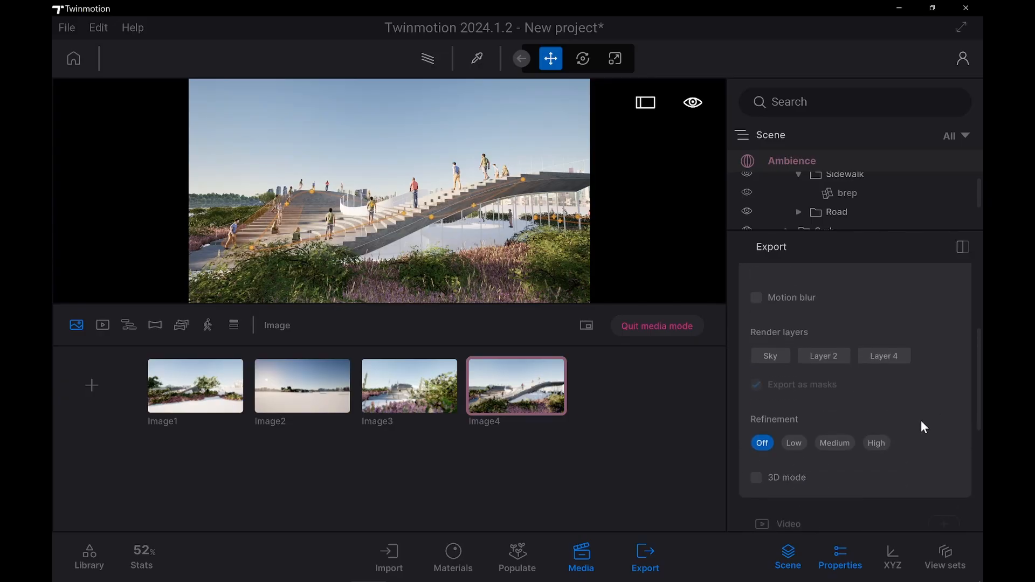
{"action": "scroll", "coordinate": [943, 416], "scroll_direction": "up", "scroll_amount": 2}
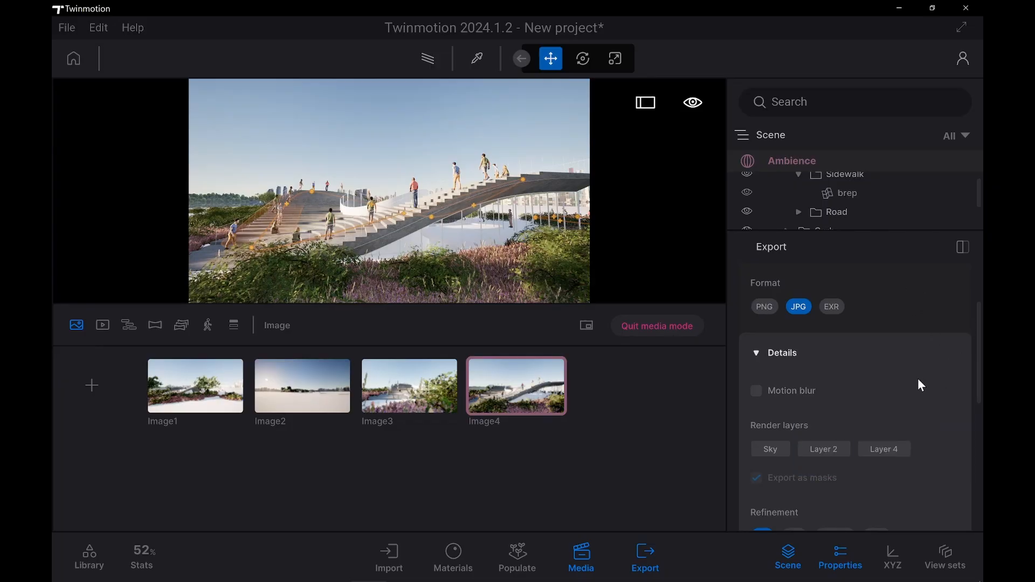
{"action": "scroll", "coordinate": [914, 361], "scroll_direction": "up", "scroll_amount": 2}
{"action": "scroll", "coordinate": [916, 341], "scroll_direction": "down", "scroll_amount": 10}
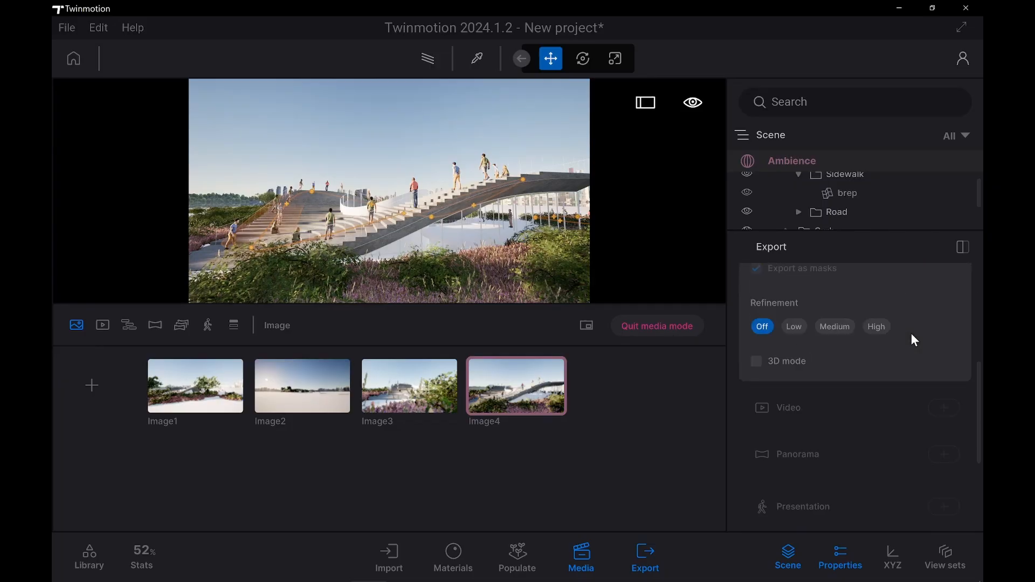
{"action": "scroll", "coordinate": [904, 350], "scroll_direction": "up", "scroll_amount": 10}
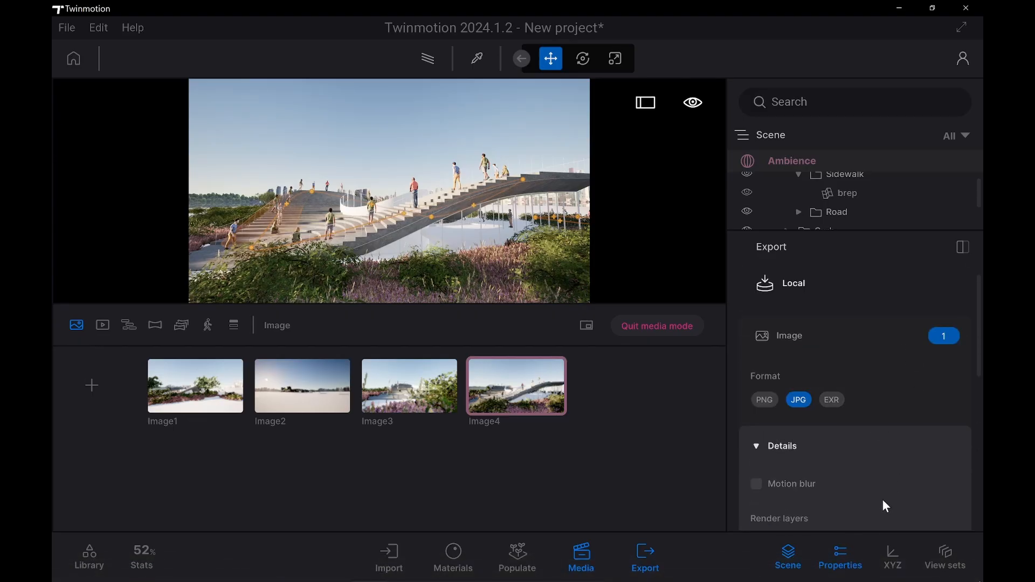
Open Image4's image properties and review the available output size options without changing the Full HD setting
{"action": "left_click", "coordinate": [832, 561]}
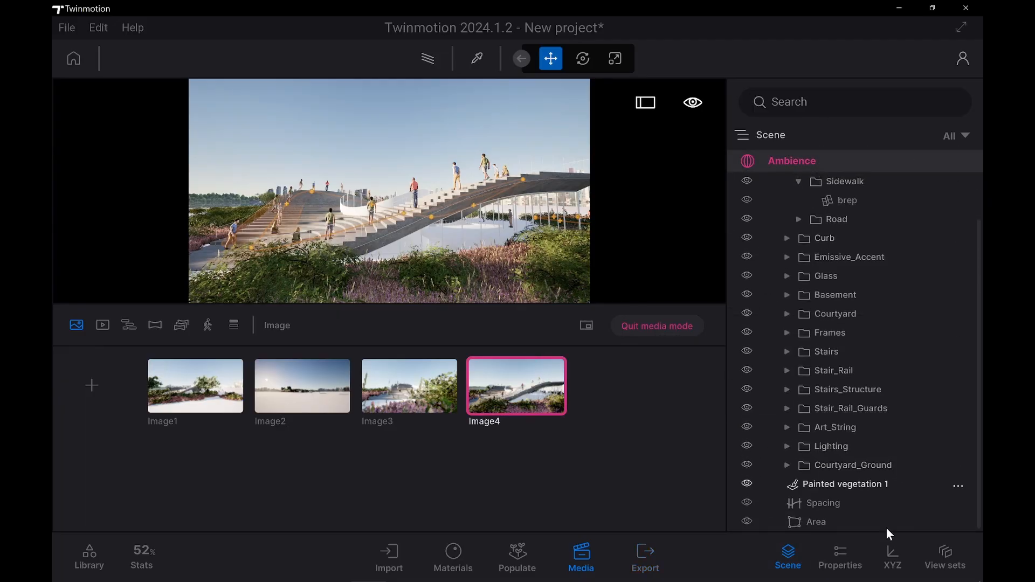
{"action": "left_click", "coordinate": [838, 559]}
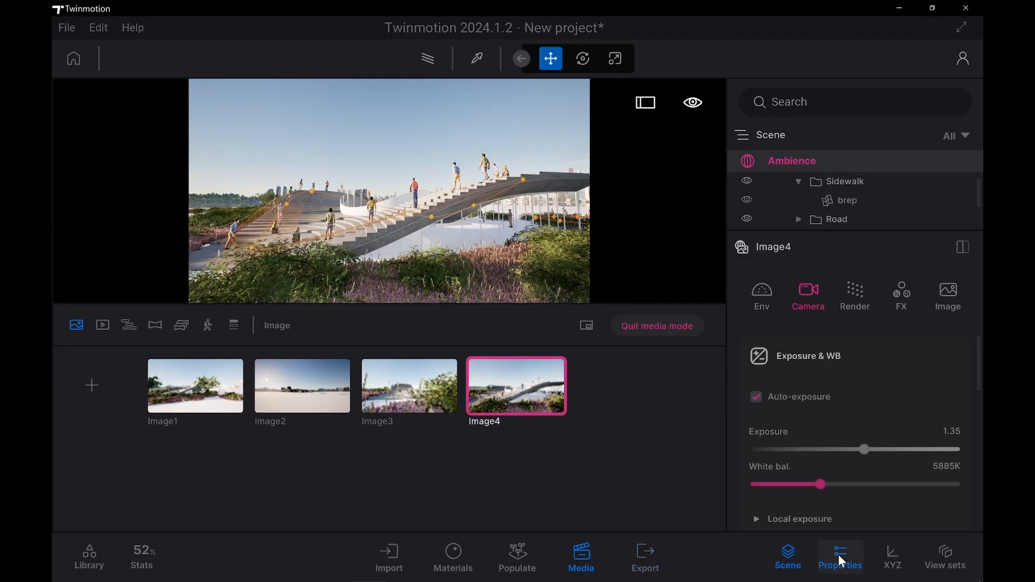
{"action": "left_click", "coordinate": [948, 310]}
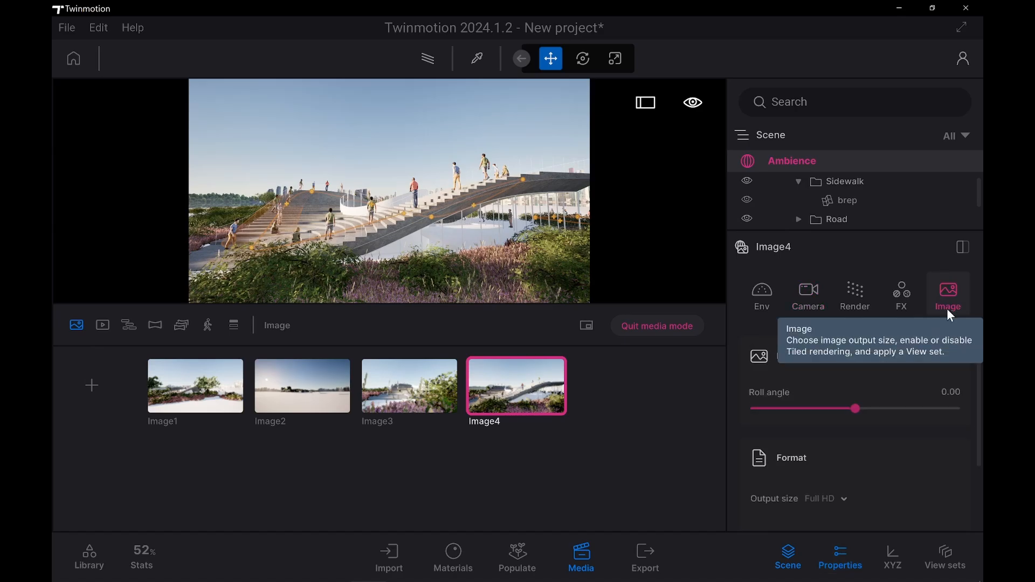
{"action": "scroll", "coordinate": [928, 442], "scroll_direction": "down", "scroll_amount": 3}
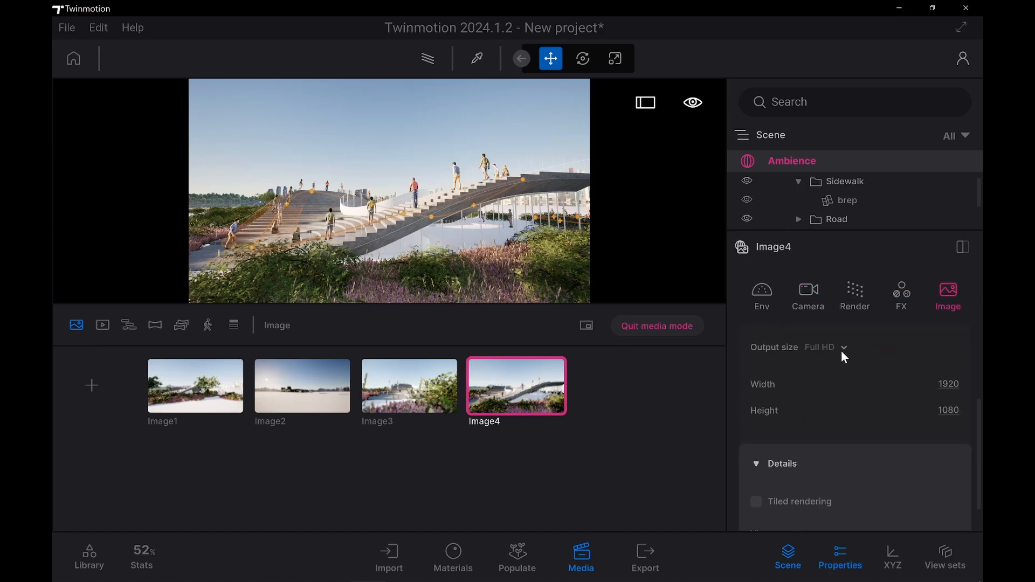
{"action": "left_click", "coordinate": [841, 348]}
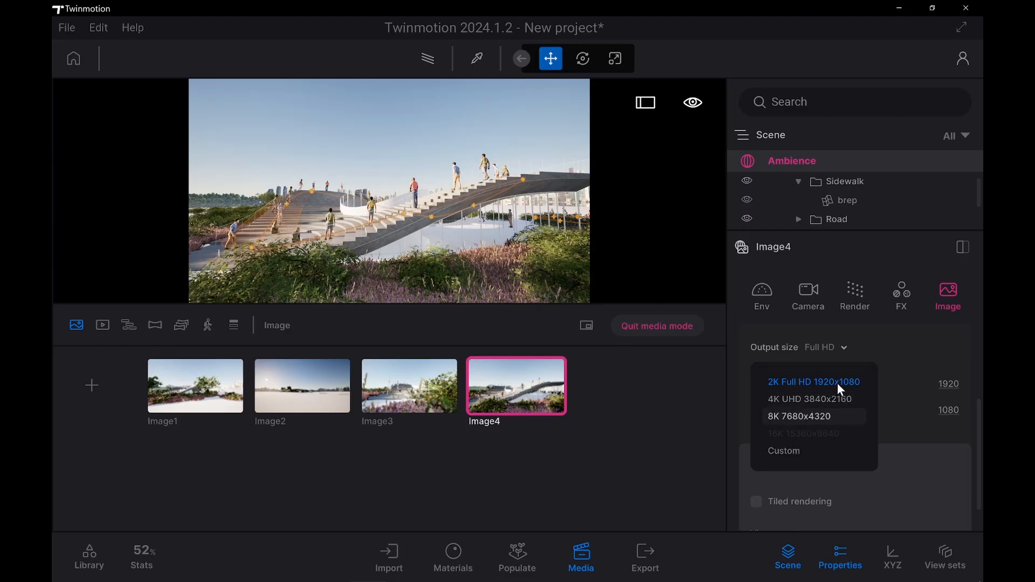
{"action": "left_click", "coordinate": [916, 362]}
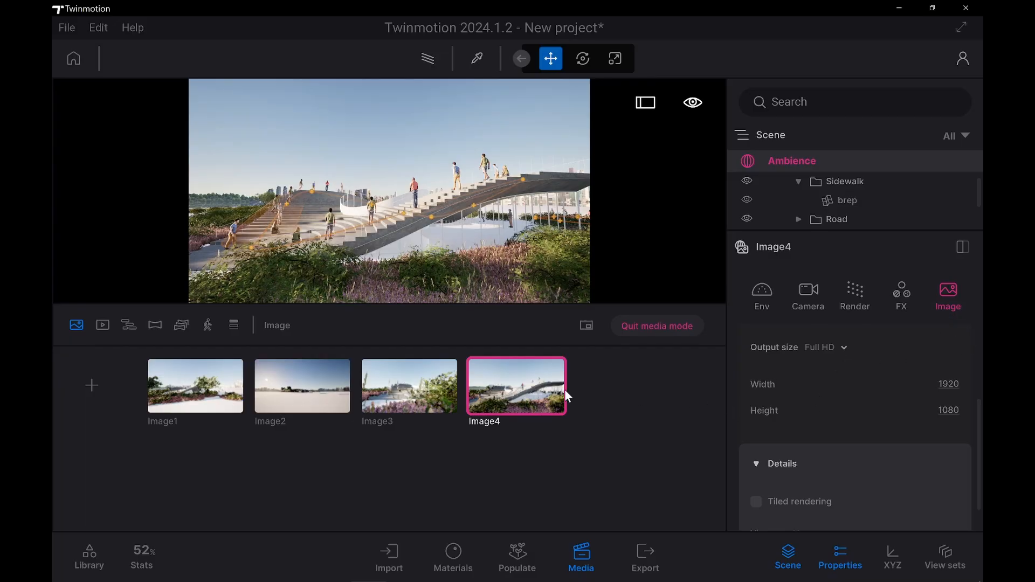
Return to the export settings, check the media selected for image export, and start exporting Image4 as a JPG
{"action": "left_click", "coordinate": [647, 558]}
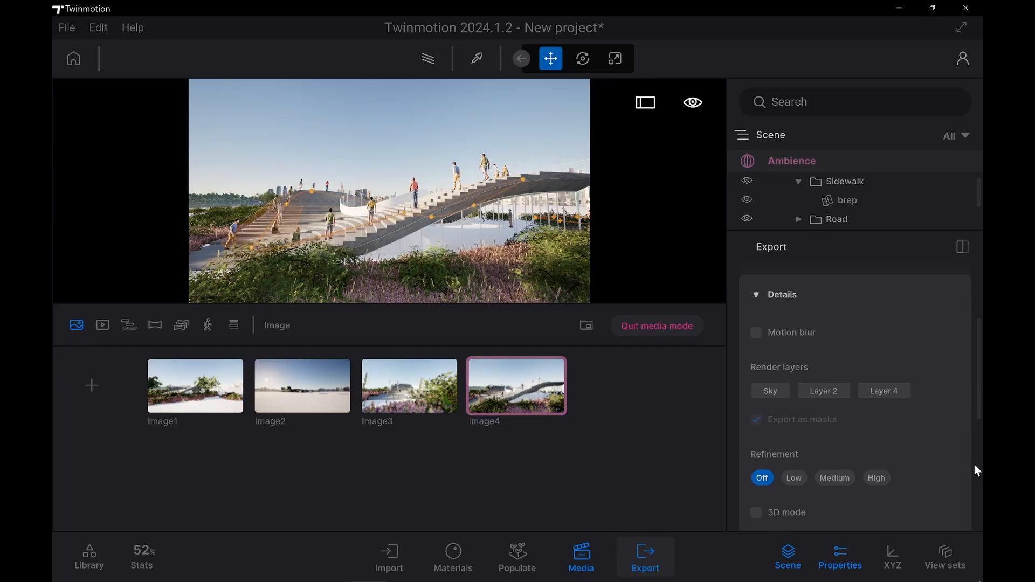
{"action": "scroll", "coordinate": [913, 358], "scroll_direction": "up", "scroll_amount": 2}
{"action": "scroll", "coordinate": [911, 358], "scroll_direction": "down", "scroll_amount": 3}
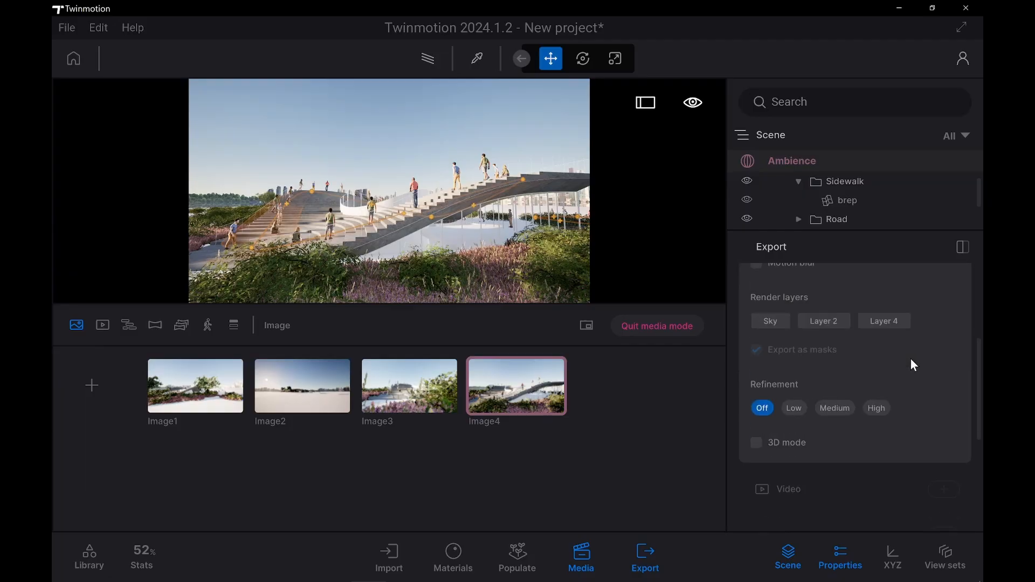
{"action": "scroll", "coordinate": [927, 339], "scroll_direction": "up", "scroll_amount": 3}
{"action": "left_click", "coordinate": [944, 301]}
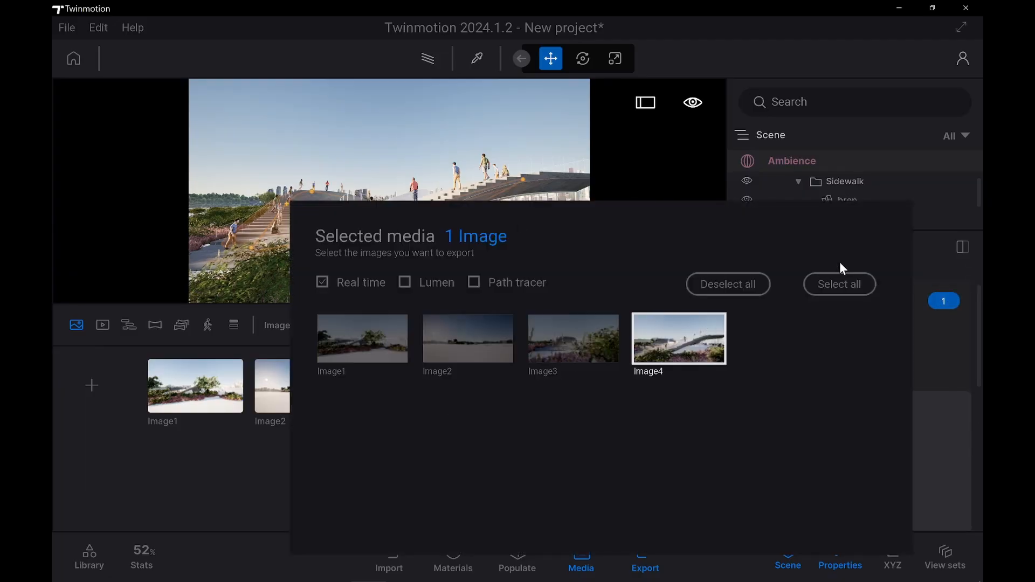
{"action": "left_click", "coordinate": [925, 354]}
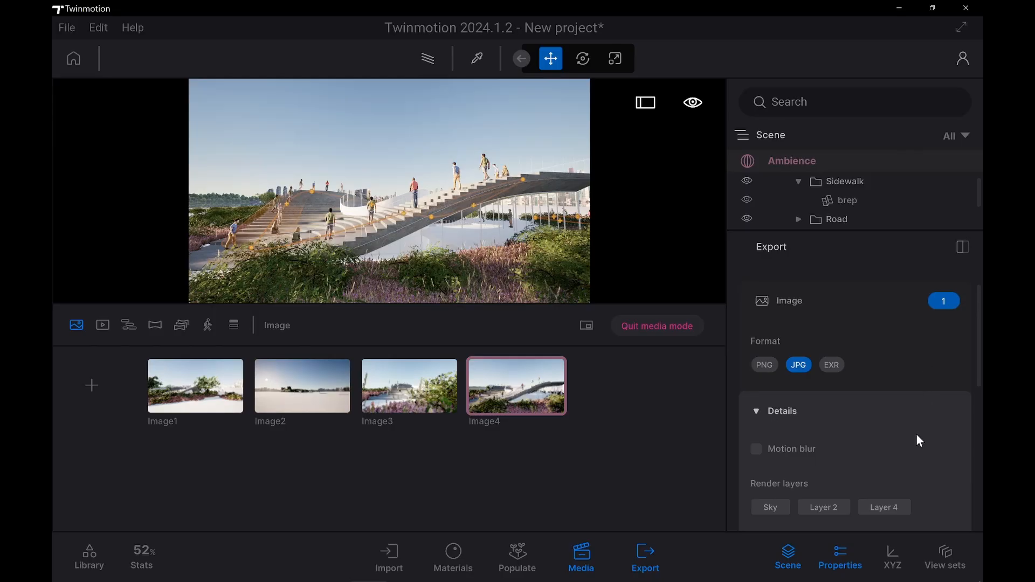
{"action": "scroll", "coordinate": [917, 436], "scroll_direction": "down", "scroll_amount": 8}
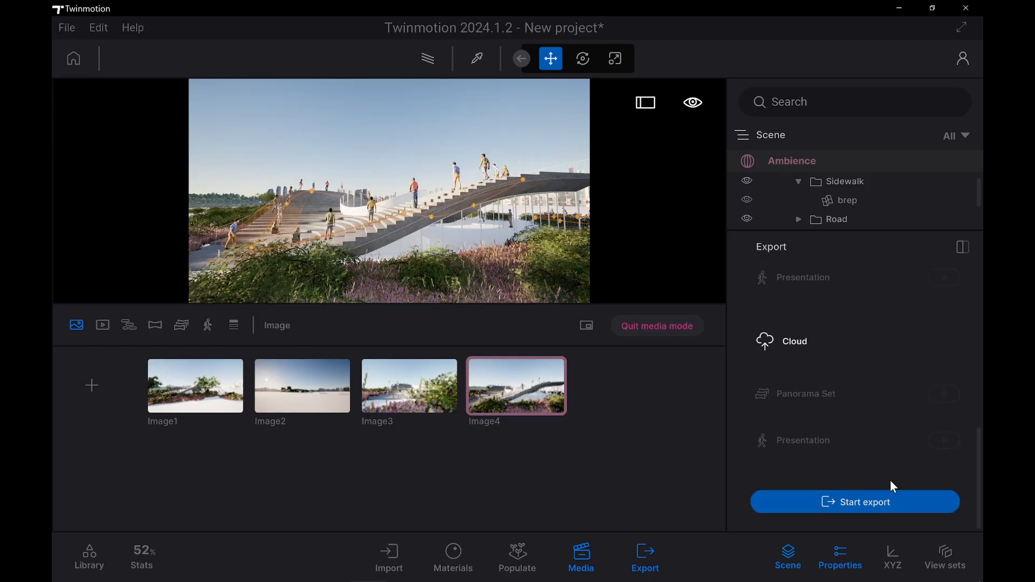
{"action": "left_click", "coordinate": [866, 508]}
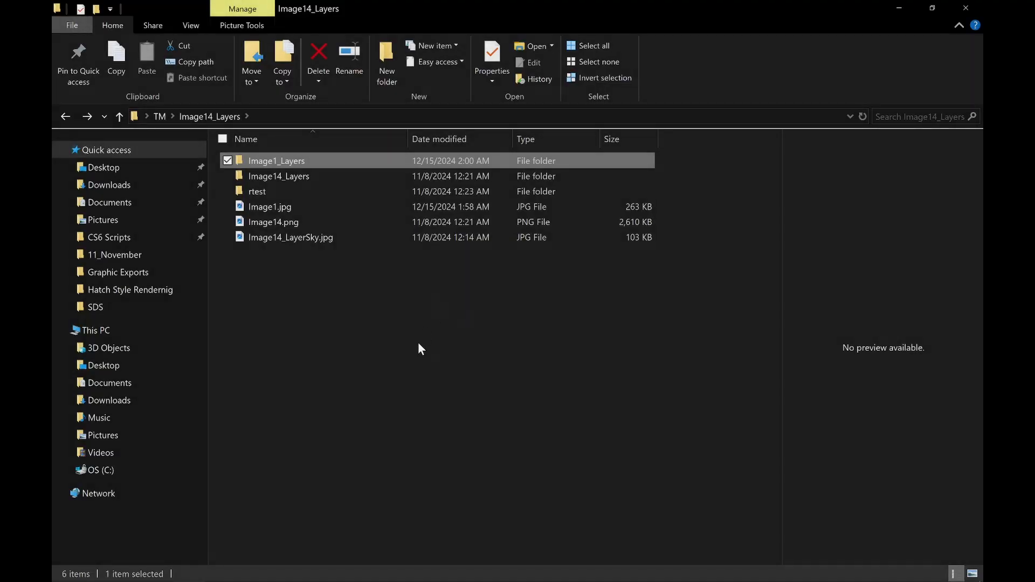
In File Explorer, preview Image1.jpg and the layer images in the Image1_Layers folder, including Image1_Layer2.jpg enlarged, and return to Twinmotion
{"action": "left_click", "coordinate": [315, 206]}
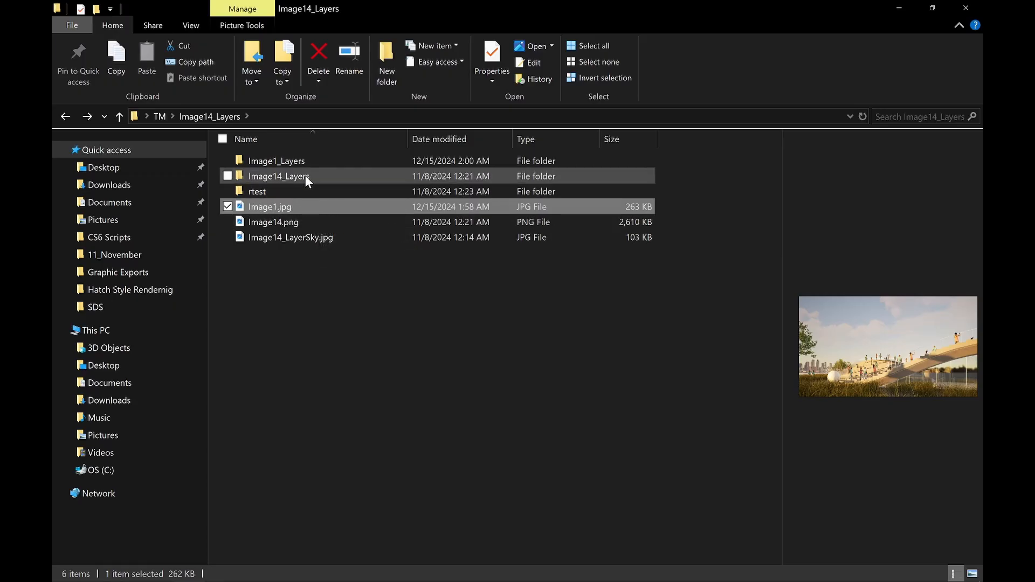
{"action": "left_click", "coordinate": [302, 161]}
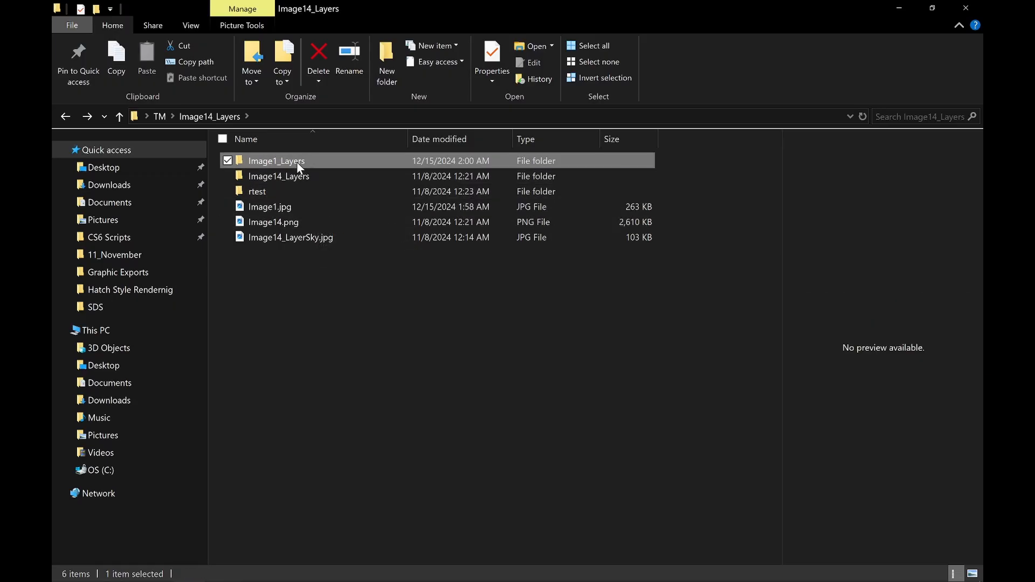
{"action": "double_click", "coordinate": [301, 160]}
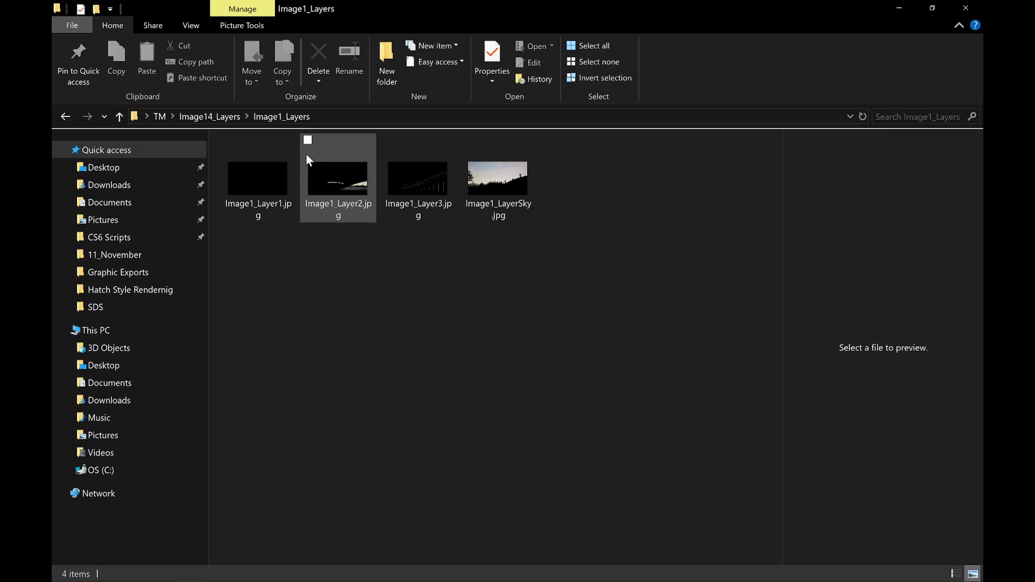
{"action": "left_click", "coordinate": [276, 187]}
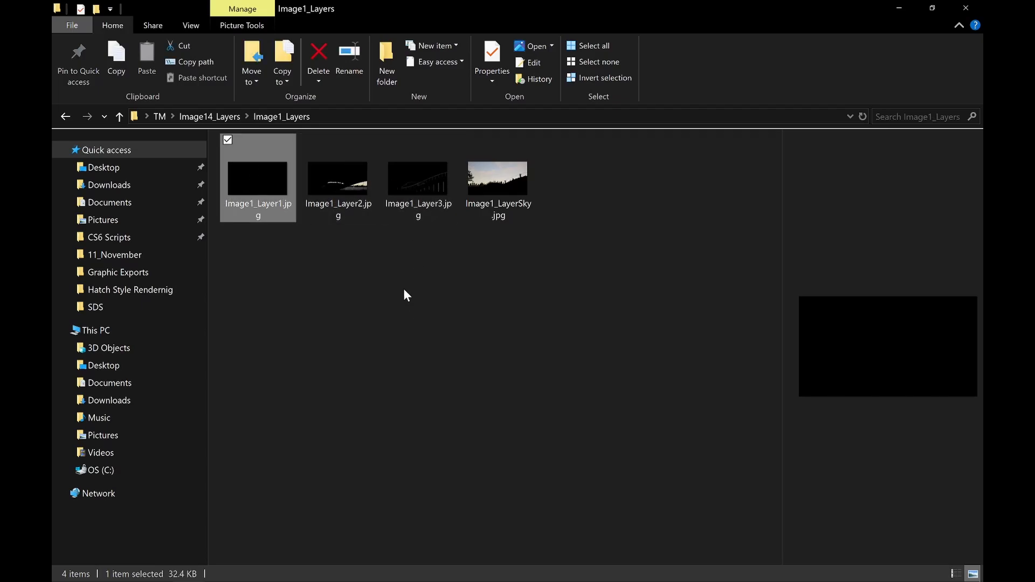
{"action": "left_click", "coordinate": [357, 193]}
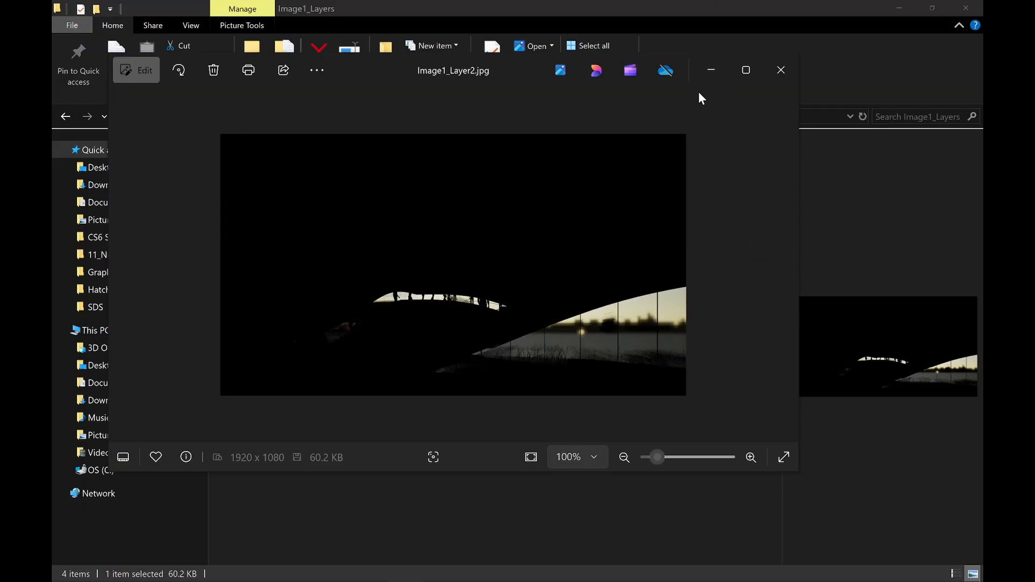
{"action": "left_click", "coordinate": [709, 72]}
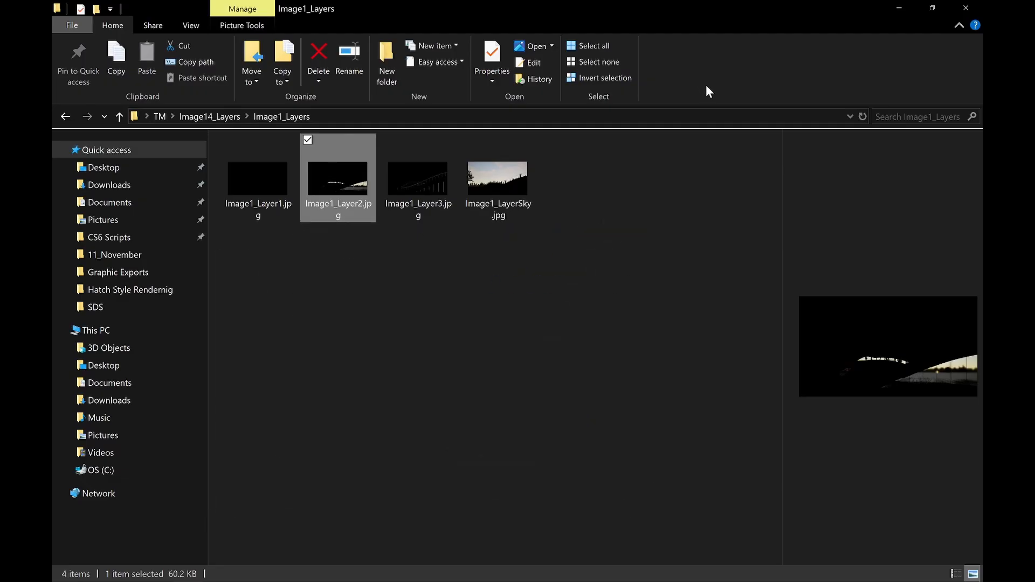
{"action": "left_click", "coordinate": [897, 9]}
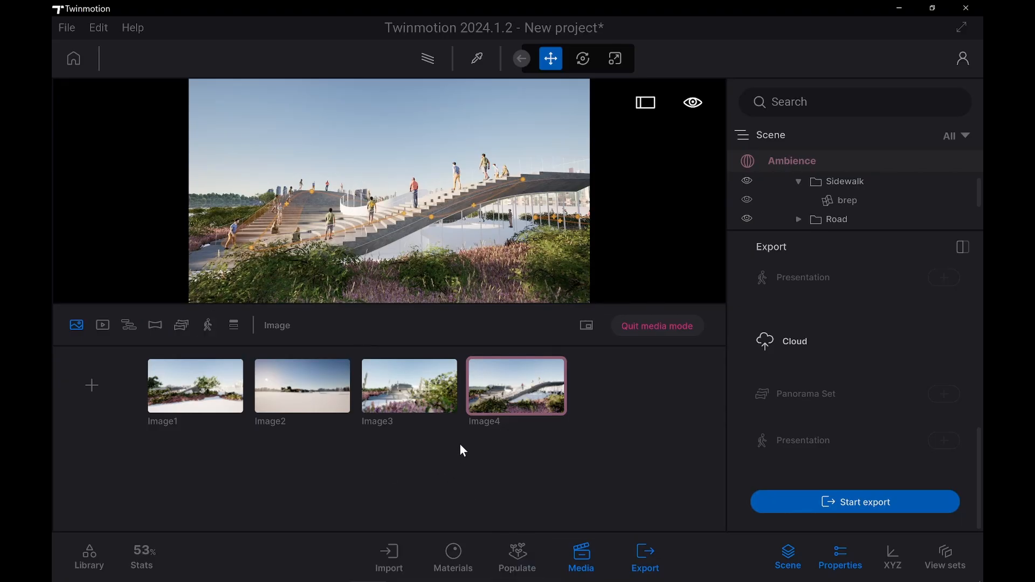
Show the full scene graph and collapse the Design folder under Urban_LandForm_TM
{"action": "left_click", "coordinate": [799, 566]}
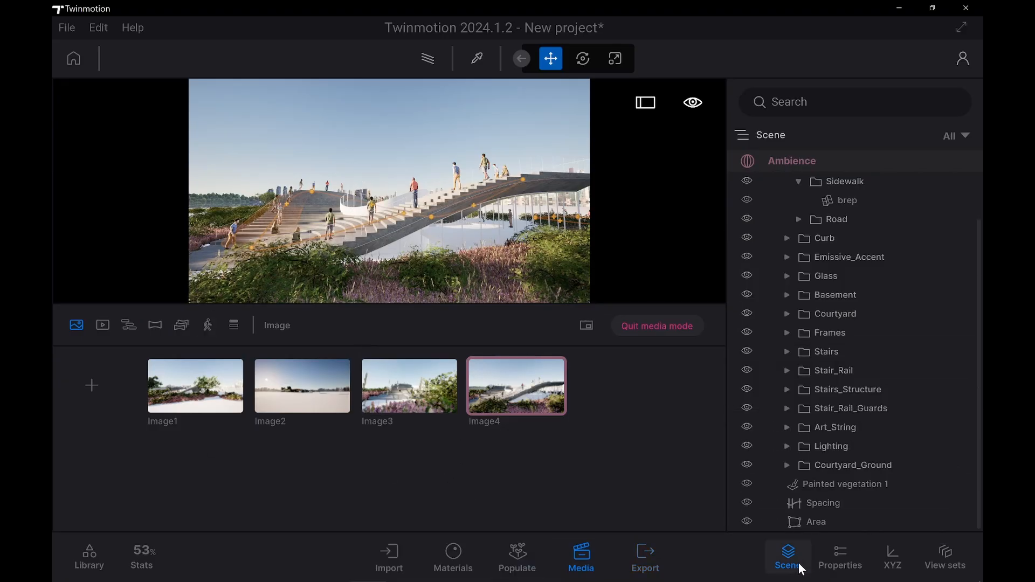
{"action": "scroll", "coordinate": [797, 232], "scroll_direction": "up", "scroll_amount": 2}
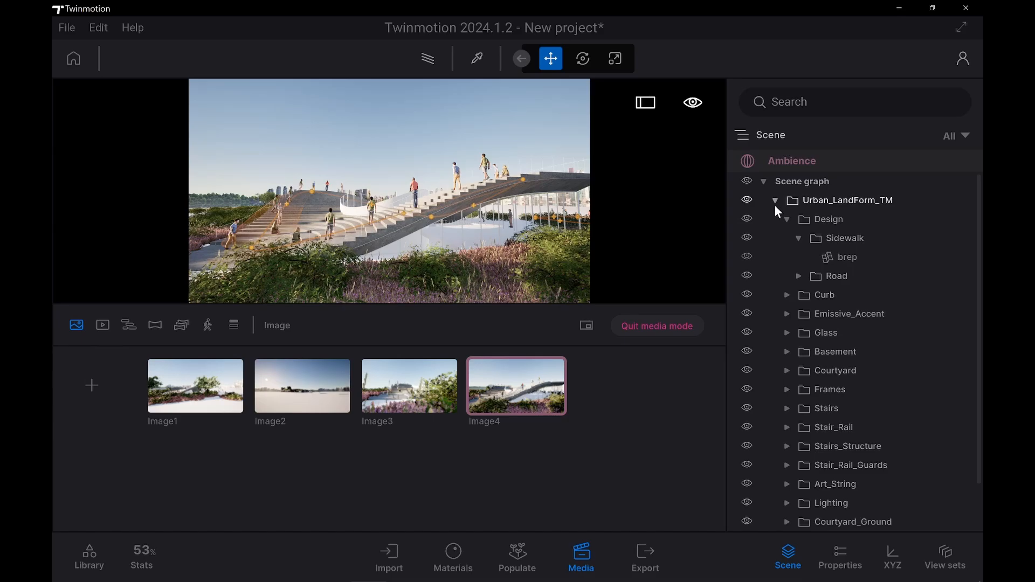
{"action": "left_click", "coordinate": [786, 219]}
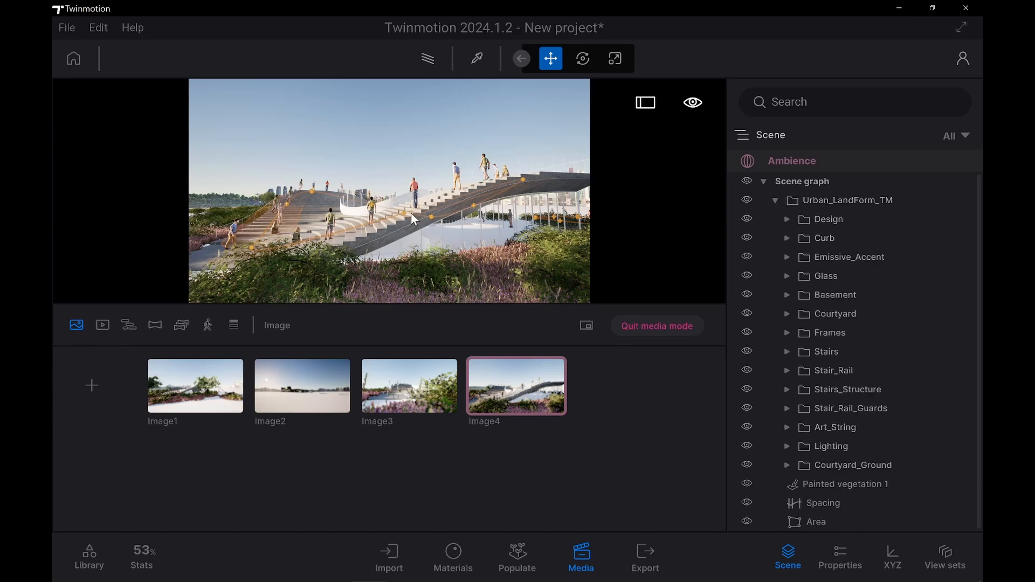
Switch to Rhino and add a new layer named Sphere
{"action": "mouse_move", "coordinate": [492, 577]}
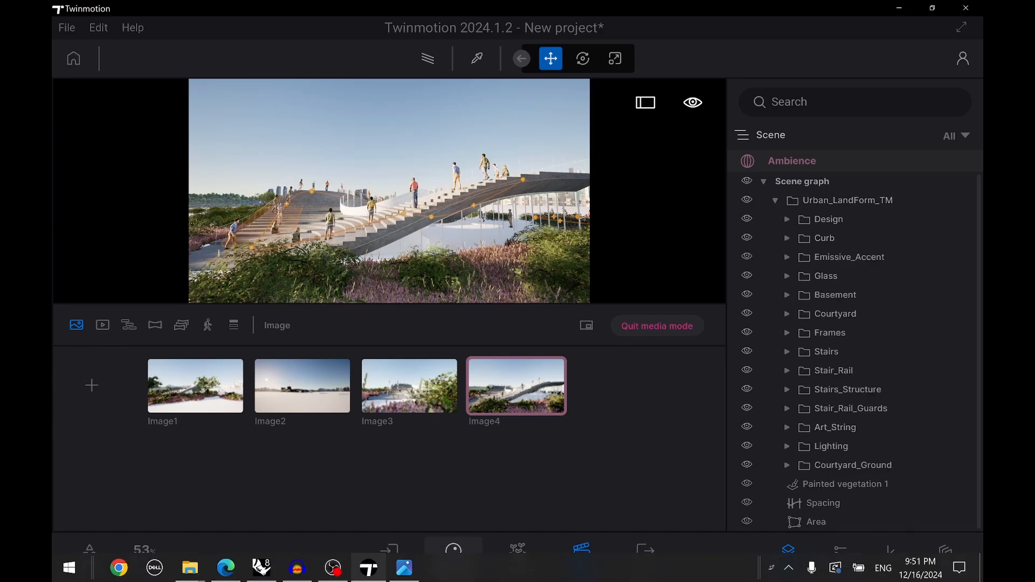
{"action": "left_click", "coordinate": [261, 569]}
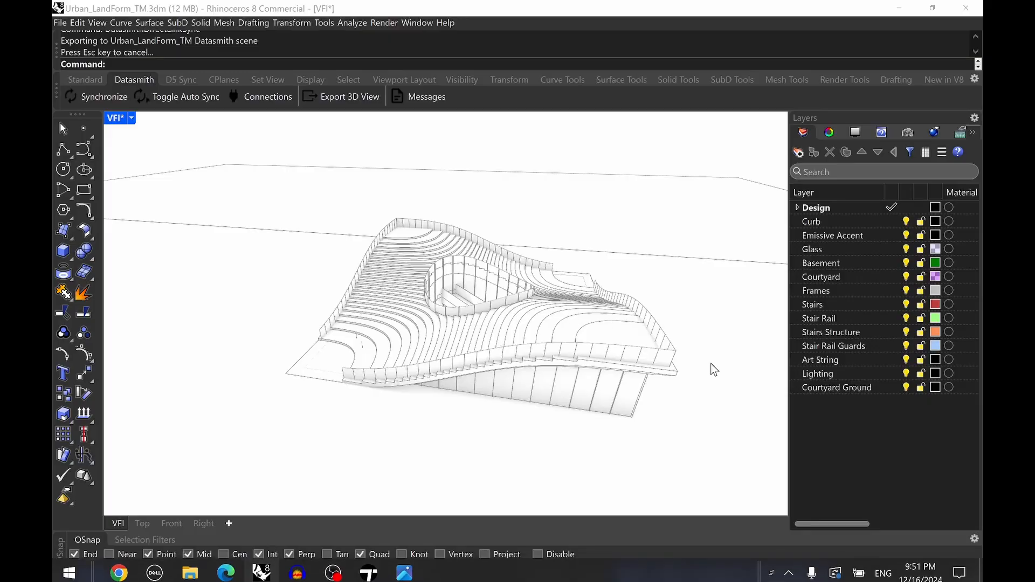
{"action": "left_click", "coordinate": [797, 154]}
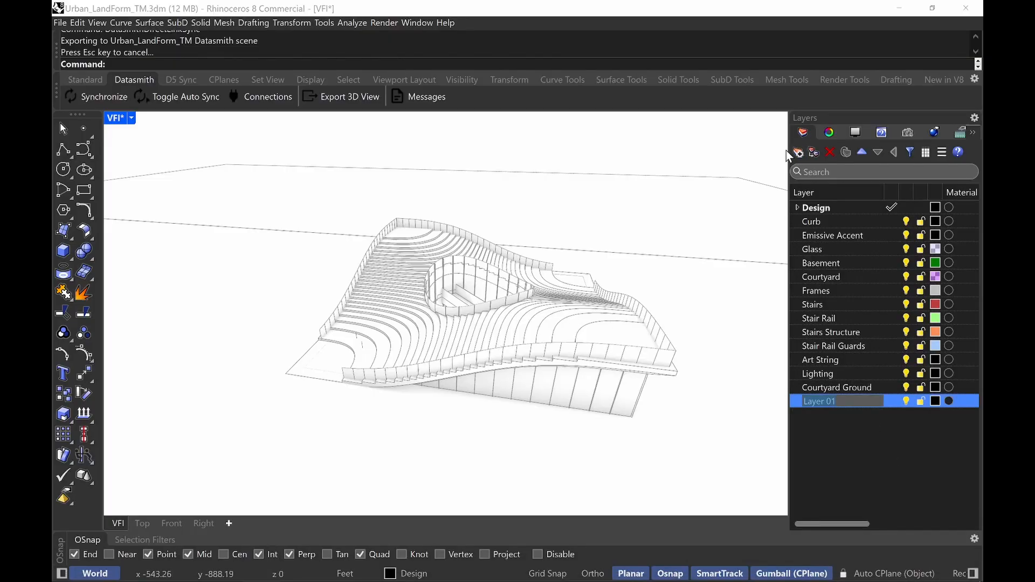
{"action": "type", "text": "sdP"}
{"action": "type", "text": "Sphere"}
{"action": "key", "text": "Return"}
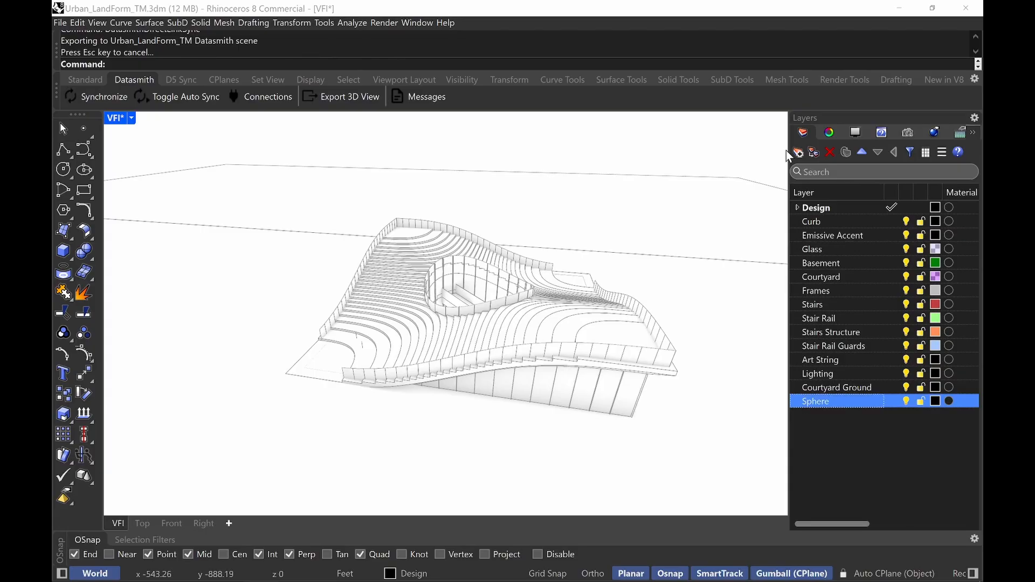
Make the Sphere layer current and draw a sphere centred at the raised corner of the bridge
{"action": "left_click", "coordinate": [892, 401]}
{"action": "type", "text": "Sphere"}
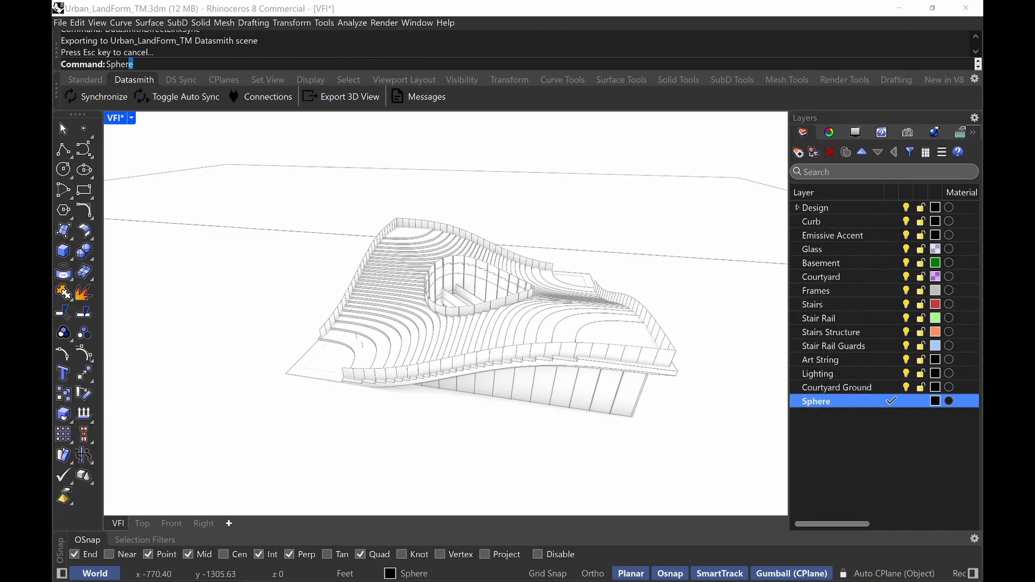
{"action": "key", "text": "Return"}
{"action": "left_click", "coordinate": [678, 372]}
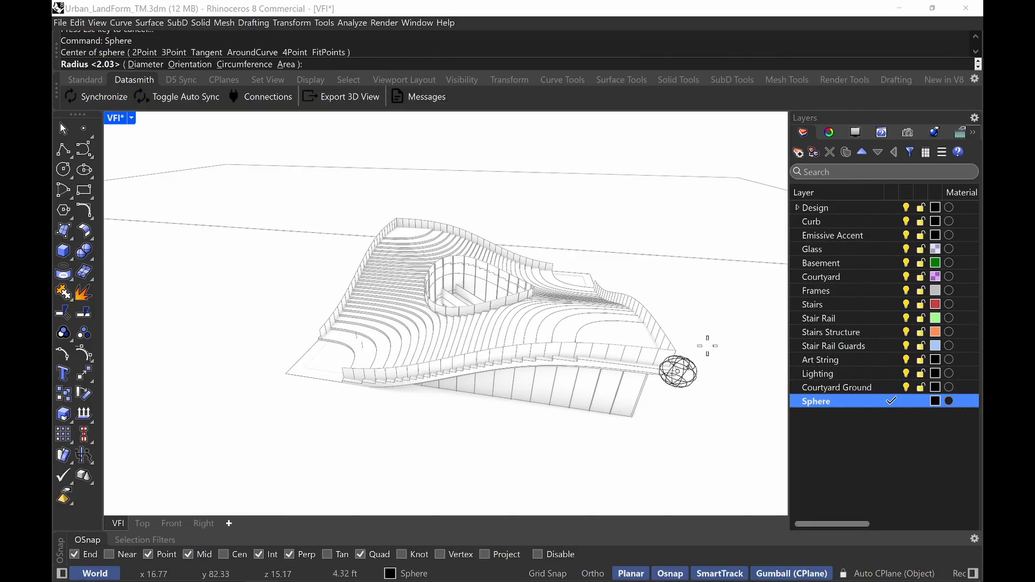
{"action": "key", "text": "Escape"}
{"action": "right_click_drag", "start_coordinate": [704, 282], "coordinate": [642, 347]}
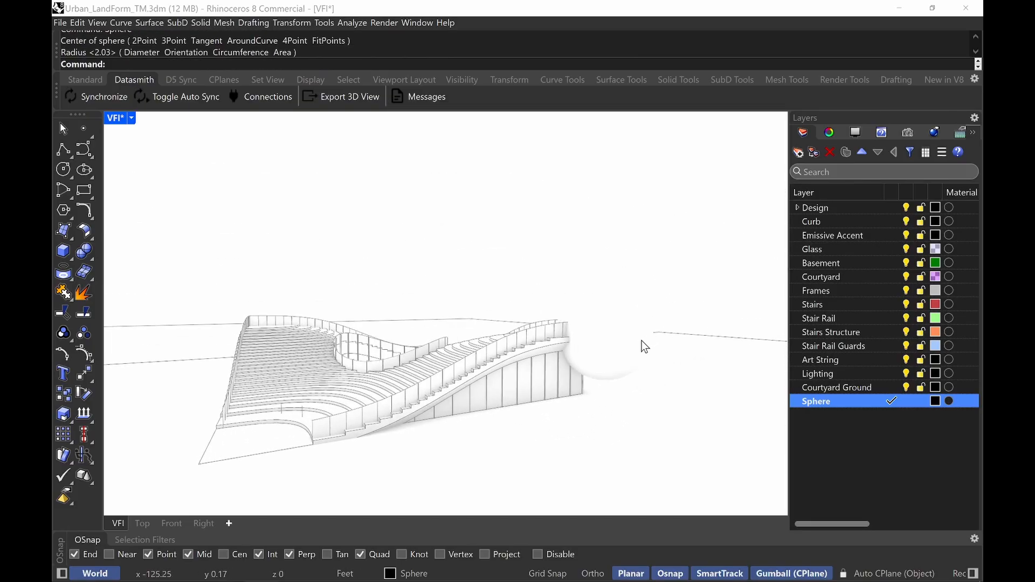
Enable Datasmith auto sync for the Rhino model and switch to Twinmotion
{"action": "left_click", "coordinate": [183, 107]}
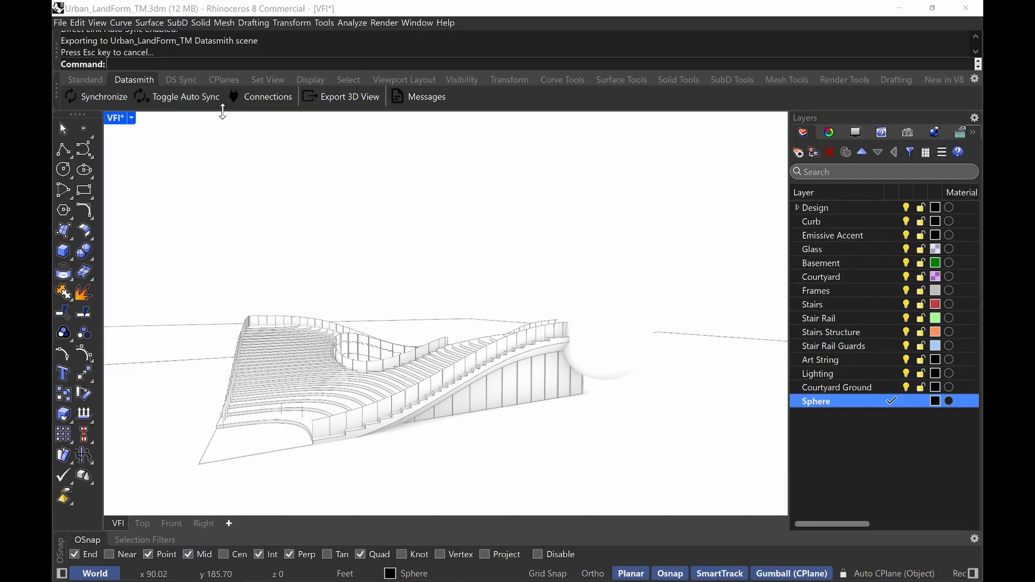
{"action": "mouse_move", "coordinate": [563, 540]}
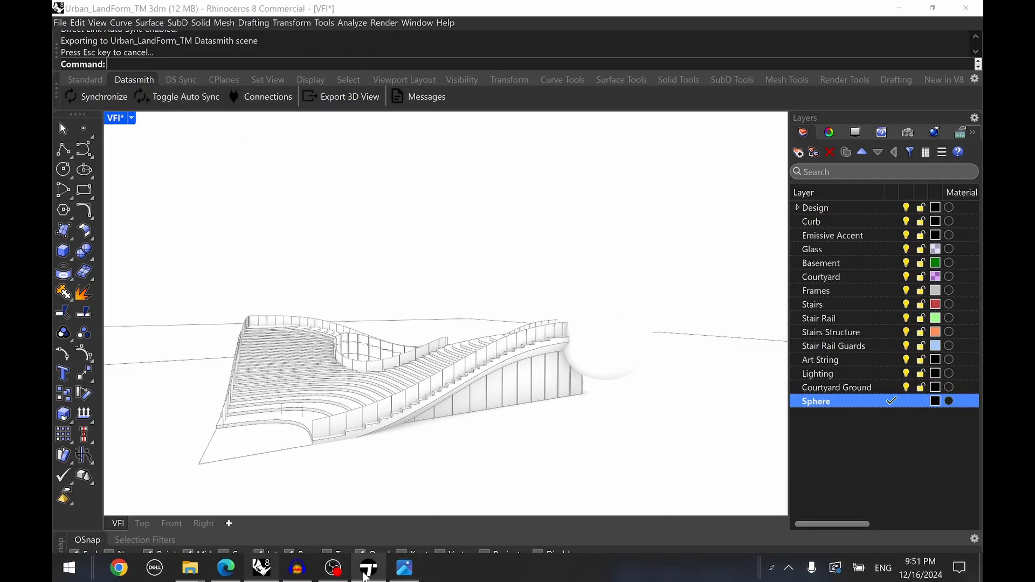
{"action": "left_click", "coordinate": [366, 572]}
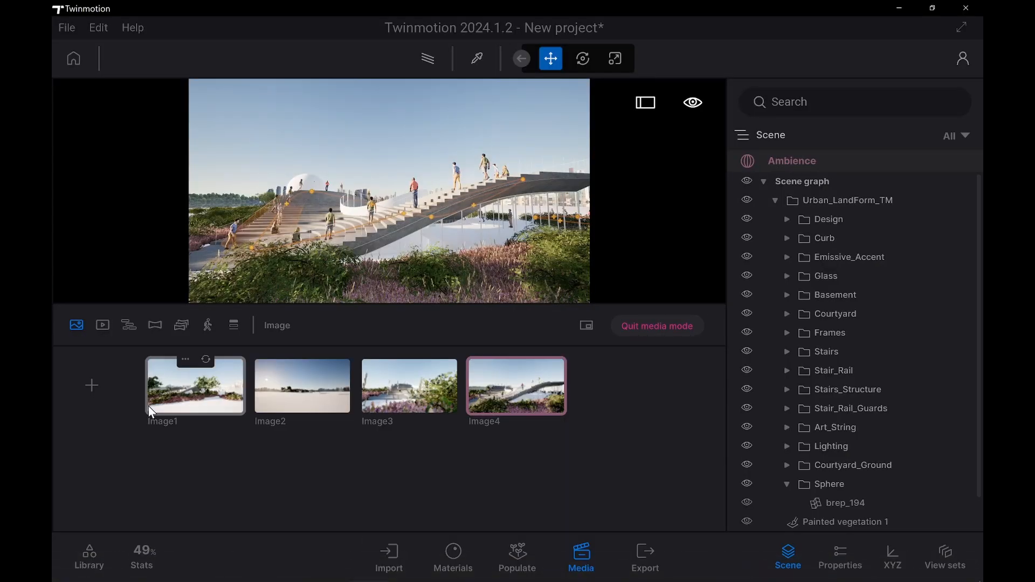
Leave media mode and examine the bridge and the synced sphere from several angles
{"action": "left_click", "coordinate": [581, 557]}
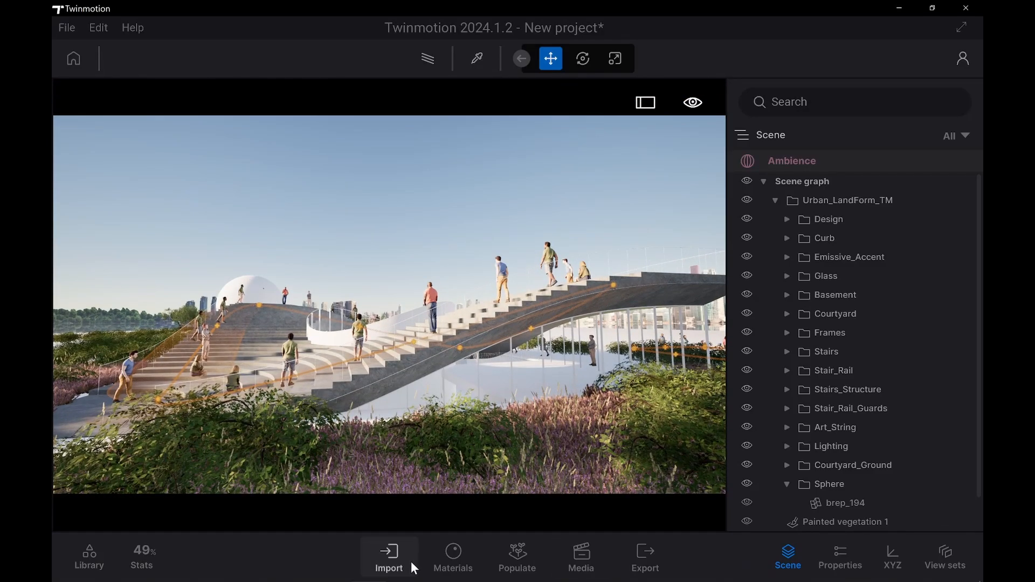
{"action": "mouse_move", "coordinate": [494, 291]}
{"action": "middle_mouse_down", "text": "shift"}
{"action": "mouse_move", "coordinate": [512, 288]}
{"action": "mouse_move", "coordinate": [502, 284]}
{"action": "middle_mouse_up", "text": "shift"}
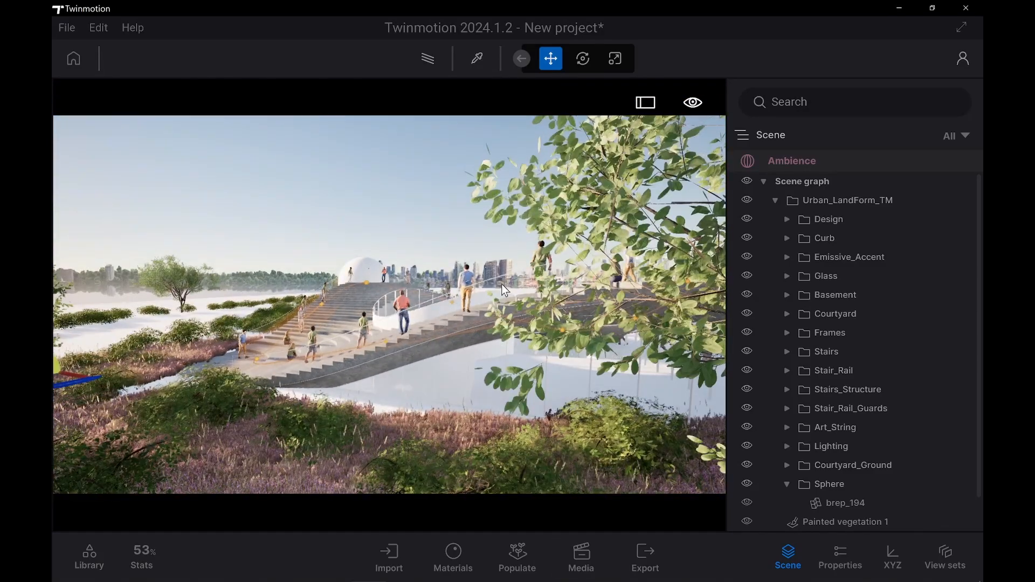
{"action": "scroll", "coordinate": [428, 283], "scroll_direction": "down", "scroll_amount": 4}
{"action": "middle_click_drag", "start_coordinate": [430, 280], "coordinate": [497, 232], "text": "shift"}
{"action": "scroll", "coordinate": [530, 247], "scroll_direction": "up", "scroll_amount": 2}
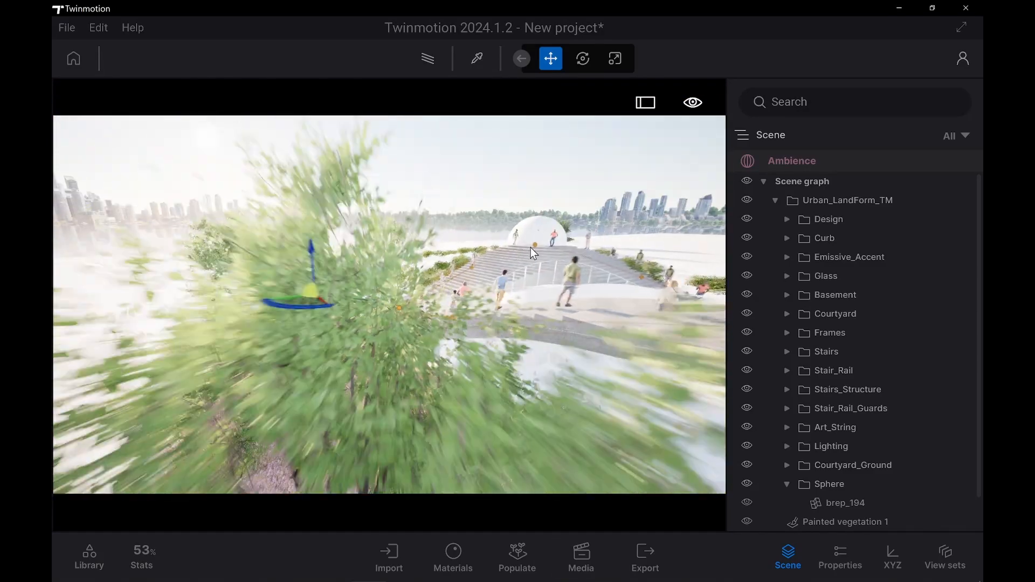
{"action": "scroll", "coordinate": [530, 247], "scroll_direction": "down", "scroll_amount": 5}
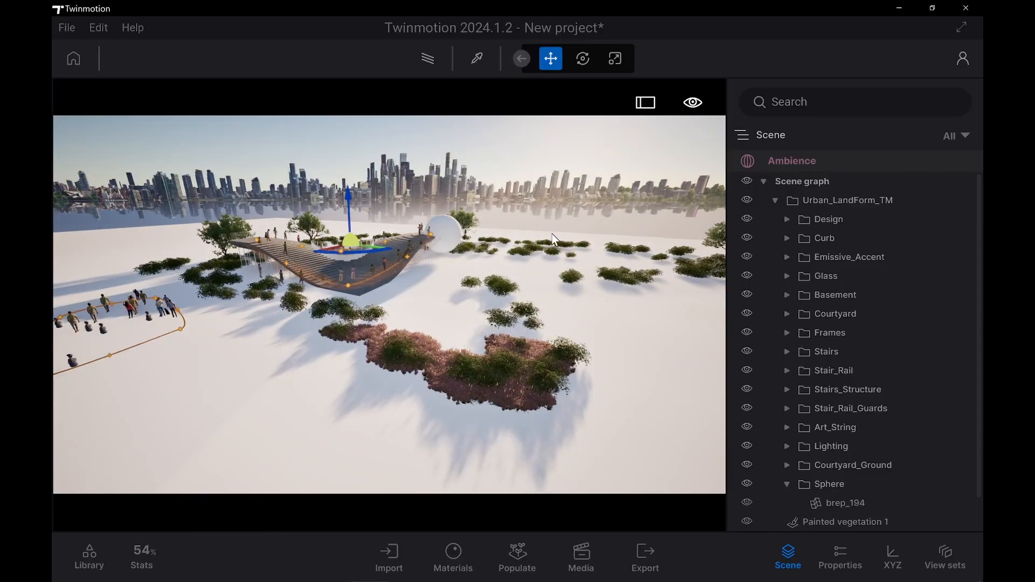
{"action": "scroll", "coordinate": [414, 213], "scroll_direction": "up", "scroll_amount": 5}
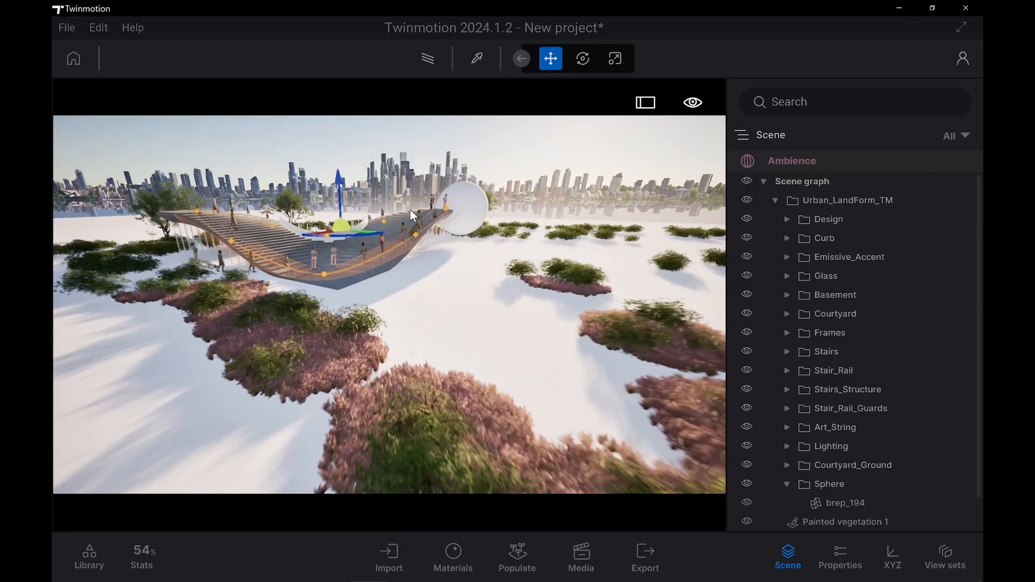
{"action": "middle_click_drag", "start_coordinate": [410, 209], "coordinate": [318, 242], "text": "shift"}
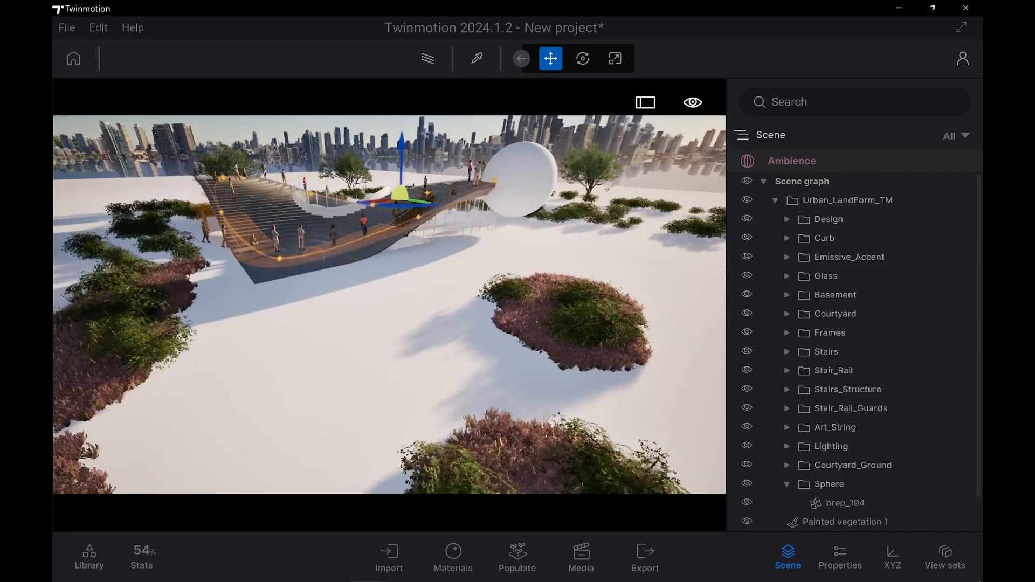
{"action": "middle_click_drag", "start_coordinate": [651, 162], "coordinate": [656, 248]}
{"action": "scroll", "coordinate": [656, 248], "scroll_direction": "up", "scroll_amount": 4}
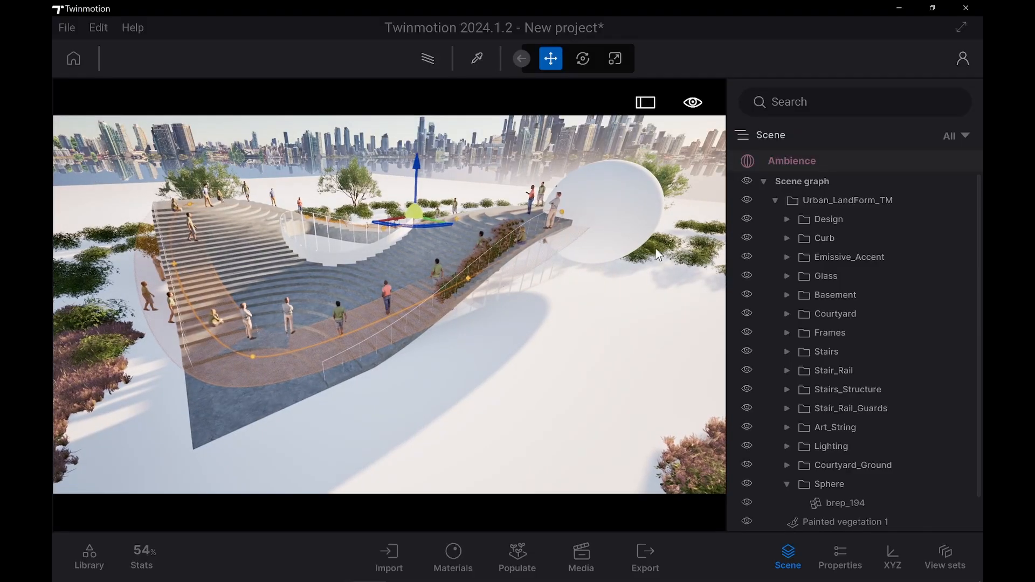
Switch to Rhino and, with the Sphere command started, add a sublayer named little under the Sphere layer
{"action": "mouse_move", "coordinate": [391, 579]}
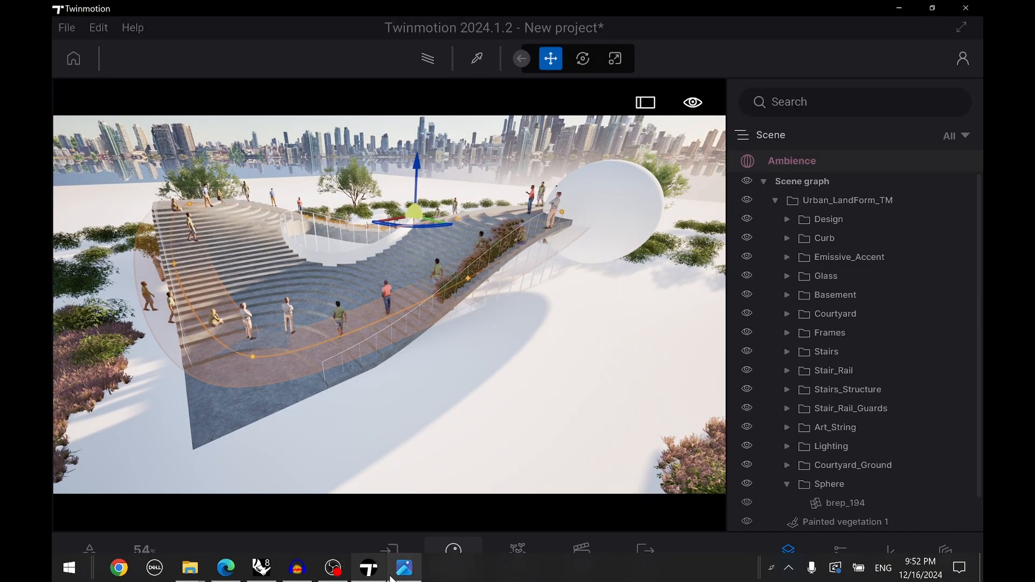
{"action": "left_click", "coordinate": [261, 567]}
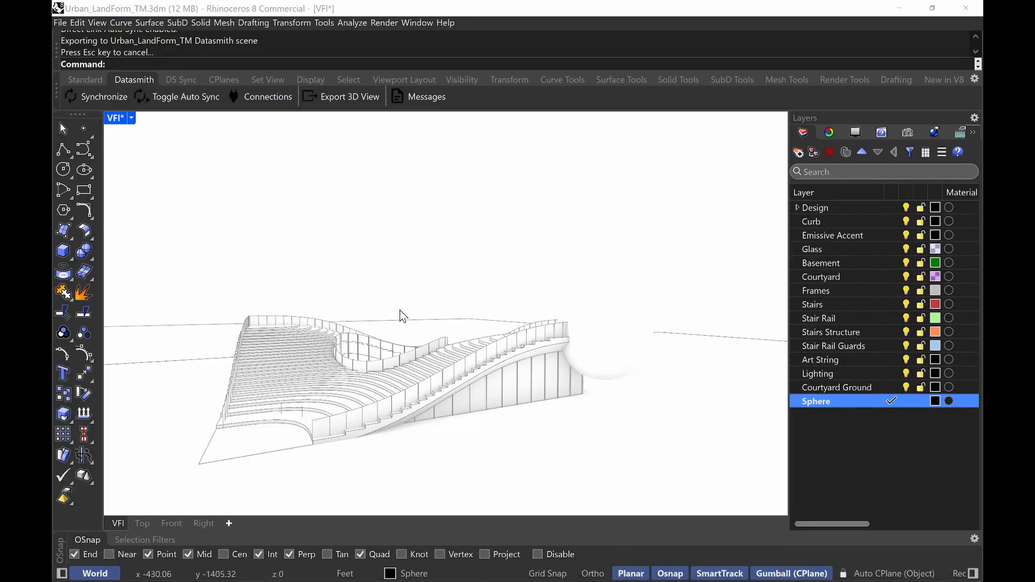
{"action": "type", "text": "Sphere"}
{"action": "key", "text": "Return"}
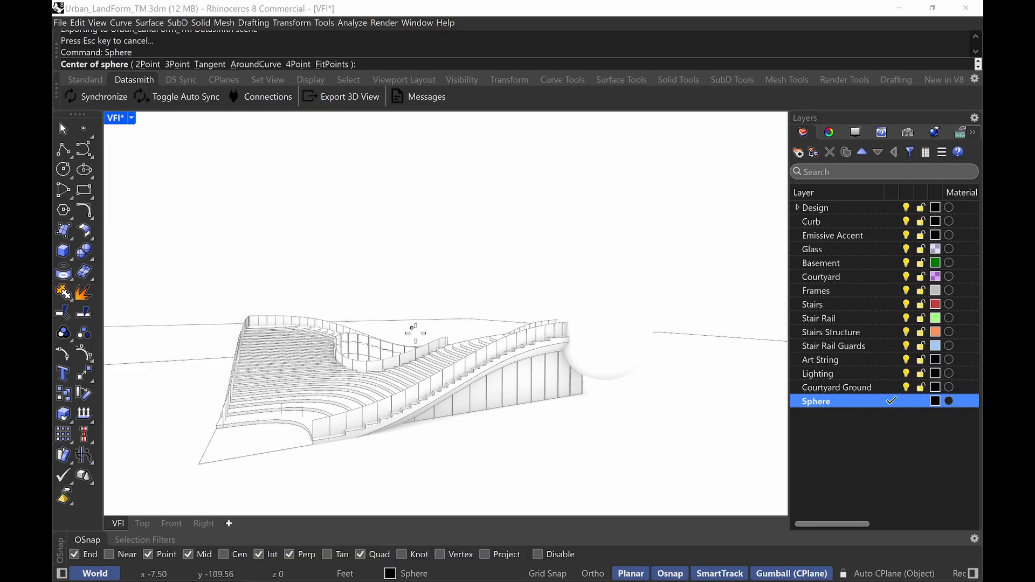
{"action": "right_click", "coordinate": [822, 401]}
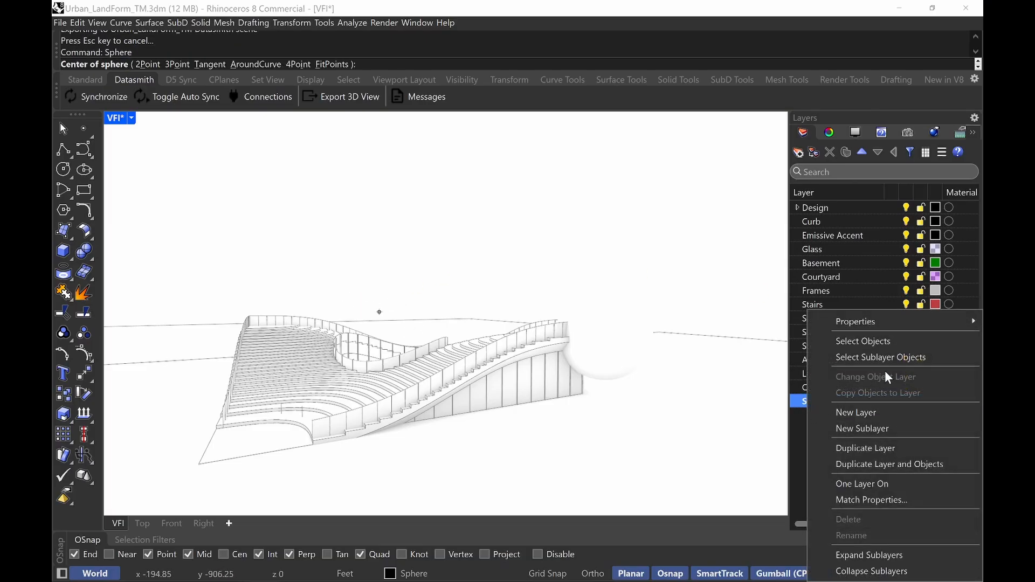
{"action": "left_click", "coordinate": [889, 430]}
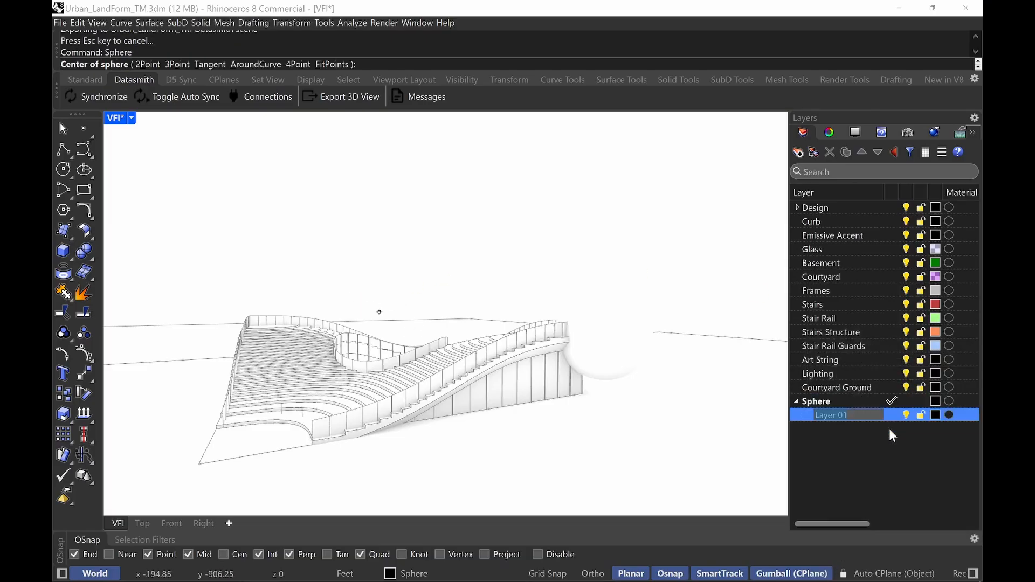
{"action": "key", "text": "BackSpace"}
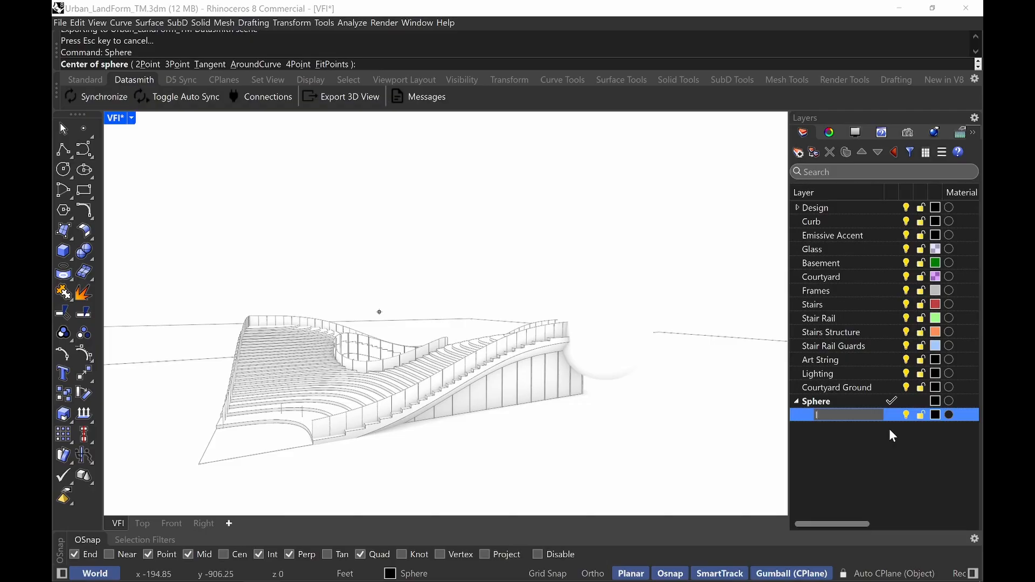
{"action": "key", "text": "Return"}
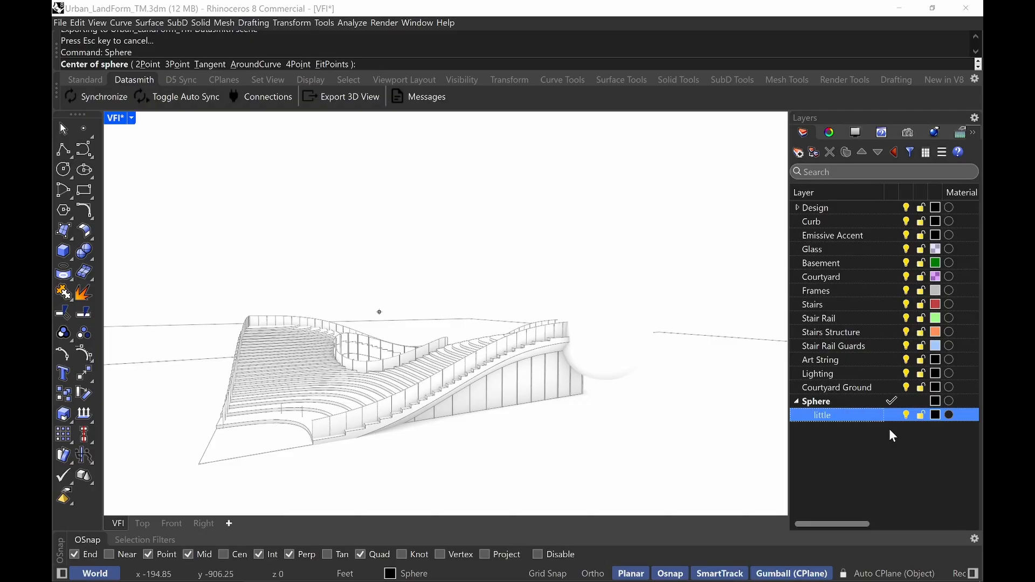
Make the little sublayer current and draw a small sphere centred at the bridge's low front corner
{"action": "left_click", "coordinate": [891, 415]}
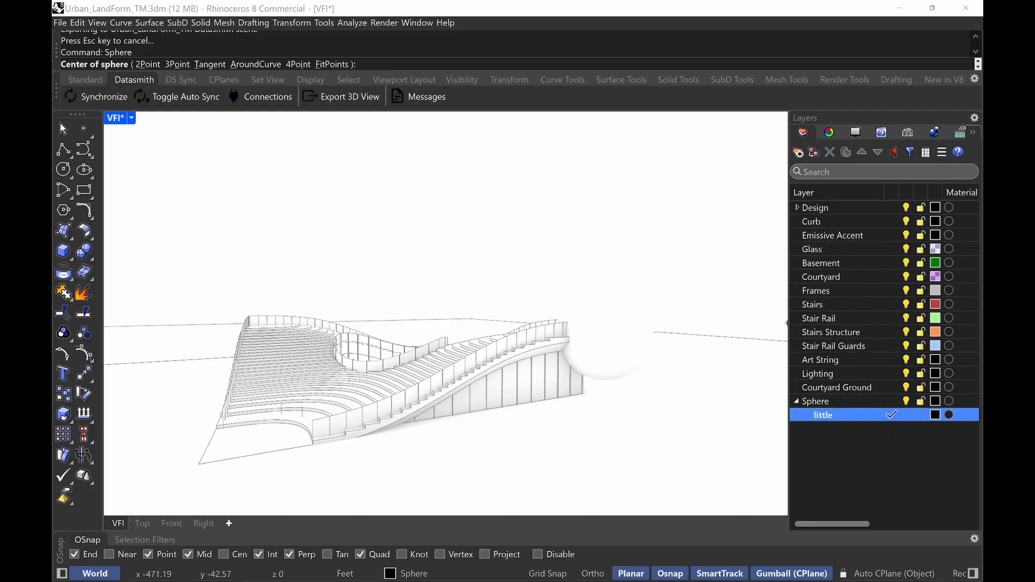
{"action": "key", "text": "Return"}
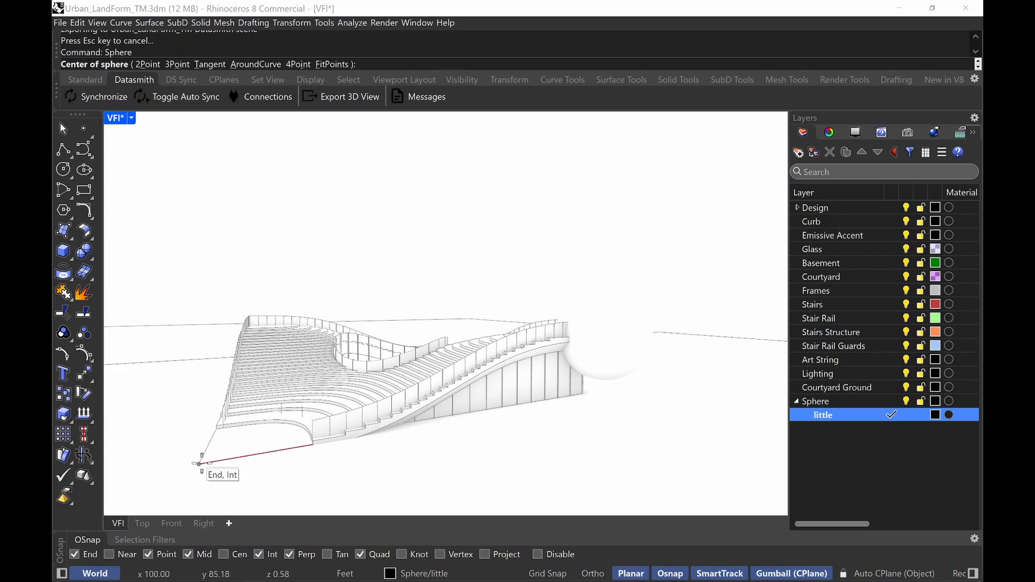
{"action": "left_click", "coordinate": [199, 464]}
{"action": "left_click", "coordinate": [219, 459]}
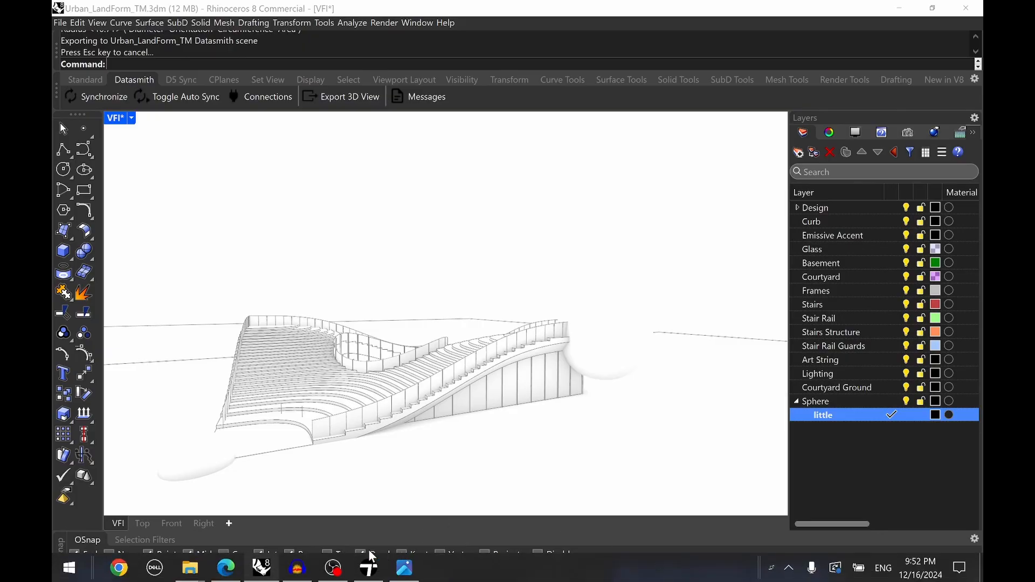
Switch to Twinmotion and select the synced sphere inside the little folder under Sphere in the scene graph
{"action": "left_click", "coordinate": [369, 567]}
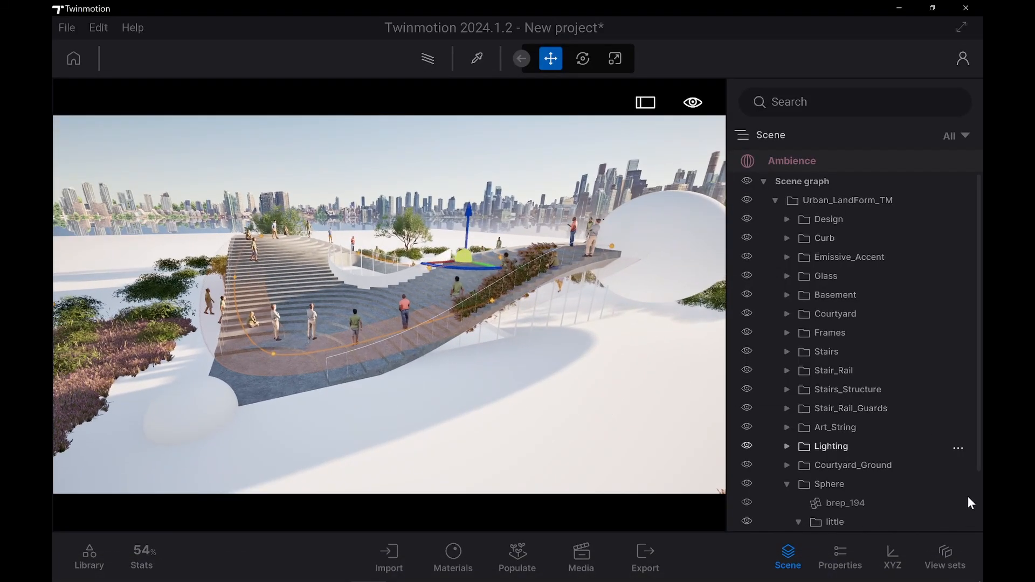
{"action": "scroll", "coordinate": [895, 452], "scroll_direction": "down", "scroll_amount": 3}
{"action": "left_click", "coordinate": [829, 409]}
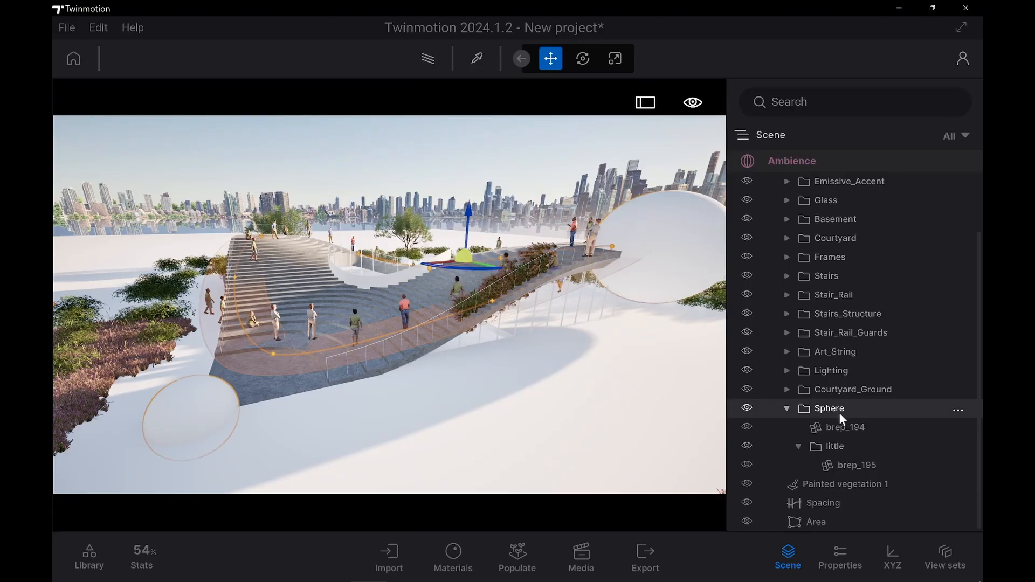
{"action": "left_click", "coordinate": [839, 445]}
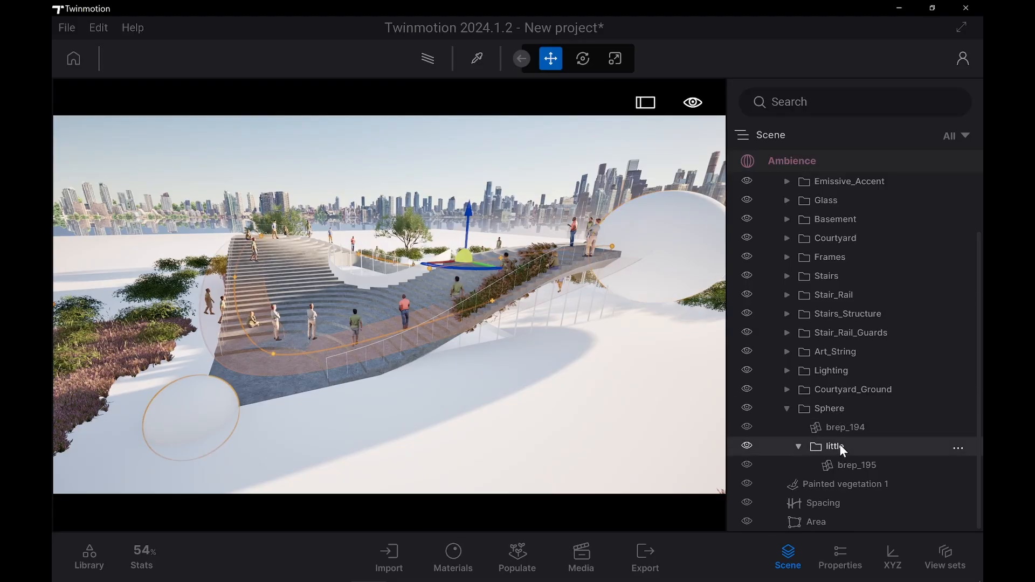
{"action": "left_click", "coordinate": [852, 469]}
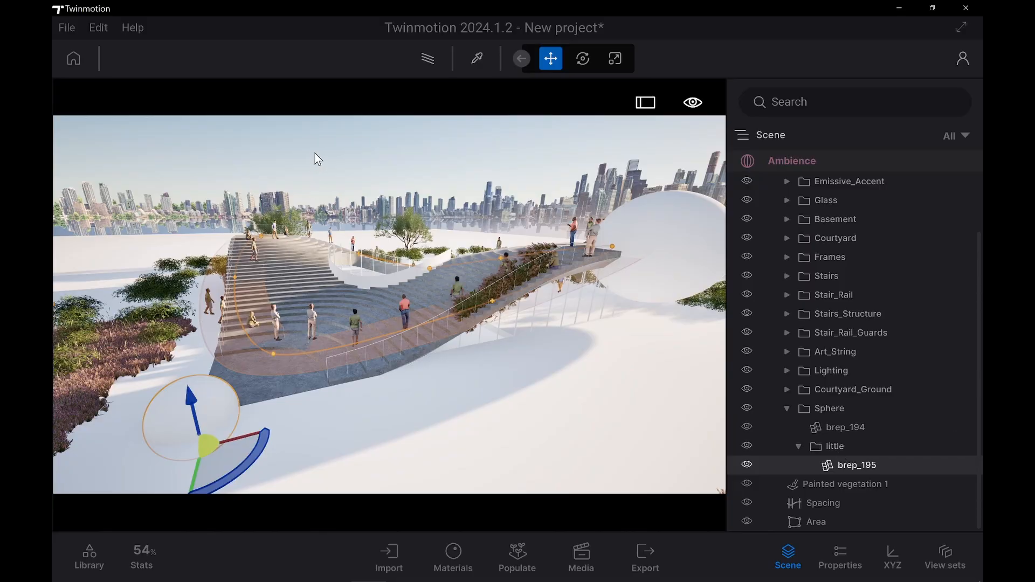
{"action": "middle_click_drag", "start_coordinate": [433, 317], "coordinate": [308, 251], "text": "shift"}
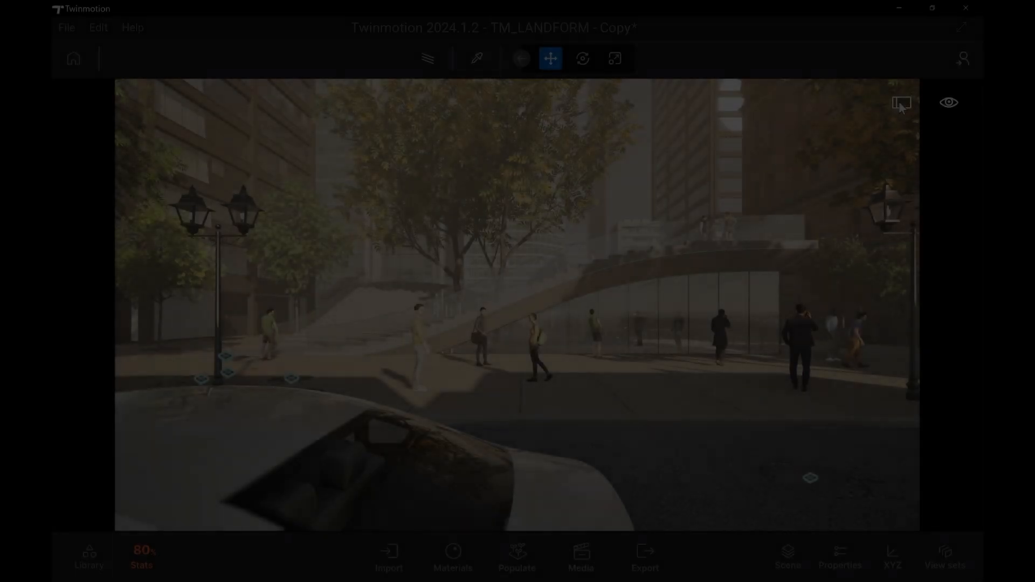
View the TM_LANDFORM street scene full screen, pull back to see the surrounding street, and restore the interface
{"action": "left_click", "coordinate": [895, 104]}
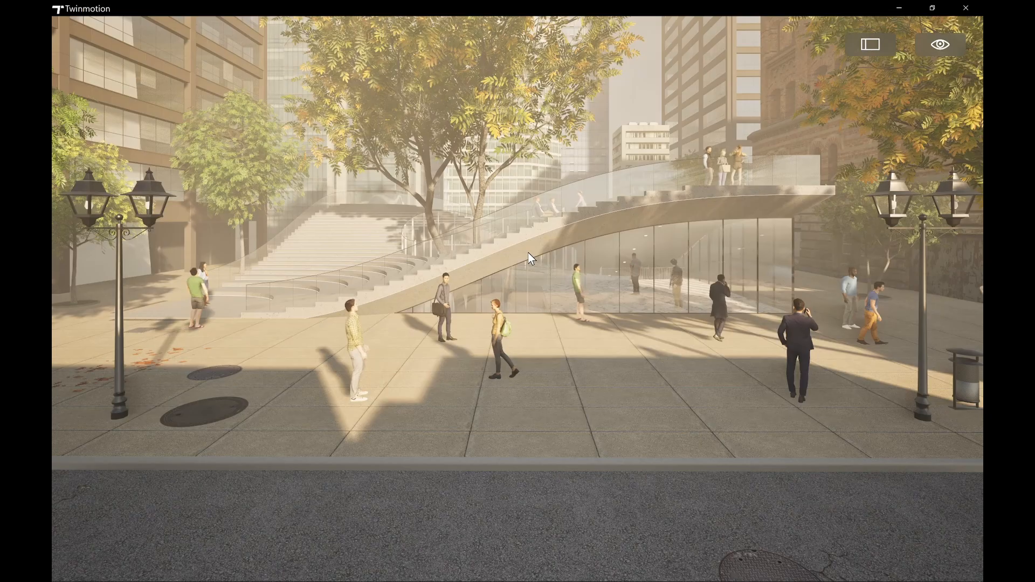
{"action": "scroll", "coordinate": [591, 397], "scroll_direction": "down", "scroll_amount": 10}
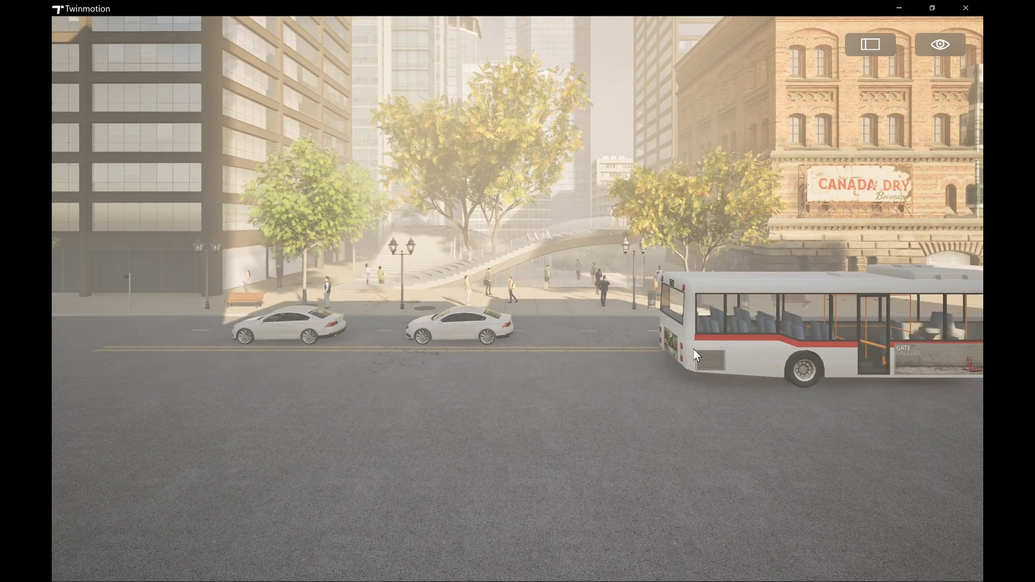
{"action": "scroll", "coordinate": [655, 341], "scroll_direction": "up", "scroll_amount": 3}
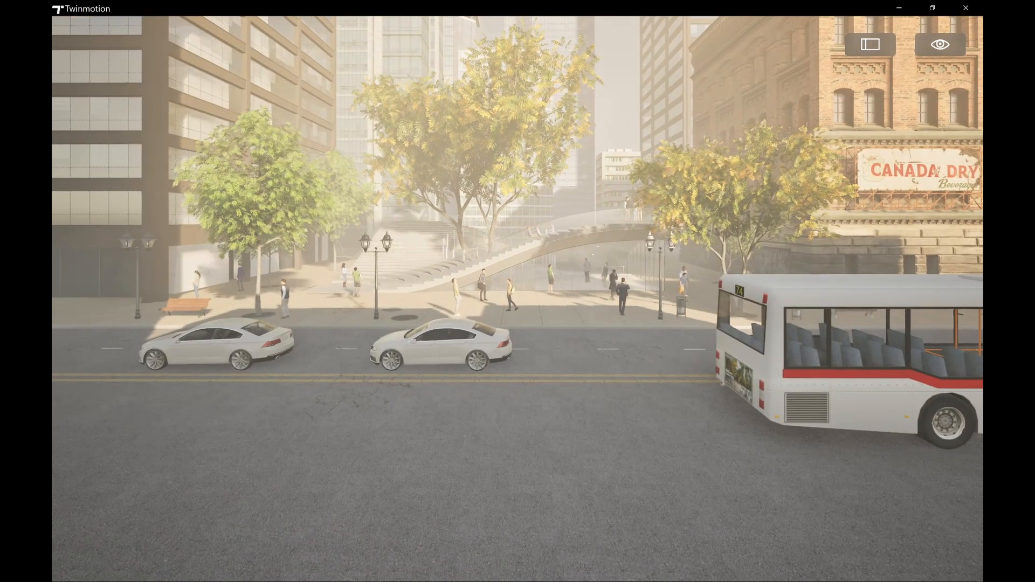
{"action": "middle_click_drag", "start_coordinate": [654, 341], "coordinate": [654, 283], "text": "shift"}
{"action": "middle_click_drag", "start_coordinate": [598, 231], "coordinate": [599, 294], "text": "shift"}
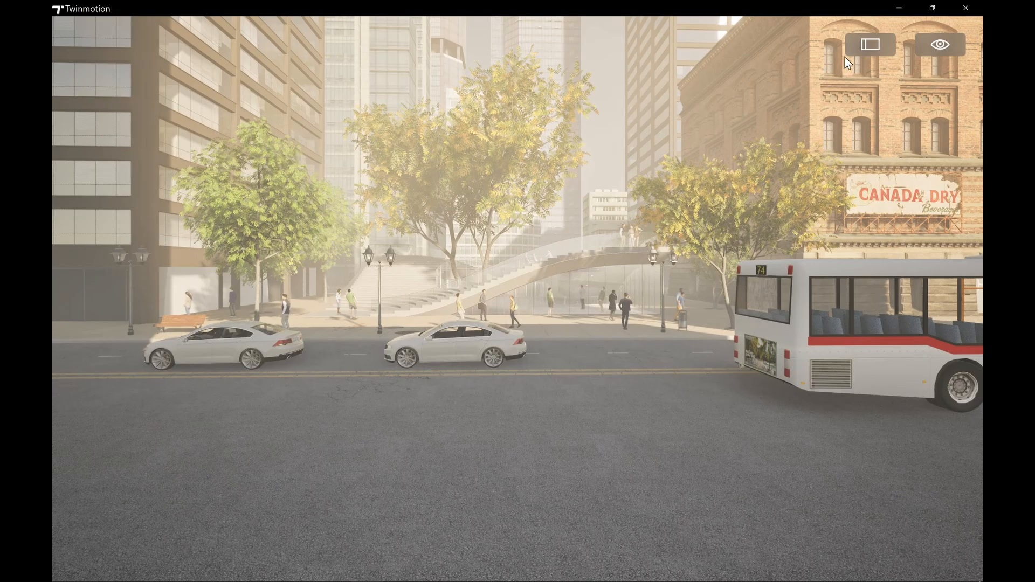
{"action": "left_click", "coordinate": [882, 48]}
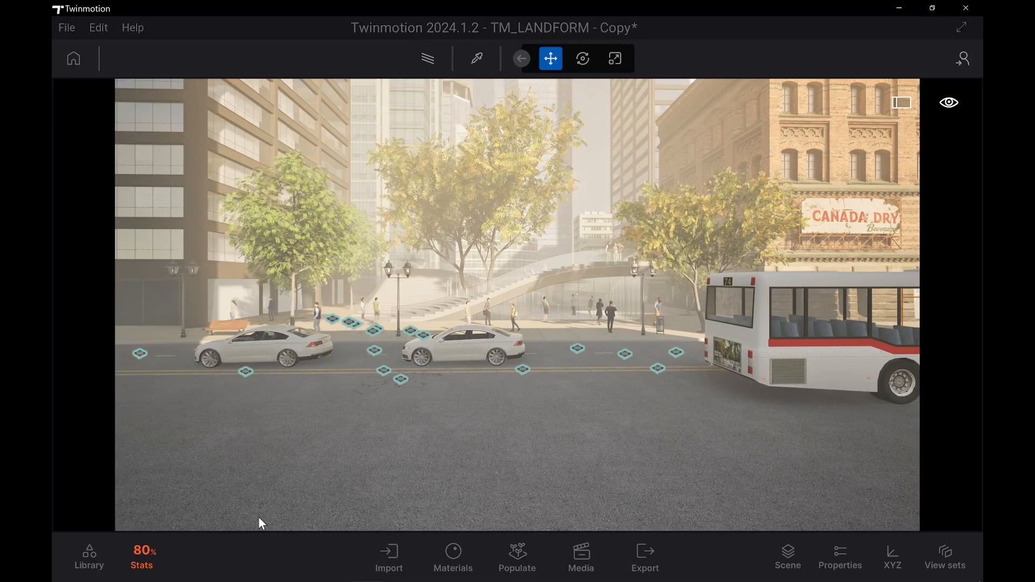
Search the library's Materials category for Road assets and clear the search filter
{"action": "left_click", "coordinate": [90, 557]}
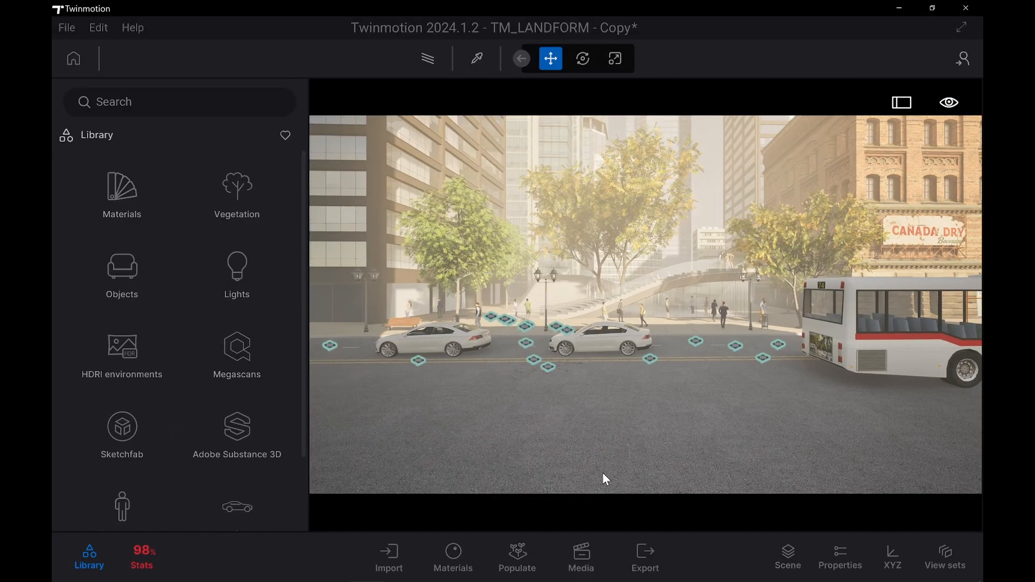
{"action": "left_click", "coordinate": [118, 208]}
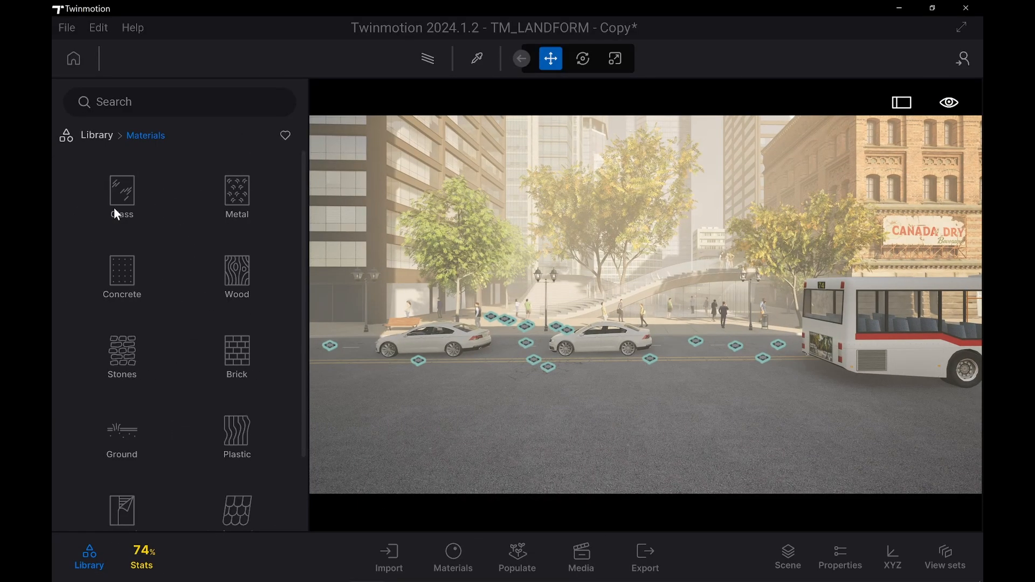
{"action": "left_click", "coordinate": [141, 101]}
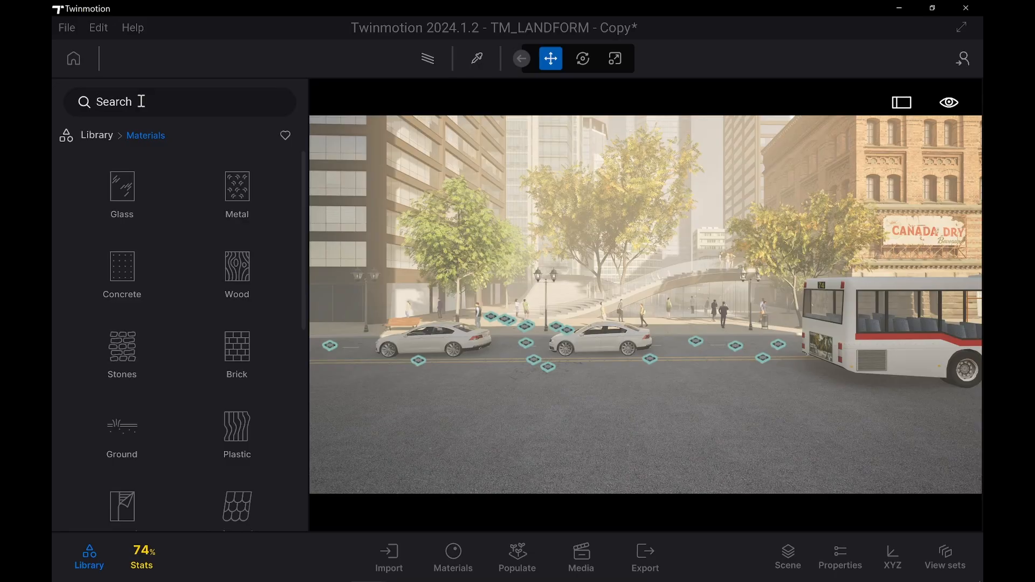
{"action": "type", "text": "road"}
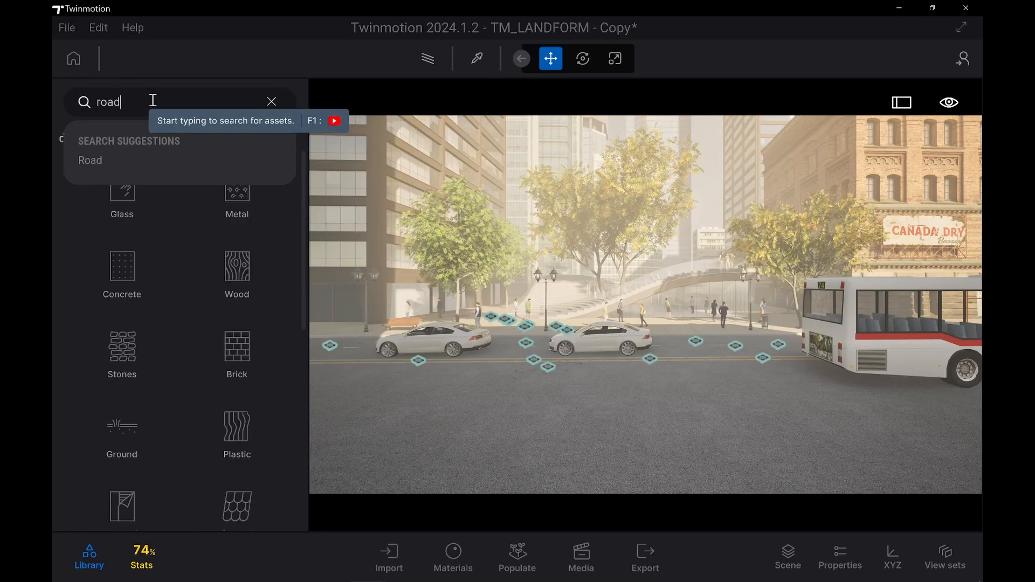
{"action": "left_click", "coordinate": [128, 160]}
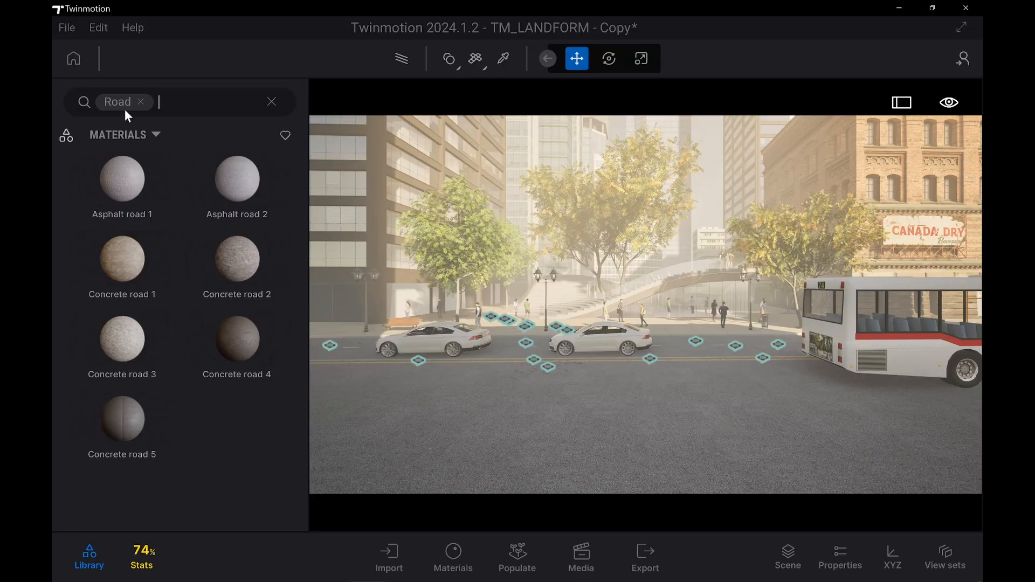
{"action": "left_click", "coordinate": [139, 102]}
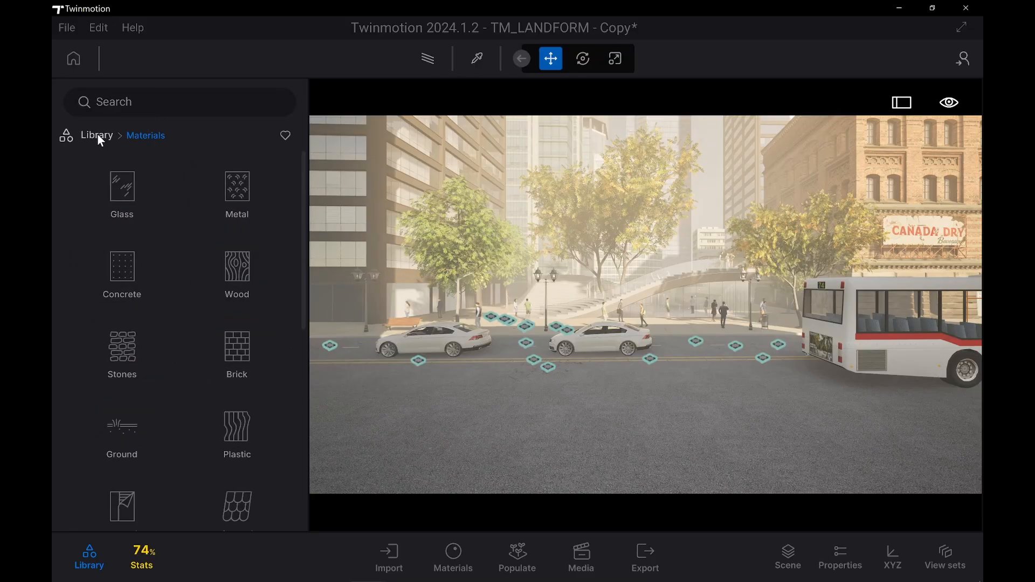
Search the whole library for Decal assets, browse the road markings and patches, and clear the search filter
{"action": "left_click", "coordinate": [161, 104]}
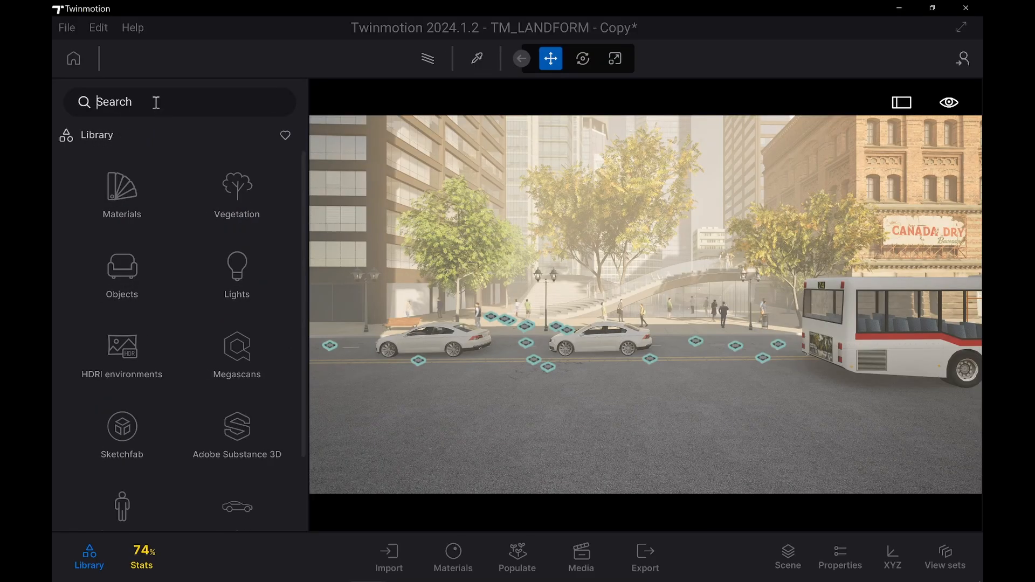
{"action": "type", "text": "deve"}
{"action": "key", "text": "BackSpace"}
{"action": "key", "text": "BackSpace"}
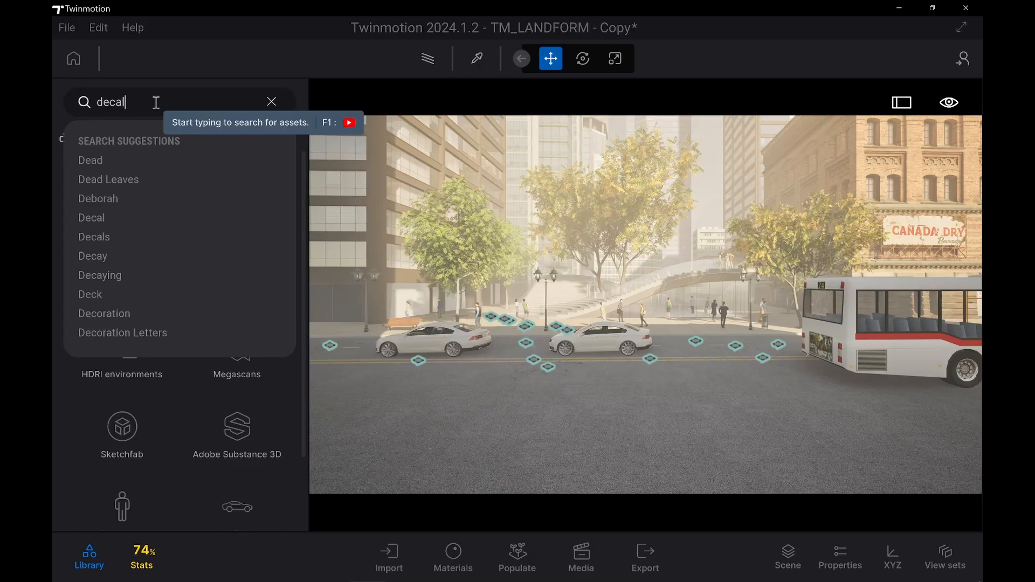
{"action": "key", "text": "Return"}
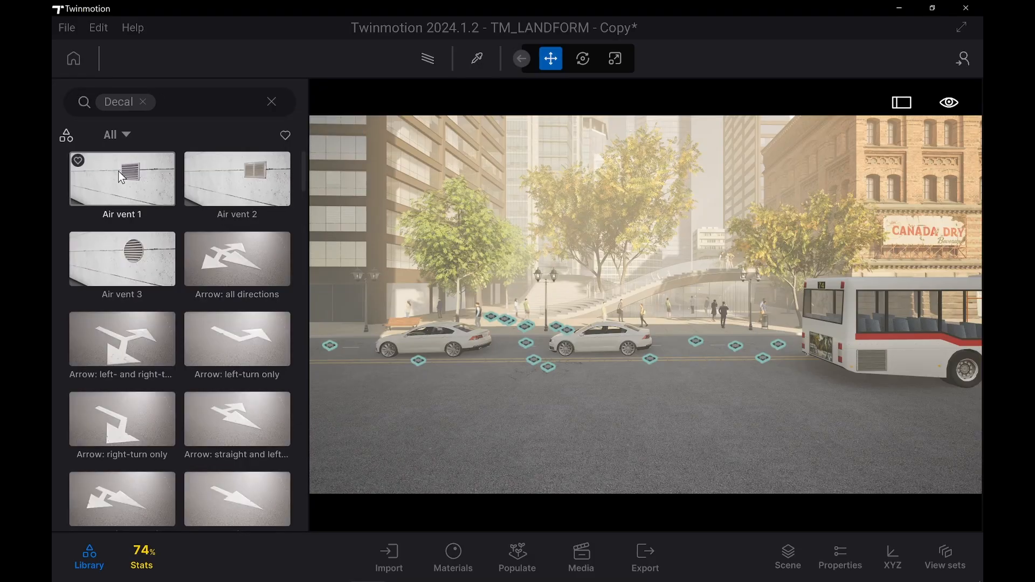
{"action": "scroll", "coordinate": [237, 310], "scroll_direction": "down", "scroll_amount": 3}
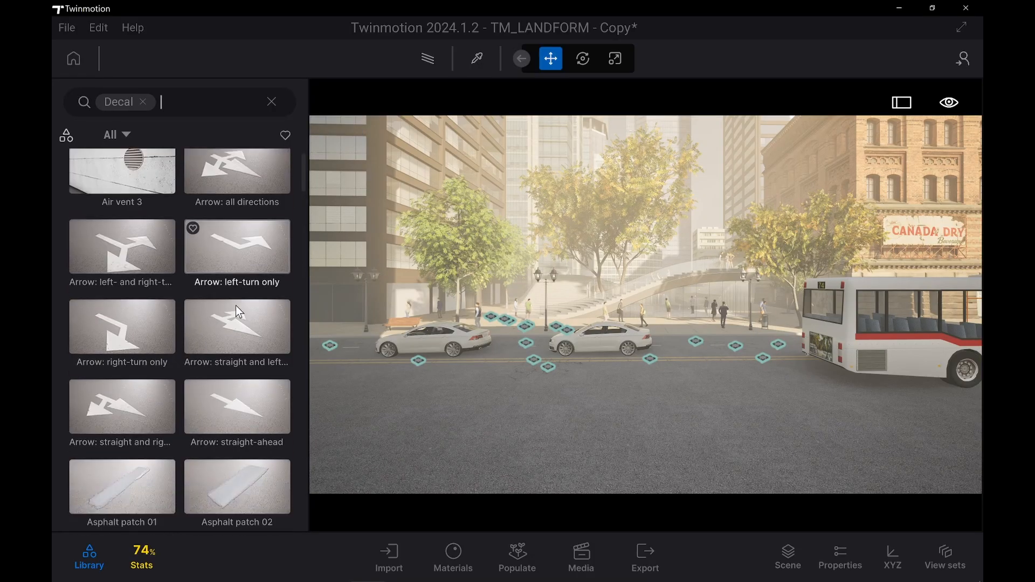
{"action": "scroll", "coordinate": [239, 311], "scroll_direction": "down", "scroll_amount": 10}
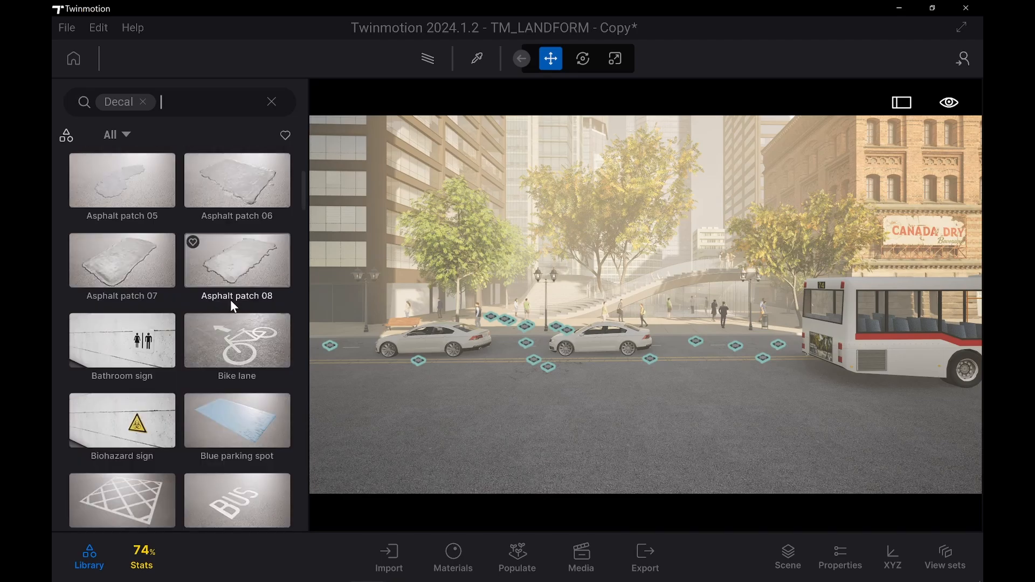
{"action": "scroll", "coordinate": [235, 383], "scroll_direction": "down", "scroll_amount": 4}
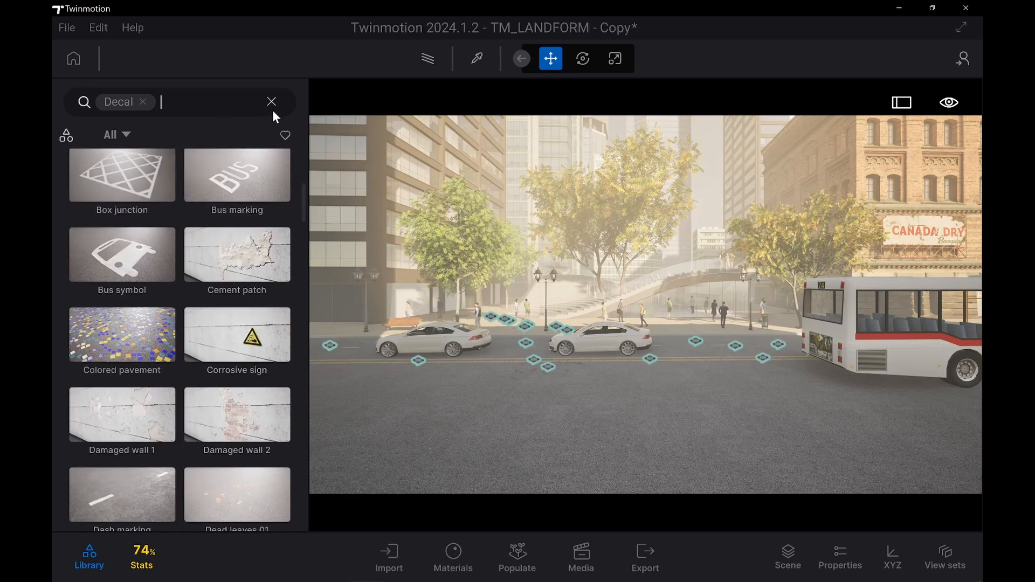
{"action": "left_click", "coordinate": [143, 101]}
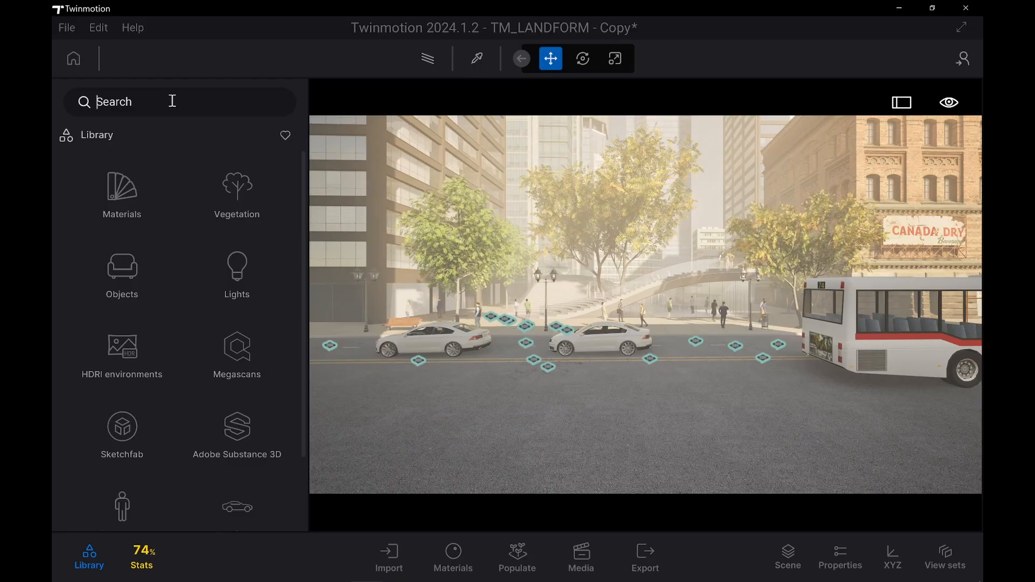
Search the library for Building assets and limit the results to the Sketchfab category
{"action": "type", "text": "building"}
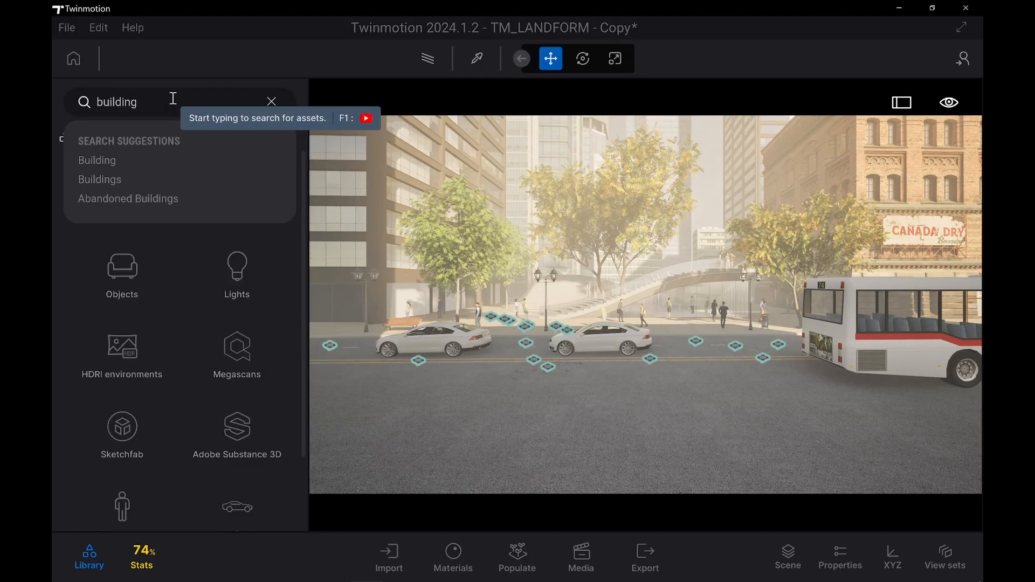
{"action": "key", "text": "Return"}
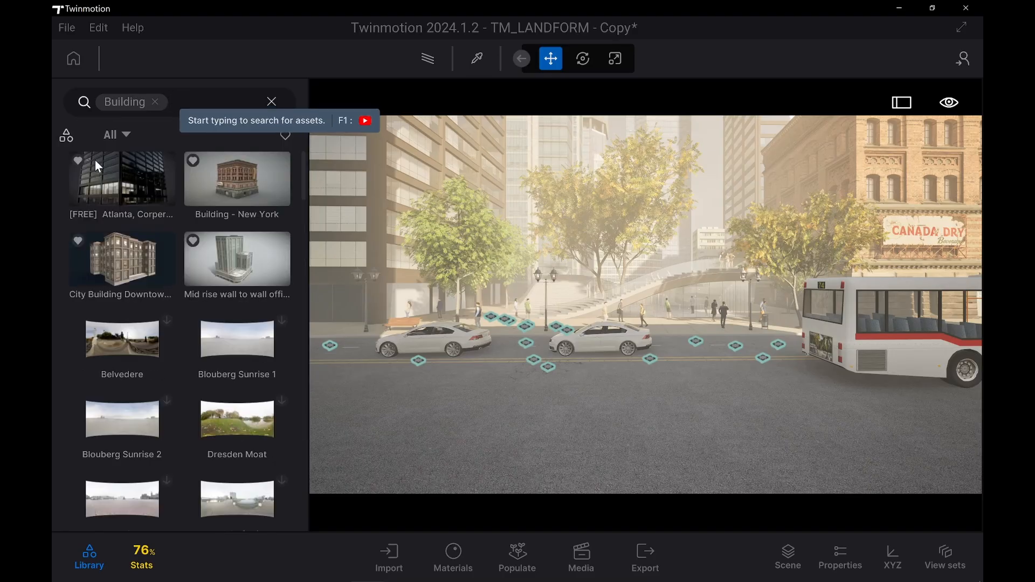
{"action": "mouse_move", "coordinate": [225, 186]}
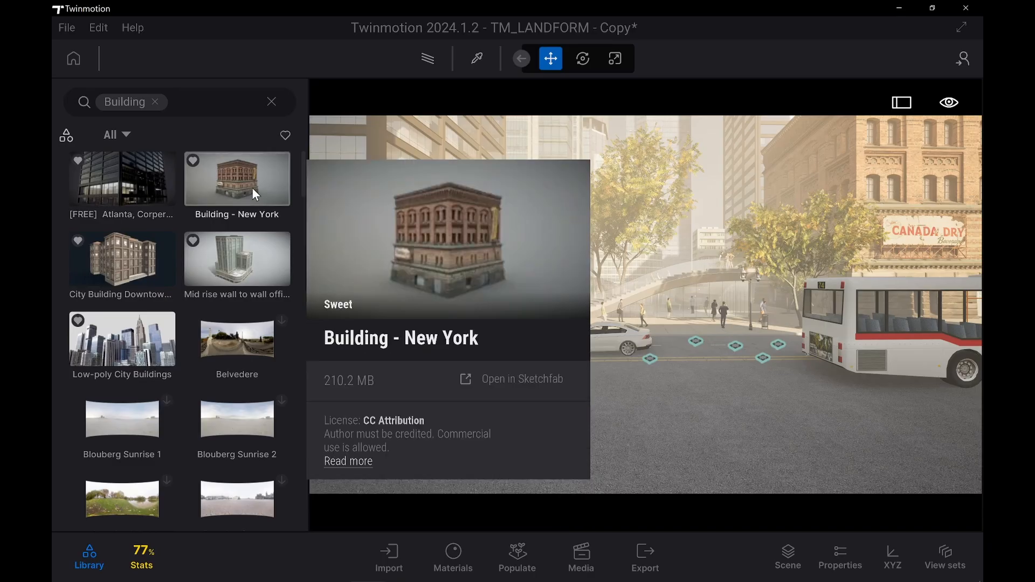
{"action": "mouse_move", "coordinate": [241, 278]}
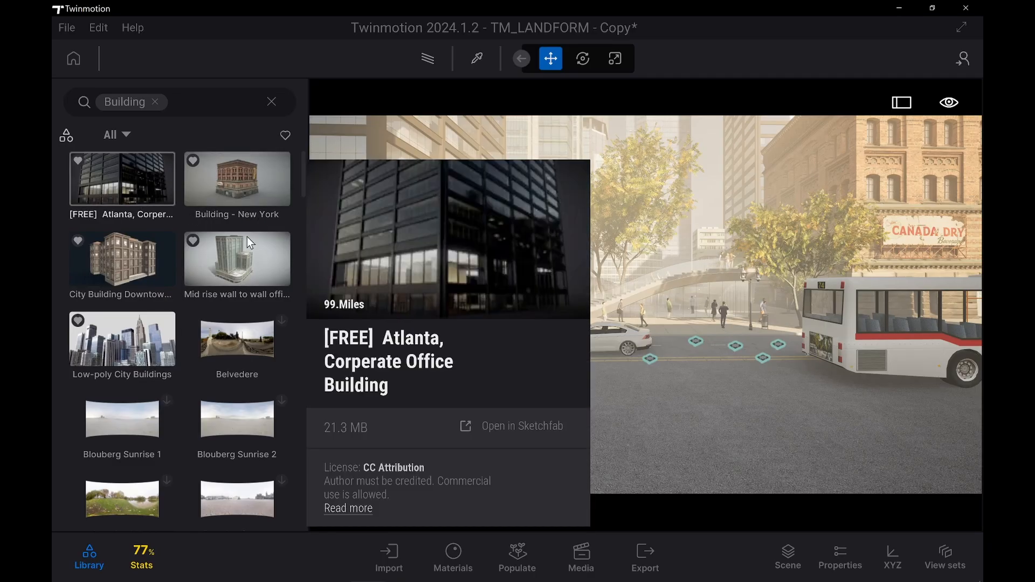
{"action": "scroll", "coordinate": [229, 303], "scroll_direction": "down", "scroll_amount": 2}
{"action": "mouse_move", "coordinate": [238, 324]}
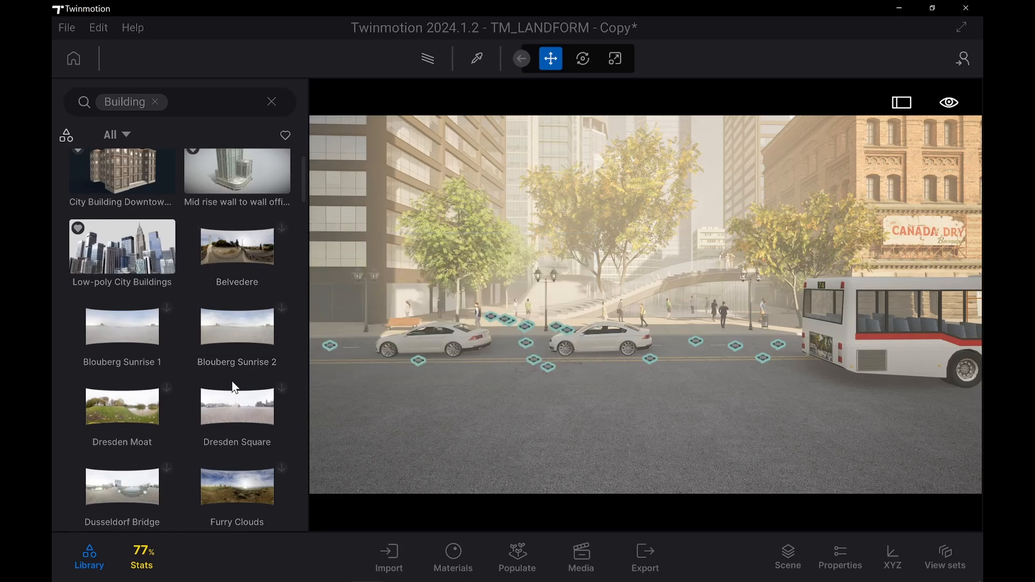
{"action": "scroll", "coordinate": [231, 377], "scroll_direction": "down", "scroll_amount": 7}
{"action": "scroll", "coordinate": [232, 367], "scroll_direction": "down", "scroll_amount": 7}
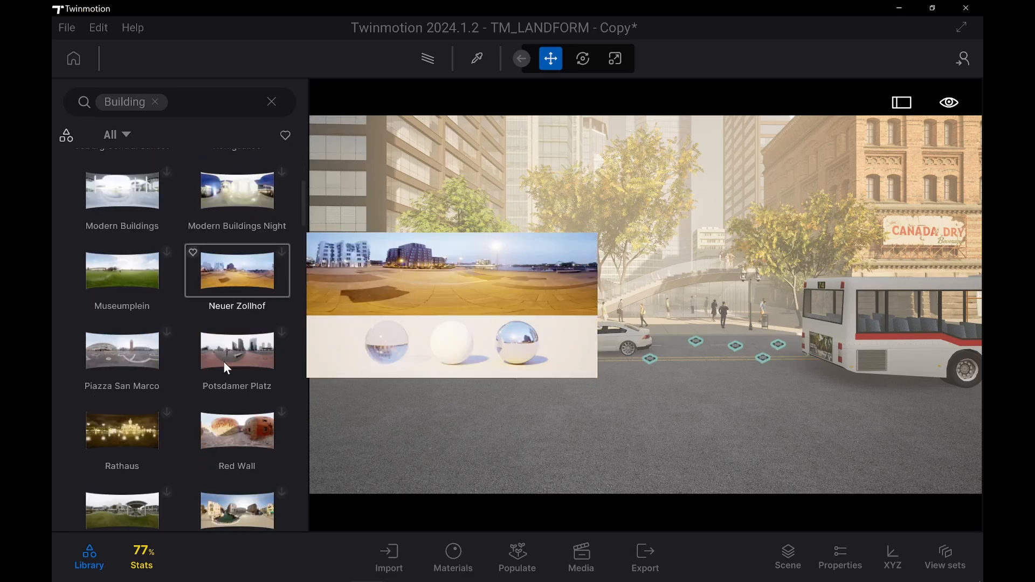
{"action": "scroll", "coordinate": [201, 309], "scroll_direction": "up", "scroll_amount": 5}
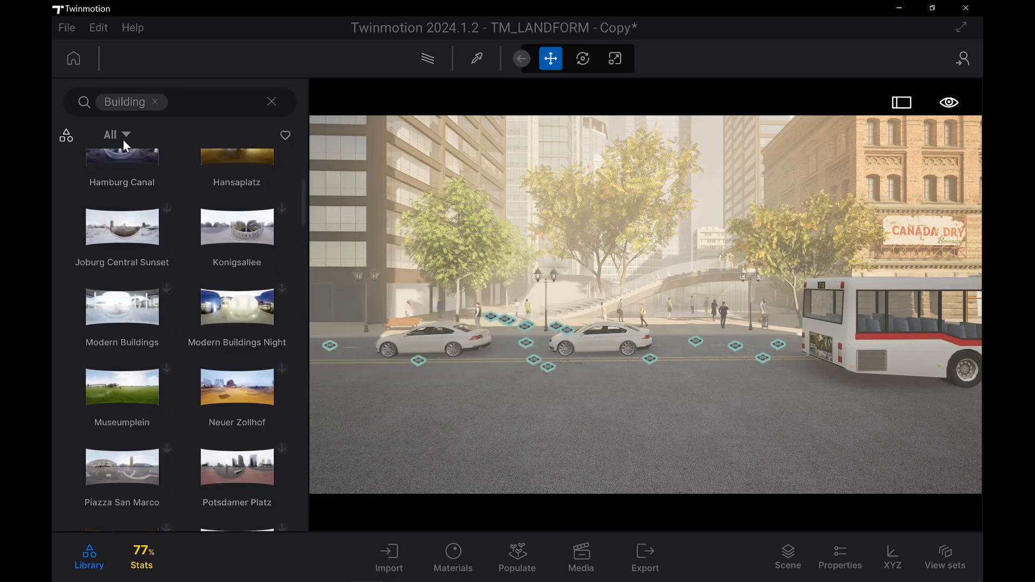
{"action": "left_click", "coordinate": [124, 137]}
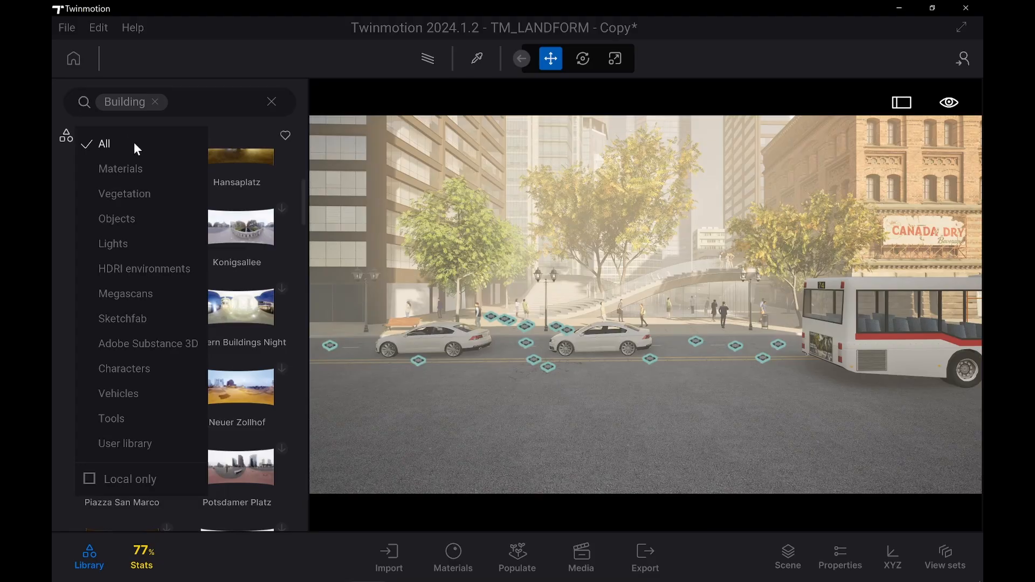
{"action": "left_click", "coordinate": [134, 319]}
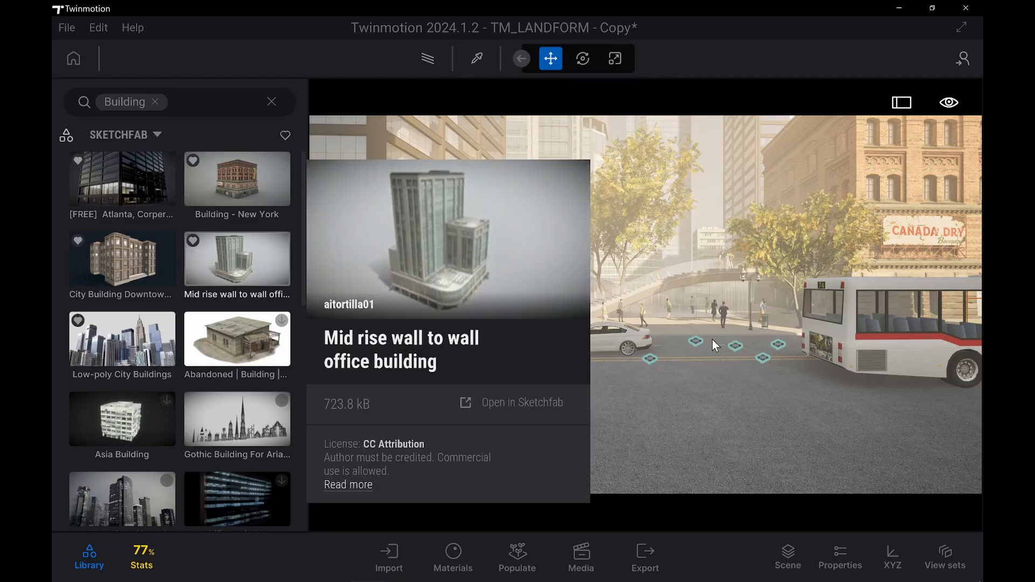
Try to place the Mid rise wall to wall office building on the street beside the white cars
{"action": "left_click_drag", "start_coordinate": [228, 248], "coordinate": [585, 363]}
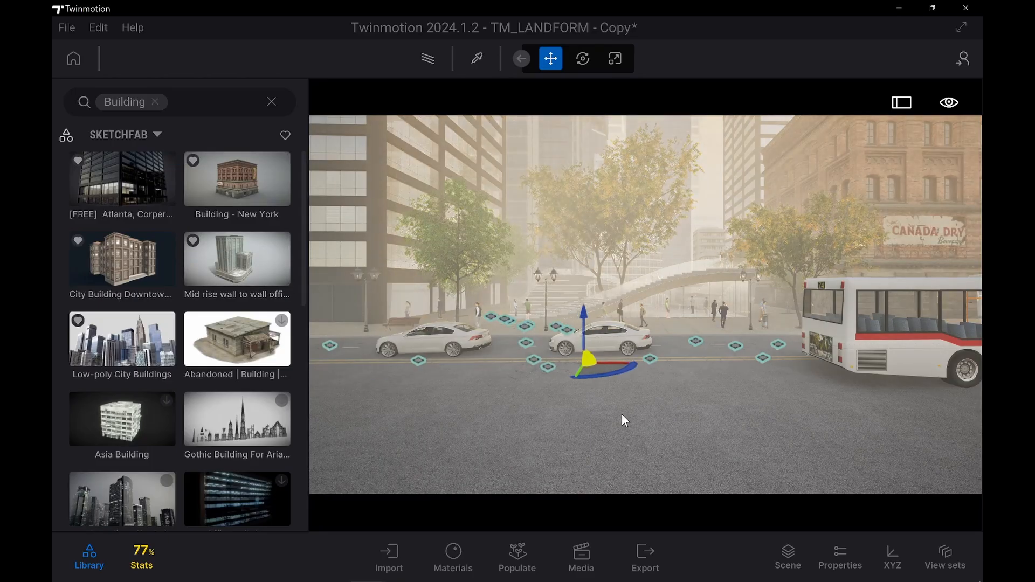
{"action": "left_click_drag", "start_coordinate": [622, 414], "coordinate": [429, 343]}
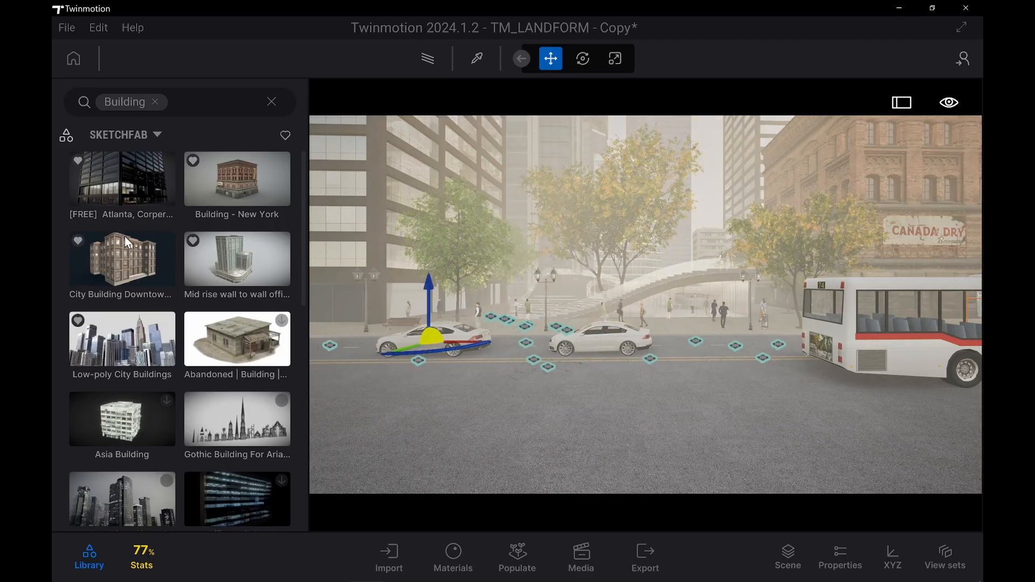
{"action": "mouse_move", "coordinate": [212, 254]}
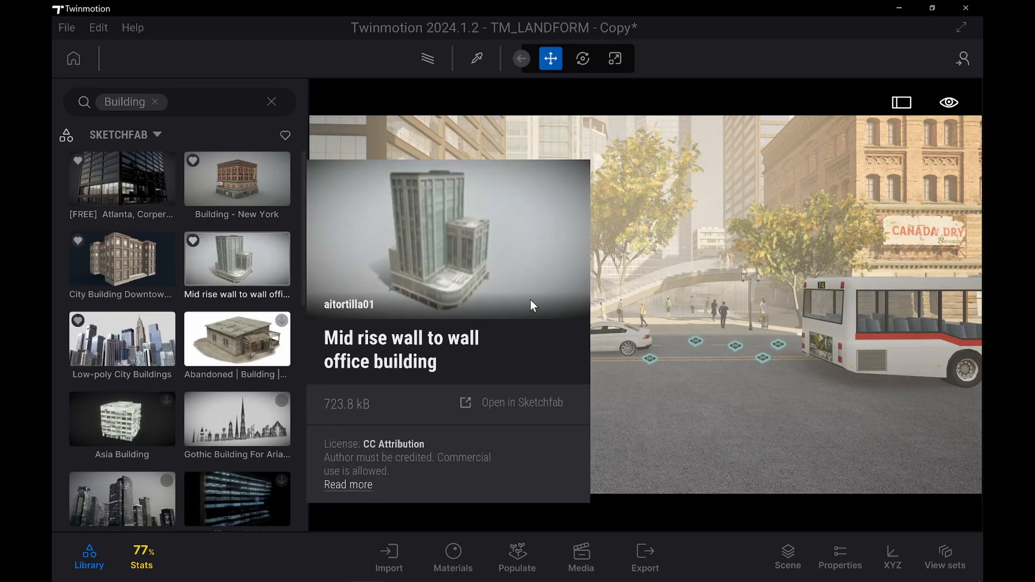
Pull the view back and around to examine the whole cluster of buildings from above
{"action": "scroll", "coordinate": [587, 277], "scroll_direction": "down", "scroll_amount": 5}
{"action": "right_click_drag", "start_coordinate": [576, 238], "coordinate": [569, 195]}
{"action": "scroll", "coordinate": [565, 284], "scroll_direction": "down", "scroll_amount": 6}
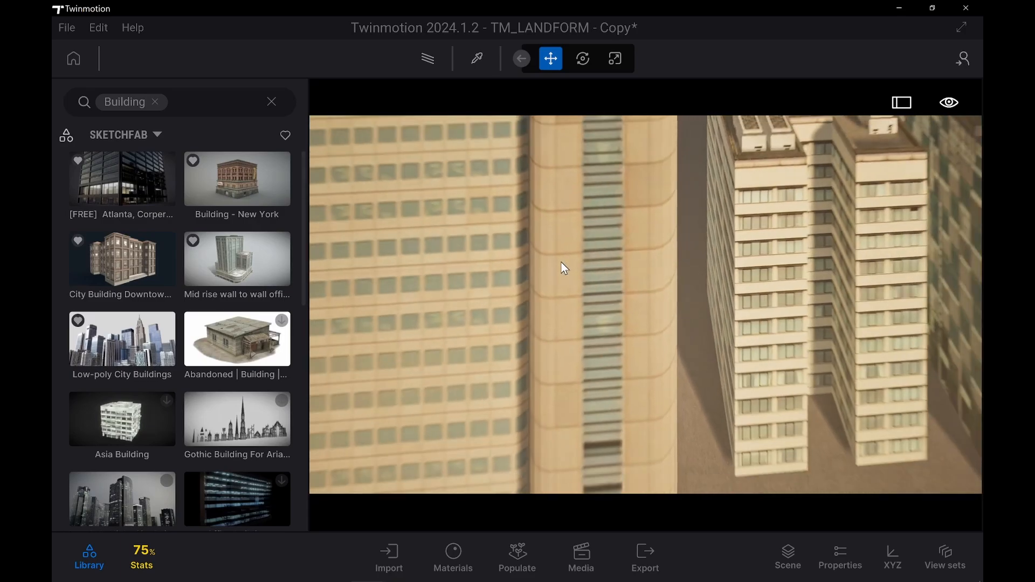
{"action": "scroll", "coordinate": [561, 261], "scroll_direction": "down", "scroll_amount": 5}
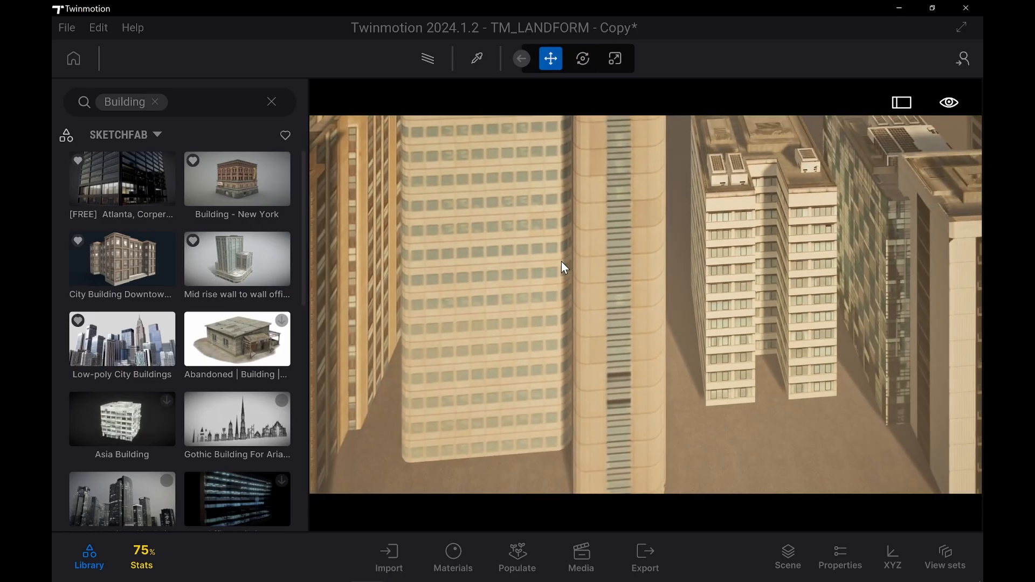
{"action": "scroll", "coordinate": [561, 261], "scroll_direction": "down", "scroll_amount": 8}
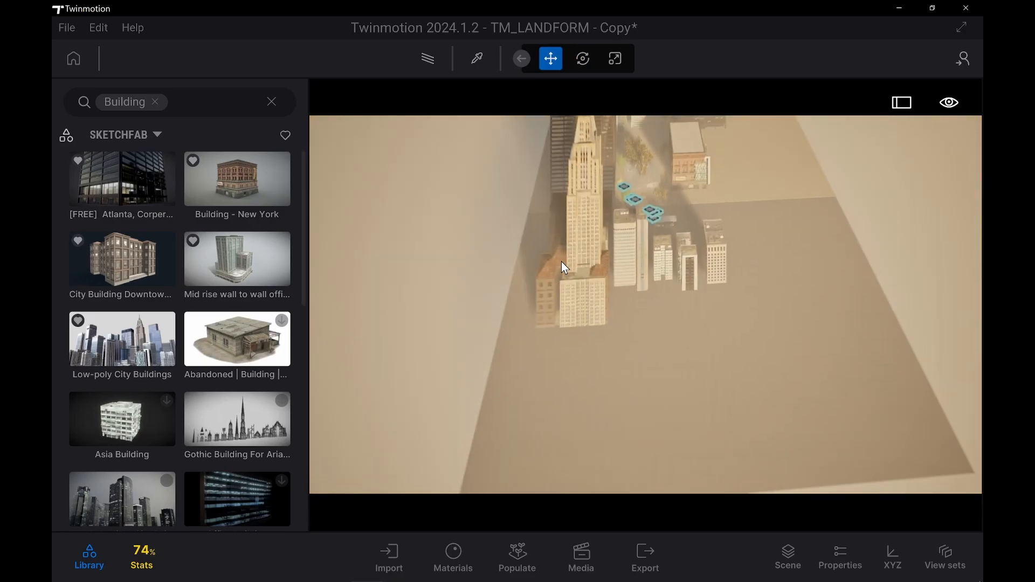
{"action": "scroll", "coordinate": [561, 261], "scroll_direction": "down", "scroll_amount": 2}
{"action": "middle_click_drag", "start_coordinate": [561, 260], "coordinate": [645, 241], "text": "shift"}
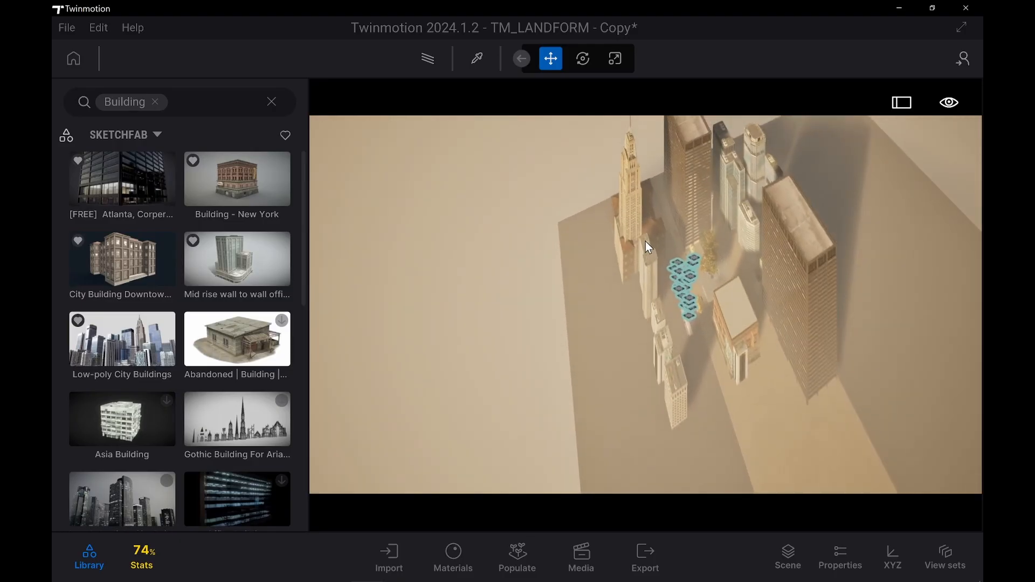
Check the account sign-in entry and start downloading the Abandoned | Building | Shop | Old | House asset
{"action": "left_click", "coordinate": [226, 243]}
{"action": "left_click", "coordinate": [237, 338]}
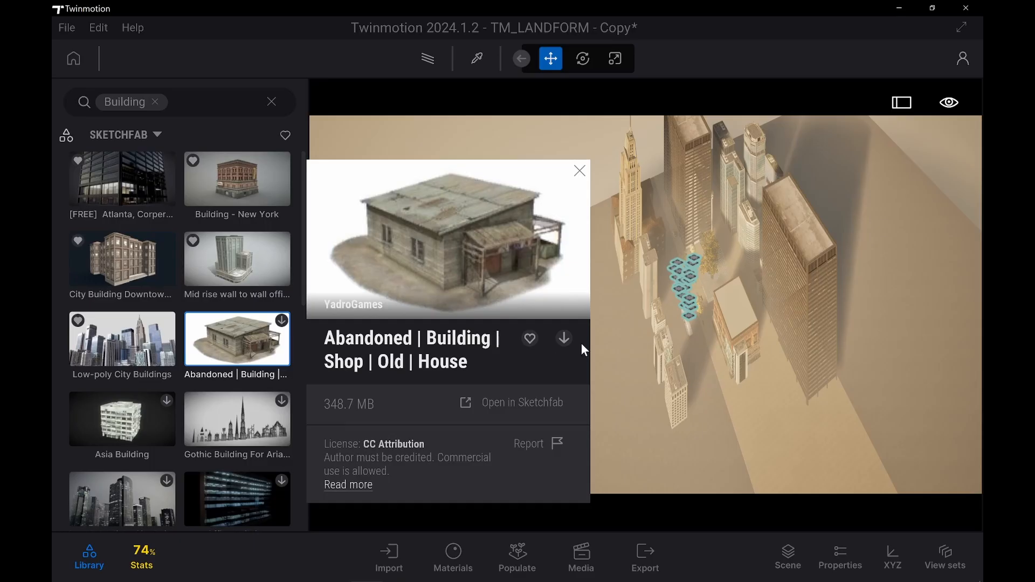
{"action": "left_click", "coordinate": [56, 26]}
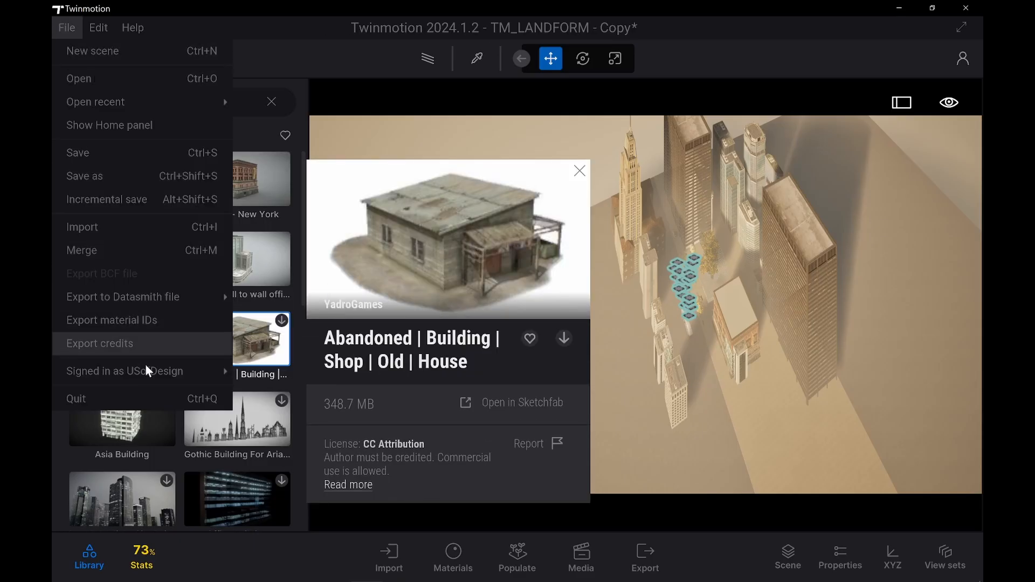
{"action": "mouse_move", "coordinate": [161, 377]}
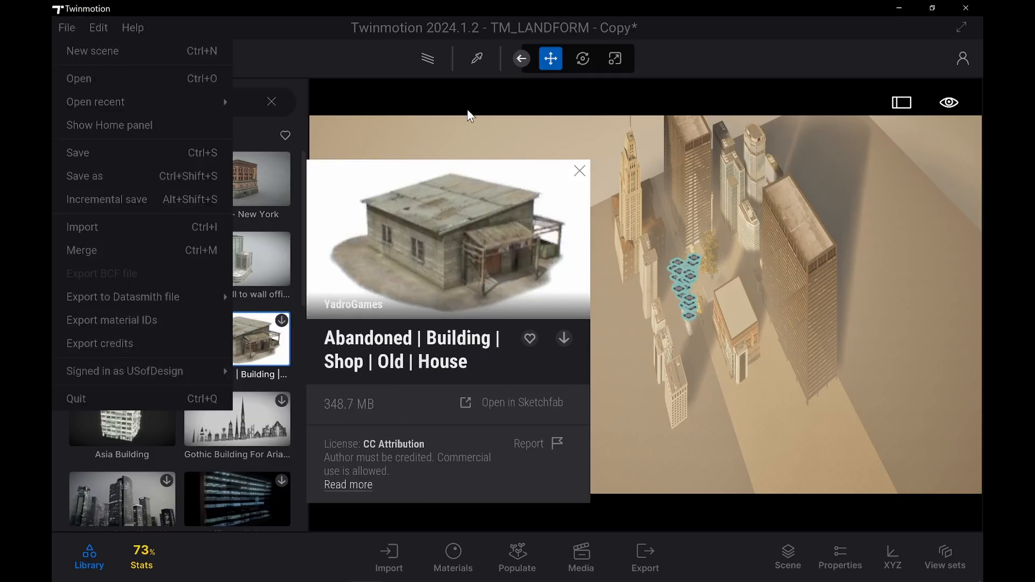
{"action": "left_click", "coordinate": [383, 95]}
{"action": "mouse_move", "coordinate": [228, 423]}
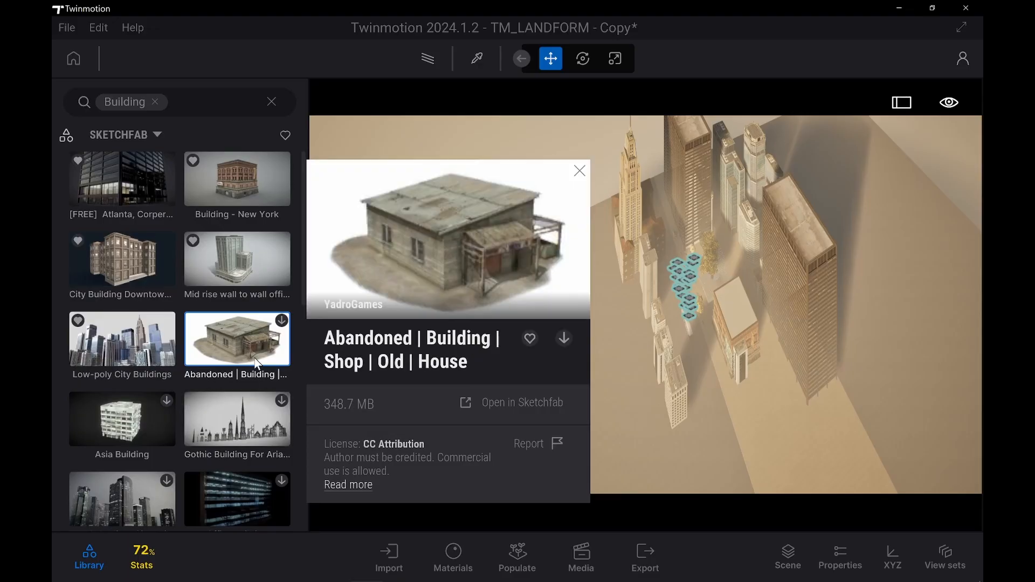
{"action": "left_click", "coordinate": [564, 338]}
{"action": "left_click", "coordinate": [580, 171]}
Download the Asia Building asset from Sketchfab and place it in the scene beside the existing buildings
{"action": "mouse_move", "coordinate": [147, 351]}
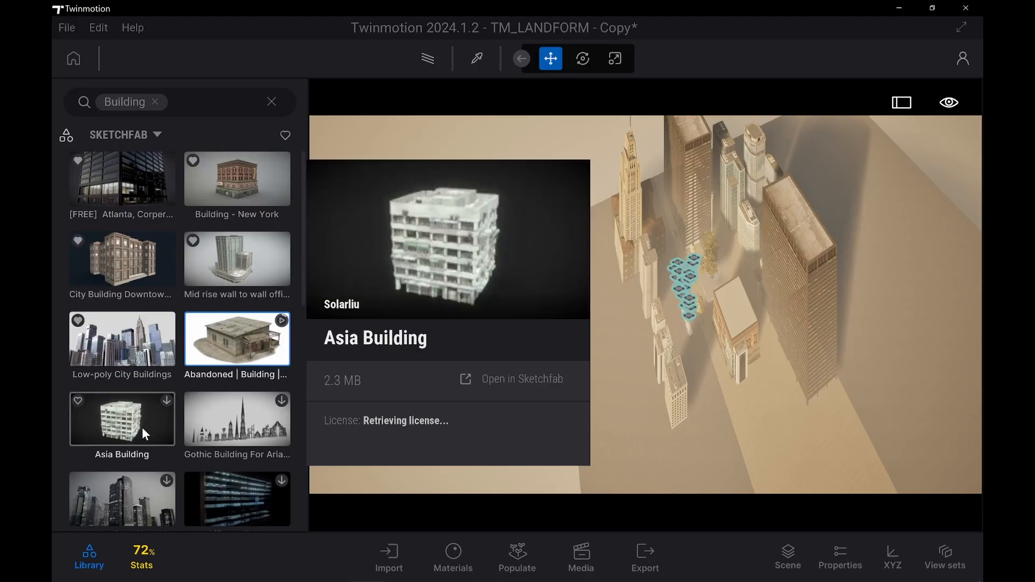
{"action": "left_click", "coordinate": [143, 430]}
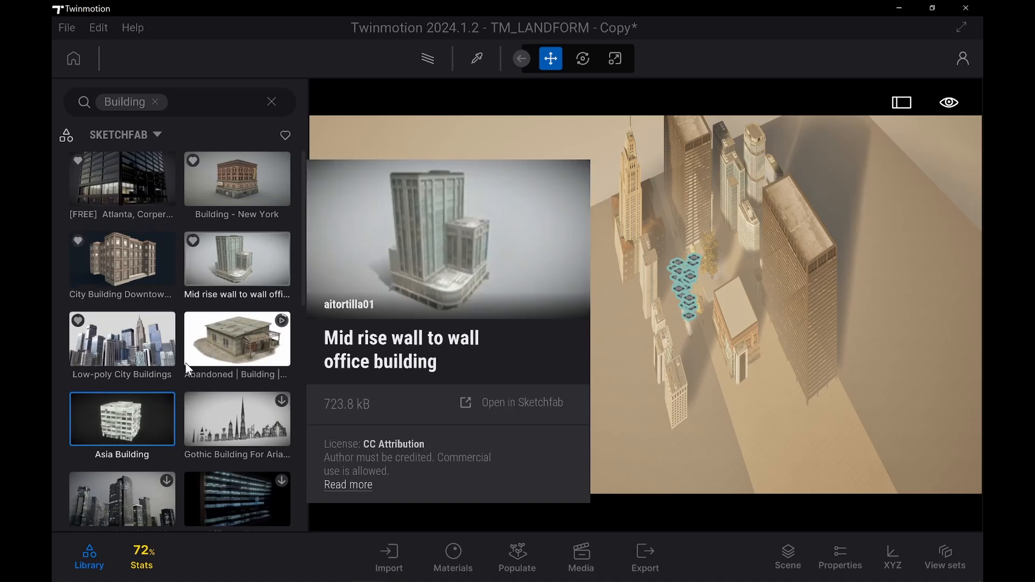
{"action": "left_click_drag", "start_coordinate": [124, 432], "coordinate": [488, 433]}
{"action": "left_click_drag", "start_coordinate": [596, 440], "coordinate": [599, 318]}
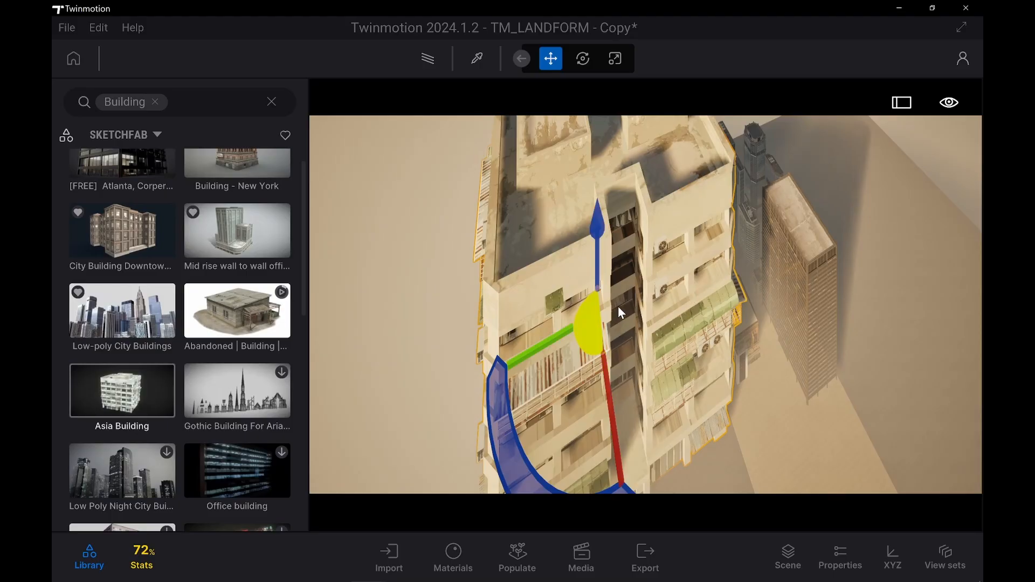
In the top view, scale the Asia Building down uniformly to roughly the footprint of the surrounding buildings
{"action": "scroll", "coordinate": [660, 286], "scroll_direction": "down", "scroll_amount": 3}
{"action": "middle_click_drag", "start_coordinate": [661, 286], "coordinate": [701, 276], "text": "shift"}
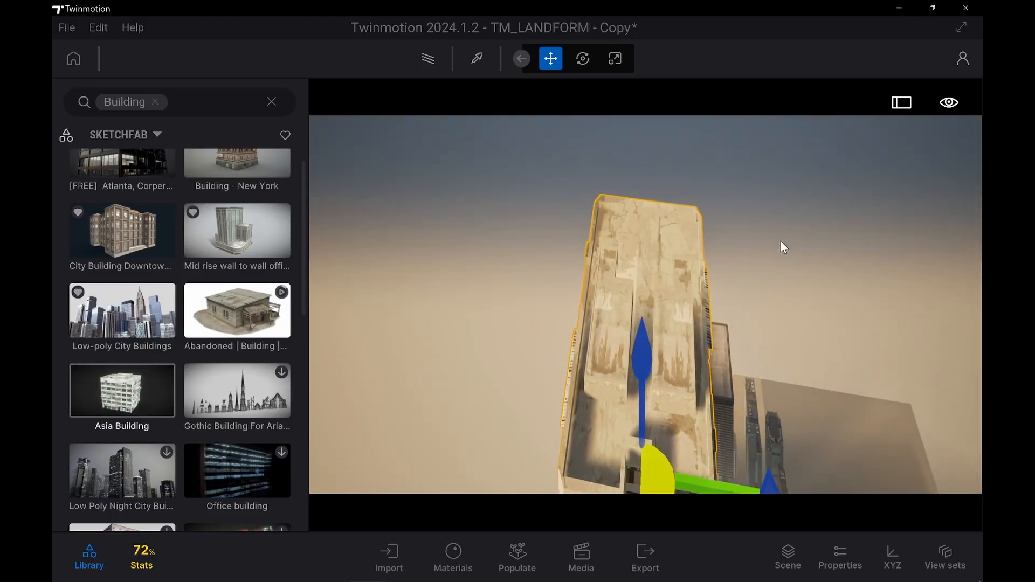
{"action": "left_click", "coordinate": [948, 107]}
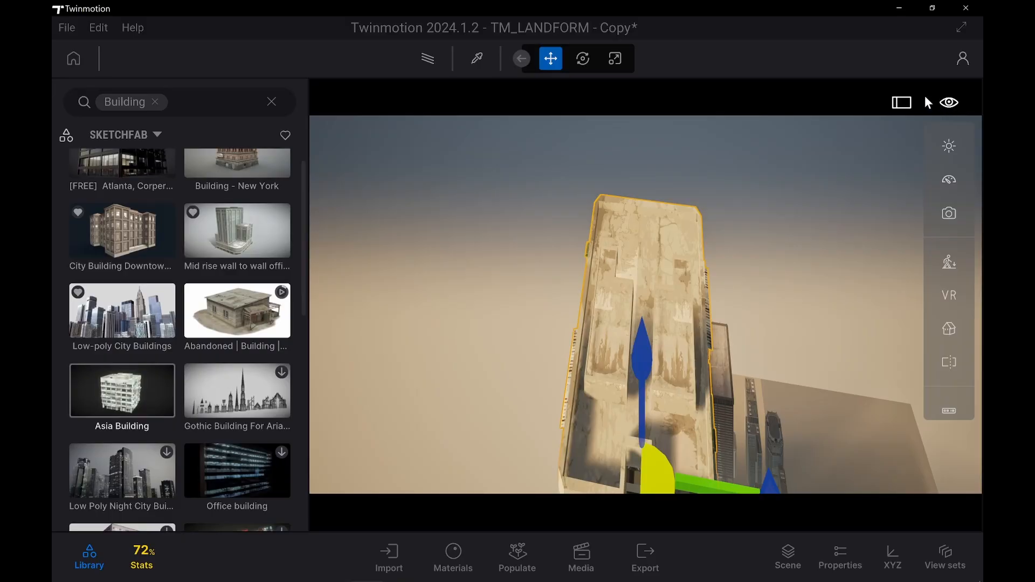
{"action": "left_click", "coordinate": [947, 108]}
{"action": "left_click", "coordinate": [949, 332]}
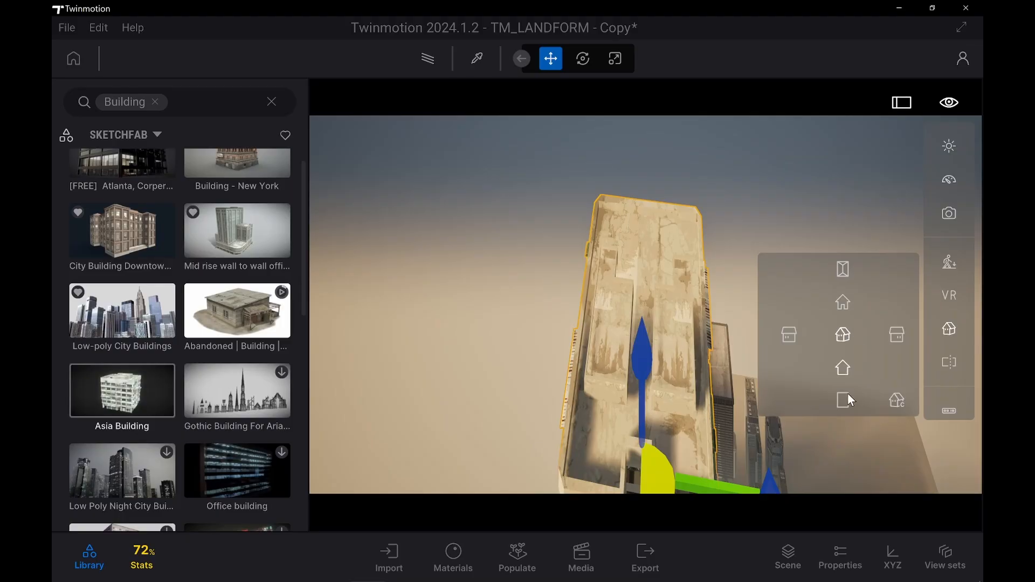
{"action": "left_click", "coordinate": [835, 291]}
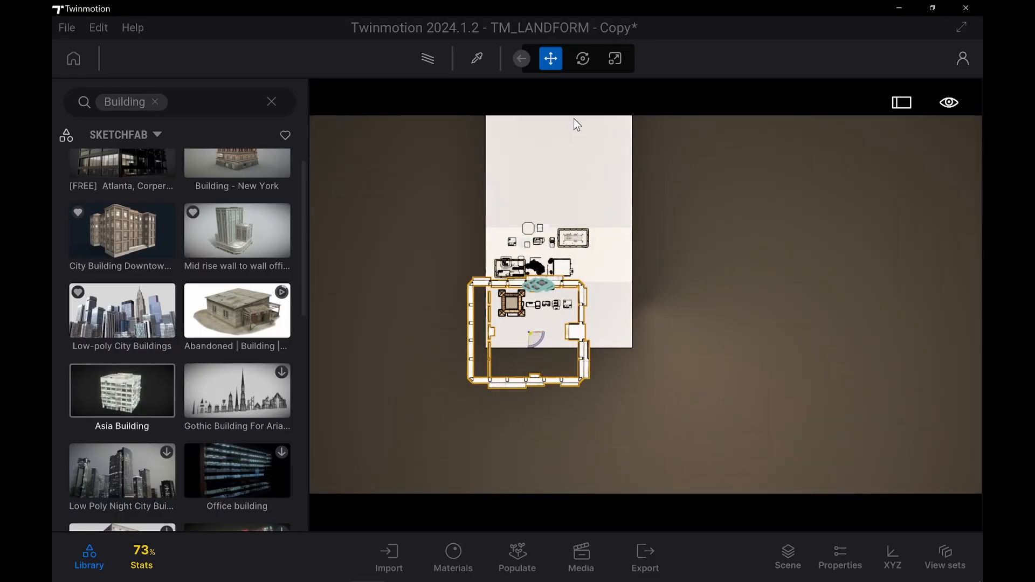
{"action": "left_click", "coordinate": [614, 59]}
{"action": "scroll", "coordinate": [542, 356], "scroll_direction": "up", "scroll_amount": 2}
{"action": "scroll", "coordinate": [541, 354], "scroll_direction": "up", "scroll_amount": 3}
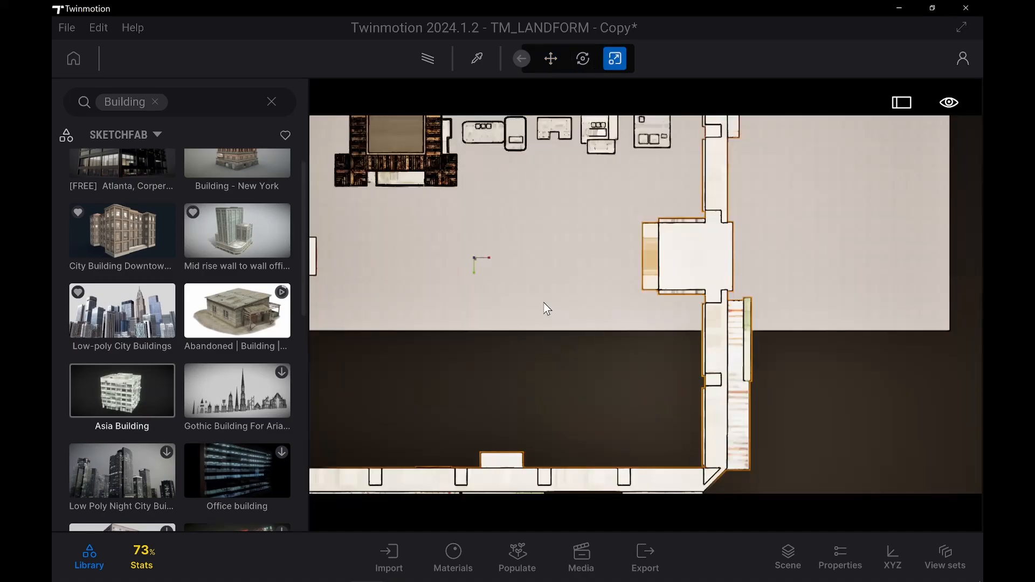
{"action": "left_click", "coordinate": [485, 259]}
{"action": "left_click_drag", "start_coordinate": [487, 261], "coordinate": [403, 290]}
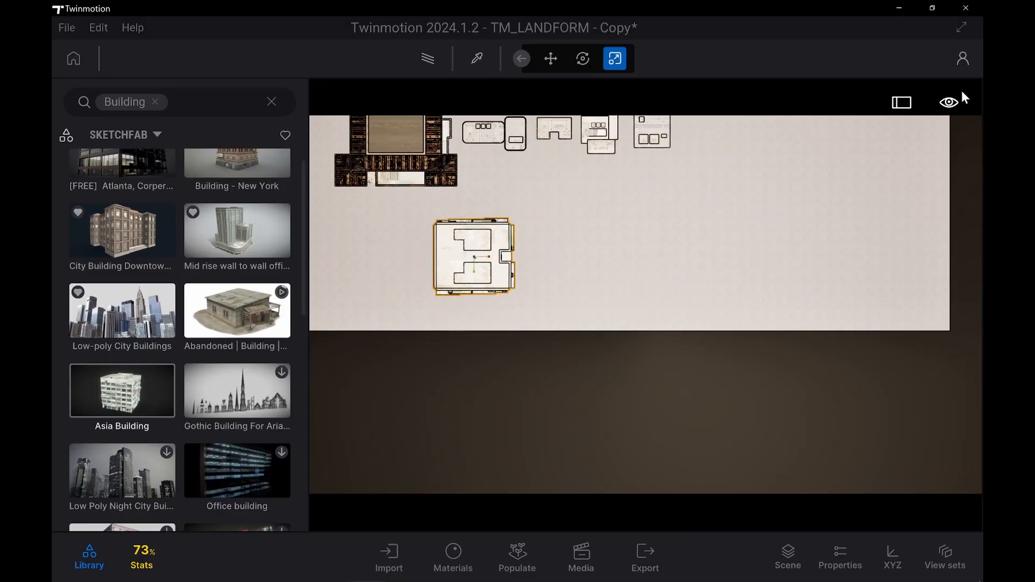
Open the saved image view Image13 and examine the brick building's facade and the office building opposite it up close
{"action": "left_click", "coordinate": [580, 553]}
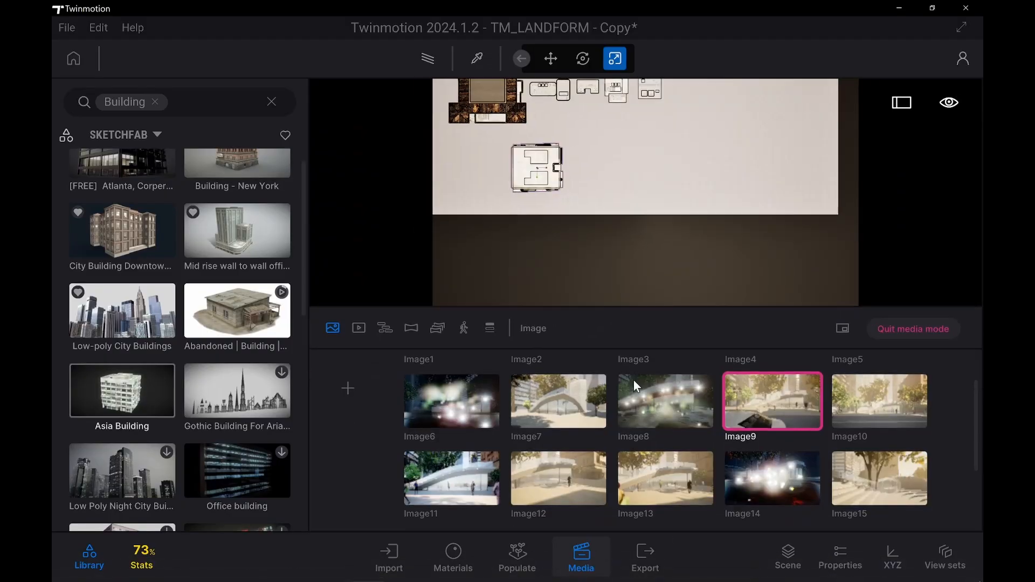
{"action": "left_click", "coordinate": [690, 481]}
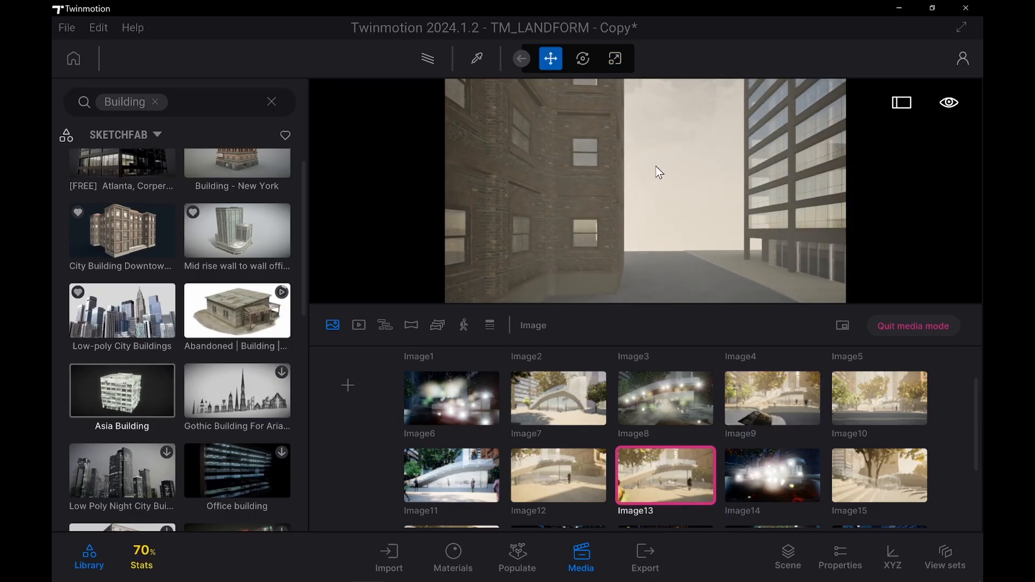
{"action": "middle_click_drag", "start_coordinate": [613, 195], "coordinate": [593, 196], "text": "shift"}
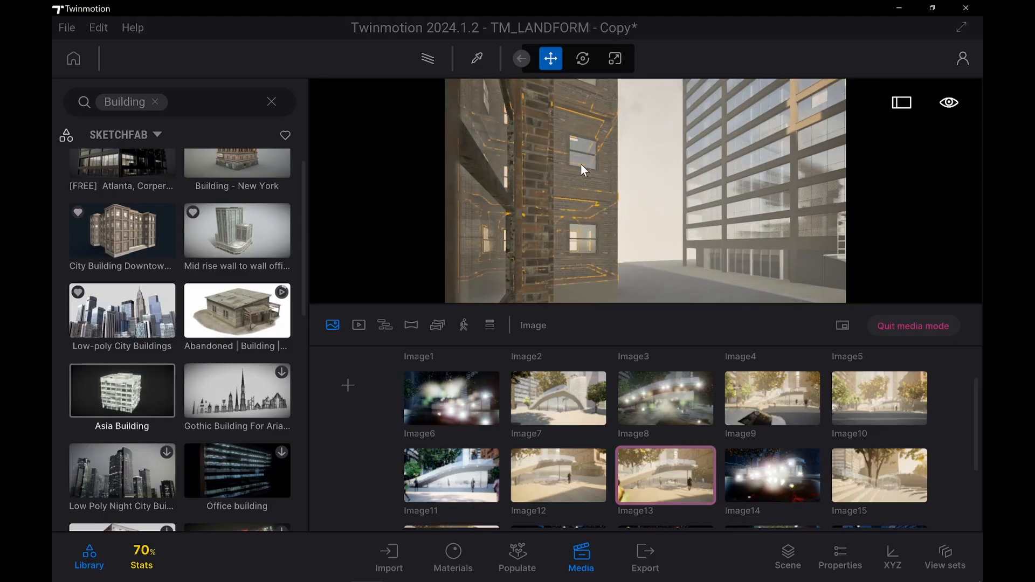
{"action": "middle_click_drag", "start_coordinate": [586, 162], "coordinate": [581, 187], "text": "shift"}
{"action": "key", "text": "w"}
{"action": "key", "text": "a"}
{"action": "key", "text": "a"}
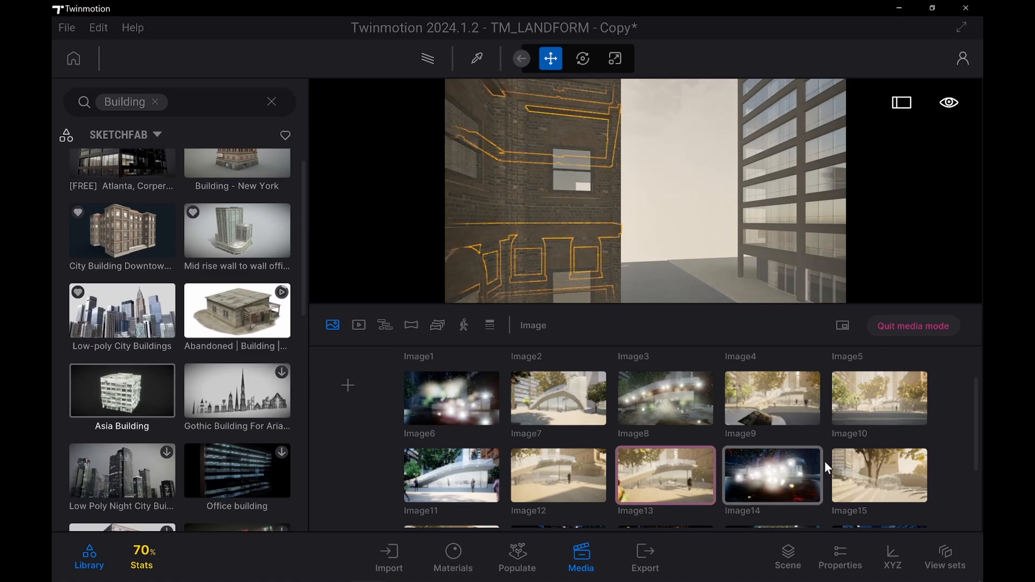
Select individual City Building Downtown 03 parts in the scene hierarchy to examine which facade elements each one contains
{"action": "left_click", "coordinate": [790, 559]}
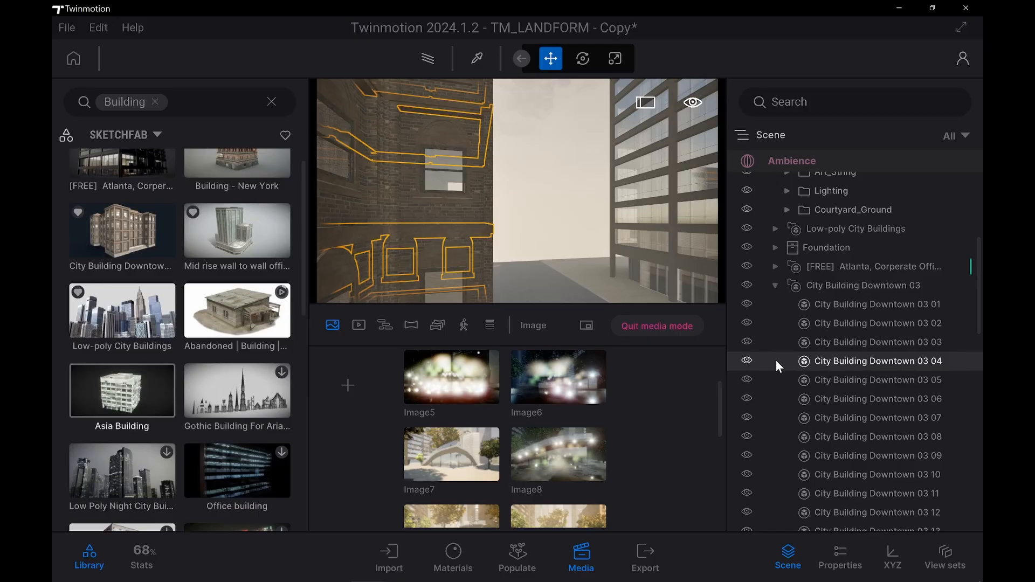
{"action": "left_click", "coordinate": [746, 360]}
{"action": "left_click", "coordinate": [747, 360]}
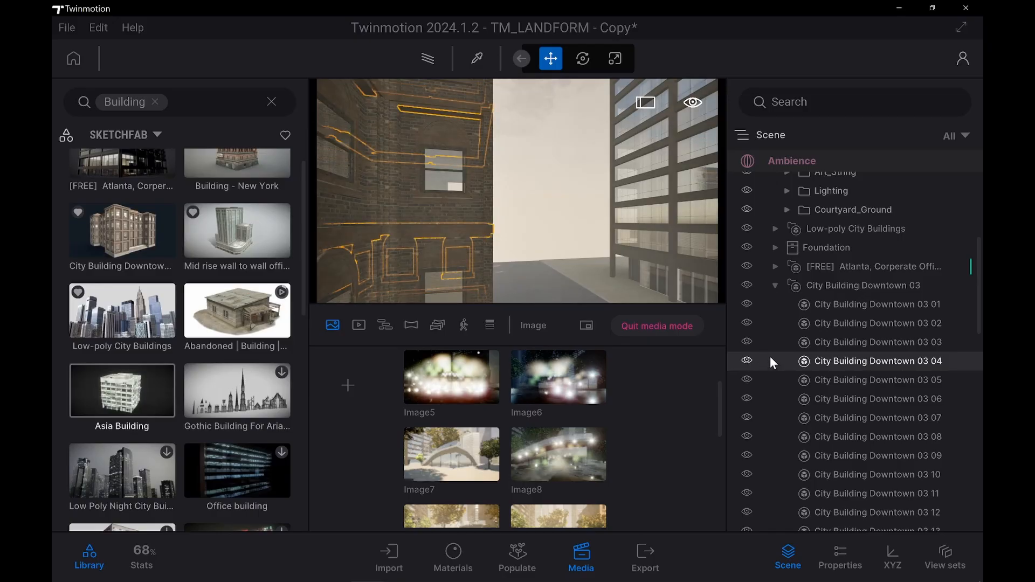
{"action": "left_click", "coordinate": [829, 344]}
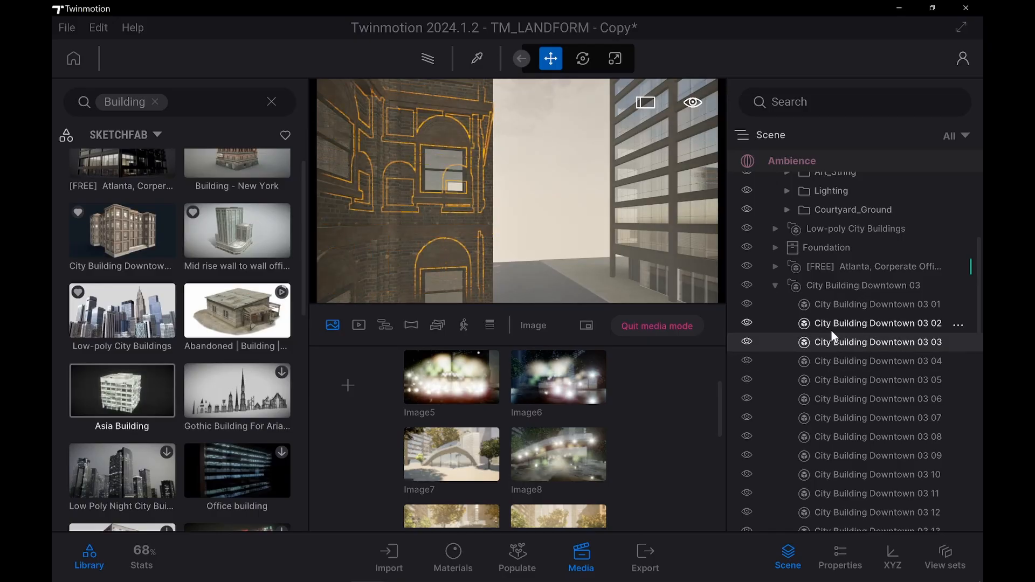
{"action": "left_click", "coordinate": [830, 326]}
{"action": "left_click", "coordinate": [843, 307]}
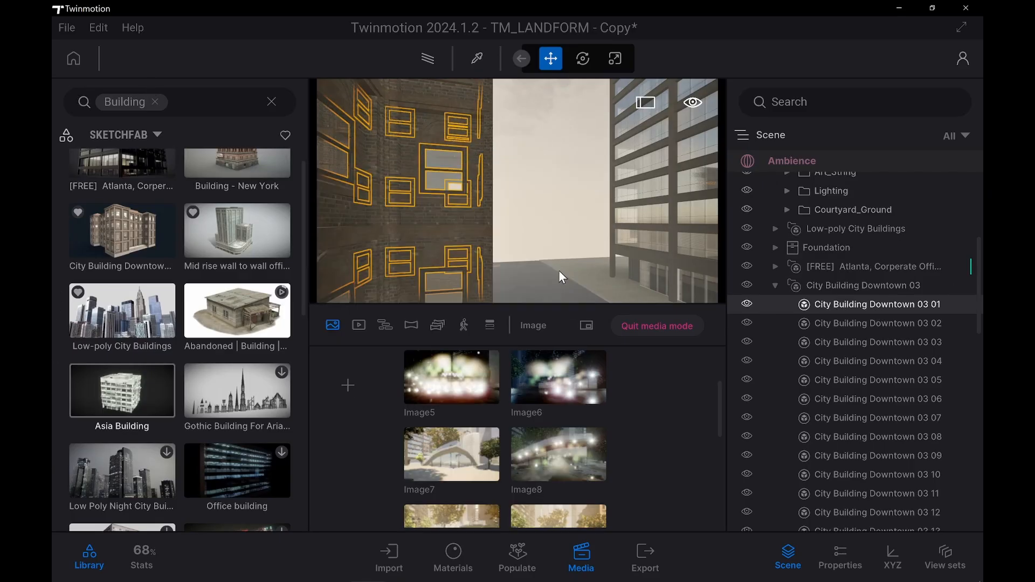
{"action": "left_click", "coordinate": [913, 423]}
{"action": "left_click", "coordinate": [908, 398]}
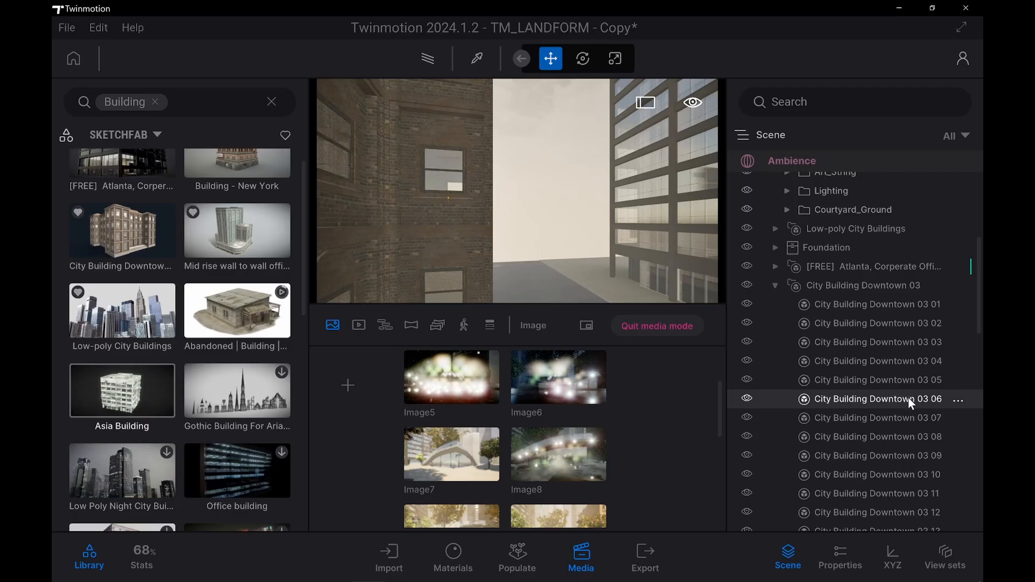
{"action": "left_click", "coordinate": [904, 379]}
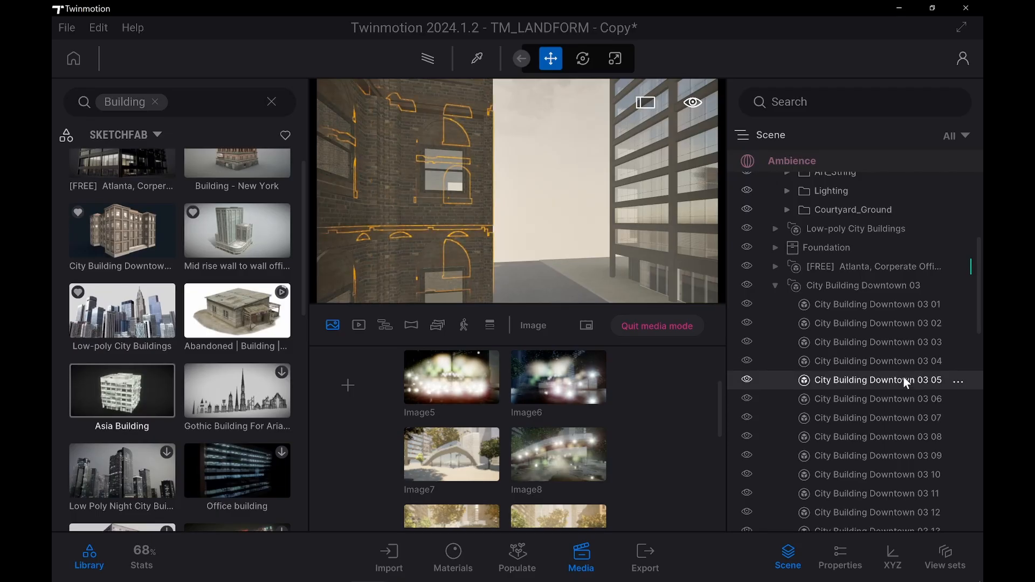
{"action": "left_click", "coordinate": [903, 365]}
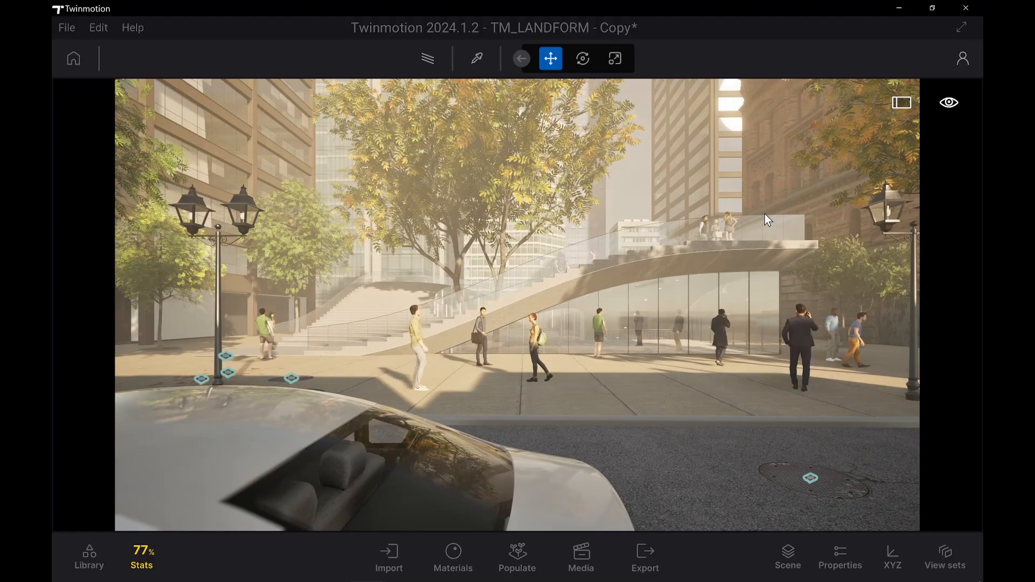
Open the environment properties of Image9 and review its natural lighting, weather and location settings
{"action": "left_click_drag", "start_coordinate": [896, 531], "coordinate": [901, 104]}
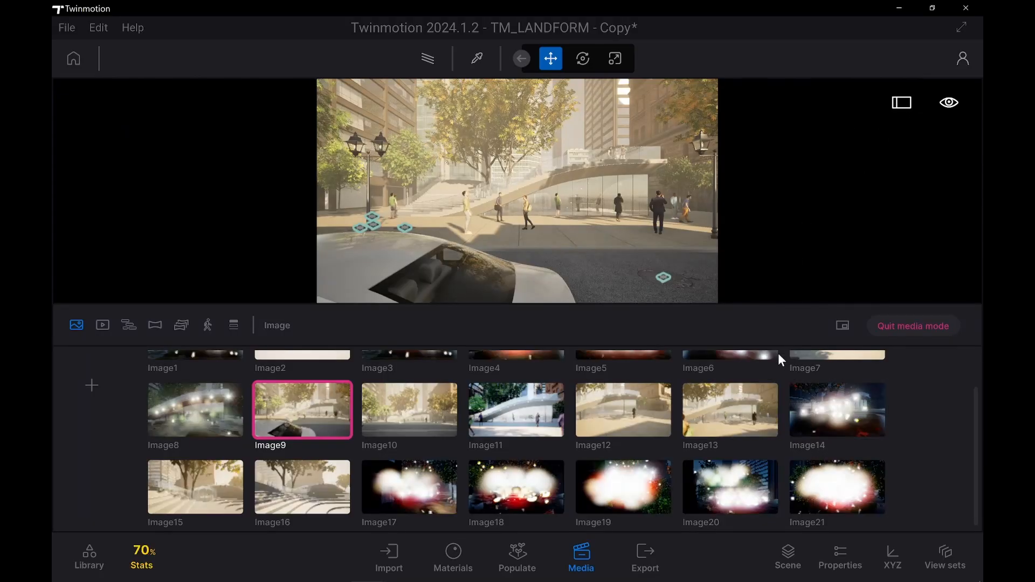
{"action": "left_click", "coordinate": [787, 555]}
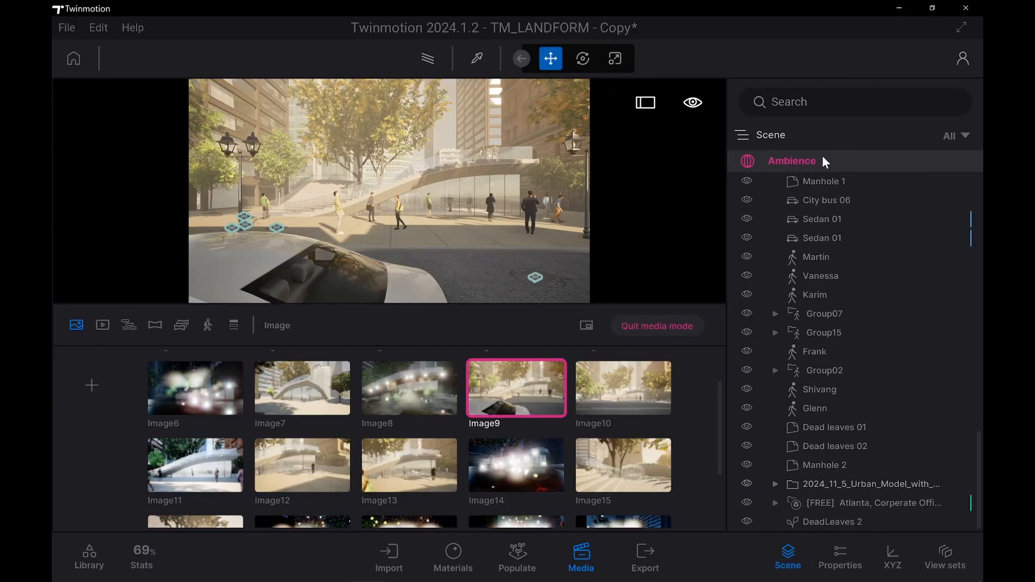
{"action": "left_click", "coordinate": [840, 555]}
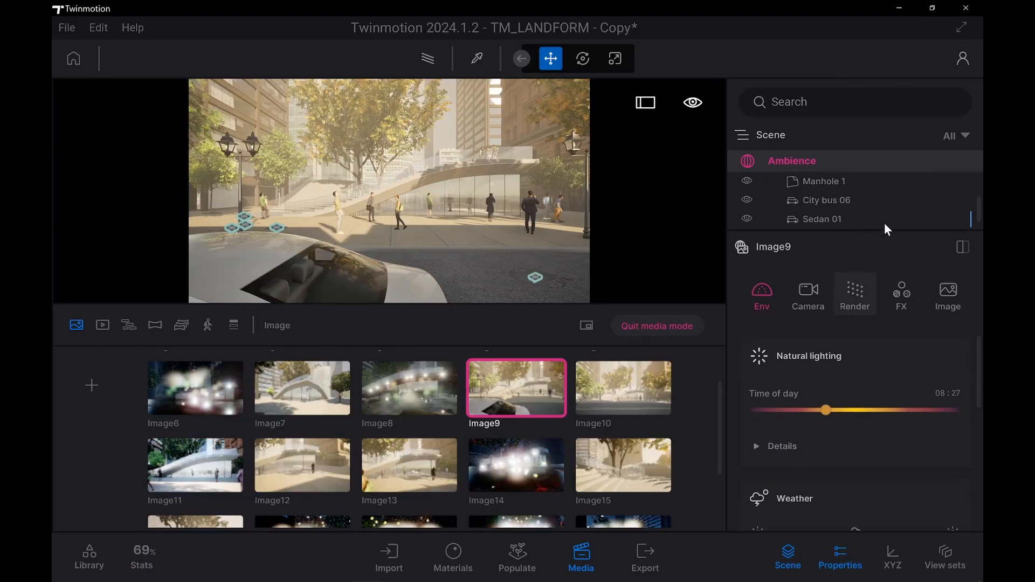
{"action": "left_click", "coordinate": [790, 552]}
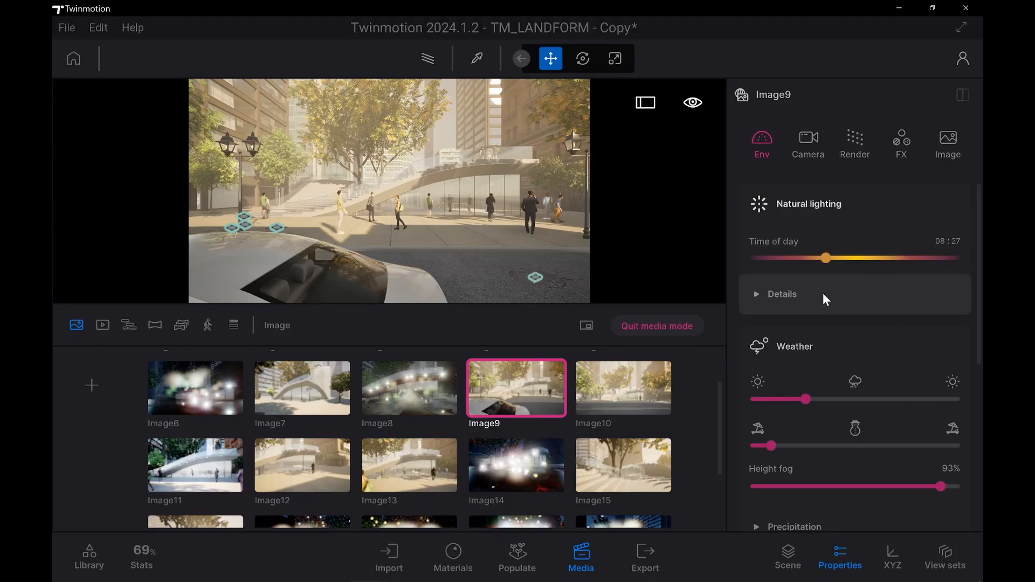
{"action": "left_click", "coordinate": [947, 302]}
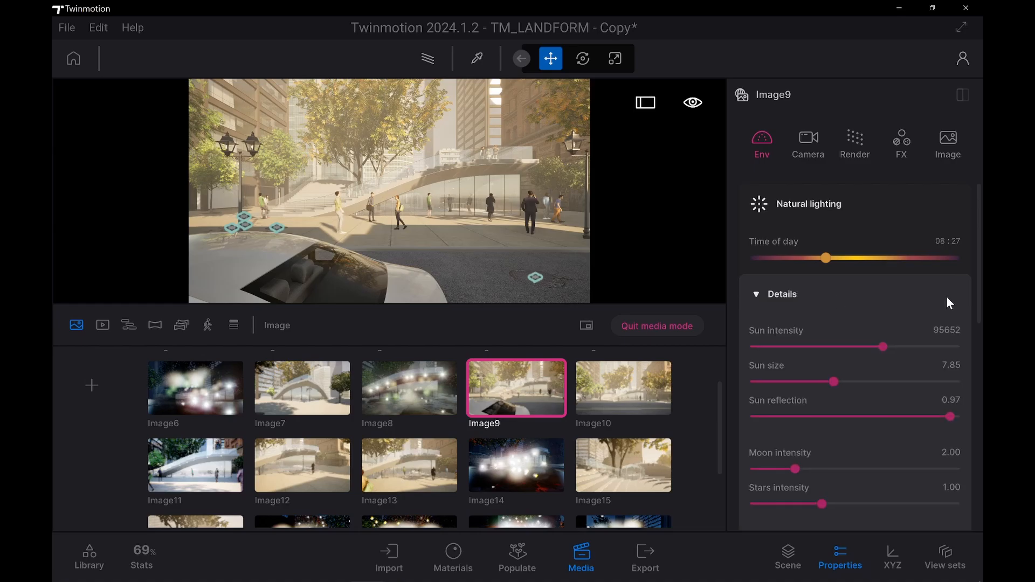
{"action": "left_click", "coordinate": [754, 295]}
{"action": "left_click", "coordinate": [752, 293]}
{"action": "left_click", "coordinate": [752, 292]}
{"action": "scroll", "coordinate": [735, 276], "scroll_direction": "down", "scroll_amount": 2}
{"action": "scroll", "coordinate": [738, 278], "scroll_direction": "down", "scroll_amount": 4}
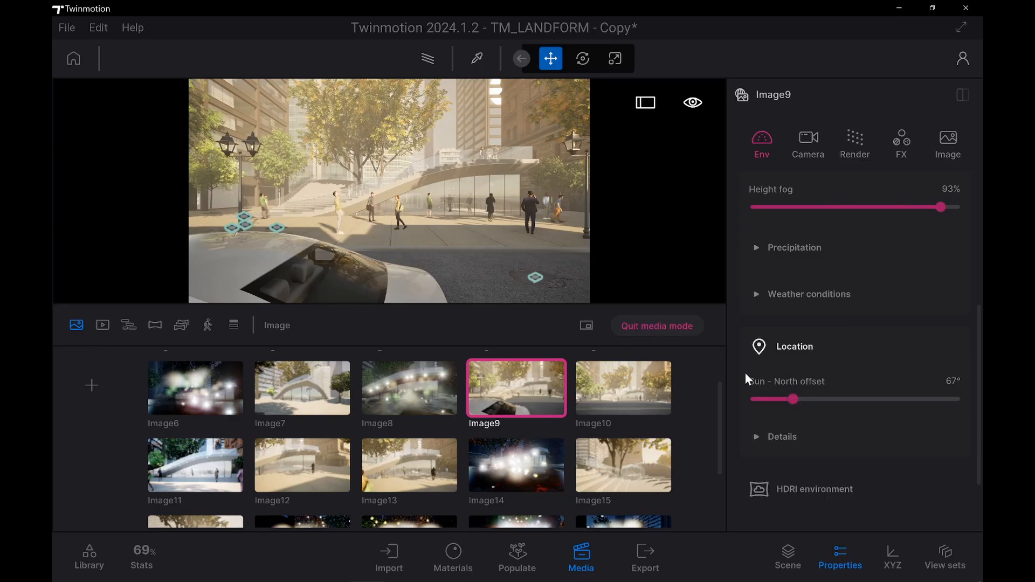
Nudge the cloud cover slider slightly in the weather settings of Image9
{"action": "scroll", "coordinate": [744, 373], "scroll_direction": "up", "scroll_amount": 3}
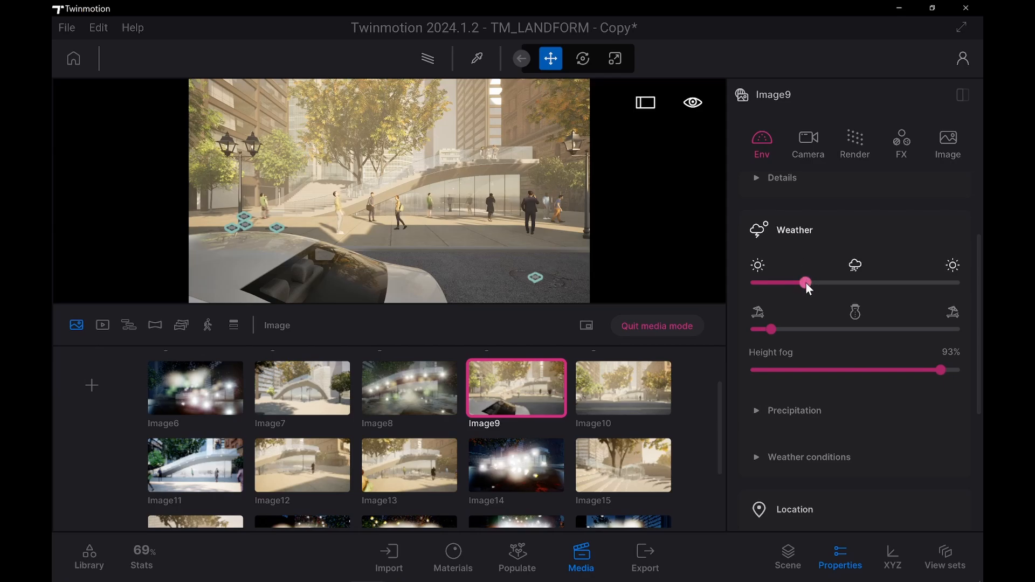
{"action": "mouse_move", "coordinate": [805, 282]}
{"action": "left_mouse_down"}
{"action": "mouse_move", "coordinate": [742, 276]}
{"action": "mouse_move", "coordinate": [806, 284]}
{"action": "left_mouse_up"}
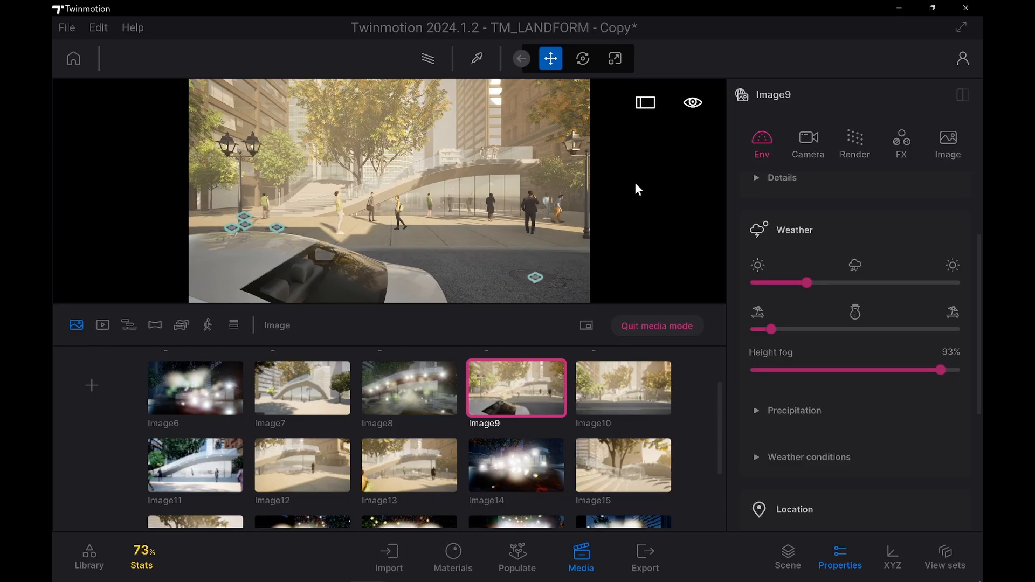
{"action": "scroll", "coordinate": [859, 452], "scroll_direction": "down", "scroll_amount": 3}
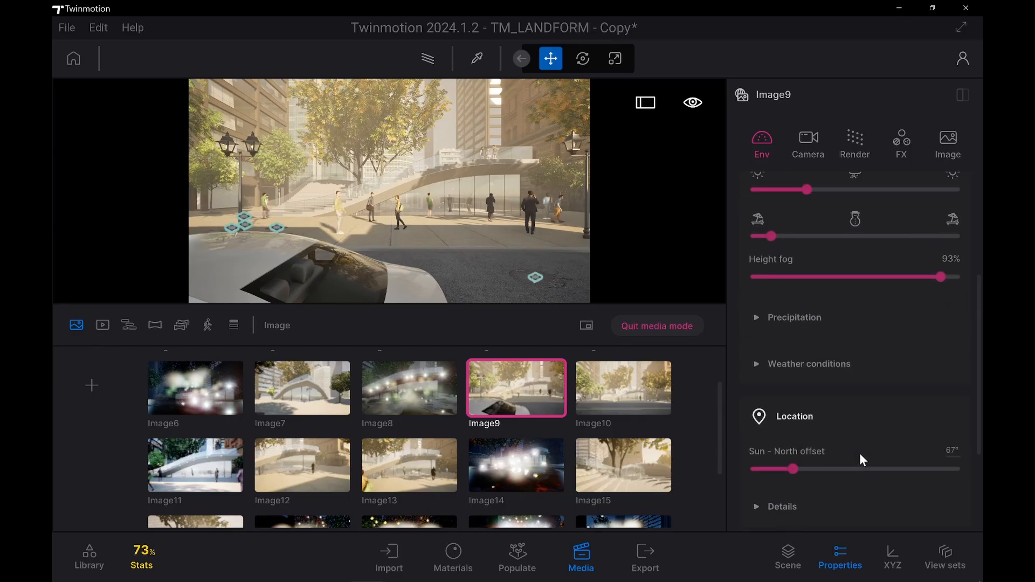
{"action": "scroll", "coordinate": [859, 453], "scroll_direction": "up", "scroll_amount": 3}
Compare the exposure and white balance camera settings of Image9 with those of Image11
{"action": "left_click", "coordinate": [807, 138]}
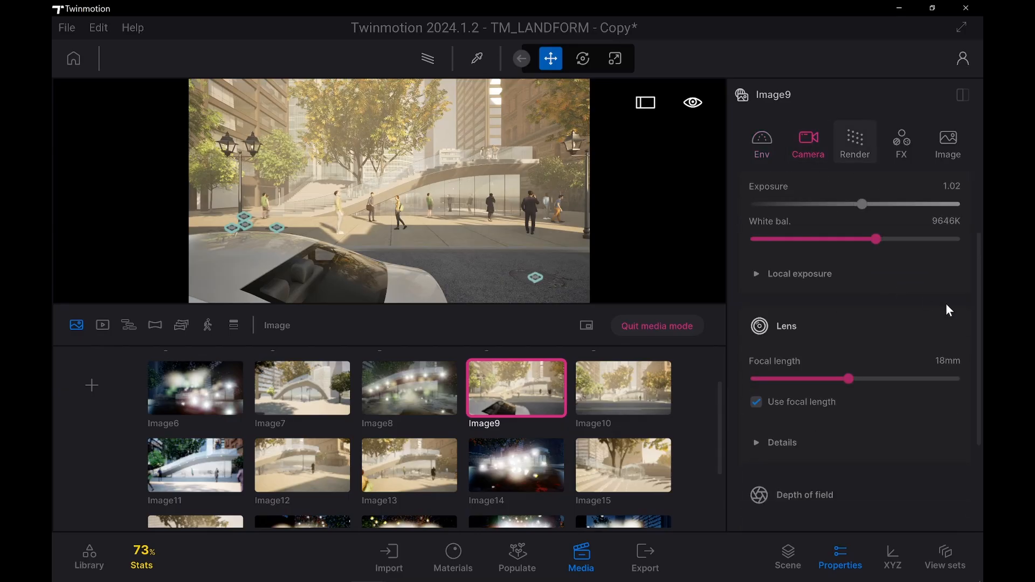
{"action": "scroll", "coordinate": [945, 303], "scroll_direction": "up", "scroll_amount": 3}
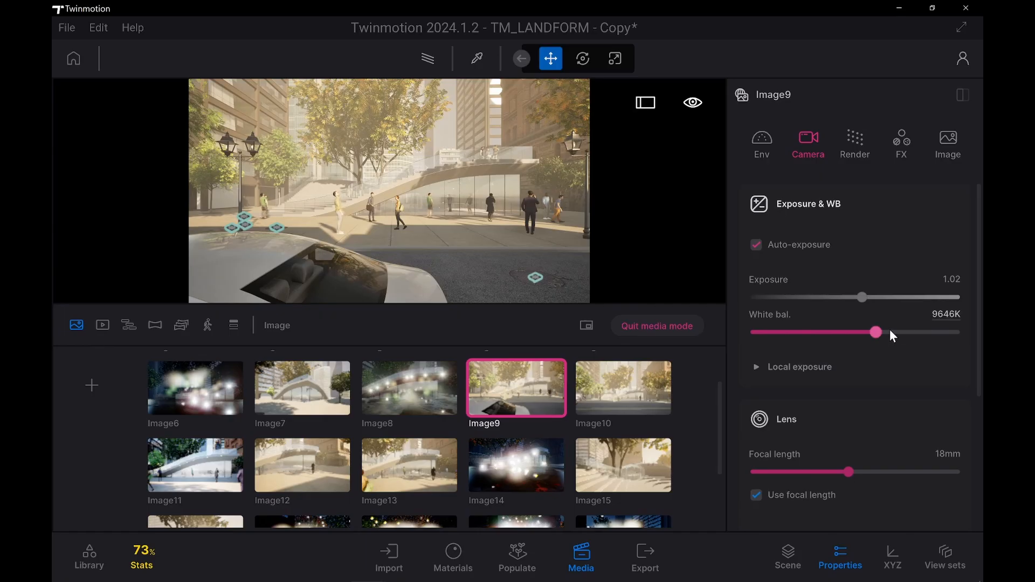
{"action": "left_click", "coordinate": [159, 494]}
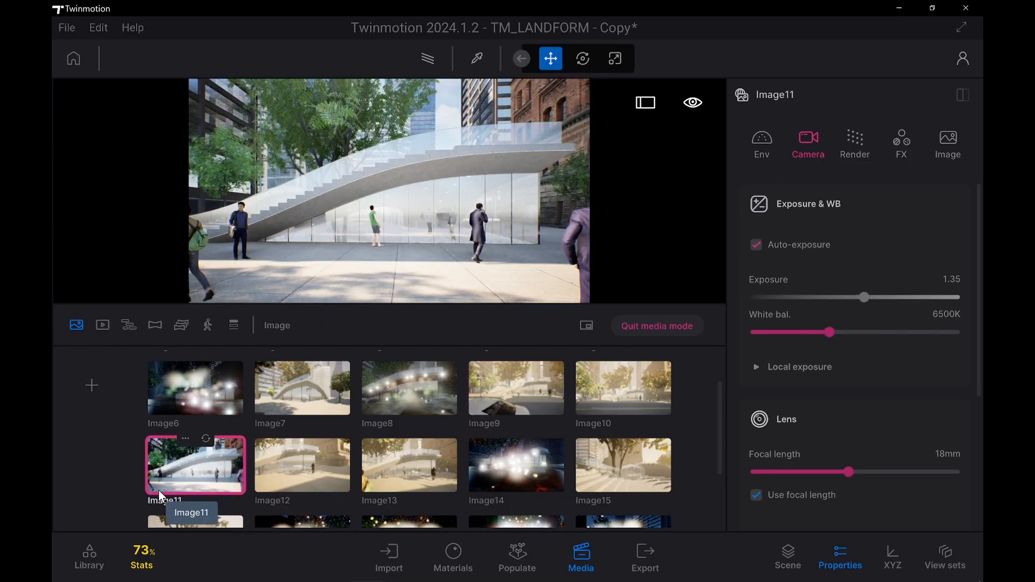
Delete the pedestrian in the green shirt standing in front of the glass wall in Image11
{"action": "left_click", "coordinate": [373, 215]}
{"action": "left_click", "coordinate": [373, 215]}
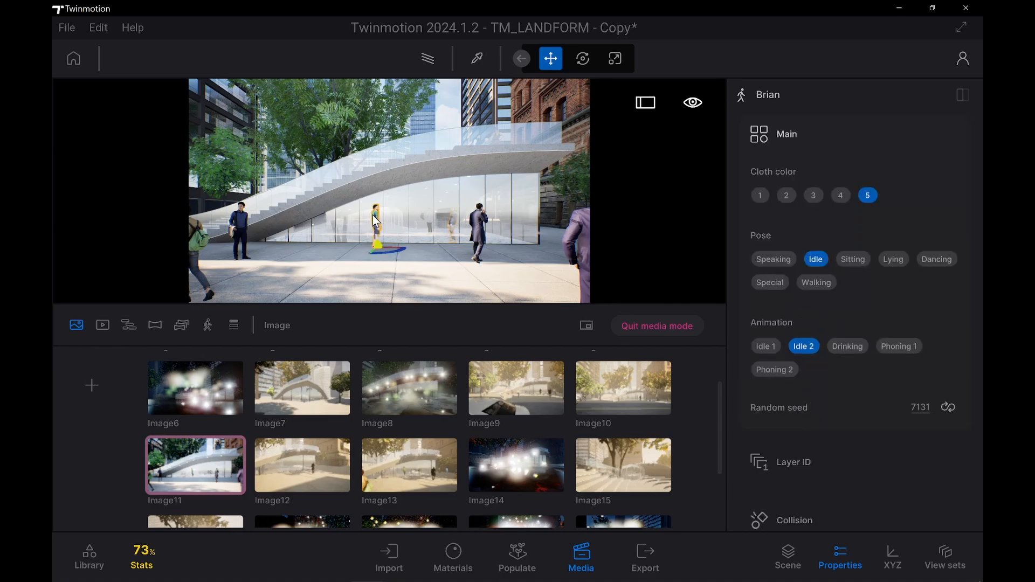
{"action": "key", "text": "Delete"}
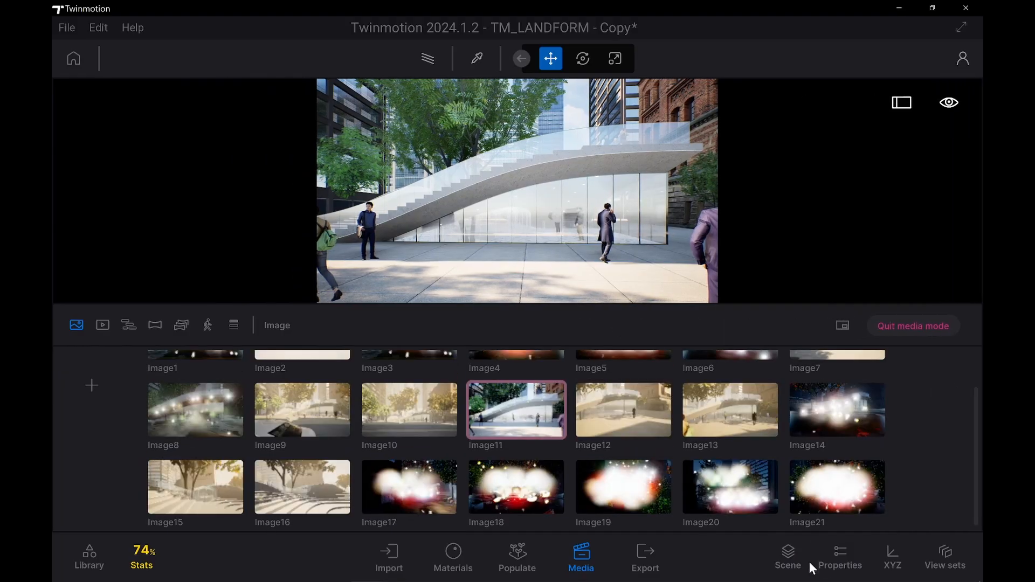
Show the scene hierarchy alongside the properties and review the exposure, white balance and lens settings of Image11
{"action": "left_click", "coordinate": [800, 563]}
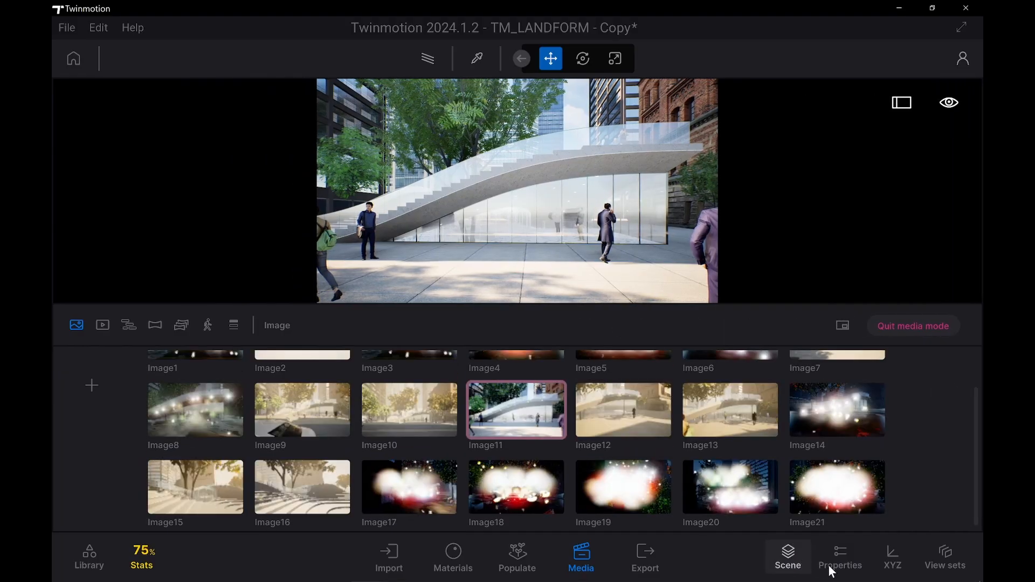
{"action": "left_click", "coordinate": [831, 570]}
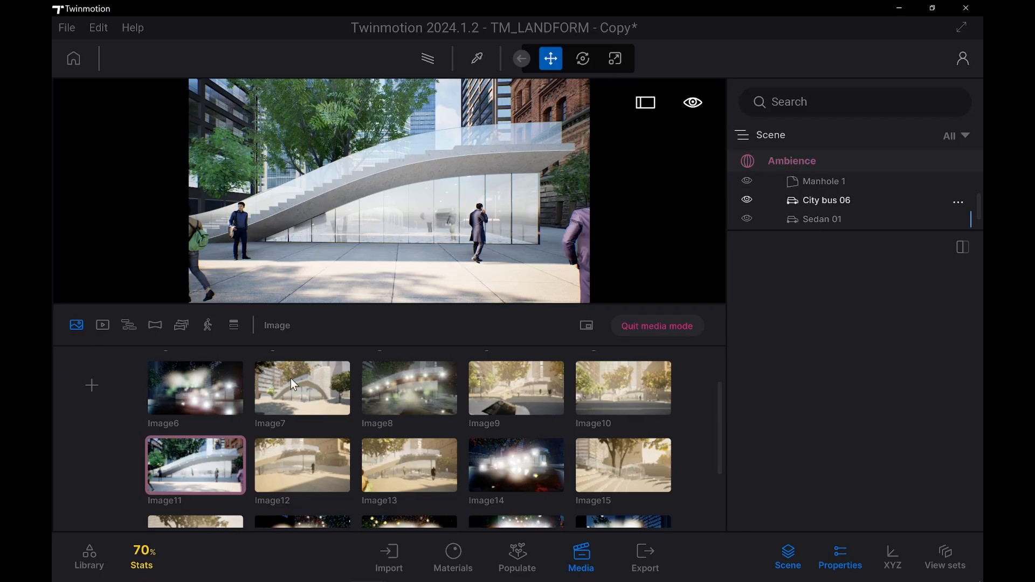
{"action": "left_click", "coordinate": [211, 498]}
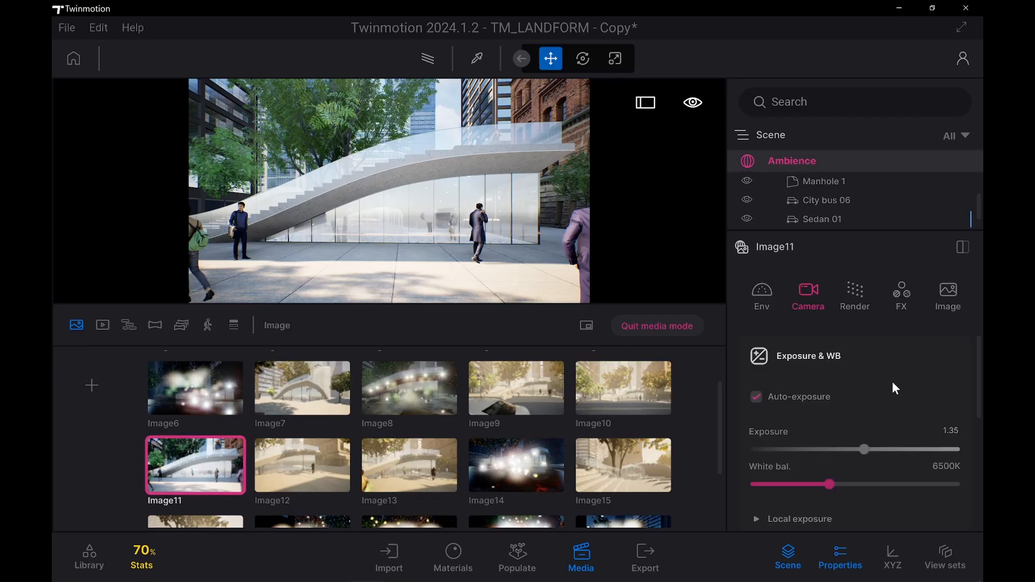
{"action": "scroll", "coordinate": [939, 432], "scroll_direction": "down", "scroll_amount": 2}
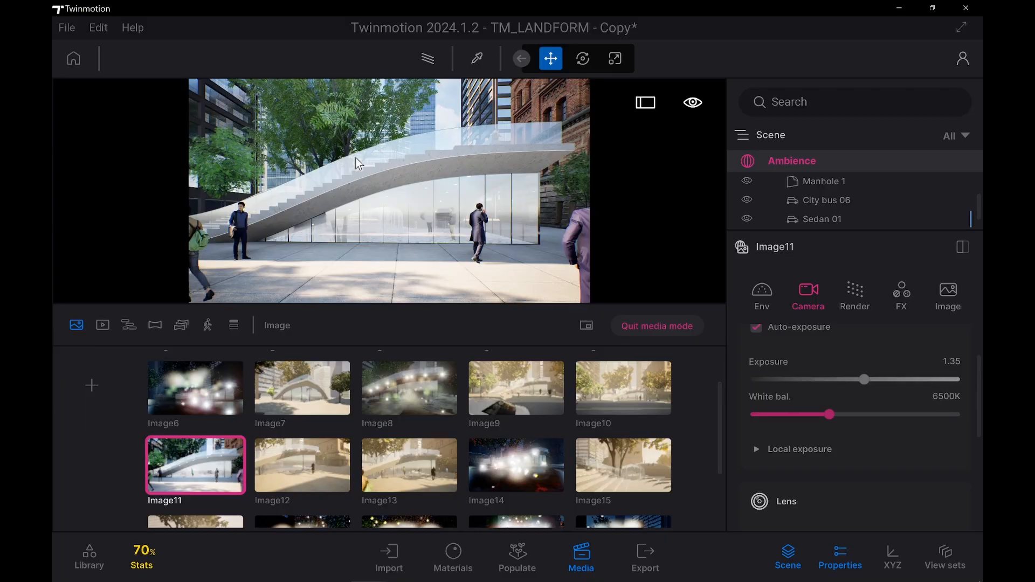
Examine the focal length and the vignetting, sharpness and chromatic aberration lens details of Image11
{"action": "scroll", "coordinate": [889, 422], "scroll_direction": "down", "scroll_amount": 5}
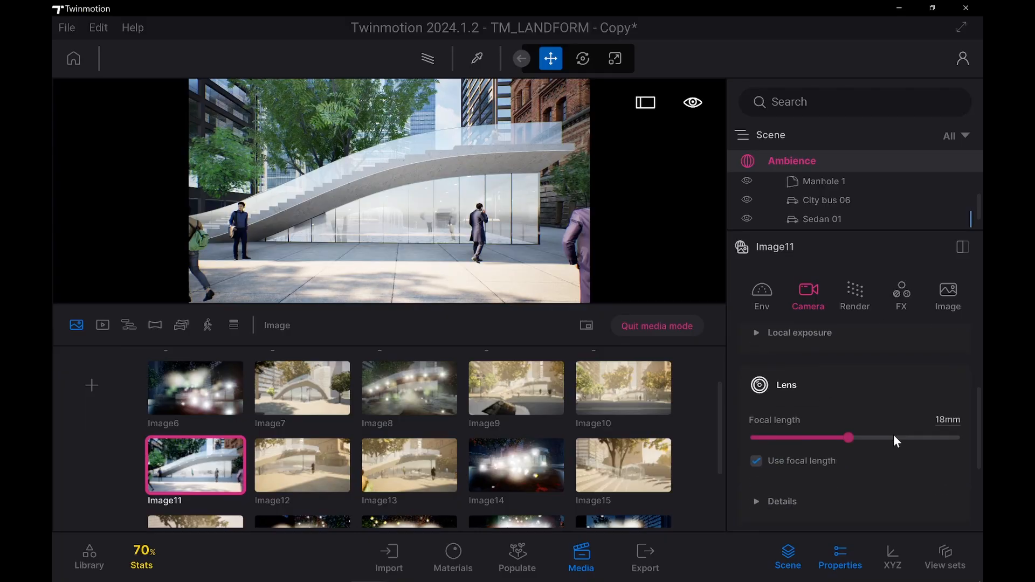
{"action": "scroll", "coordinate": [795, 413], "scroll_direction": "up", "scroll_amount": 2}
{"action": "left_click", "coordinate": [784, 393]}
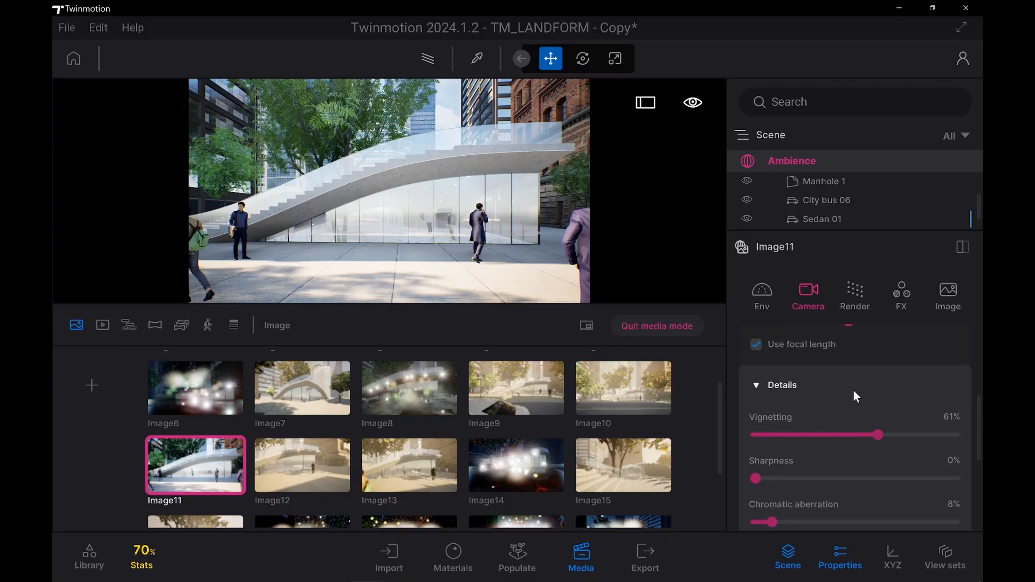
{"action": "scroll", "coordinate": [852, 389], "scroll_direction": "down", "scroll_amount": 1}
{"action": "scroll", "coordinate": [856, 389], "scroll_direction": "down", "scroll_amount": 2}
{"action": "scroll", "coordinate": [912, 457], "scroll_direction": "up", "scroll_amount": 3}
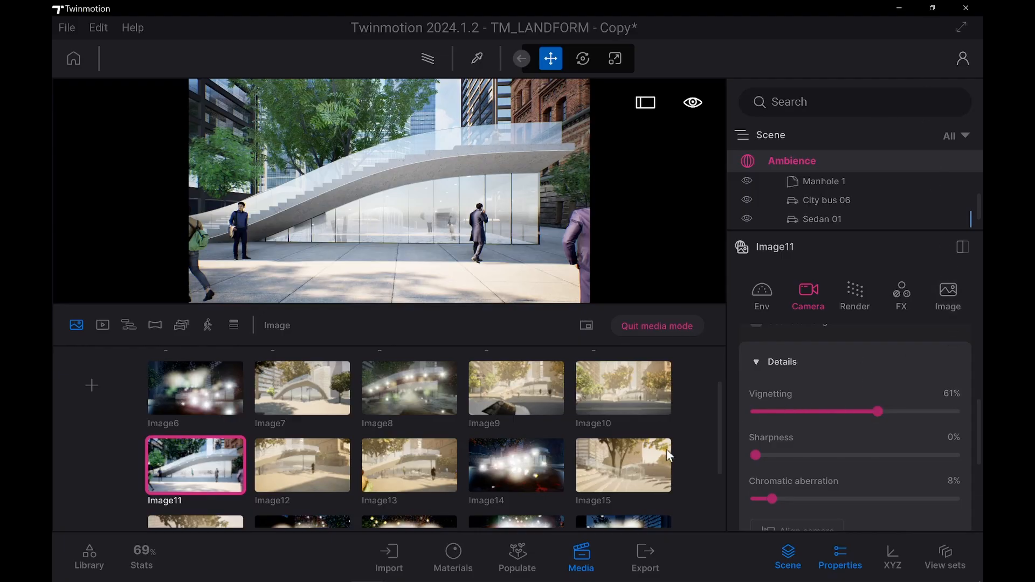
Review the glass pavilion view at full size, return to the normal layout, and save the current darkened view as a new image
{"action": "left_click", "coordinate": [646, 104]}
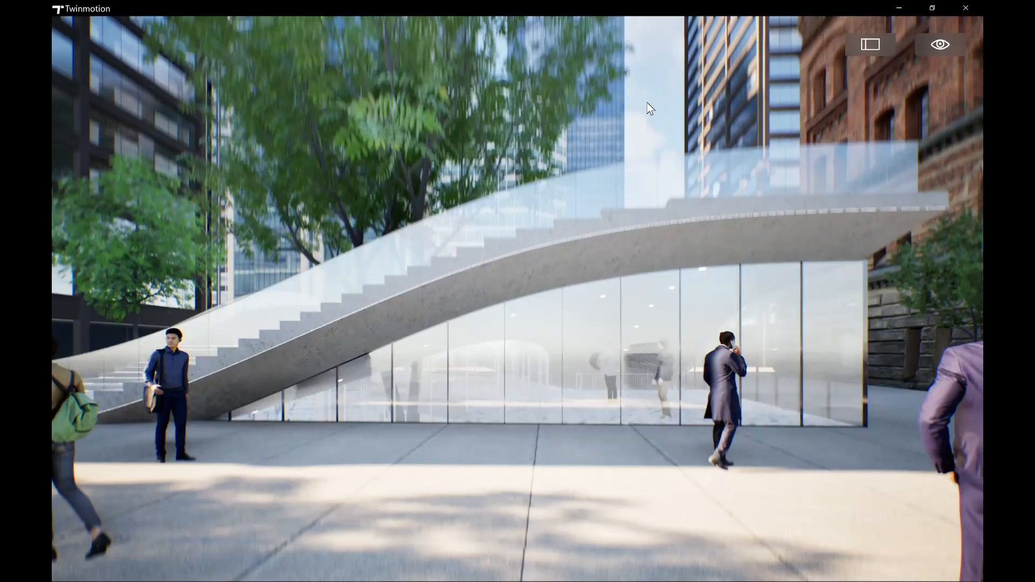
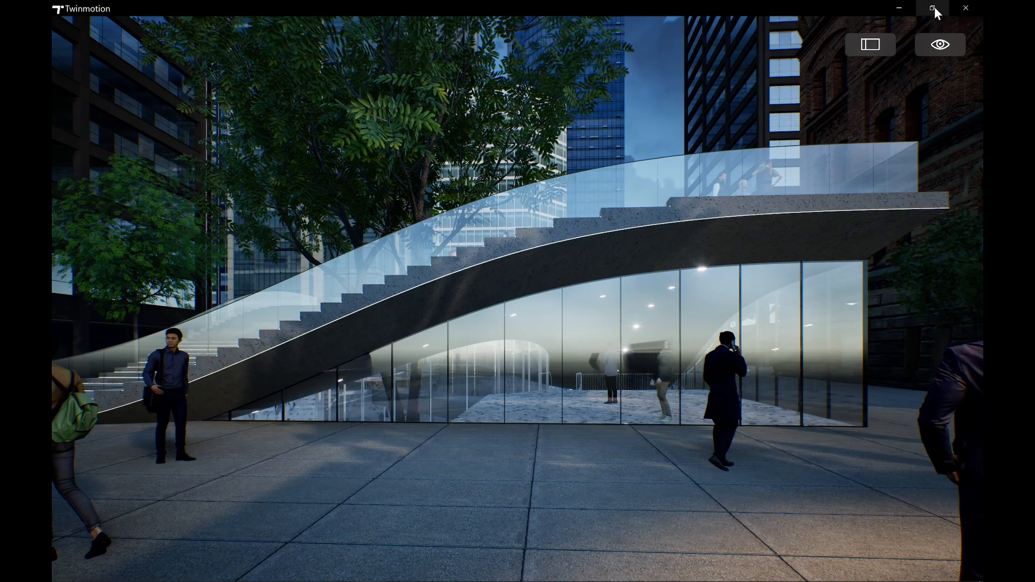
{"action": "left_click", "coordinate": [874, 44]}
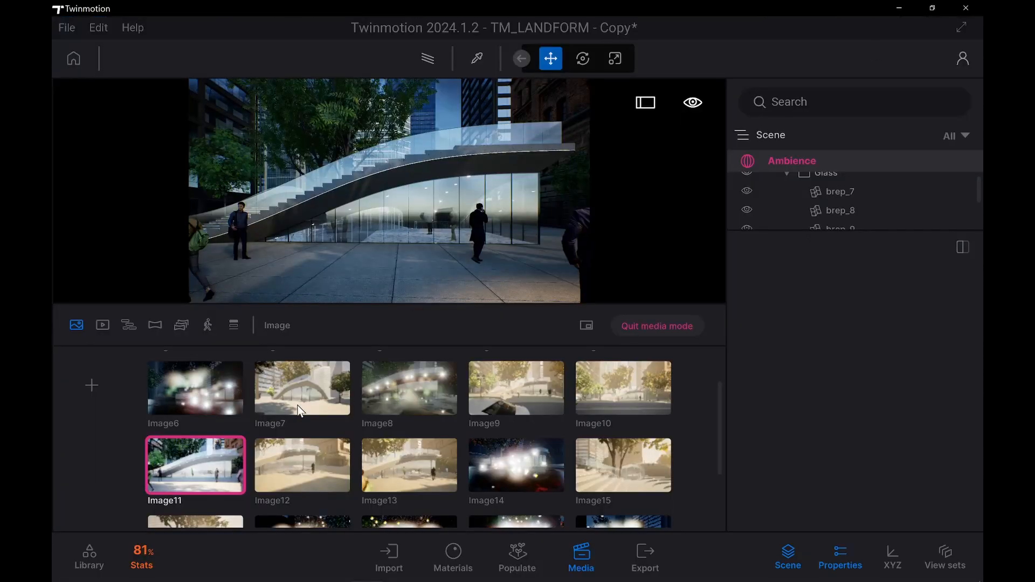
{"action": "left_click", "coordinate": [90, 384]}
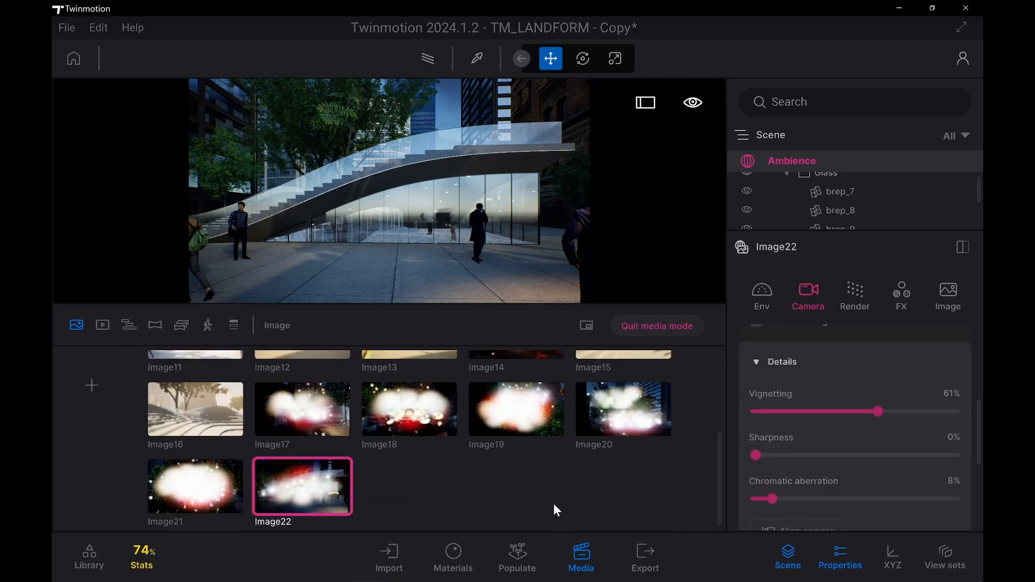
Open Image16 and review its curved stair view at full size before returning to the normal layout
{"action": "left_click", "coordinate": [204, 415]}
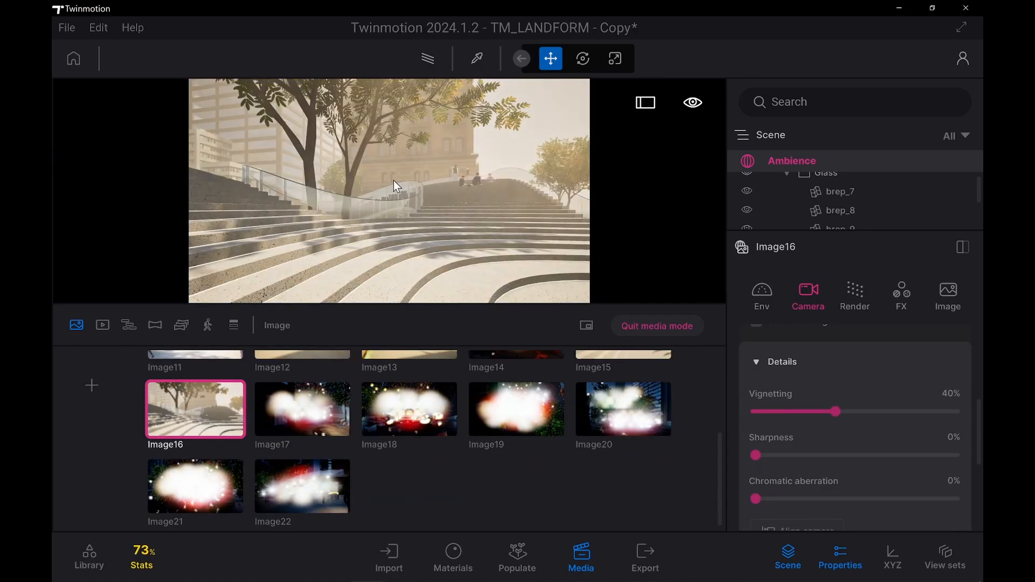
{"action": "left_click", "coordinate": [636, 101]}
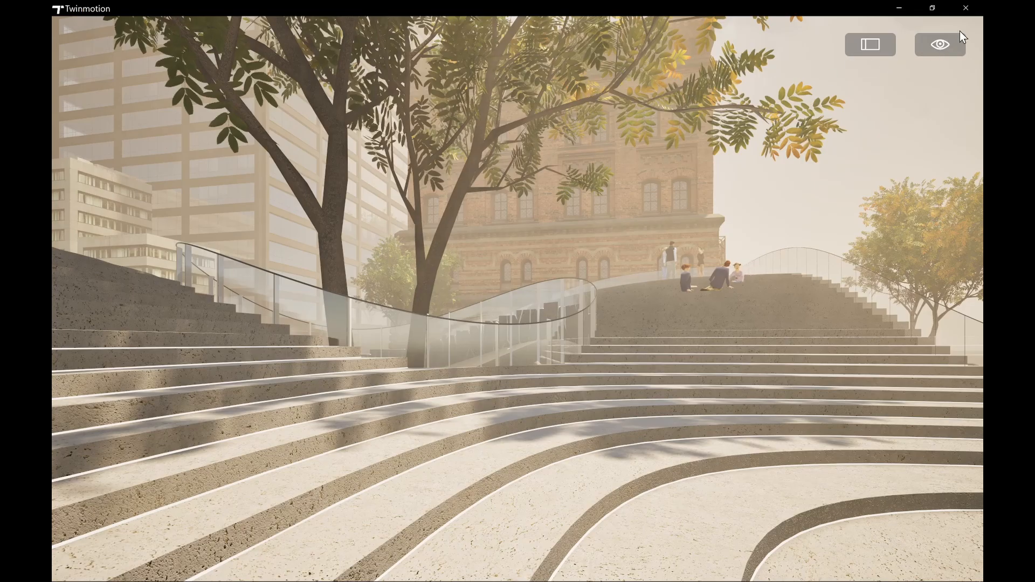
{"action": "left_click", "coordinate": [879, 45]}
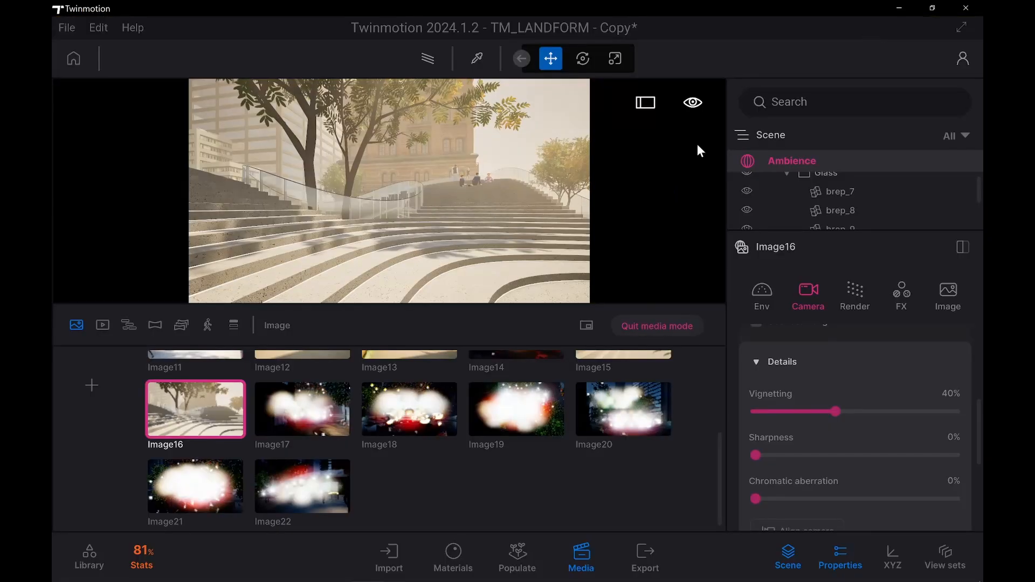
Pick a light strip on the curved stairs in Image16, locate its parent folder Emmisive_Accent_2 in the scene hierarchy, and select that folder
{"action": "left_click", "coordinate": [290, 268]}
{"action": "left_click", "coordinate": [285, 265]}
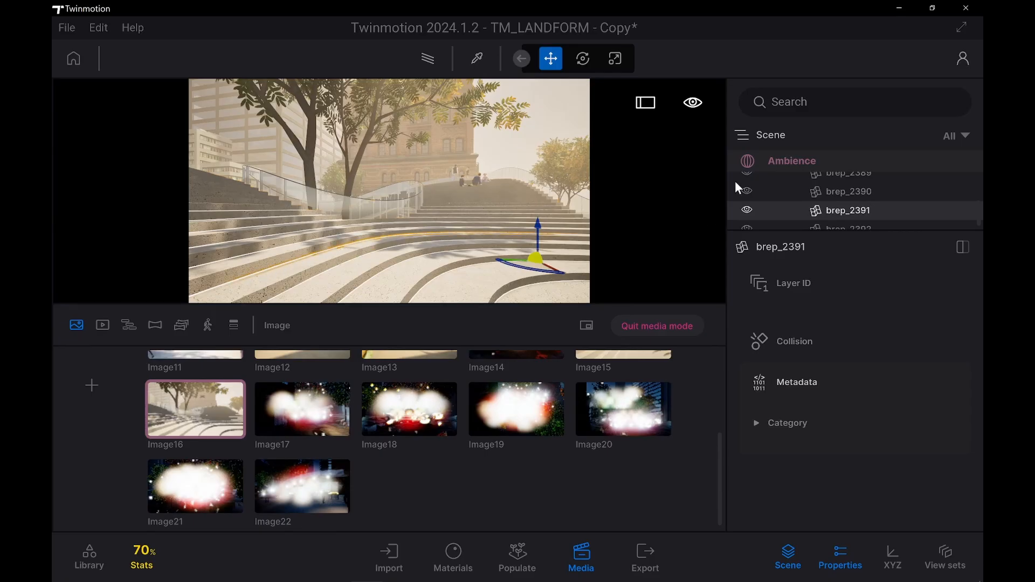
{"action": "scroll", "coordinate": [877, 187], "scroll_direction": "up", "scroll_amount": 5}
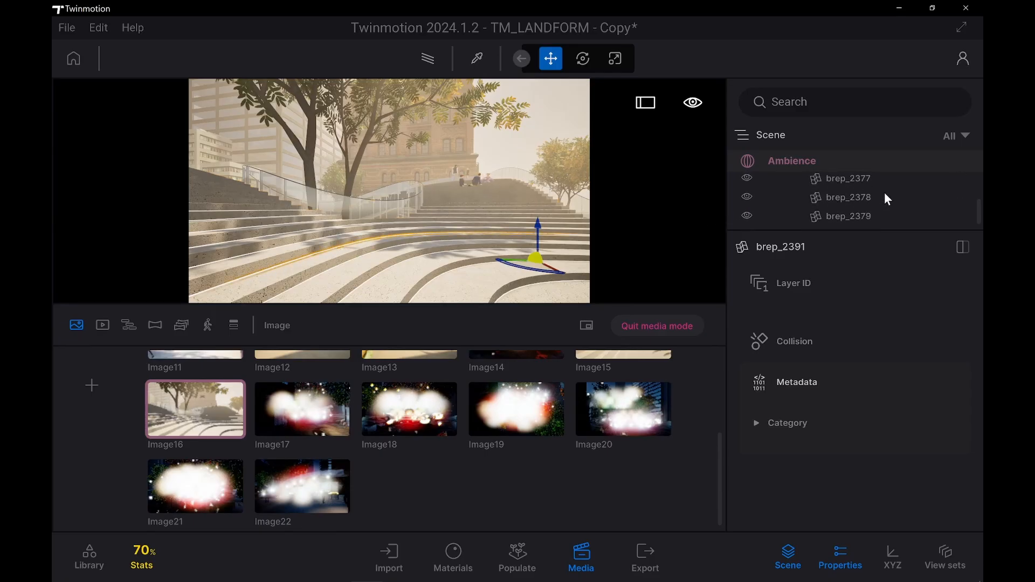
{"action": "scroll", "coordinate": [885, 195], "scroll_direction": "up", "scroll_amount": 10}
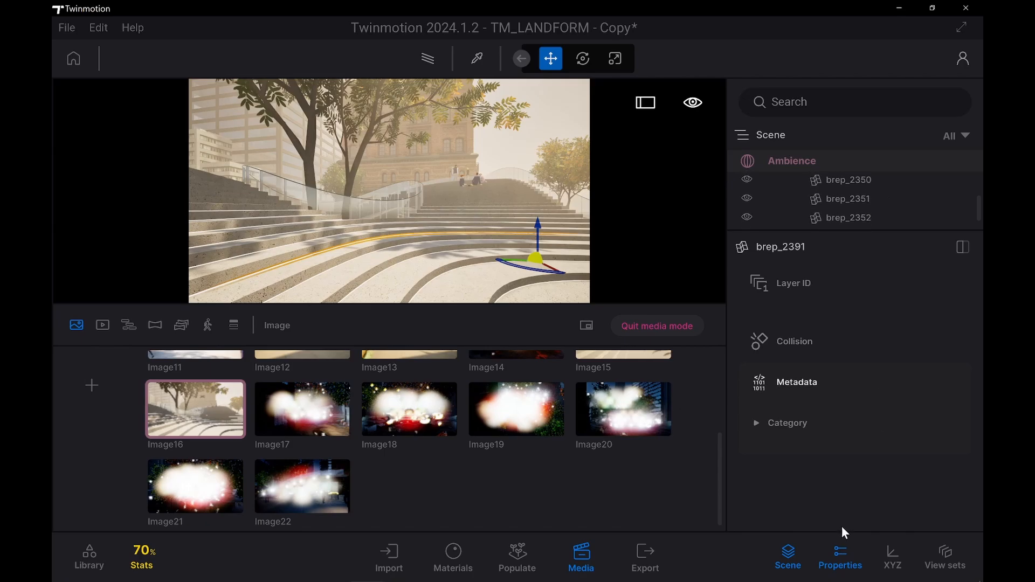
{"action": "left_click", "coordinate": [834, 560]}
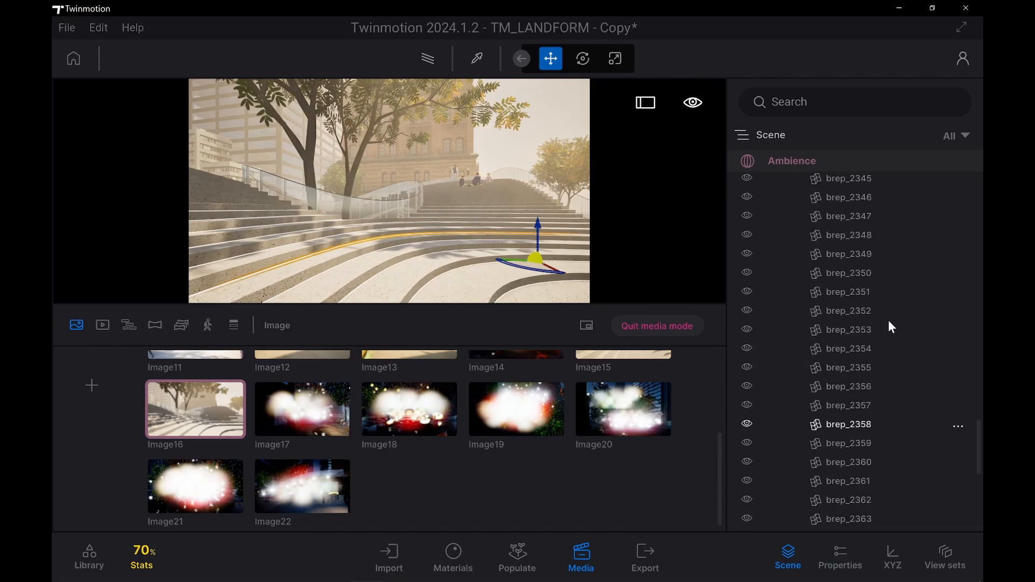
{"action": "scroll", "coordinate": [892, 319], "scroll_direction": "up", "scroll_amount": 20}
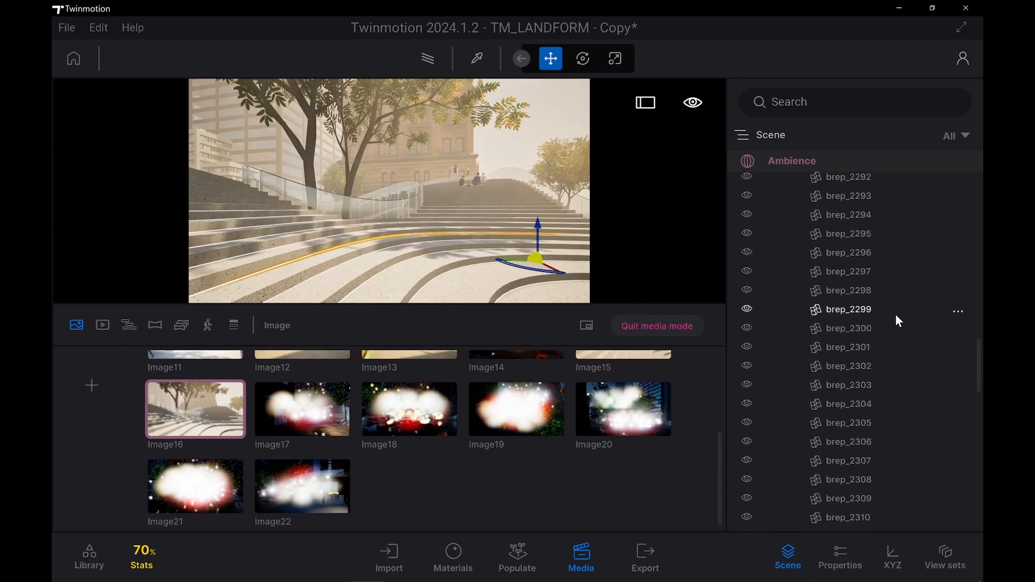
{"action": "scroll", "coordinate": [894, 310], "scroll_direction": "up", "scroll_amount": 8}
{"action": "scroll", "coordinate": [911, 410], "scroll_direction": "down", "scroll_amount": 2}
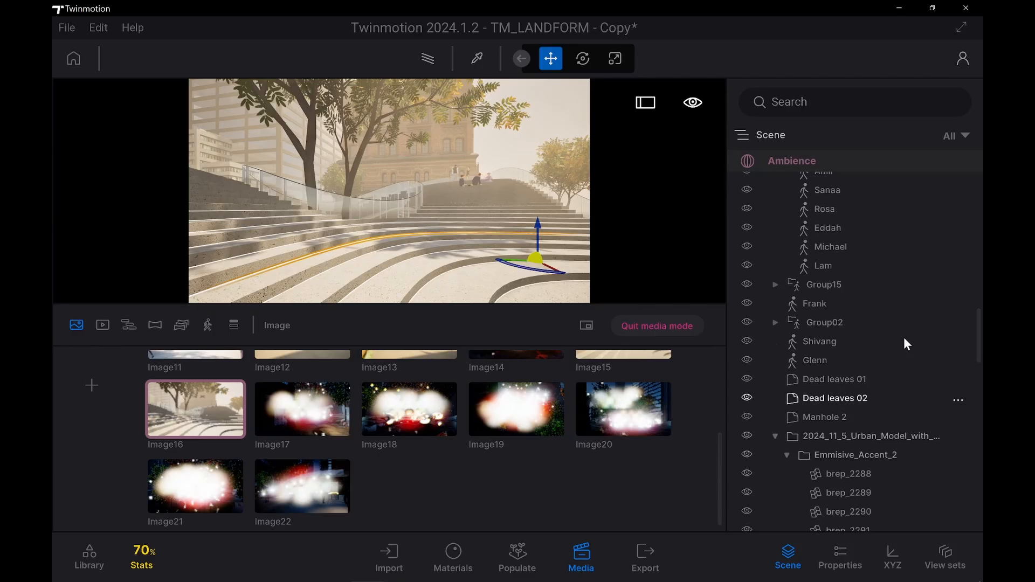
{"action": "left_click", "coordinate": [848, 456]}
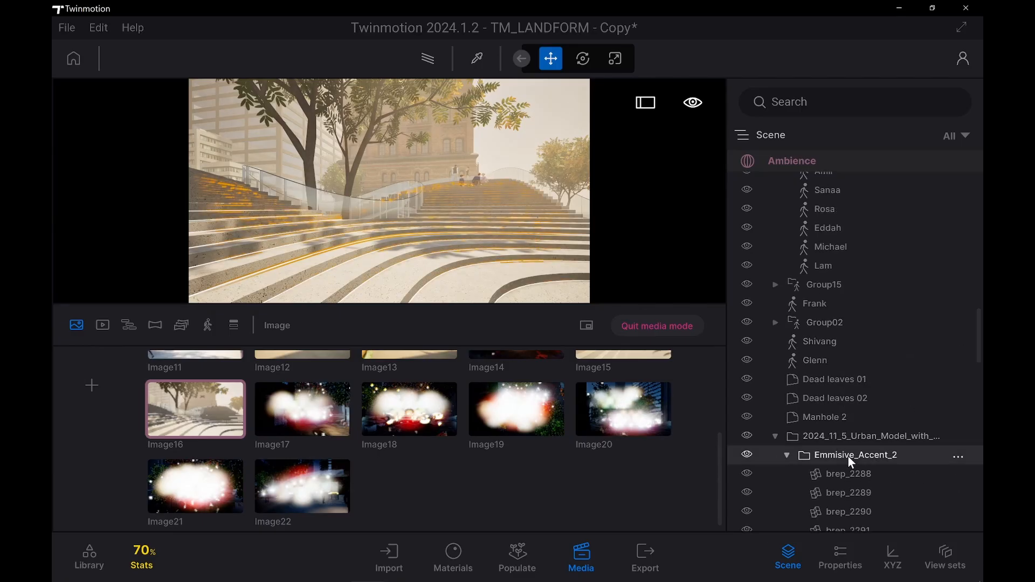
Compare Image16 with the Emmisive_Accent_2 stair strips hidden and shown, checking the hidden state at full size, and leave them shown
{"action": "left_click", "coordinate": [746, 454]}
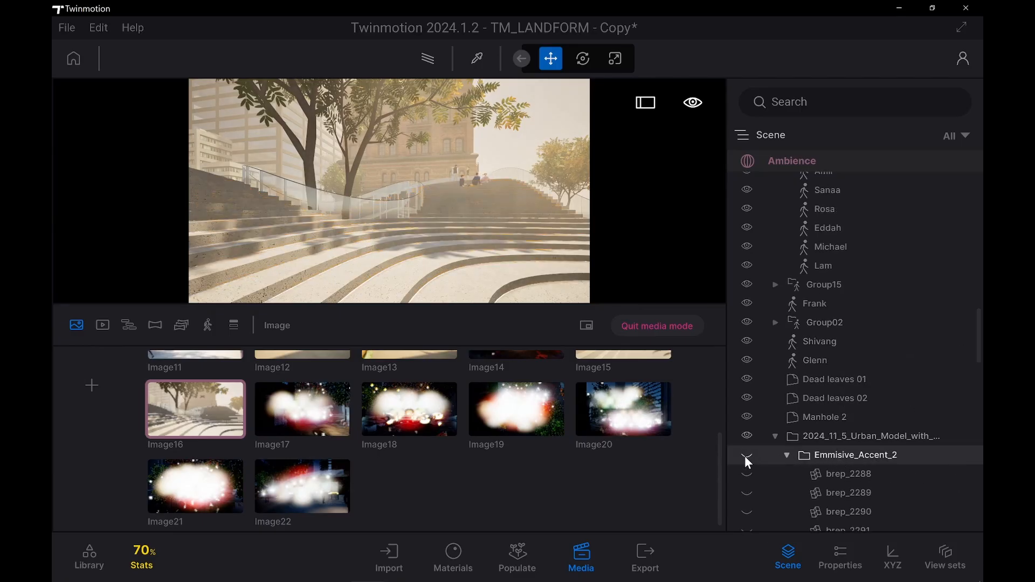
{"action": "mouse_move", "coordinate": [232, 426]}
{"action": "left_click", "coordinate": [745, 455]}
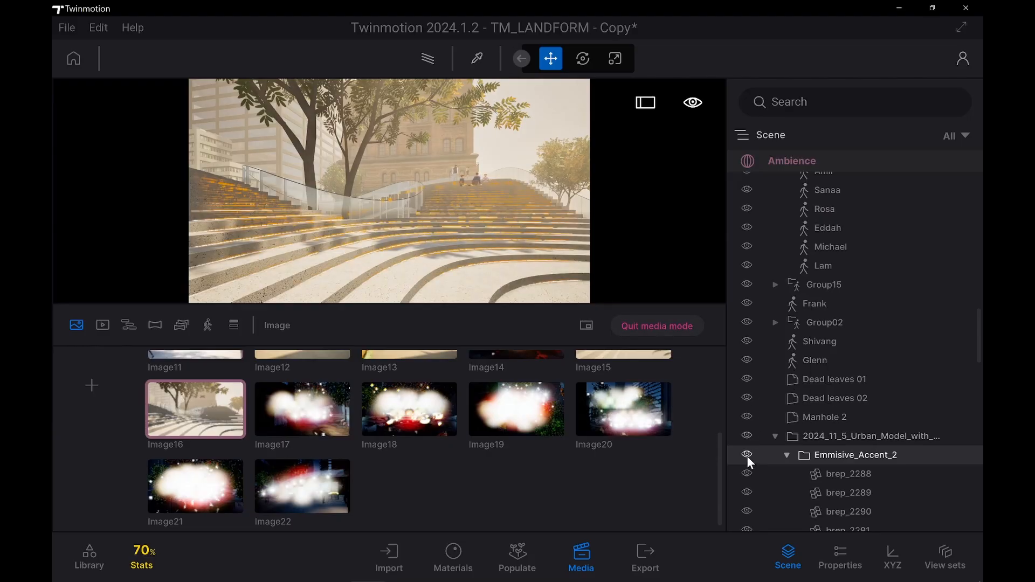
{"action": "left_click", "coordinate": [746, 455]}
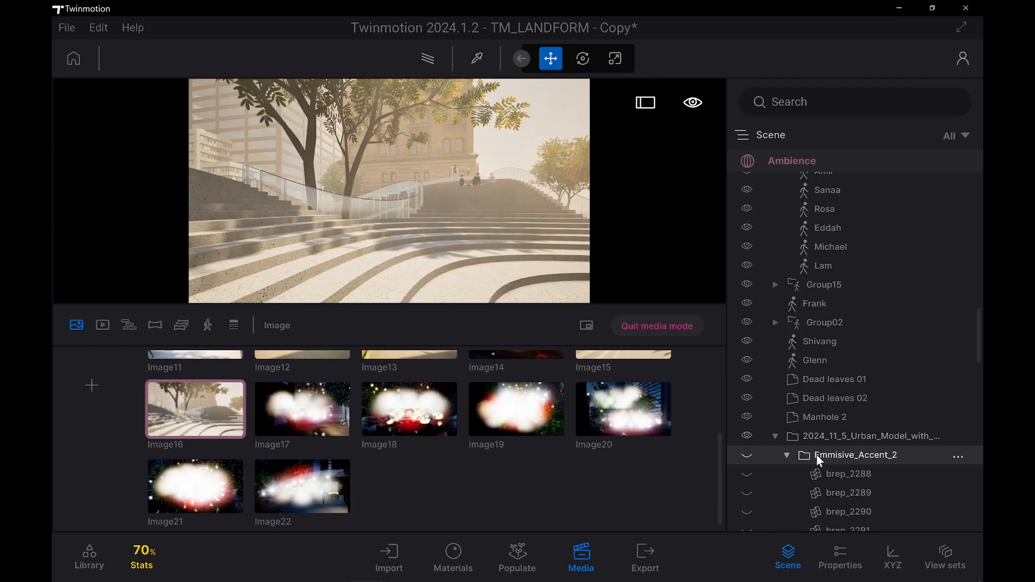
{"action": "left_click", "coordinate": [635, 102]}
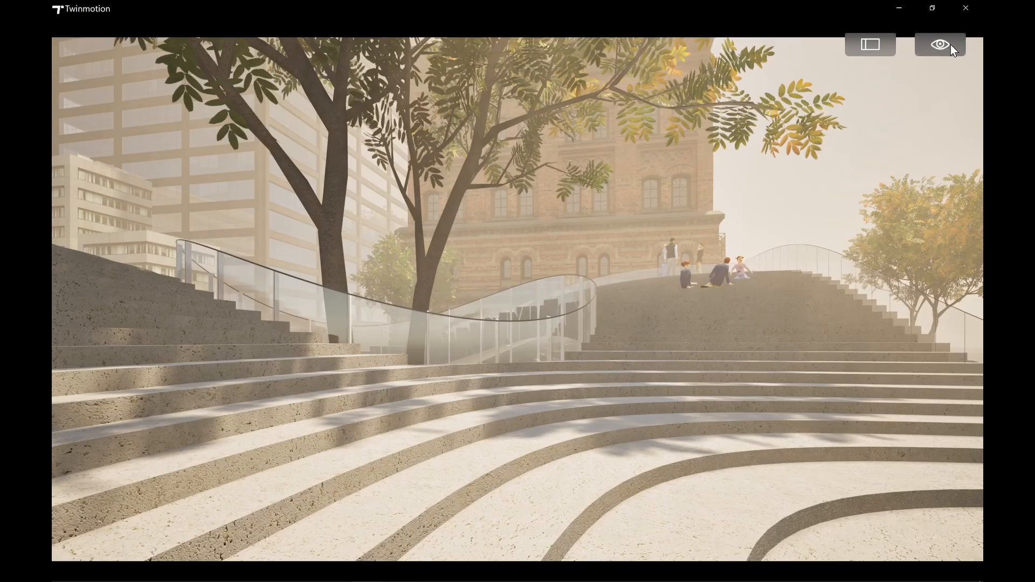
{"action": "left_click", "coordinate": [869, 42]}
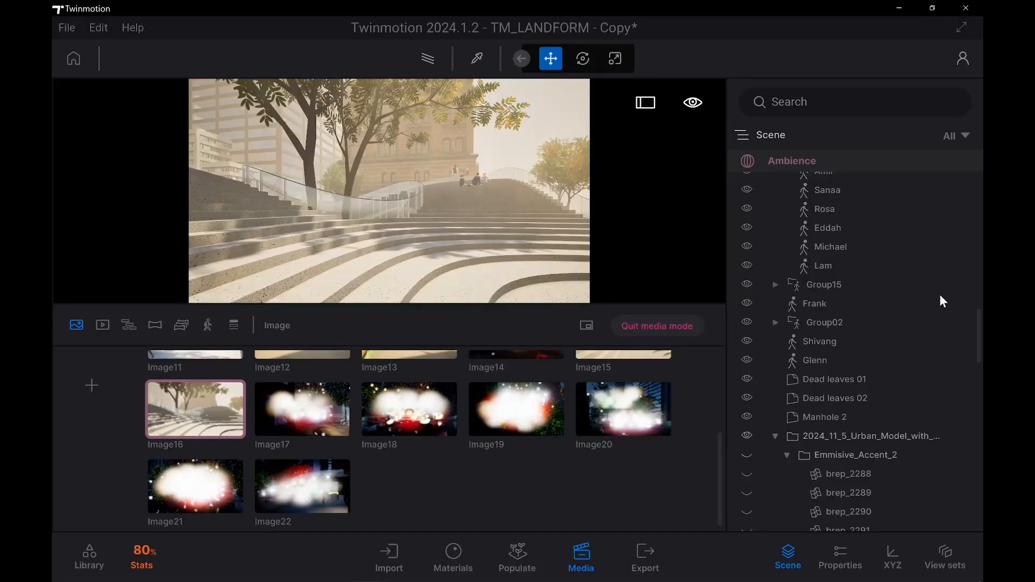
{"action": "left_click", "coordinate": [747, 455]}
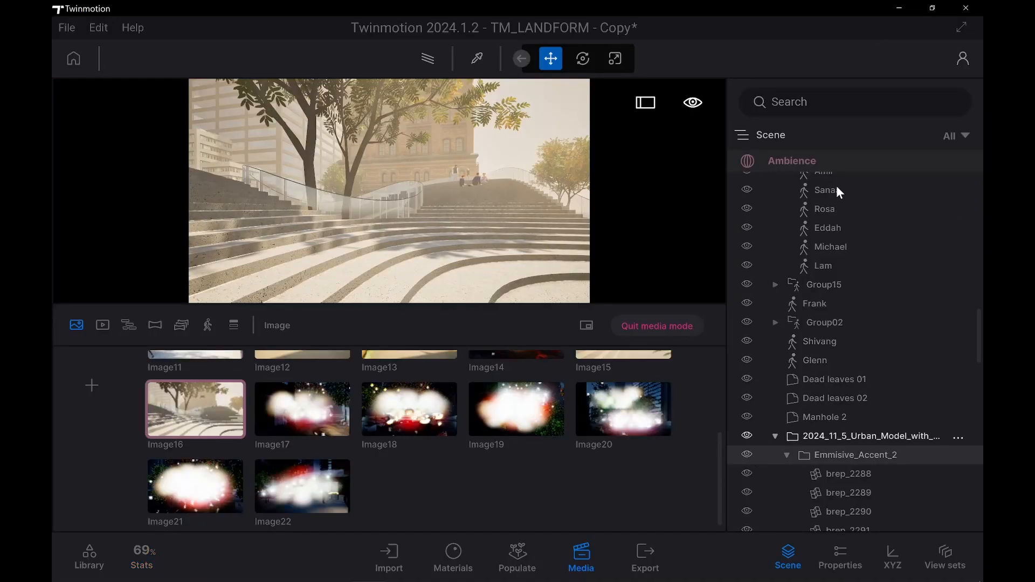
Preview the stair strips at full size at night by moving the time of day to 22:36, and return to the normal layout
{"action": "left_click", "coordinate": [646, 103]}
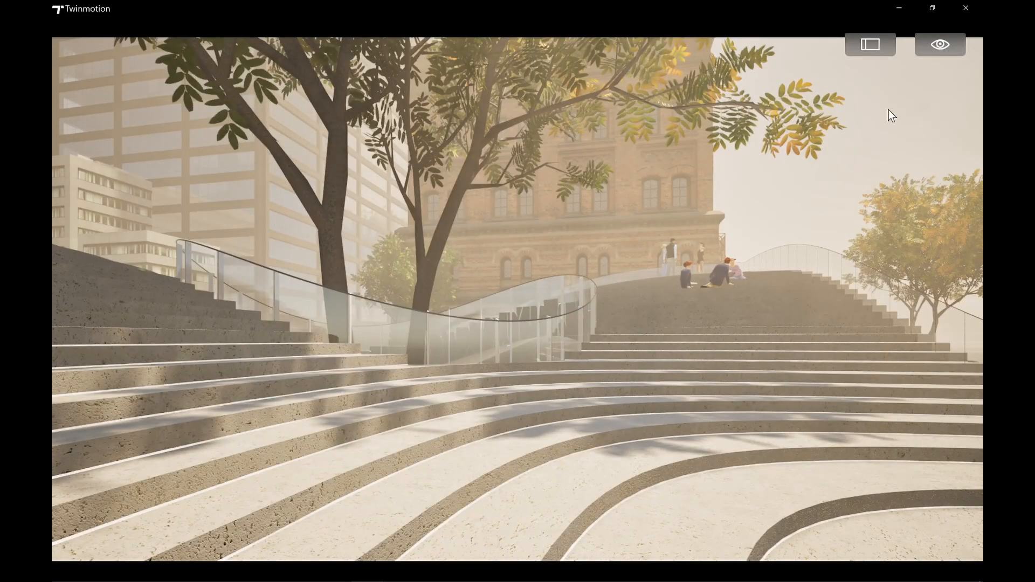
{"action": "left_click", "coordinate": [941, 47]}
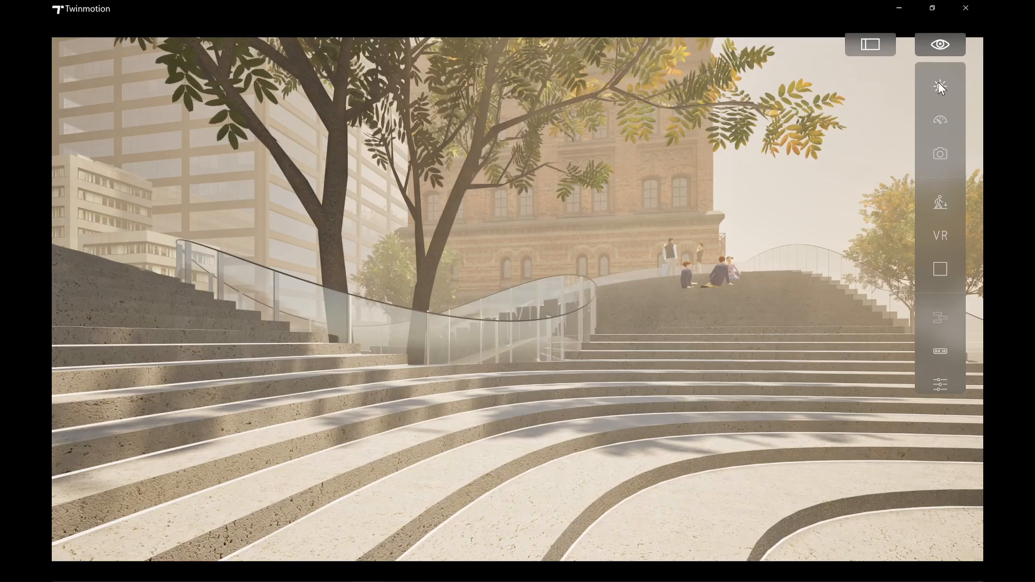
{"action": "left_click", "coordinate": [940, 86]}
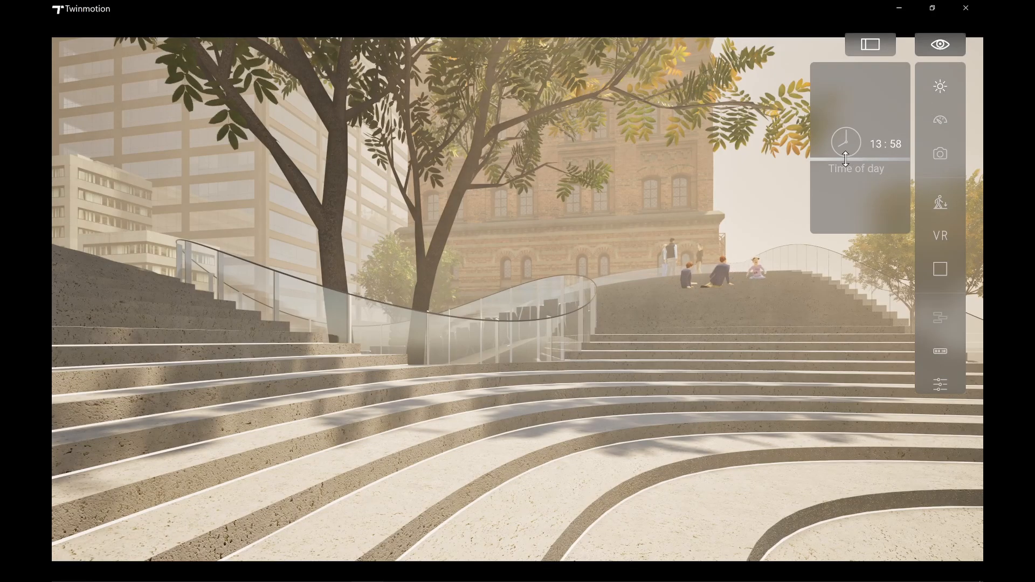
{"action": "left_click_drag", "start_coordinate": [845, 159], "coordinate": [777, 208]}
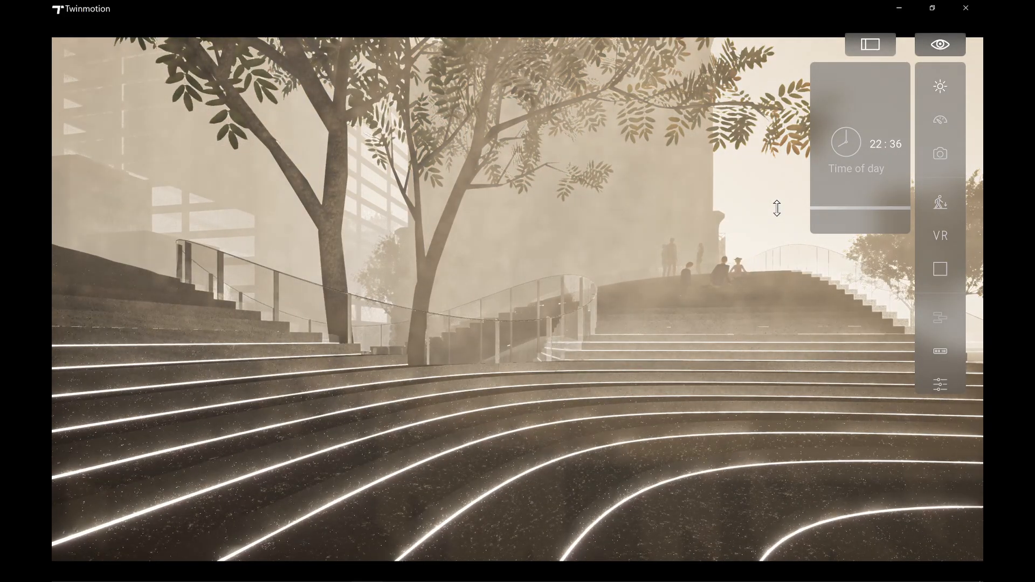
{"action": "left_click_drag", "start_coordinate": [777, 208], "coordinate": [565, 364]}
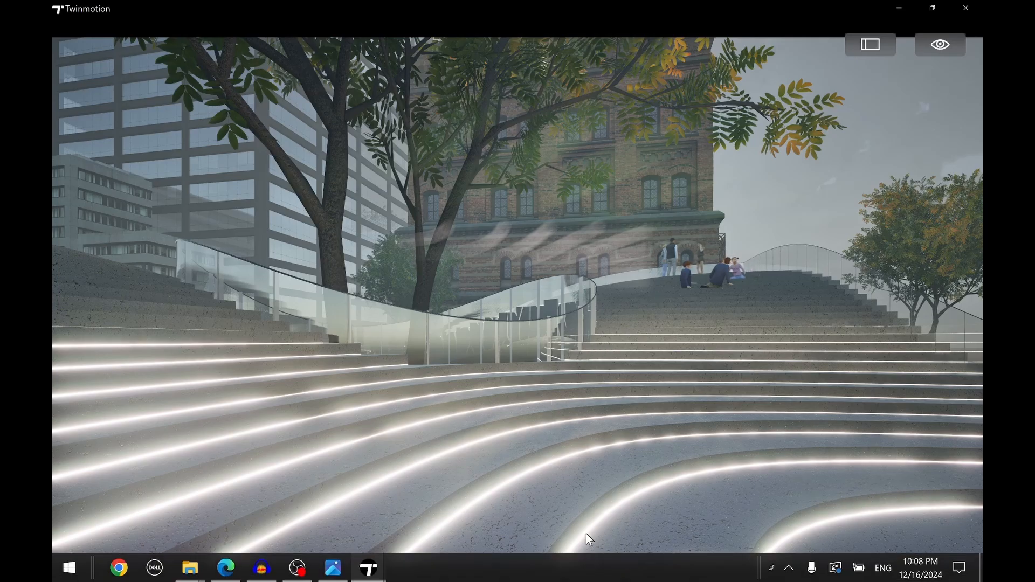
{"action": "left_click", "coordinate": [872, 43]}
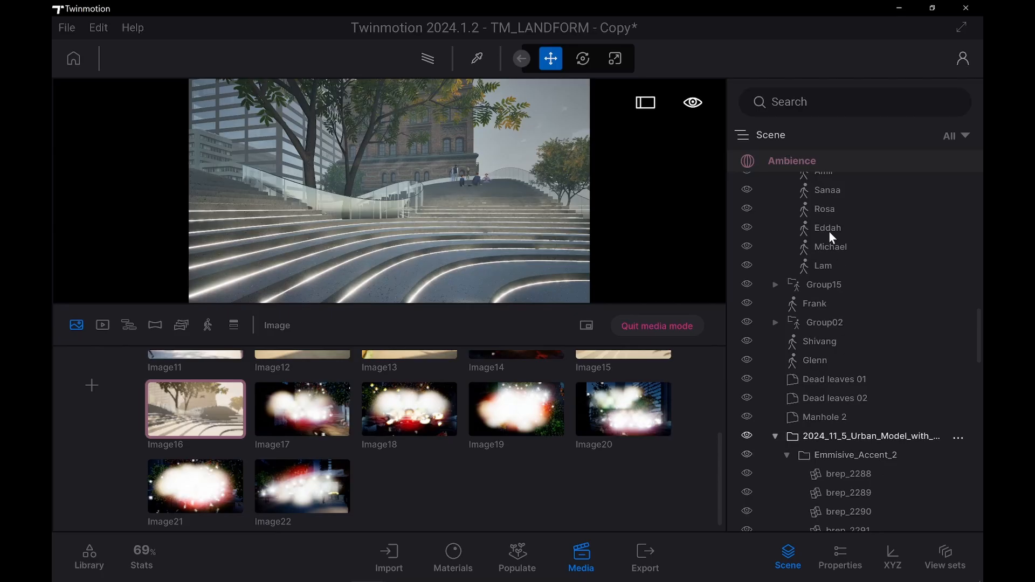
Show the ambience properties of Image16 and examine its camera lens details and depth of field distance, aperture and bokeh settings
{"action": "left_click", "coordinate": [839, 563]}
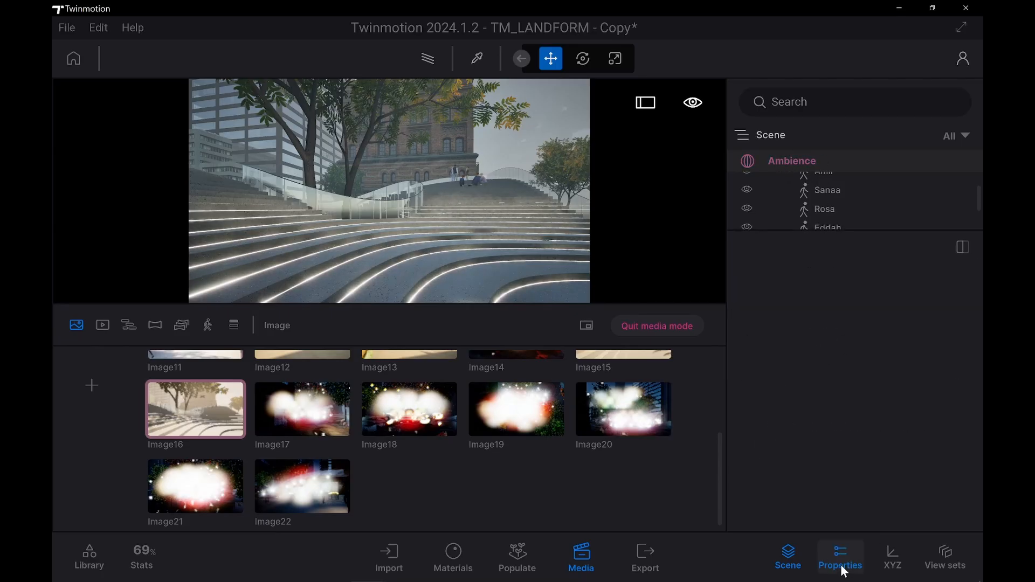
{"action": "left_click", "coordinate": [787, 161]}
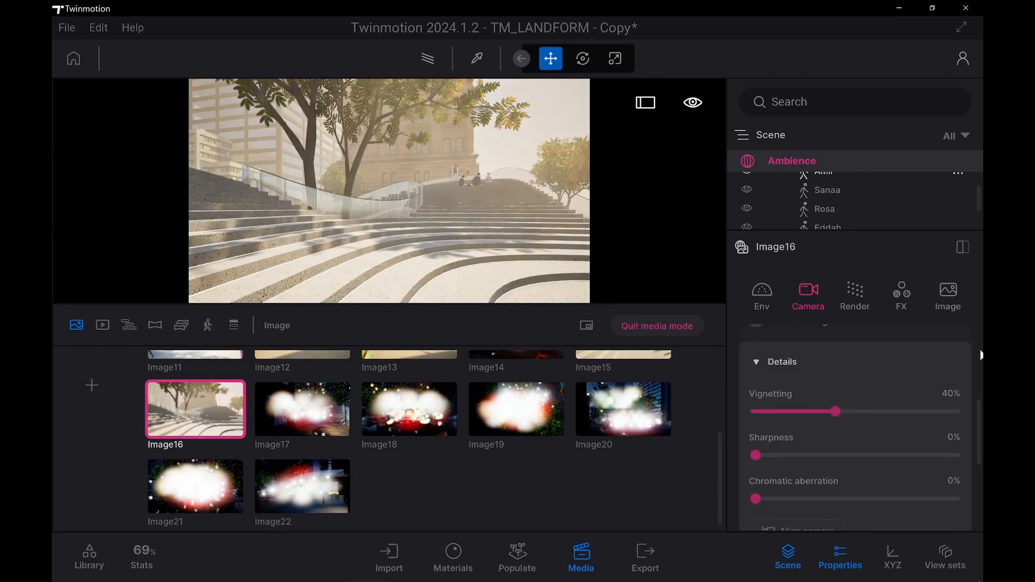
{"action": "scroll", "coordinate": [898, 378], "scroll_direction": "down", "scroll_amount": 2}
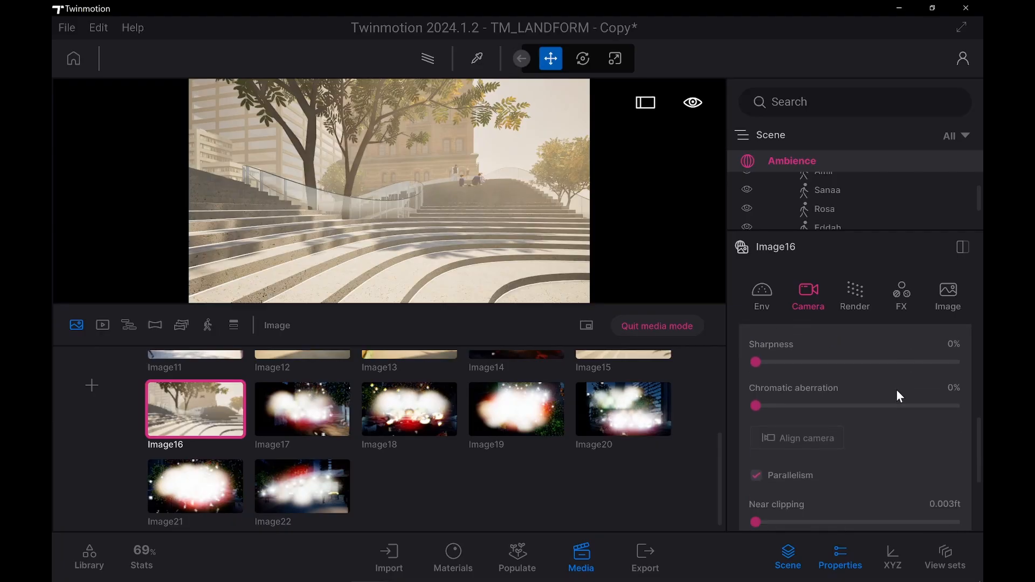
{"action": "scroll", "coordinate": [905, 446], "scroll_direction": "down", "scroll_amount": 4}
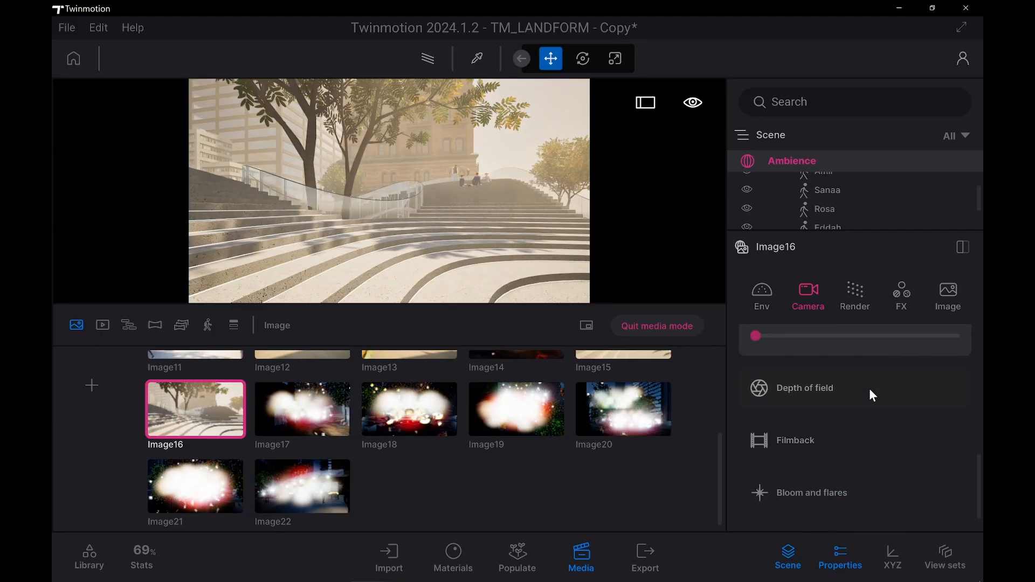
{"action": "left_click", "coordinate": [868, 388]}
{"action": "scroll", "coordinate": [873, 384], "scroll_direction": "down", "scroll_amount": 3}
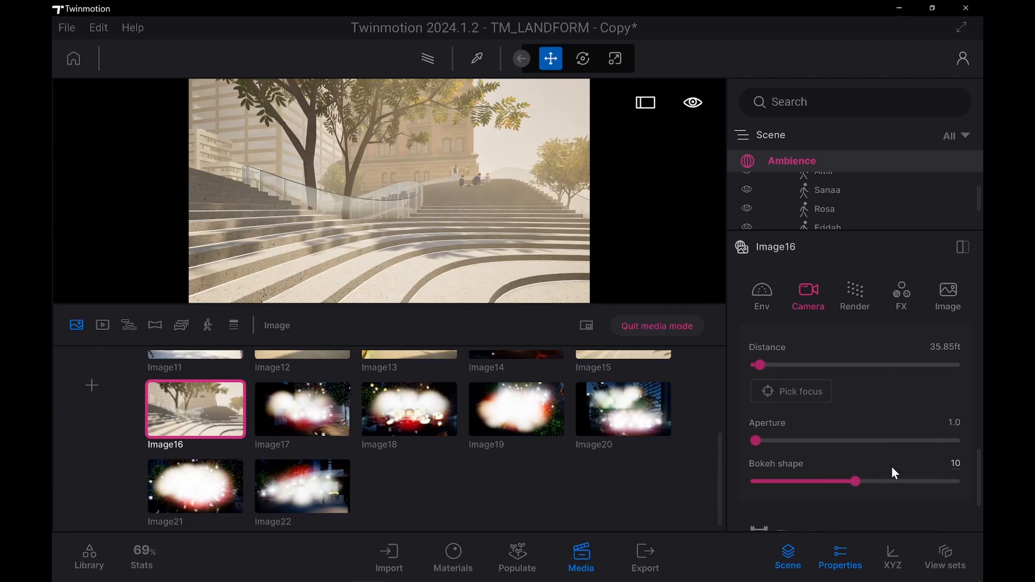
{"action": "scroll", "coordinate": [892, 461], "scroll_direction": "up", "scroll_amount": 5}
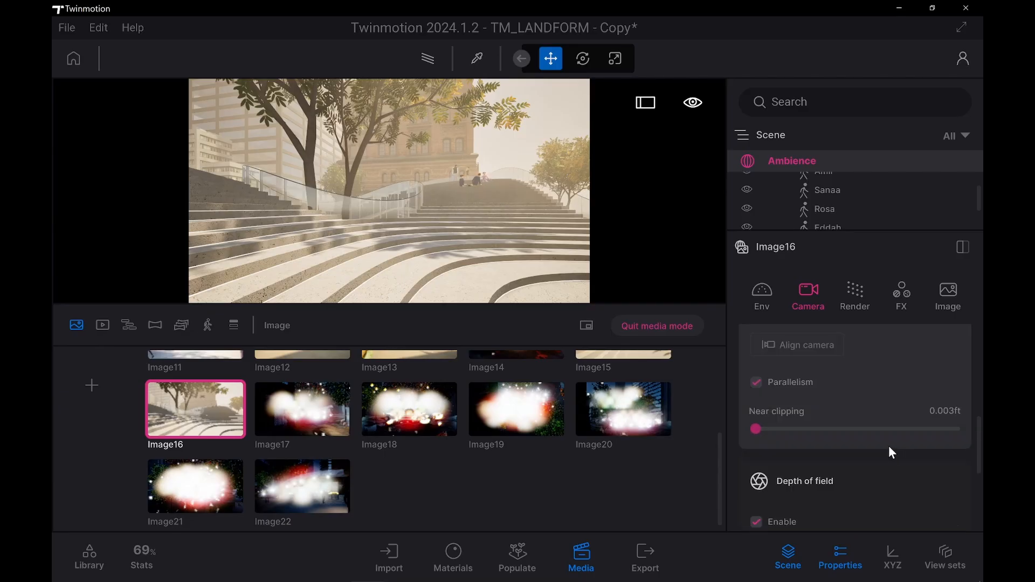
Load the saved night view Image21, examine it at full size and return to the normal layout
{"action": "scroll", "coordinate": [886, 439], "scroll_direction": "up", "scroll_amount": 5}
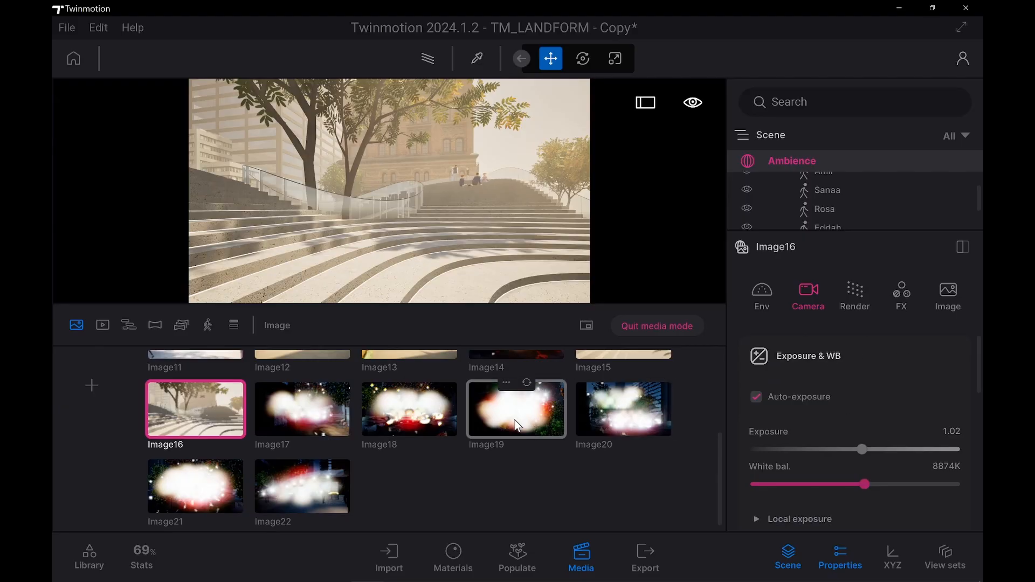
{"action": "scroll", "coordinate": [431, 475], "scroll_direction": "up", "scroll_amount": 1}
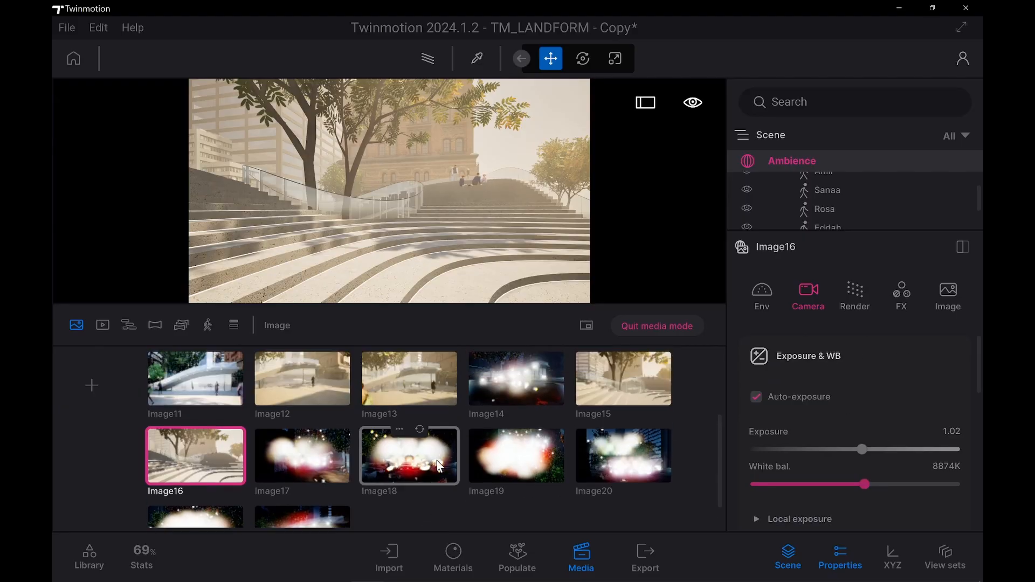
{"action": "scroll", "coordinate": [436, 461], "scroll_direction": "down", "scroll_amount": 1}
{"action": "left_click", "coordinate": [212, 504]}
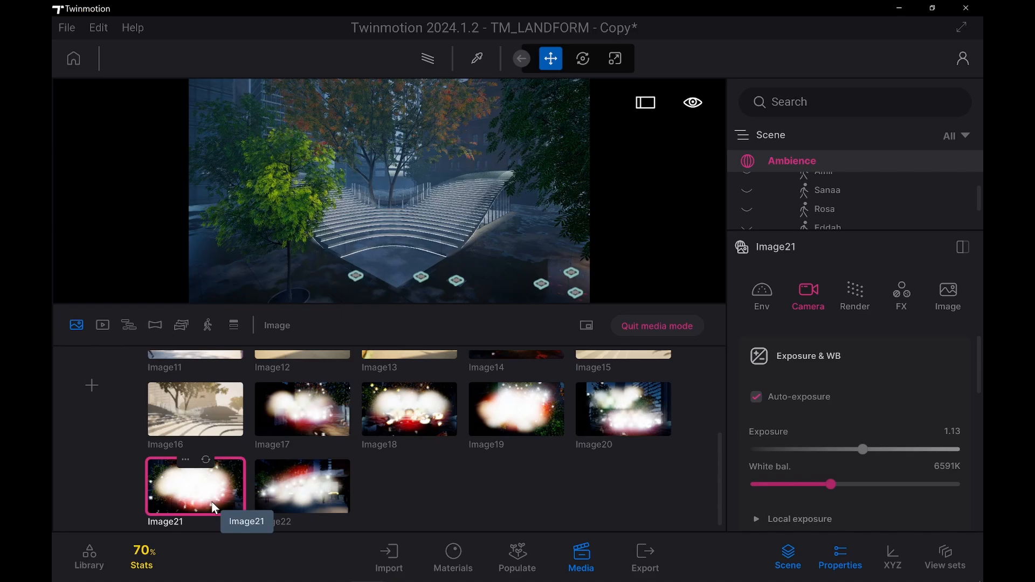
{"action": "left_click", "coordinate": [648, 101]}
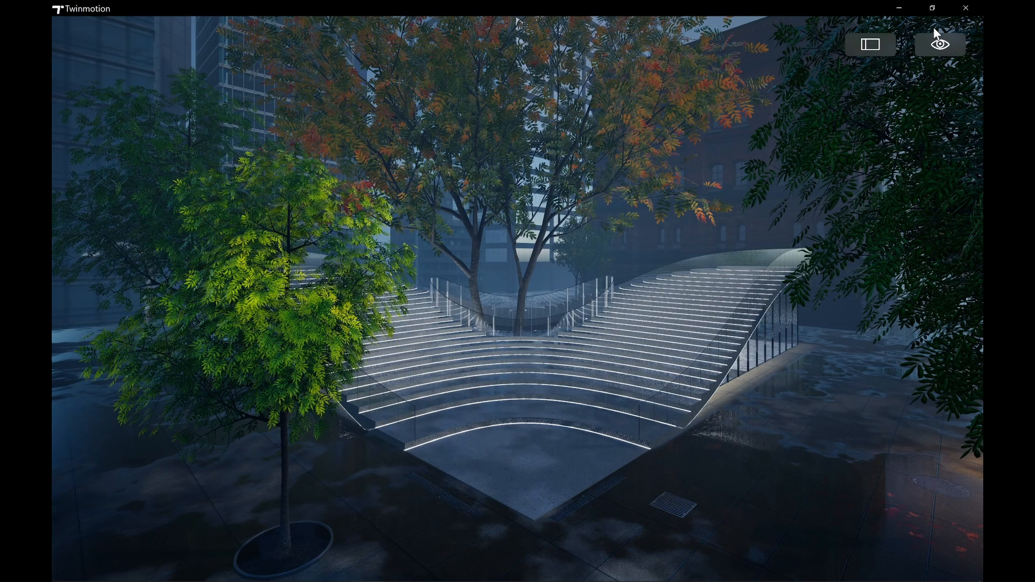
{"action": "left_click", "coordinate": [884, 44]}
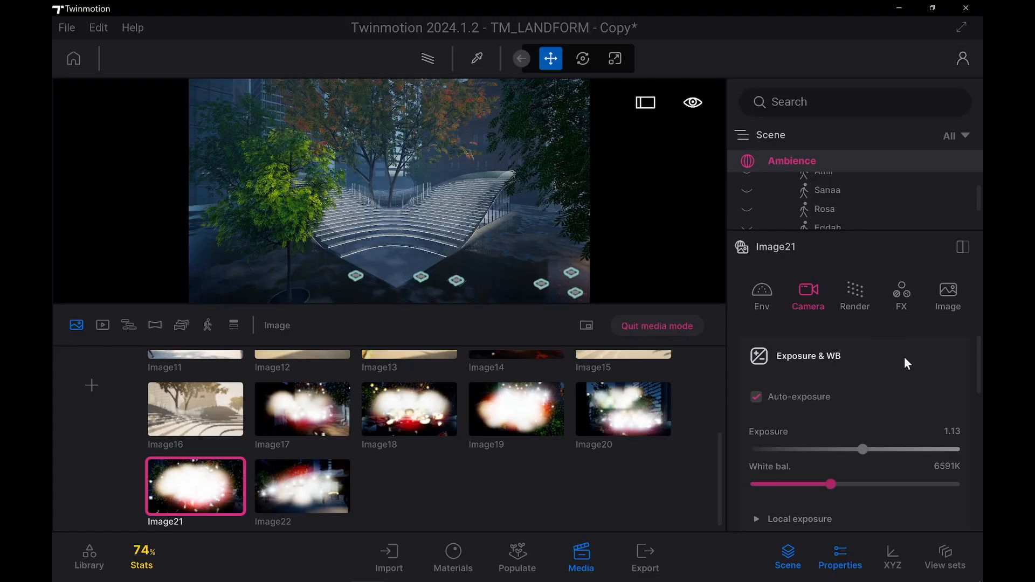
Load the saved night view Image18, examine it at full size and return to the normal layout
{"action": "left_click", "coordinate": [431, 423]}
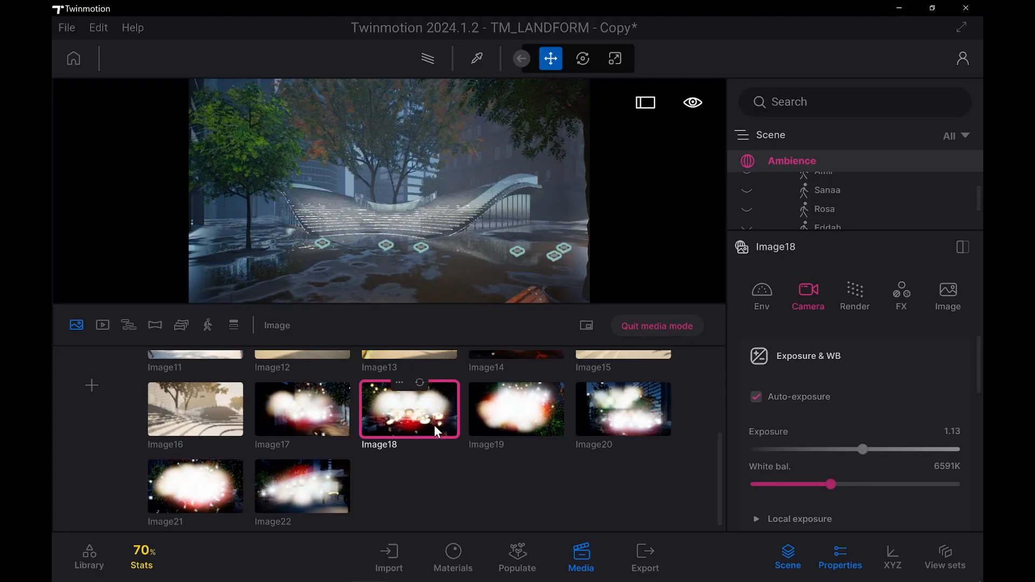
{"action": "left_click", "coordinate": [652, 104]}
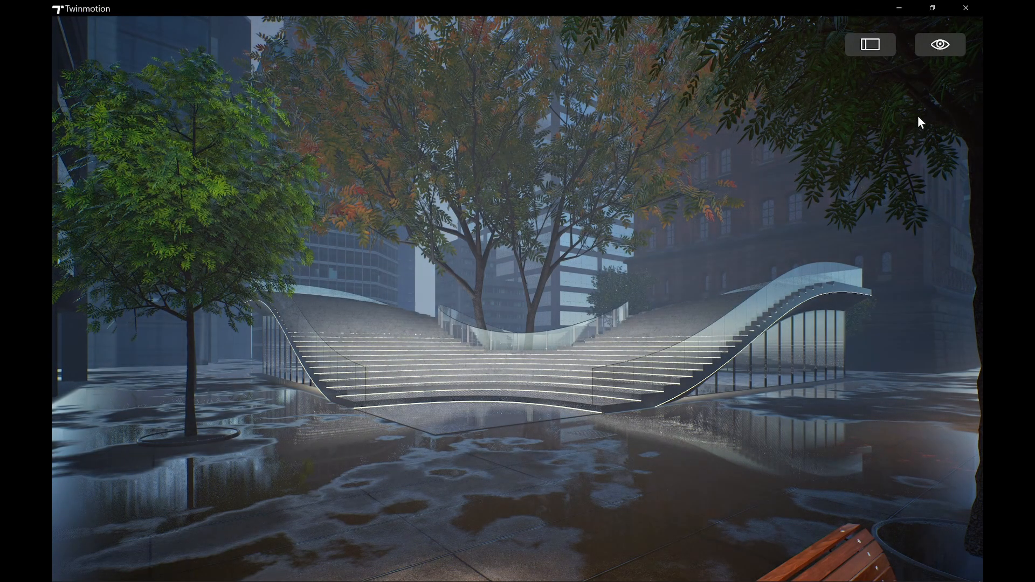
{"action": "left_click", "coordinate": [875, 50]}
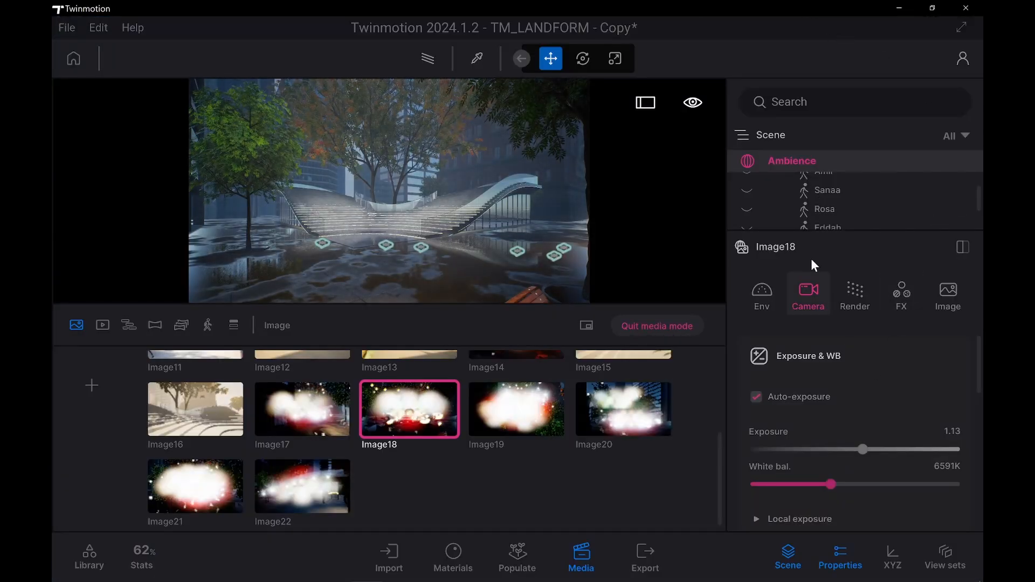
Show the environment properties of Image18 and examine the sun, moon, stars and ambient values in the natural lighting details
{"action": "left_click", "coordinate": [764, 300]}
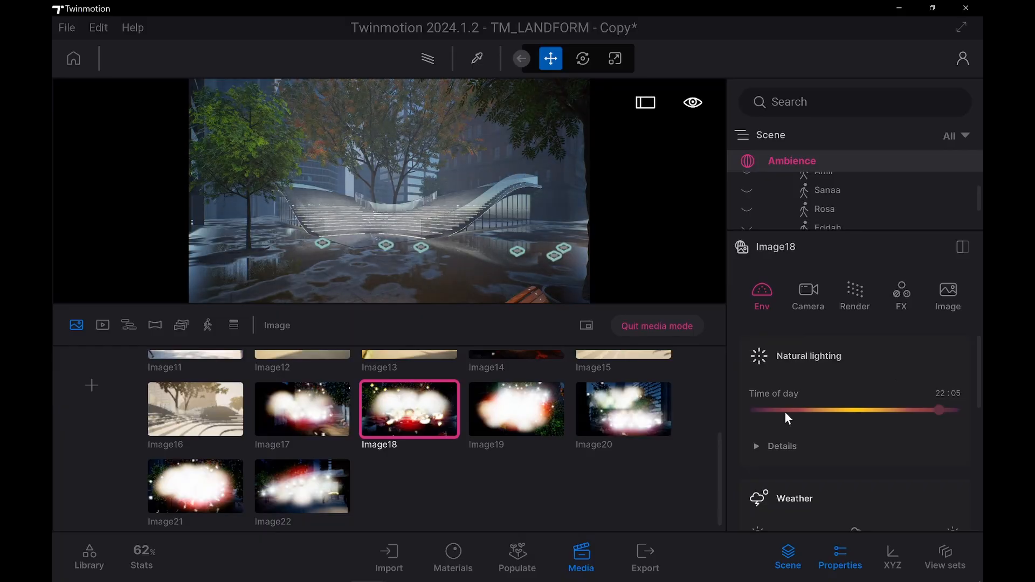
{"action": "left_click", "coordinate": [760, 449]}
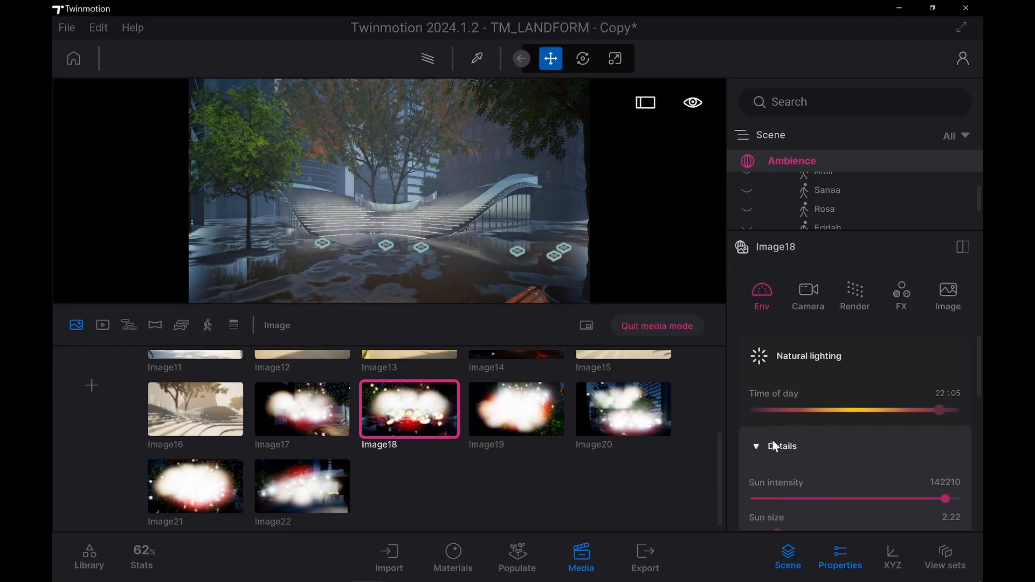
{"action": "scroll", "coordinate": [842, 440], "scroll_direction": "down", "scroll_amount": 2}
{"action": "scroll", "coordinate": [903, 462], "scroll_direction": "down", "scroll_amount": 3}
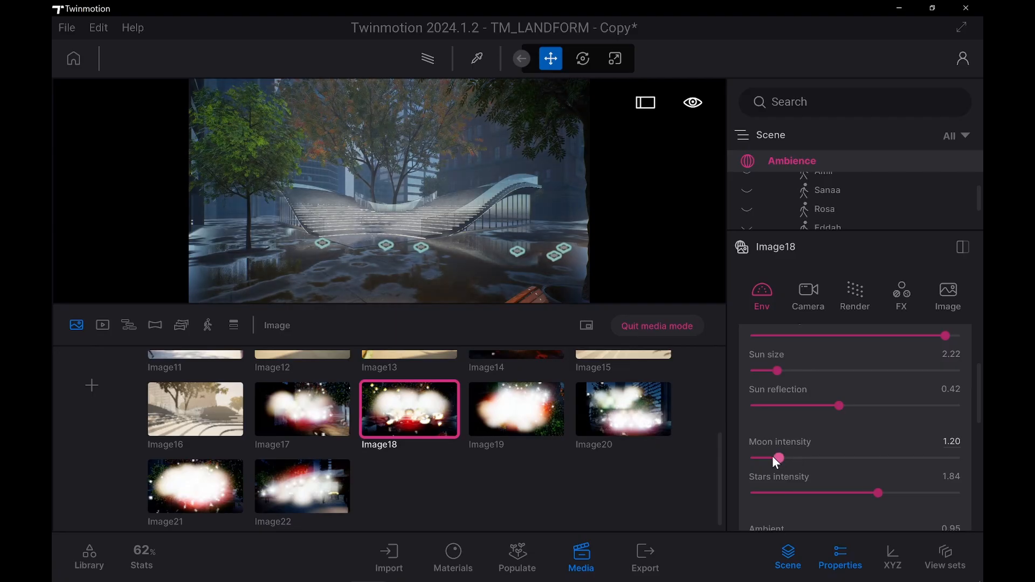
{"action": "scroll", "coordinate": [865, 420], "scroll_direction": "down", "scroll_amount": 2}
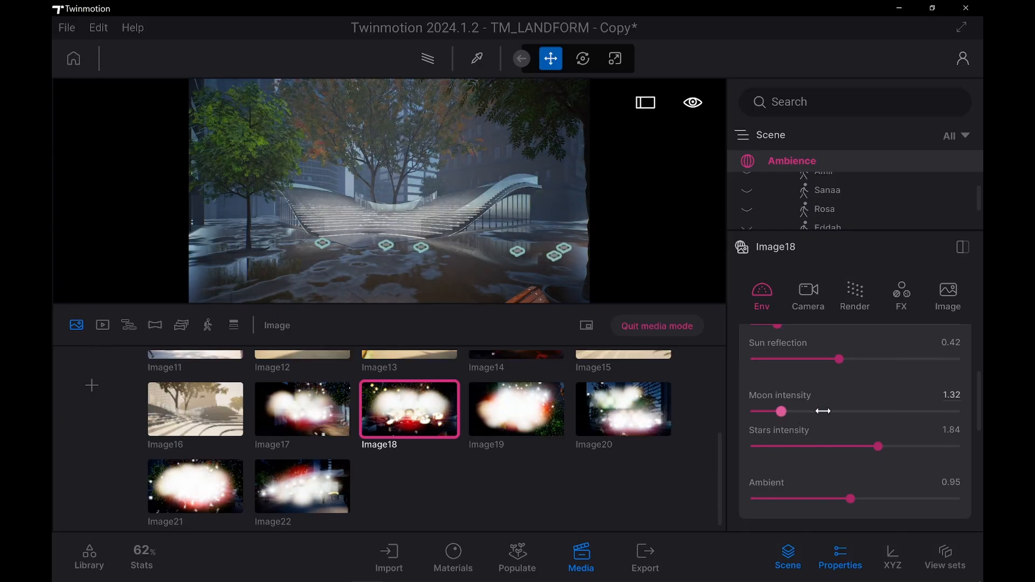
Try a range of moon intensities on Image18, raising it to 5.14 and lowering it to 0.00
{"action": "left_click_drag", "start_coordinate": [823, 410], "coordinate": [863, 415]}
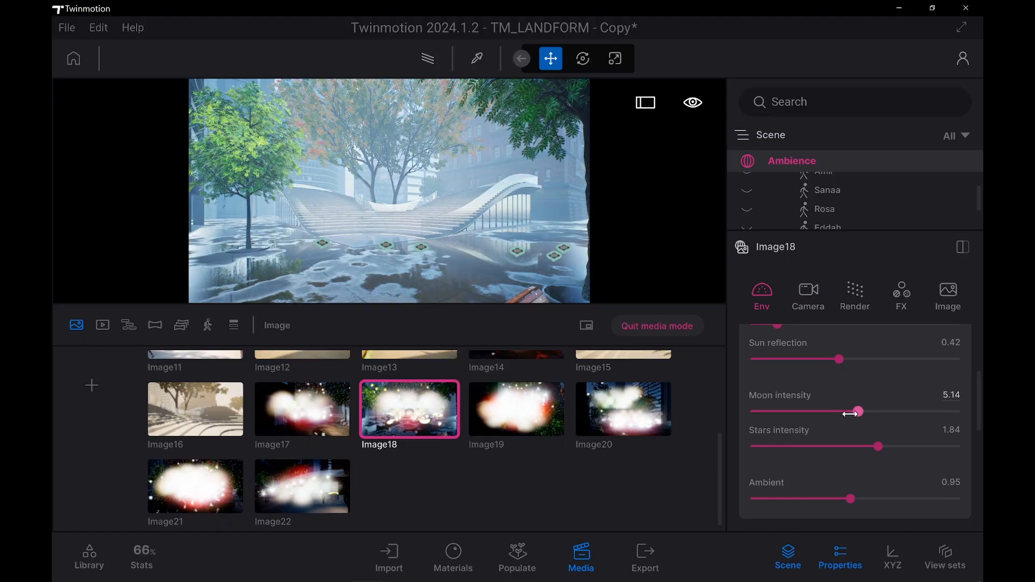
{"action": "left_click_drag", "start_coordinate": [850, 414], "coordinate": [739, 408]}
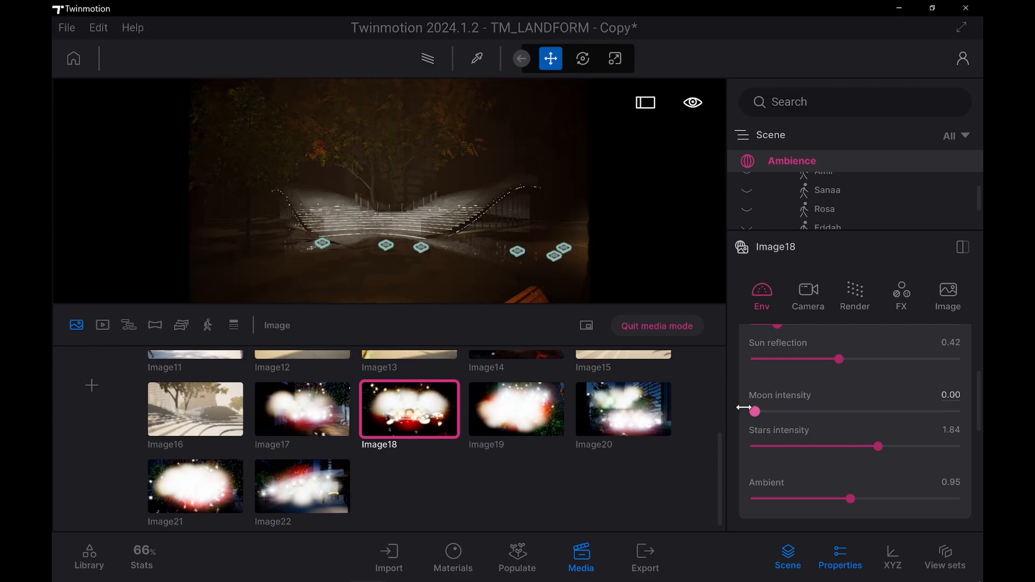
{"action": "left_click_drag", "start_coordinate": [753, 411], "coordinate": [775, 410]}
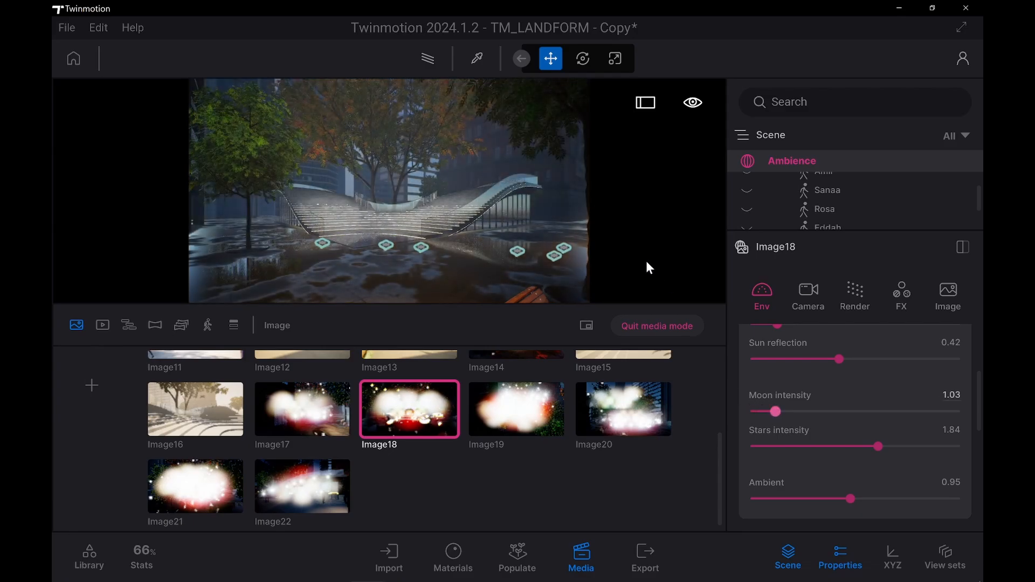
{"action": "left_click_drag", "start_coordinate": [646, 262], "coordinate": [473, 218]}
Set the moon intensity of Image18 to 1.20
{"action": "left_click", "coordinate": [960, 396]}
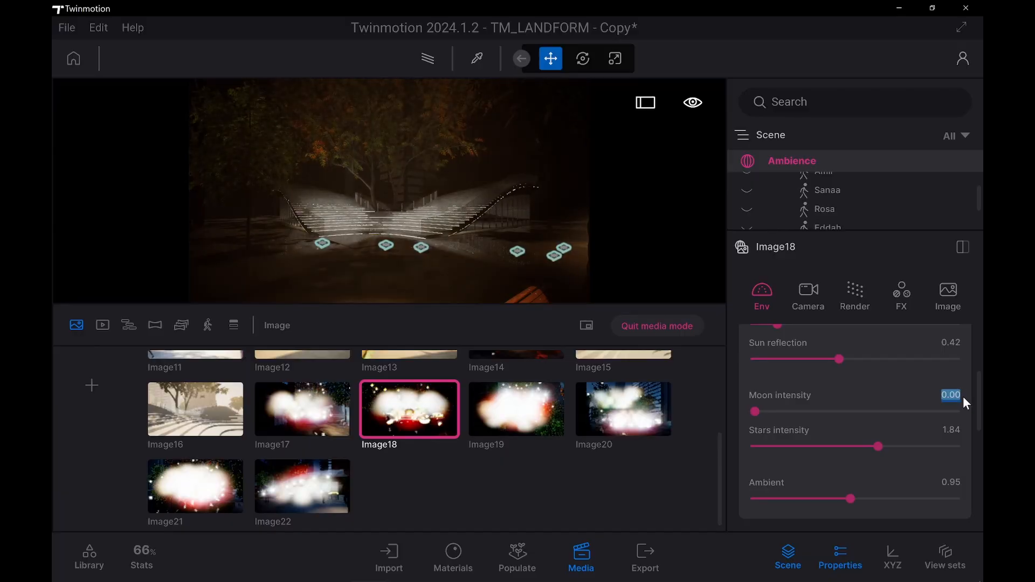
{"action": "type", "text": "1.20"}
{"action": "key", "text": "Return"}
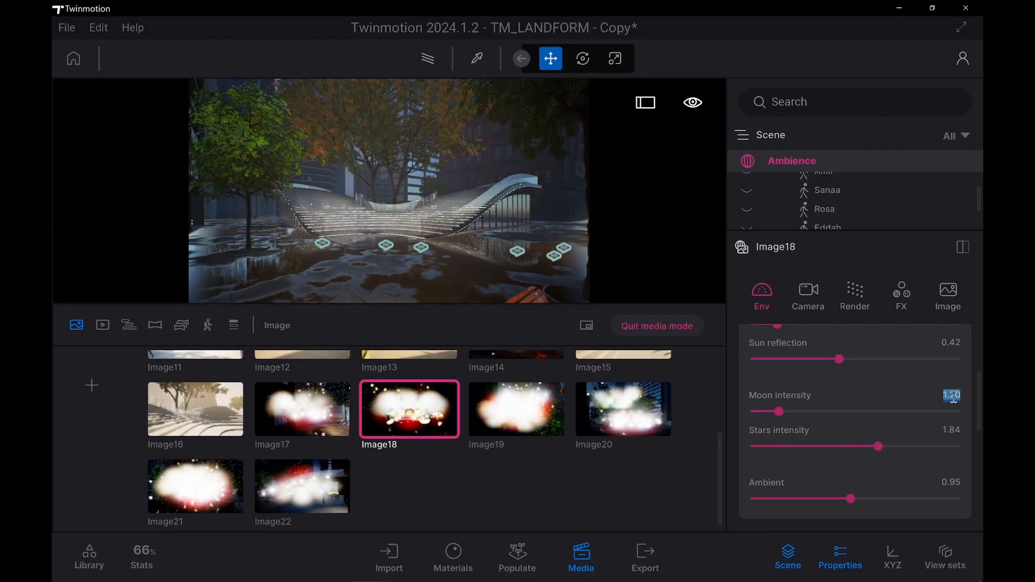
Examine the exposure, white balance and lens settings in the camera properties of Image18
{"action": "left_click", "coordinate": [803, 305]}
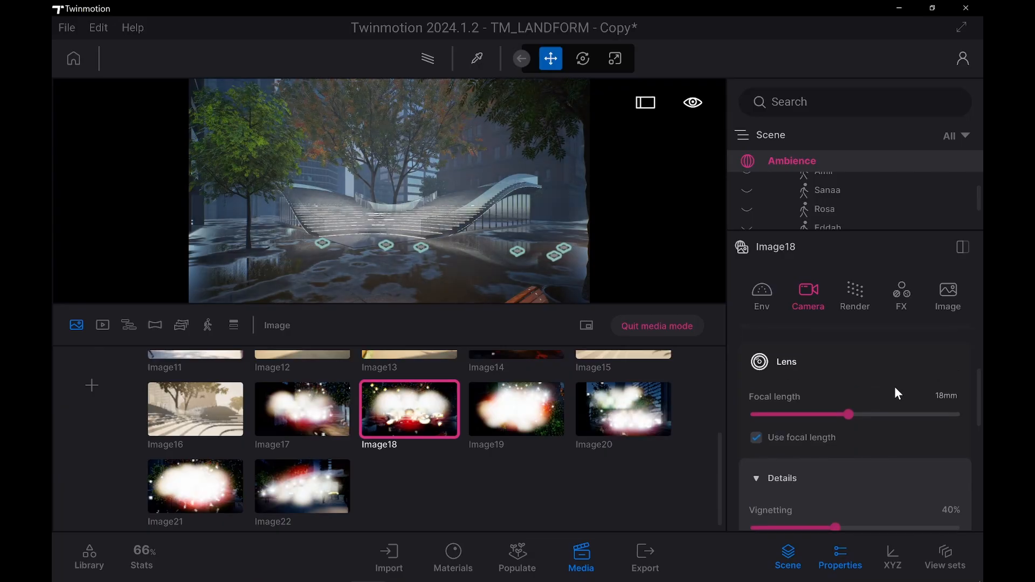
{"action": "scroll", "coordinate": [894, 387], "scroll_direction": "up", "scroll_amount": 5}
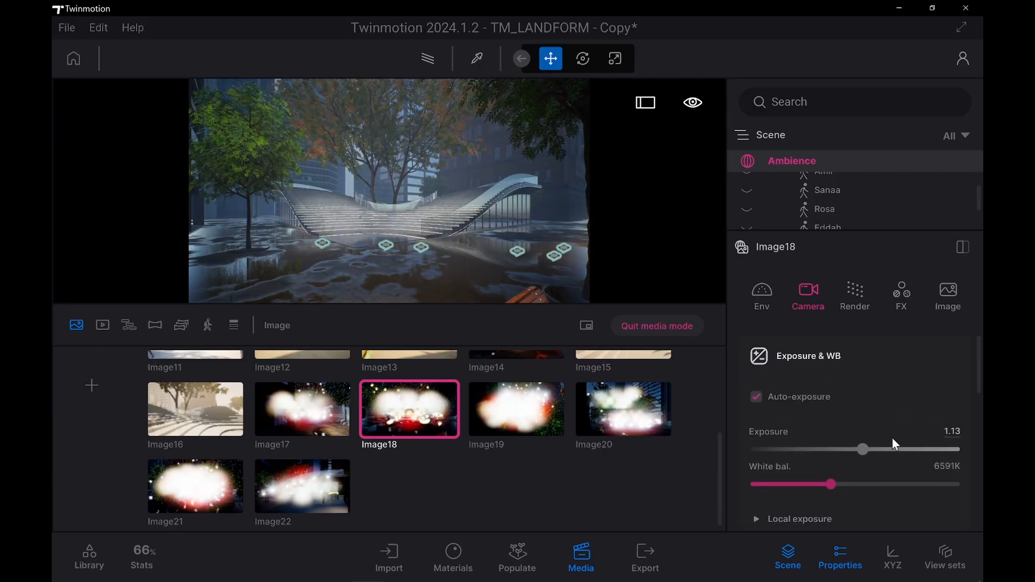
{"action": "scroll", "coordinate": [902, 408], "scroll_direction": "down", "scroll_amount": 3}
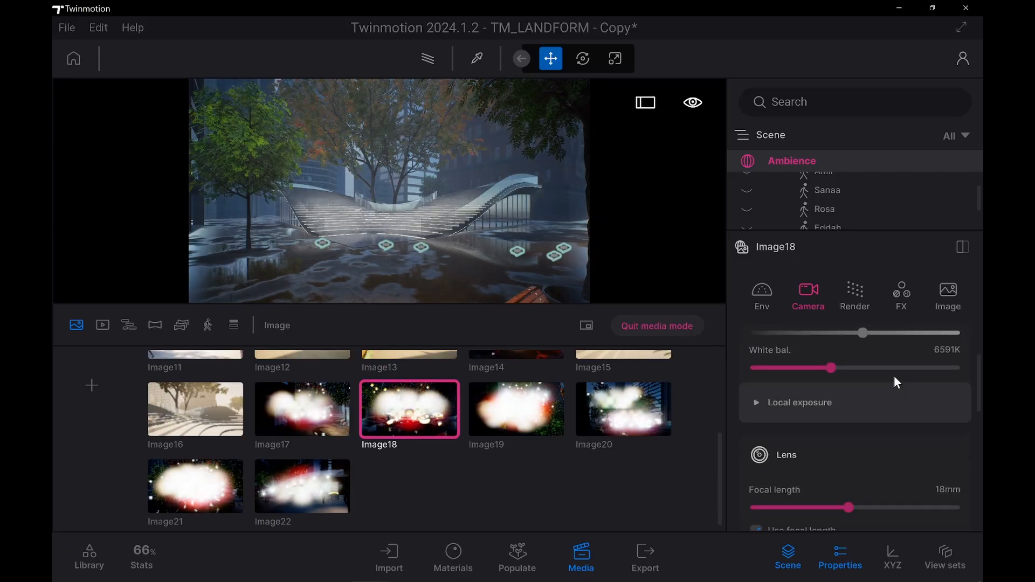
{"action": "scroll", "coordinate": [883, 431], "scroll_direction": "down", "scroll_amount": 1}
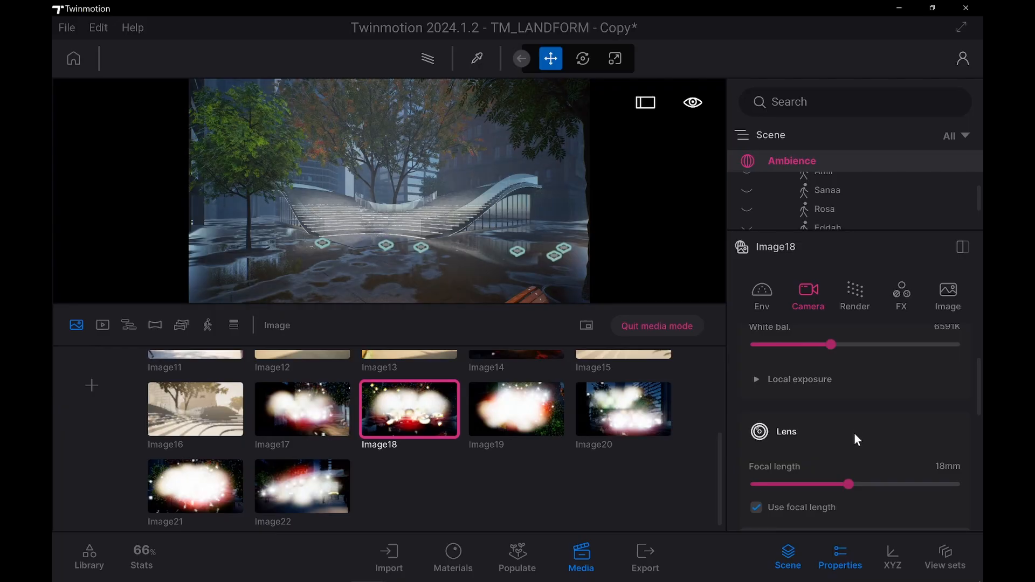
{"action": "scroll", "coordinate": [856, 429], "scroll_direction": "up", "scroll_amount": 3}
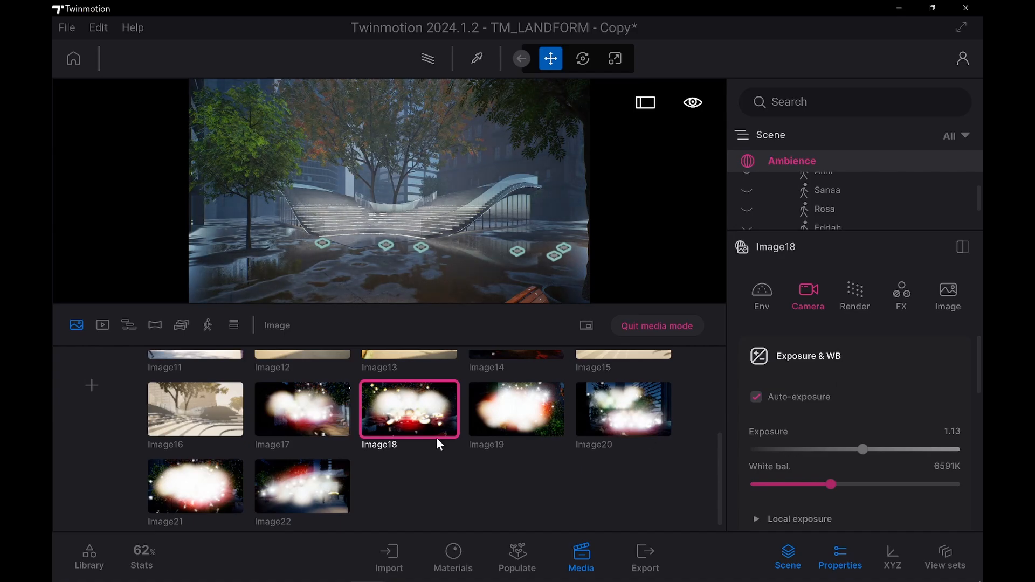
Load the saved view Image22, hide the media strip and show the view at full size
{"action": "left_click", "coordinate": [323, 499]}
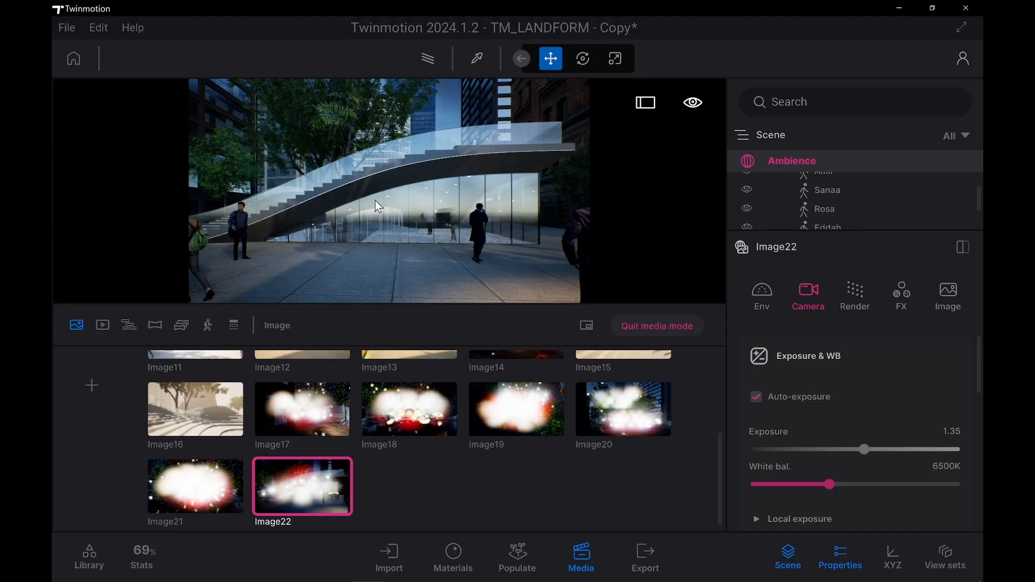
{"action": "left_click", "coordinate": [594, 556]}
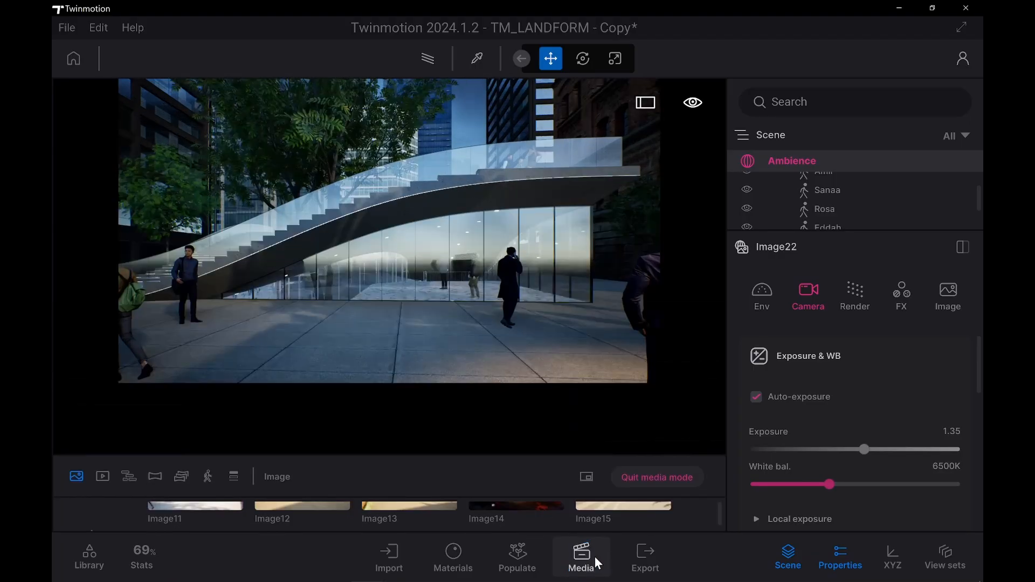
{"action": "left_click", "coordinate": [644, 103]}
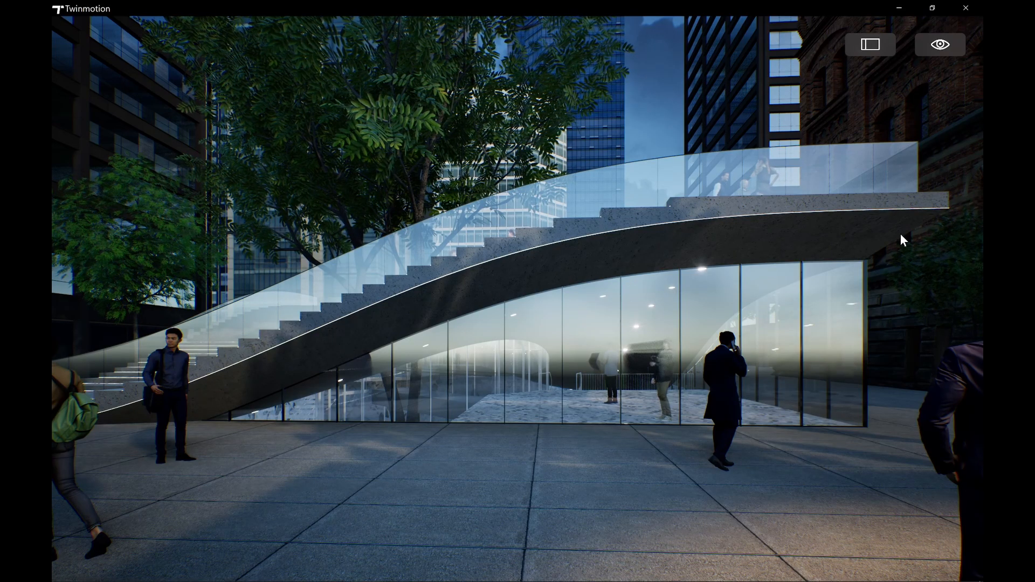
Delete the woman standing on the plaza in front of the illuminated curved stairs
{"action": "left_click", "coordinate": [648, 307]}
{"action": "key", "text": "a"}
{"action": "key", "text": "a"}
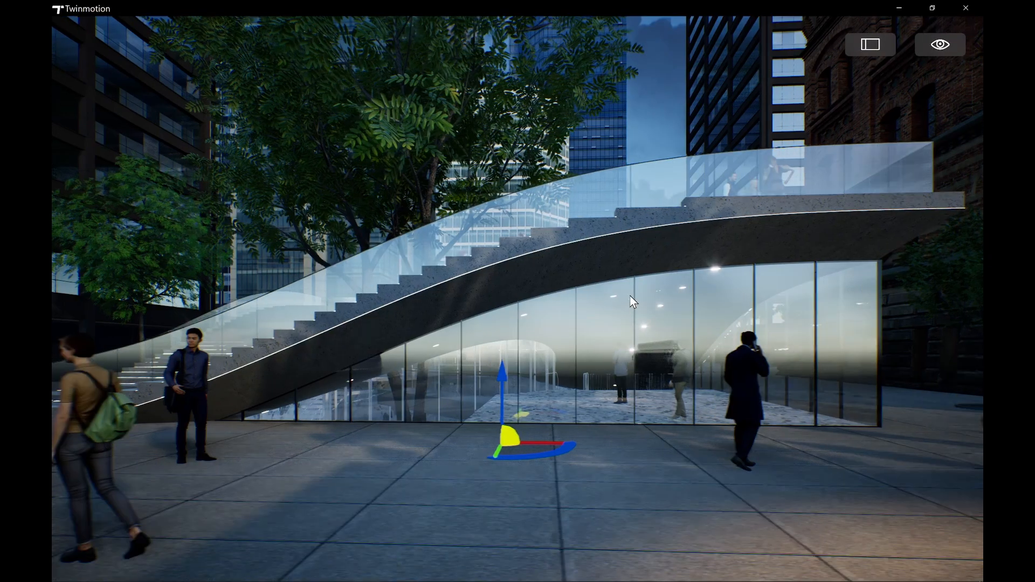
{"action": "key", "text": "a"}
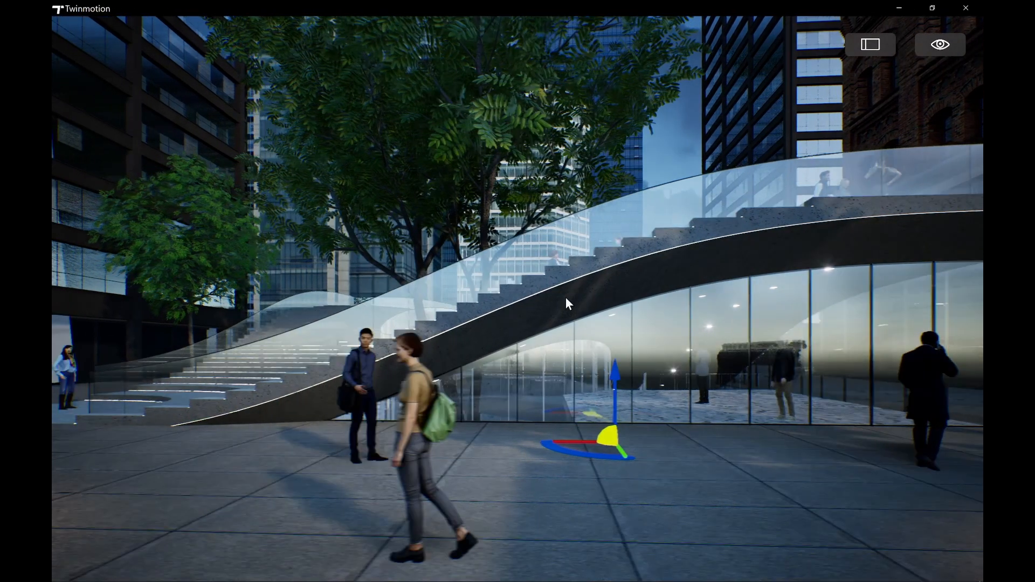
{"action": "key", "text": "w"}
{"action": "key", "text": "w"}
{"action": "key", "text": "a"}
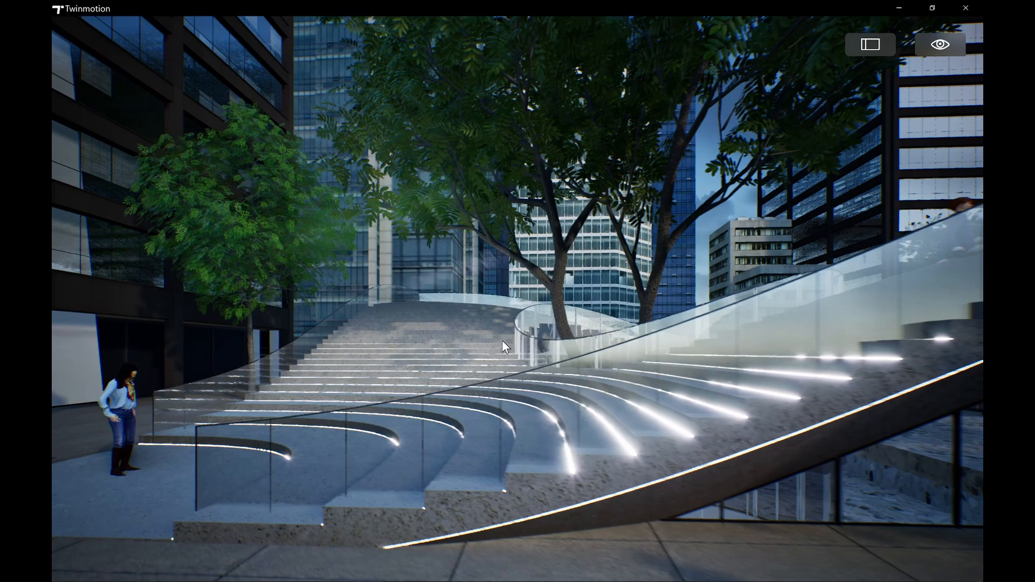
{"action": "mouse_move", "coordinate": [502, 341]}
{"action": "middle_mouse_down", "text": "shift"}
{"action": "mouse_move", "coordinate": [620, 348]}
{"action": "mouse_move", "coordinate": [749, 380]}
{"action": "mouse_move", "coordinate": [773, 350]}
{"action": "mouse_move", "coordinate": [739, 296]}
{"action": "mouse_move", "coordinate": [495, 355]}
{"action": "middle_mouse_up", "text": "shift"}
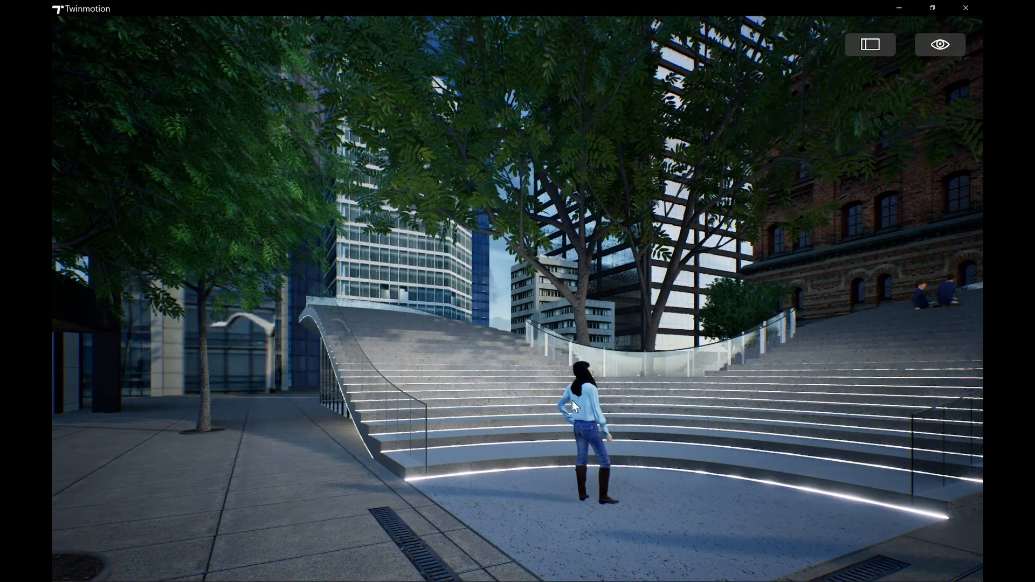
{"action": "left_click", "coordinate": [583, 397]}
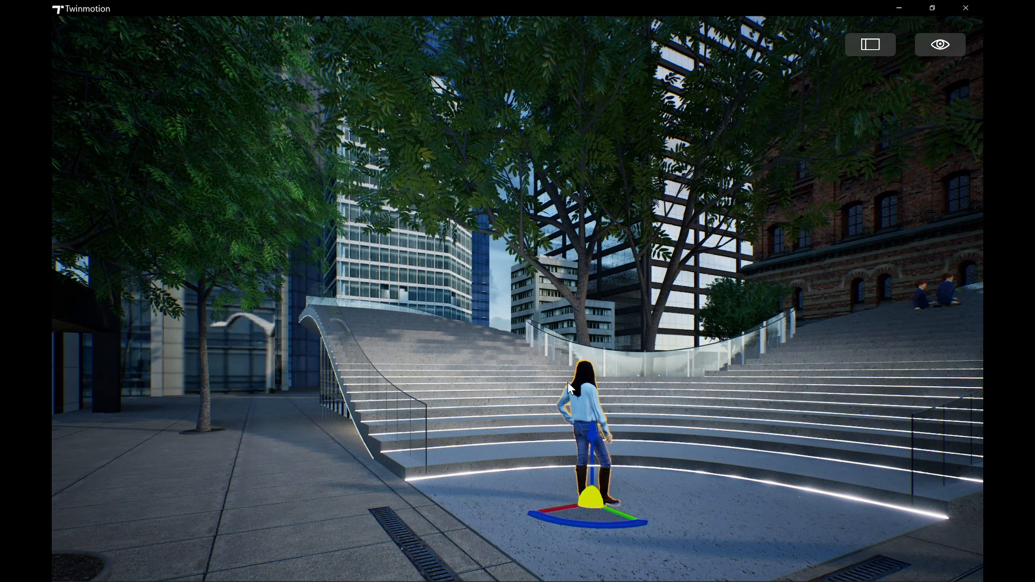
{"action": "key", "text": "Delete"}
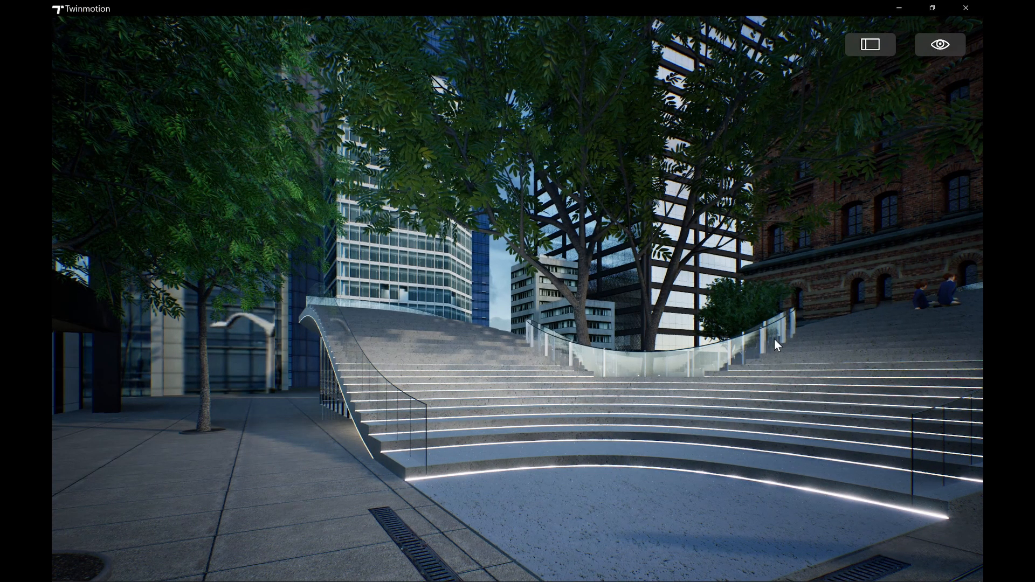
{"action": "key", "text": "d"}
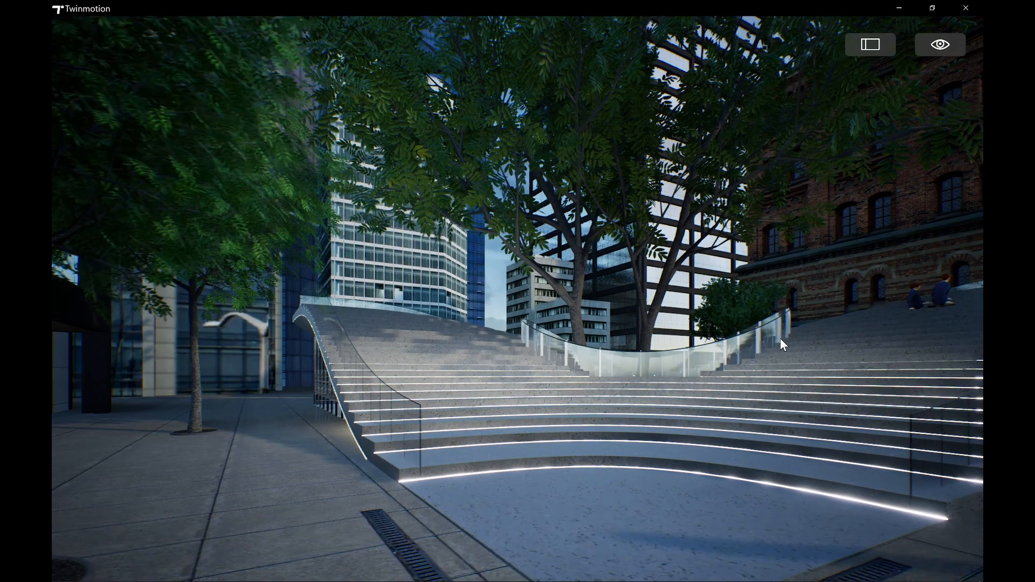
{"action": "key", "text": "d"}
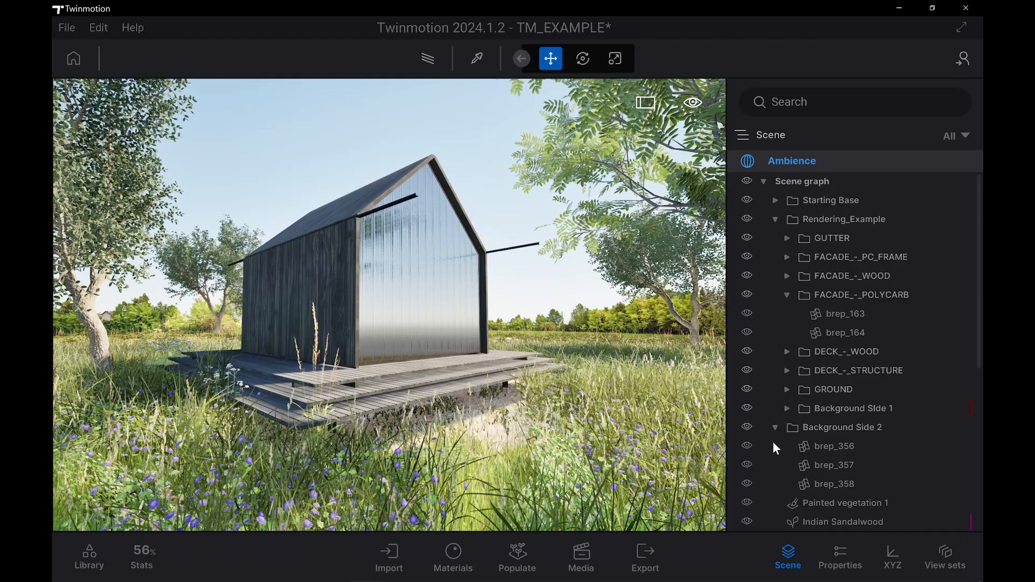
Hide the scene hierarchy in the TM_EXAMPLE cabin project and show its saved image views
{"action": "left_click", "coordinate": [790, 552]}
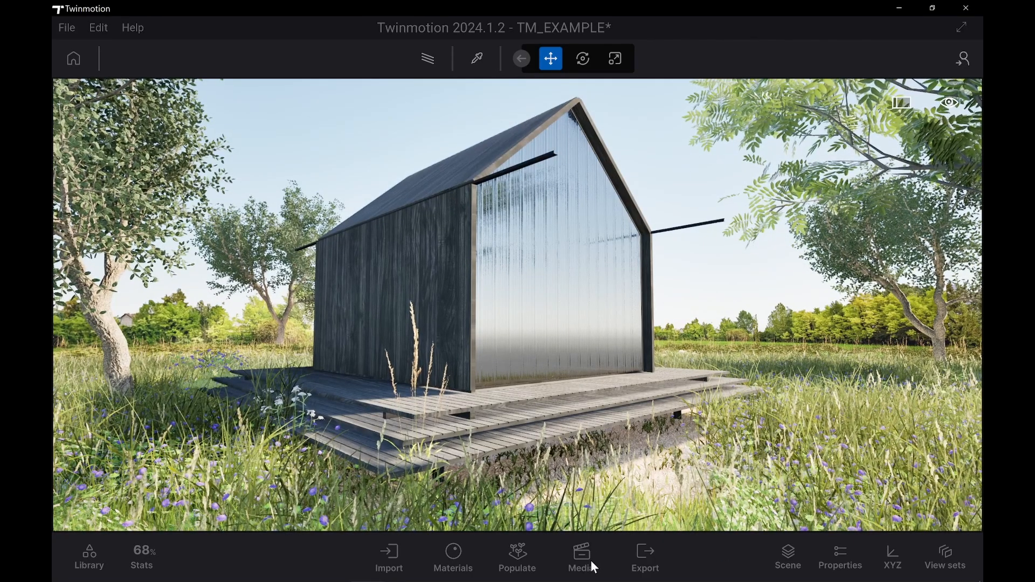
{"action": "left_click", "coordinate": [590, 561]}
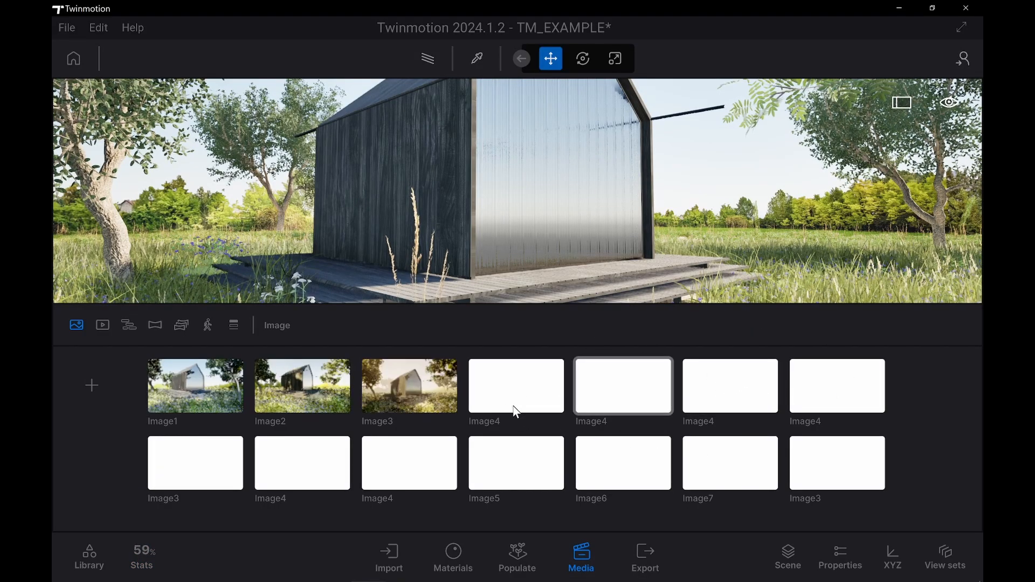
Load the warm-toned Image4 view of the dark wood cabin and show it enlarged with only its properties alongside
{"action": "left_click", "coordinate": [418, 396]}
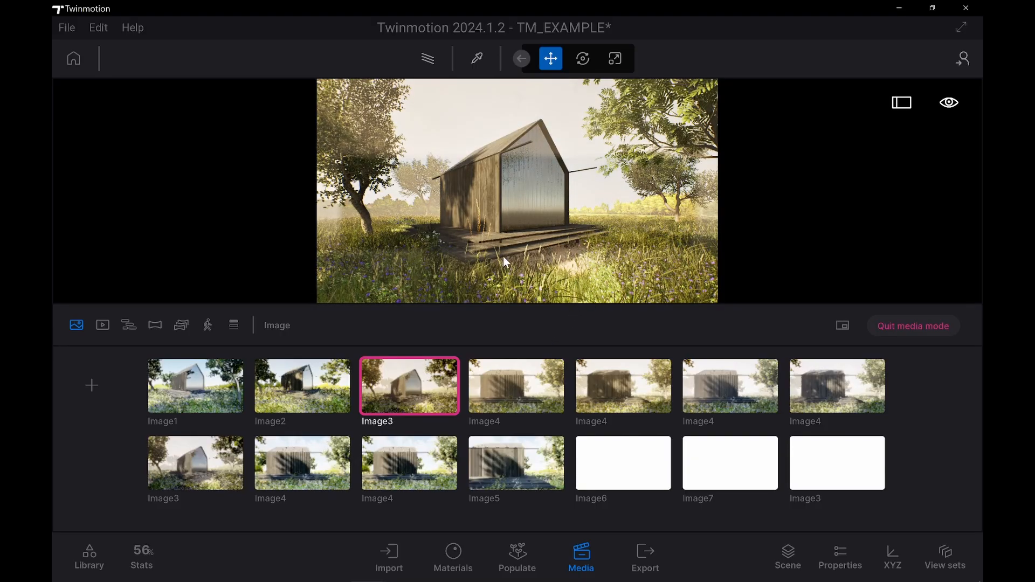
{"action": "left_click", "coordinate": [622, 401]}
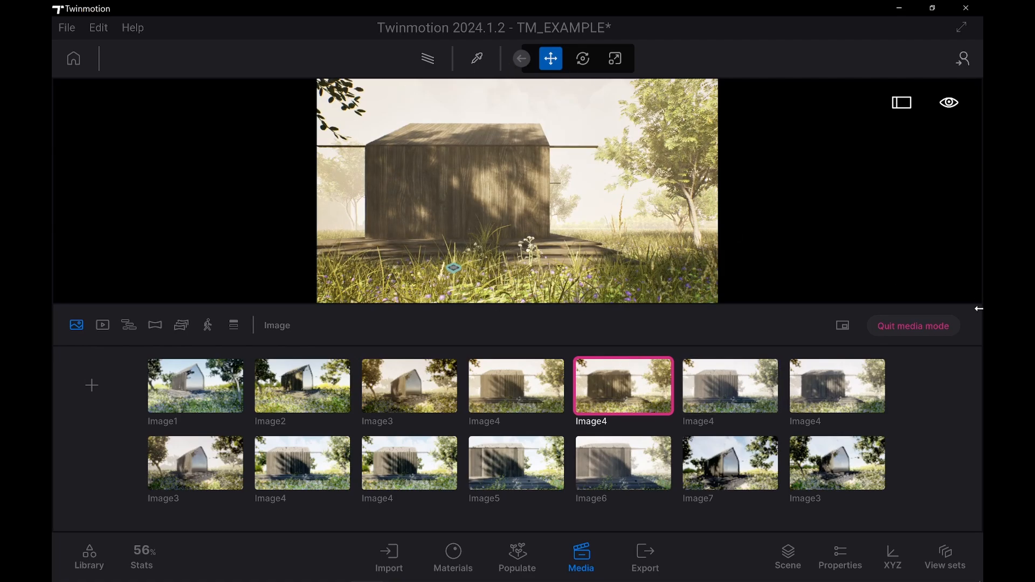
{"action": "left_click", "coordinate": [586, 558]}
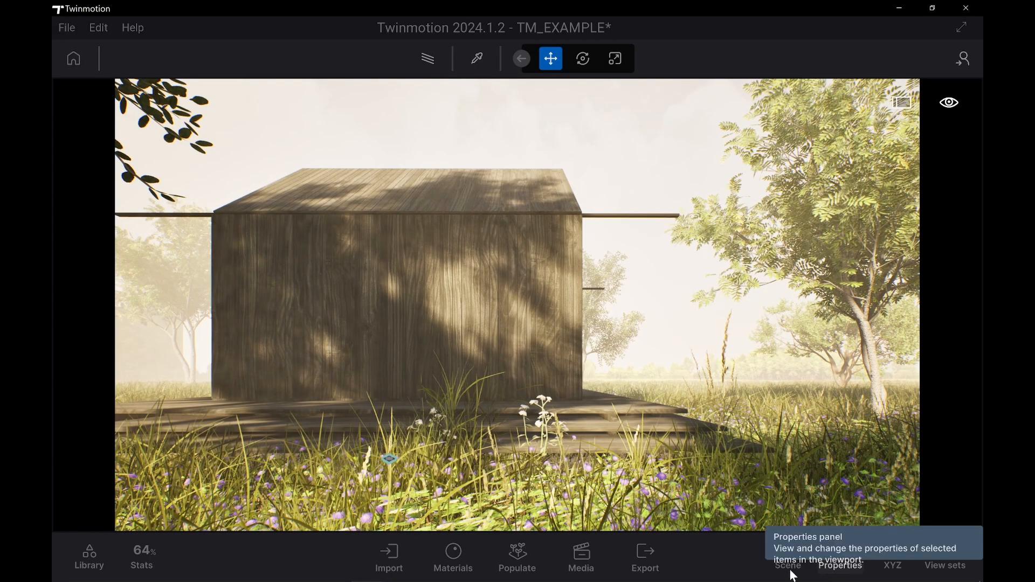
{"action": "left_click", "coordinate": [830, 566]}
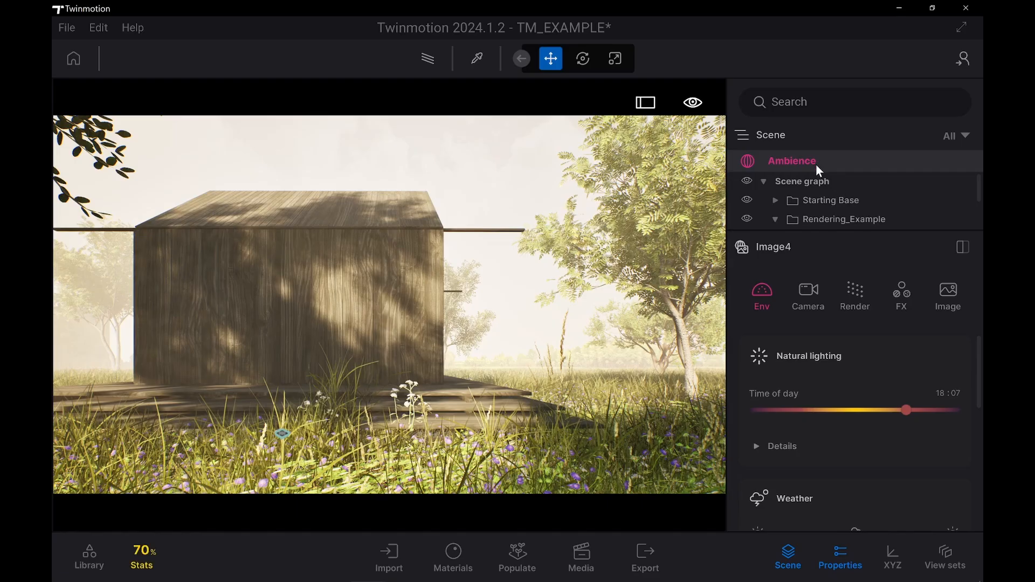
{"action": "left_click", "coordinate": [798, 549]}
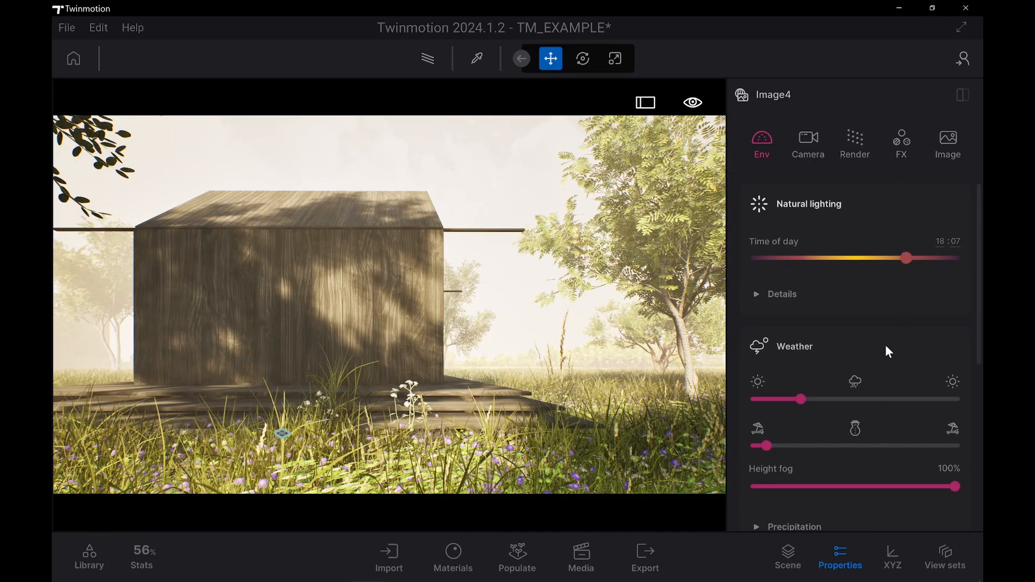
Examine the natural lighting, weather, height fog and Sun - North offset in the environment settings of the warm Image4
{"action": "scroll", "coordinate": [825, 372], "scroll_direction": "down", "scroll_amount": 5}
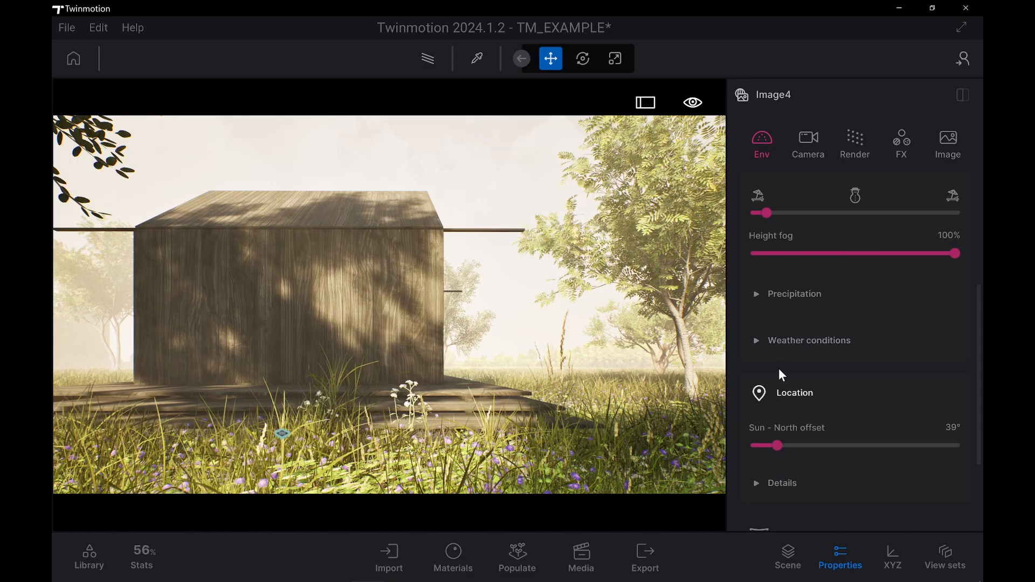
{"action": "scroll", "coordinate": [778, 368], "scroll_direction": "up", "scroll_amount": 3}
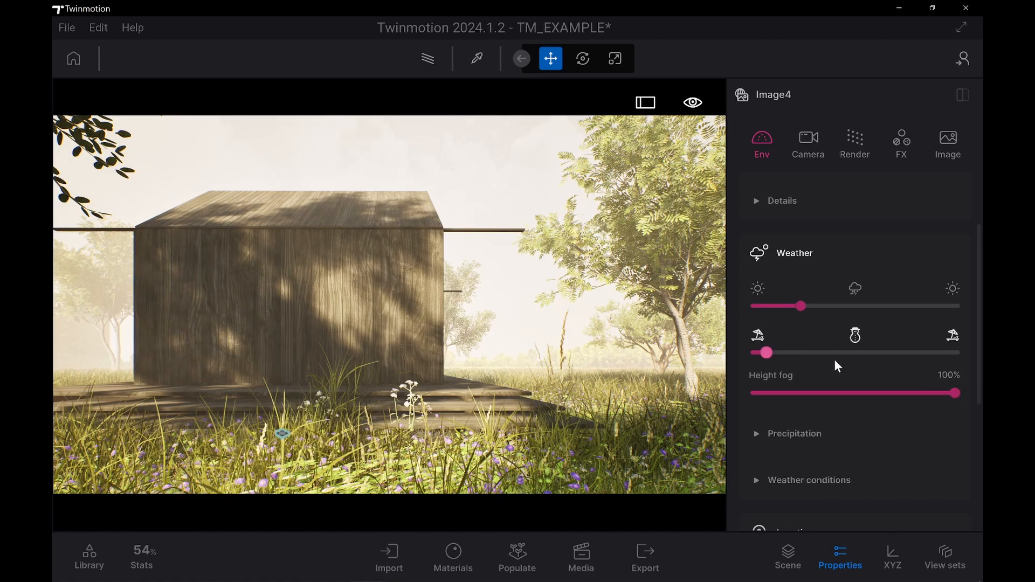
{"action": "scroll", "coordinate": [899, 242], "scroll_direction": "up", "scroll_amount": 2}
{"action": "scroll", "coordinate": [897, 237], "scroll_direction": "up", "scroll_amount": 1}
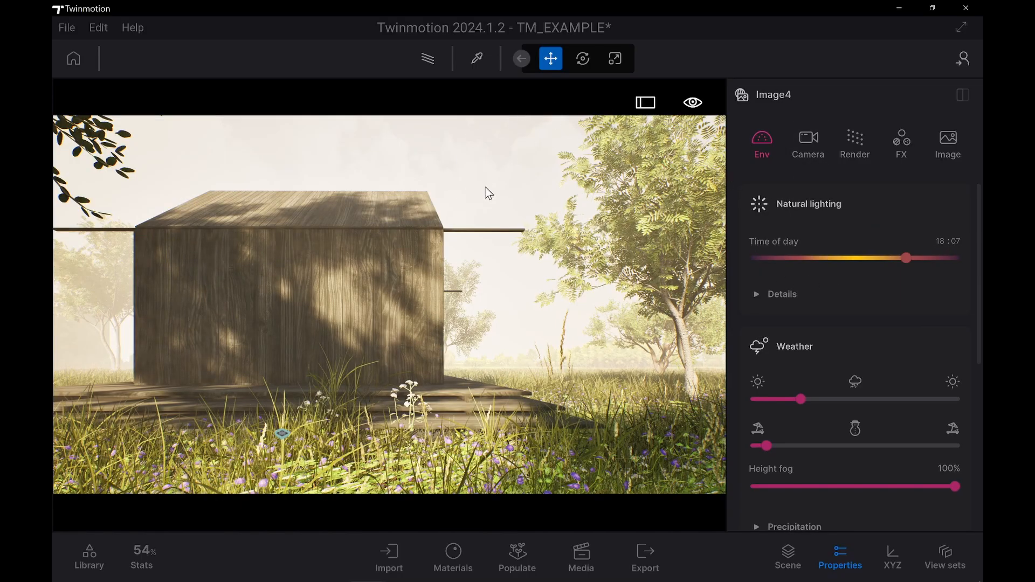
{"action": "scroll", "coordinate": [893, 289], "scroll_direction": "down", "scroll_amount": 5}
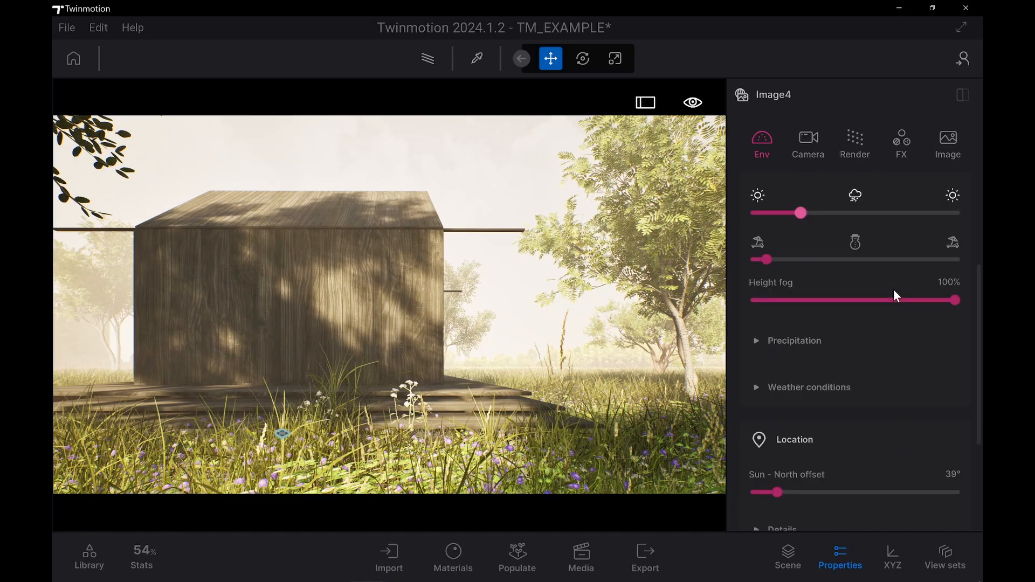
{"action": "scroll", "coordinate": [893, 289], "scroll_direction": "down", "scroll_amount": 2}
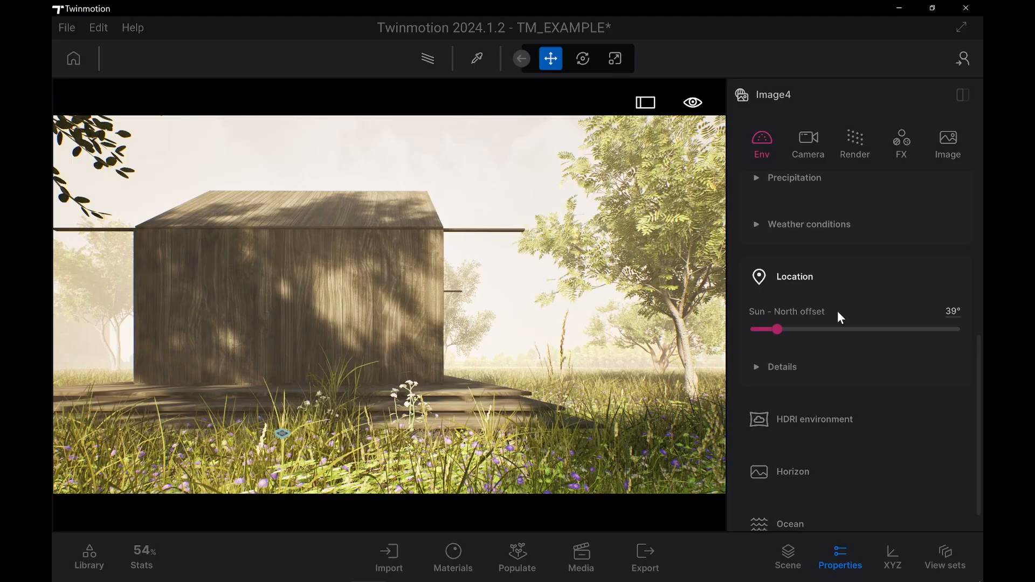
Examine the exposure, white balance, local exposure and lens settings in the camera properties of the warm Image4
{"action": "left_click", "coordinate": [814, 150]}
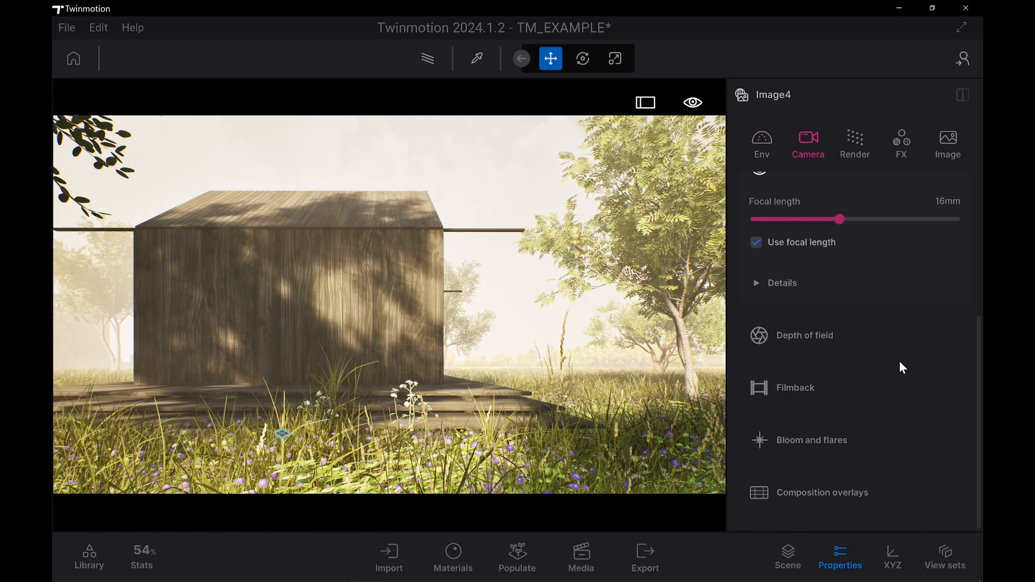
{"action": "scroll", "coordinate": [899, 363], "scroll_direction": "up", "scroll_amount": 5}
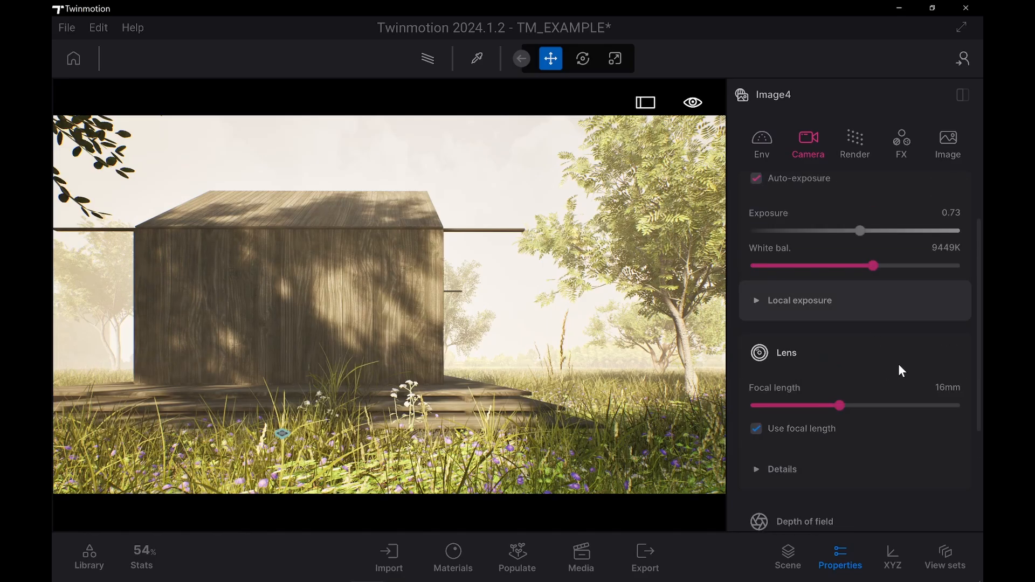
{"action": "scroll", "coordinate": [900, 370], "scroll_direction": "up", "scroll_amount": 2}
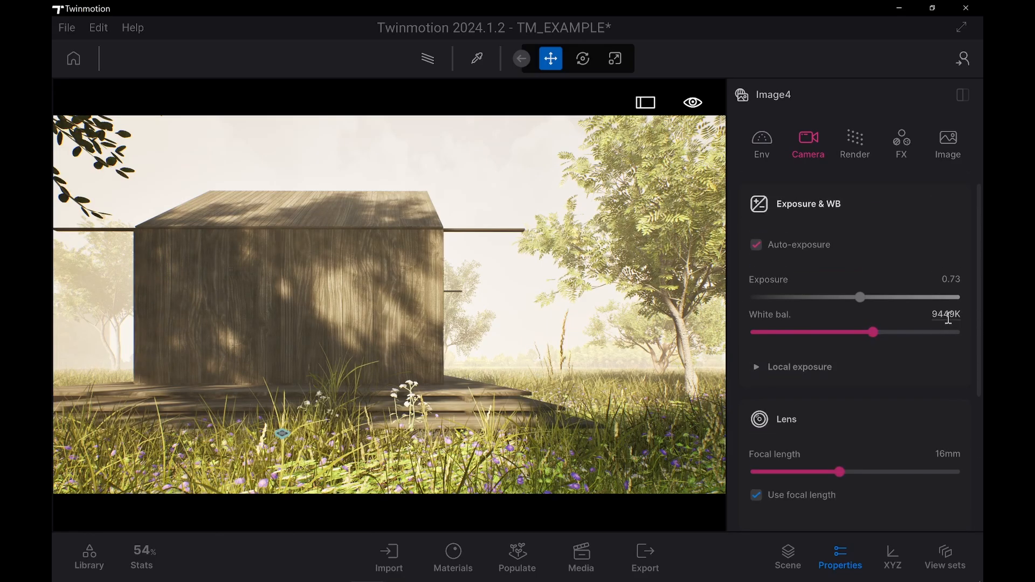
{"action": "left_click", "coordinate": [949, 317]}
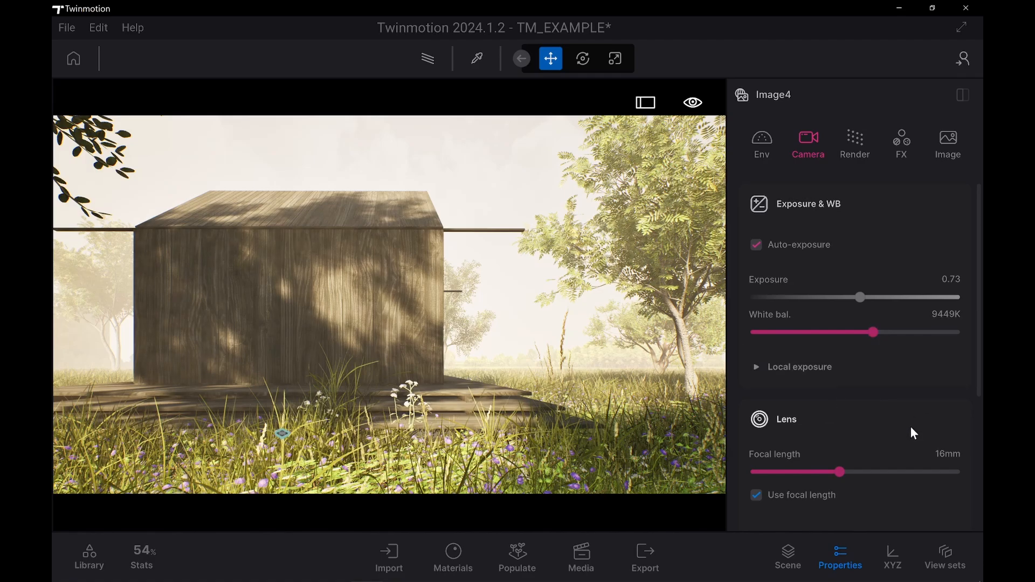
{"action": "left_click", "coordinate": [757, 368]}
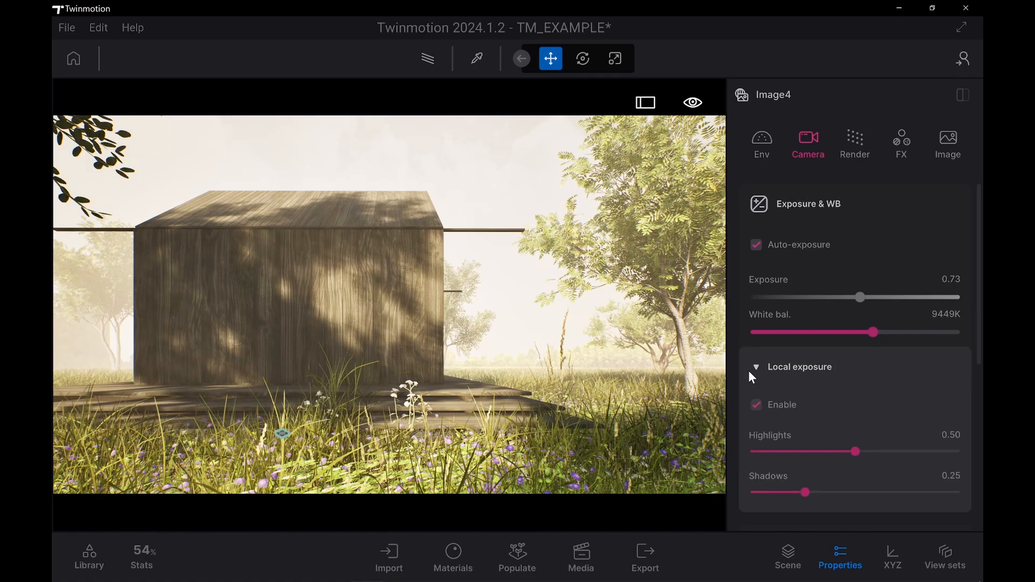
{"action": "scroll", "coordinate": [849, 388], "scroll_direction": "down", "scroll_amount": 2}
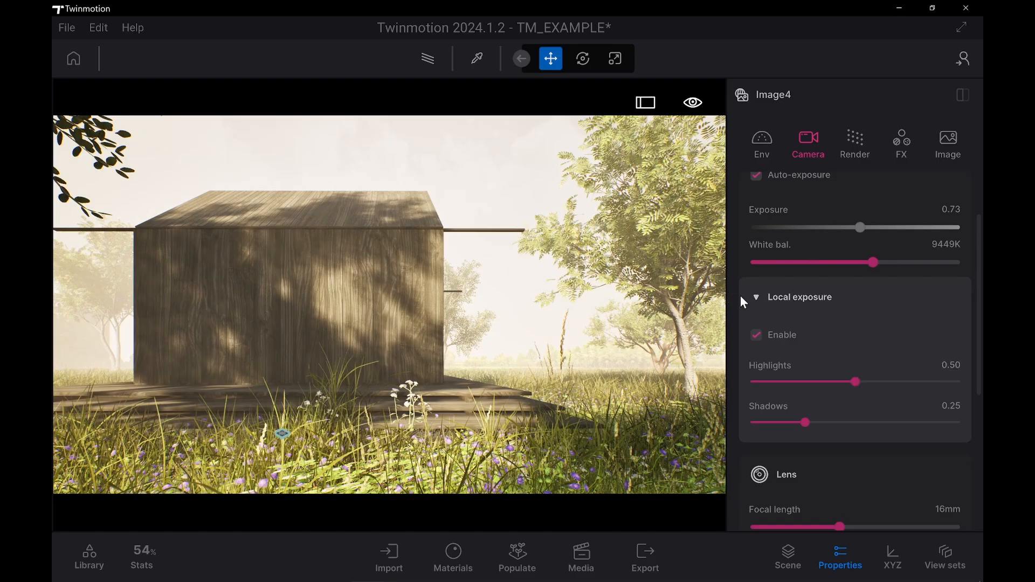
{"action": "left_click", "coordinate": [754, 298]}
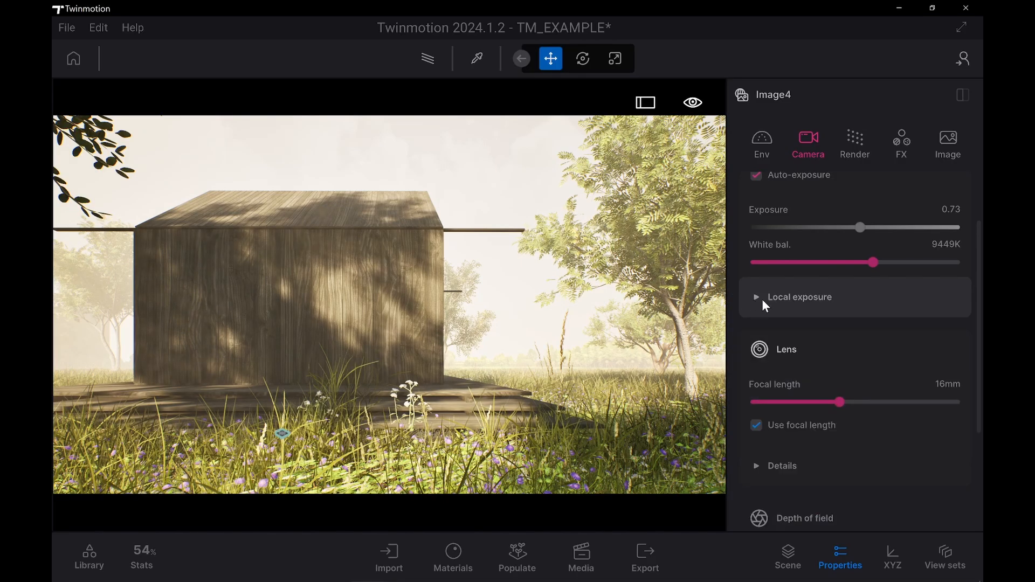
{"action": "scroll", "coordinate": [814, 388], "scroll_direction": "up", "scroll_amount": 2}
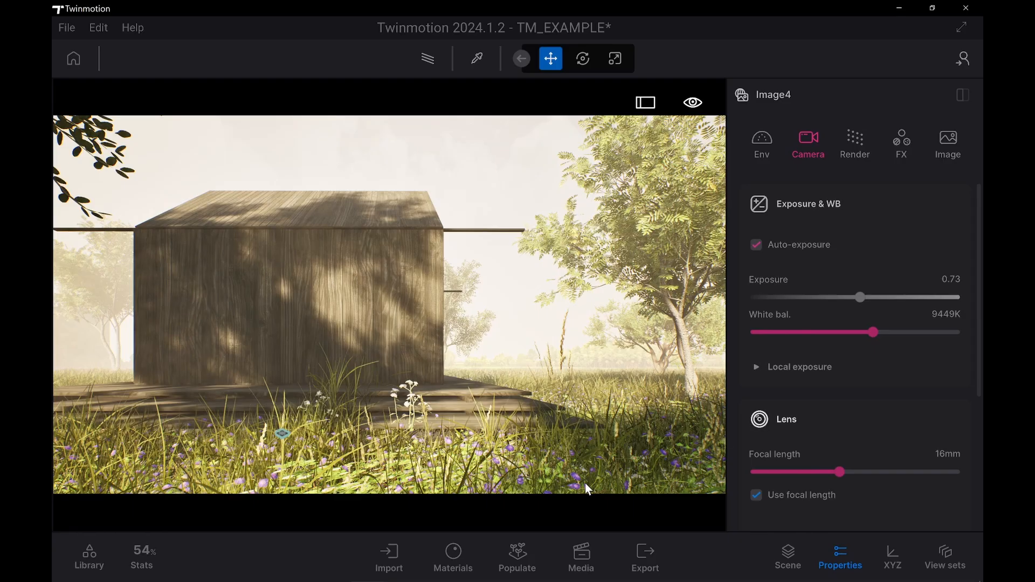
Inspect the plants in the painted vegetation around the cabin deck, and show the saved images again
{"action": "left_click", "coordinate": [665, 410]}
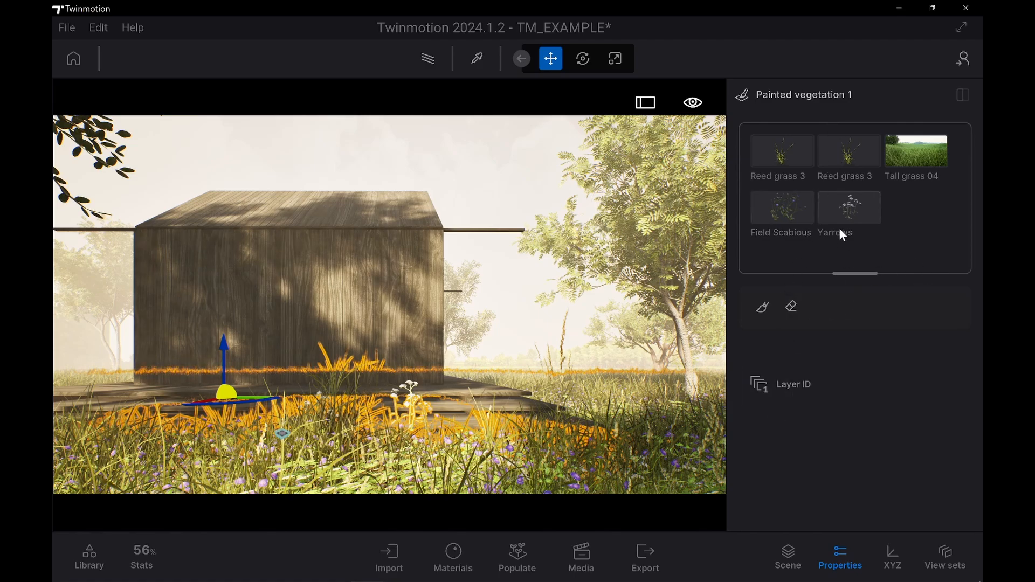
{"action": "left_click", "coordinate": [502, 146]}
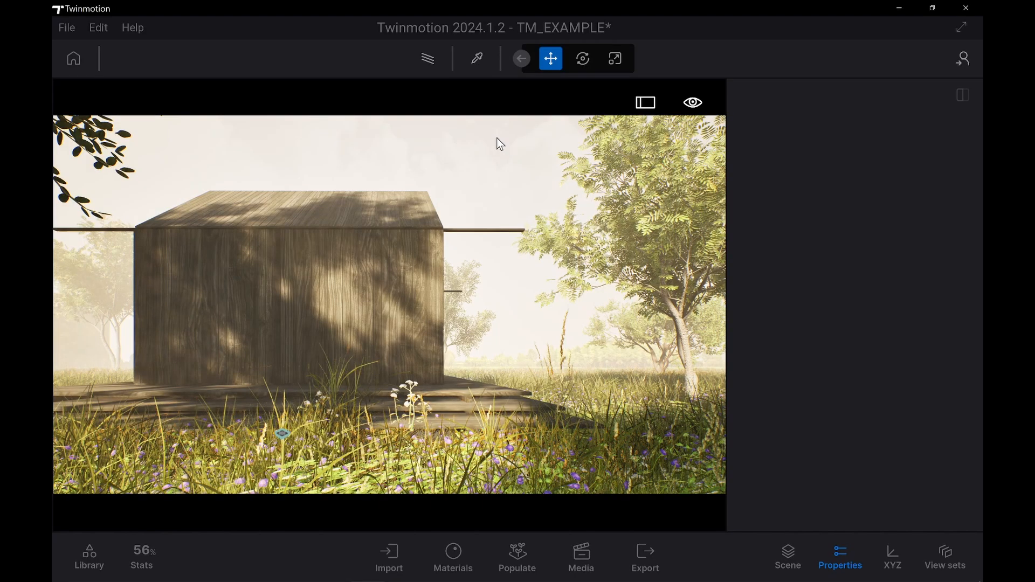
{"action": "left_click", "coordinate": [586, 552]}
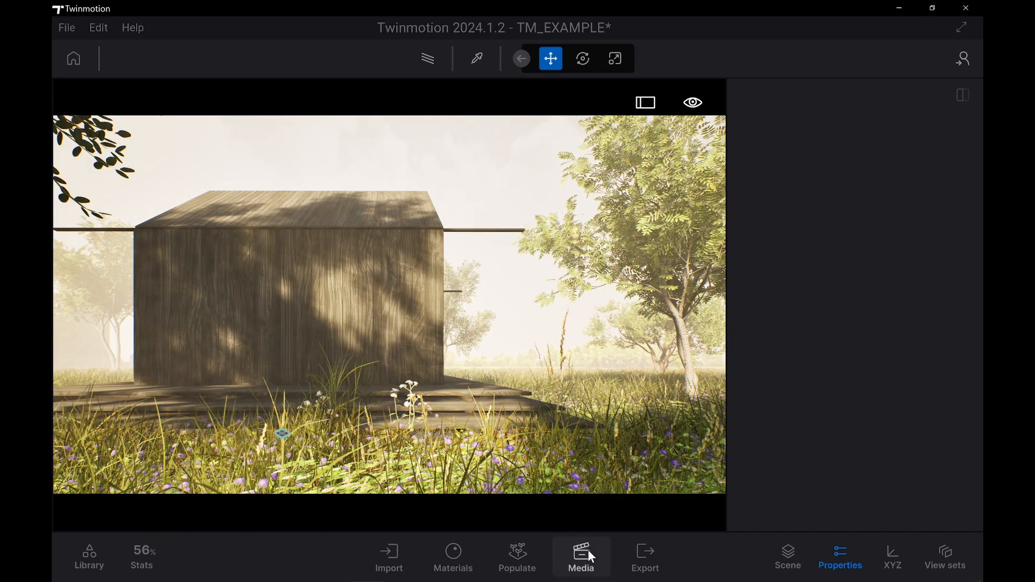
Compare the warm and cool Image4 variants of the light and dark wood cabin, checking the white balance of each
{"action": "scroll", "coordinate": [201, 469], "scroll_direction": "down", "scroll_amount": 1}
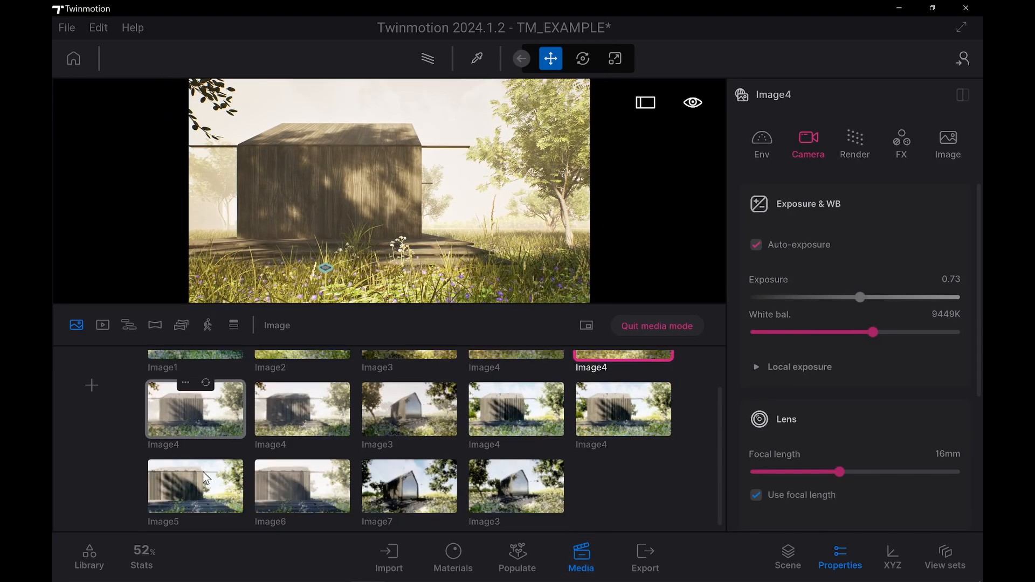
{"action": "left_click", "coordinate": [207, 409]}
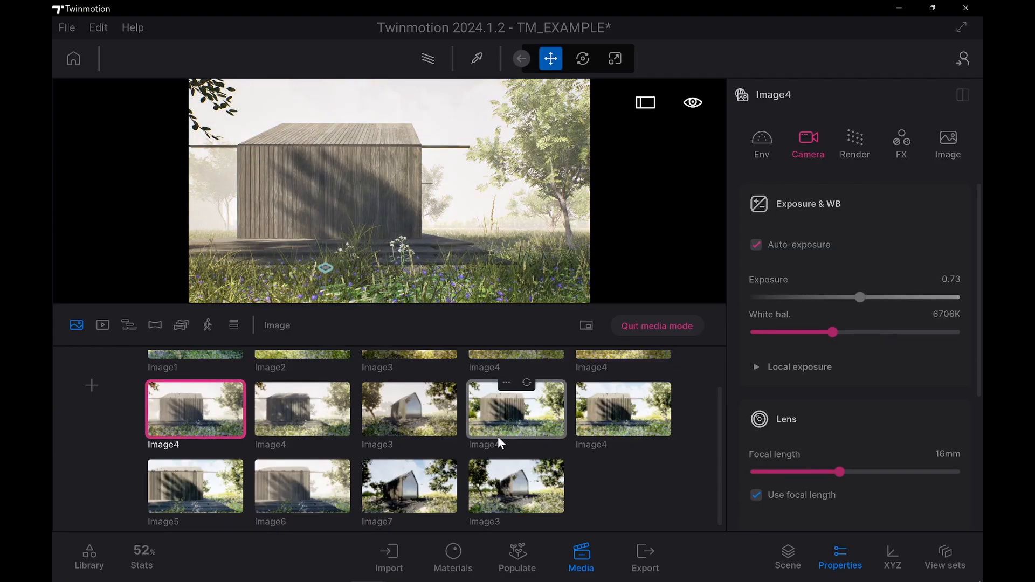
{"action": "scroll", "coordinate": [497, 435], "scroll_direction": "up", "scroll_amount": 1}
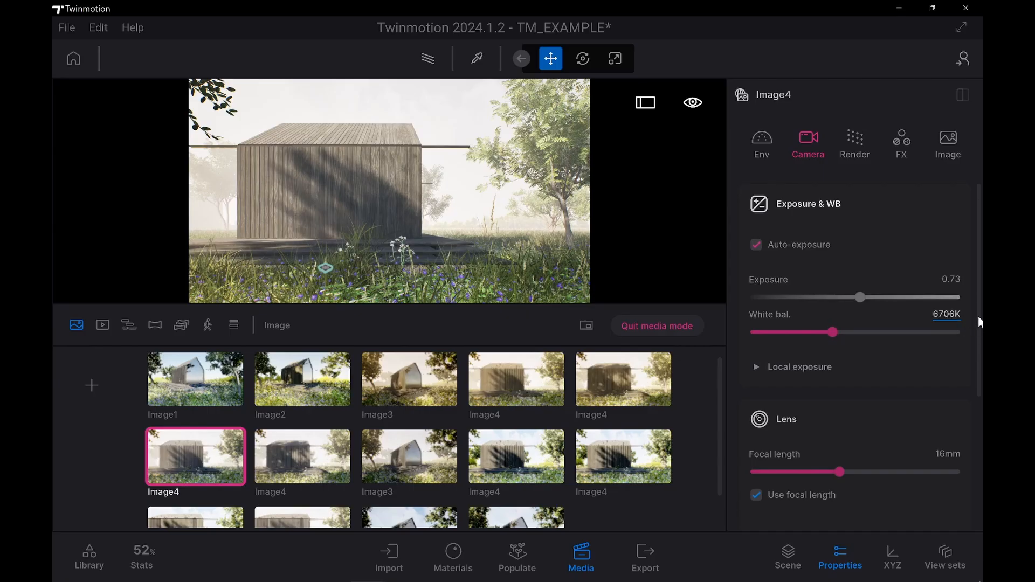
{"action": "left_click", "coordinate": [499, 395]}
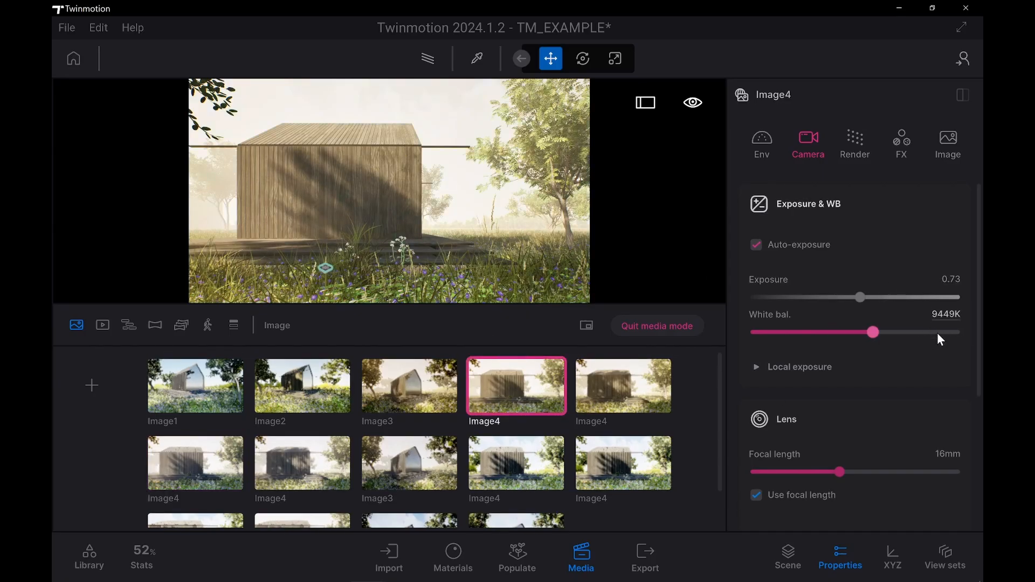
{"action": "left_click", "coordinate": [208, 484]}
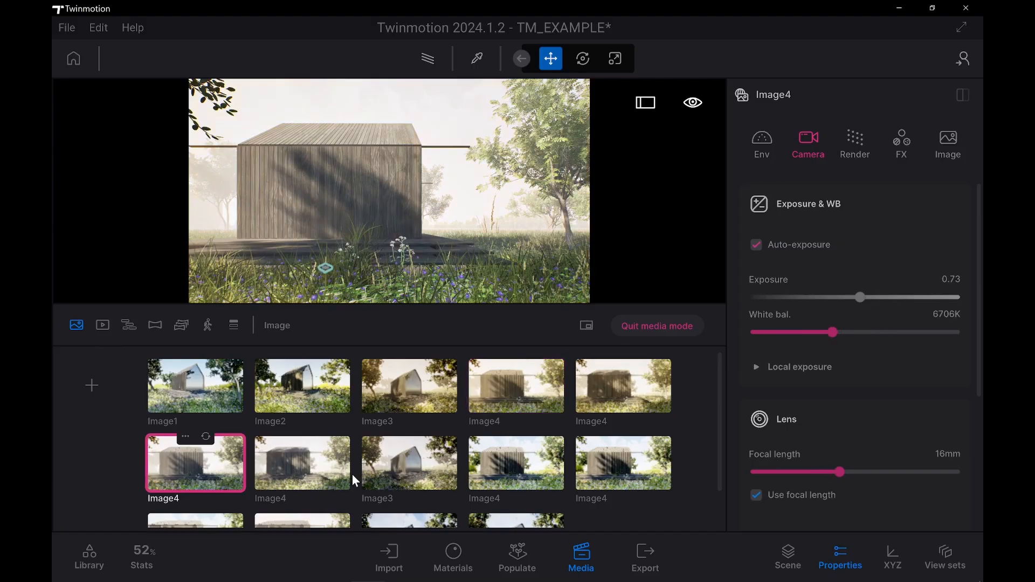
{"action": "left_click", "coordinate": [331, 467]}
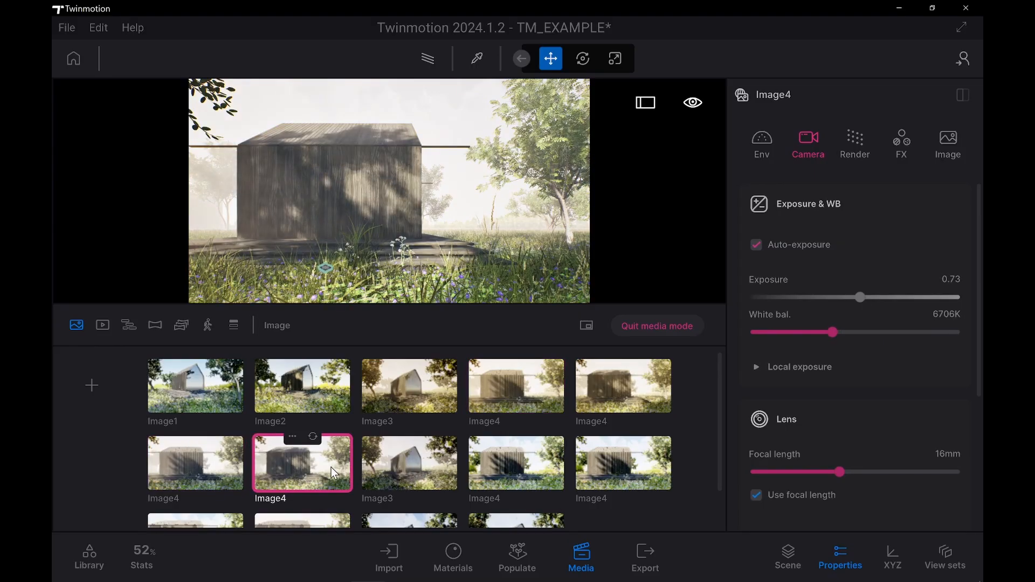
{"action": "left_click", "coordinate": [661, 402]}
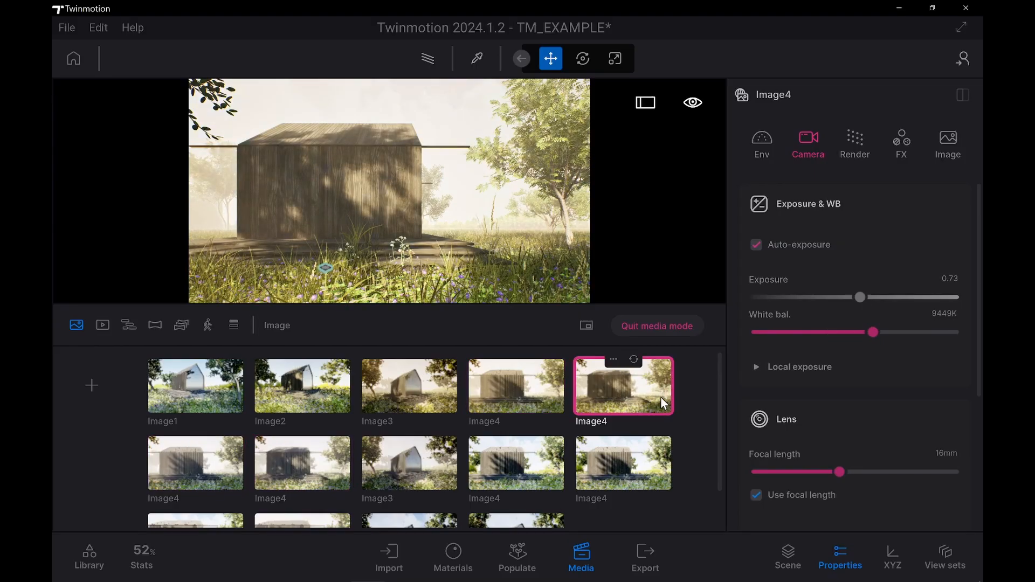
{"action": "left_click", "coordinate": [331, 480]}
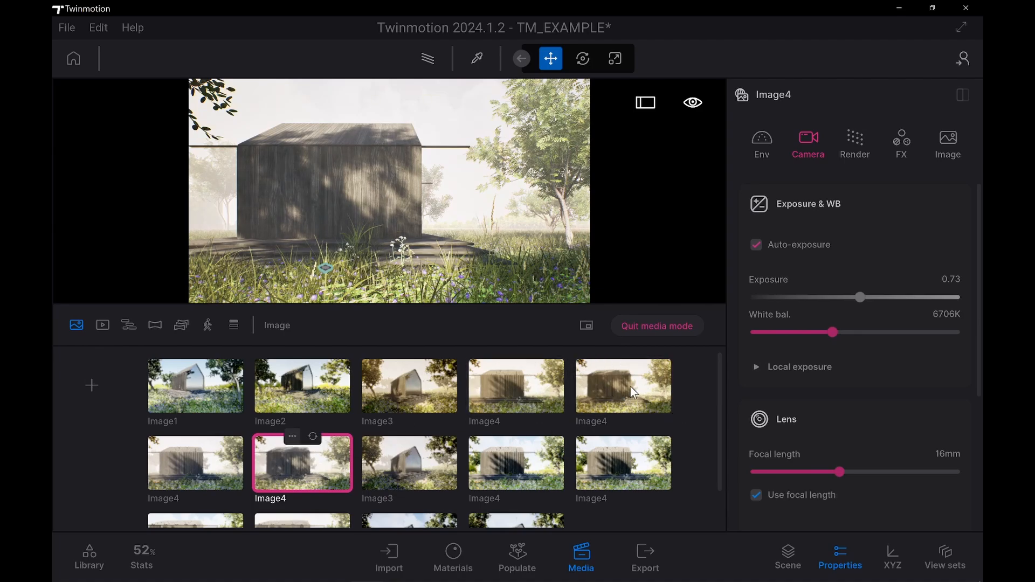
Copy the ambience of the warm dark wood Image4 and load its cooler dark wood counterpart
{"action": "left_click", "coordinate": [622, 372]}
{"action": "left_click", "coordinate": [614, 359]}
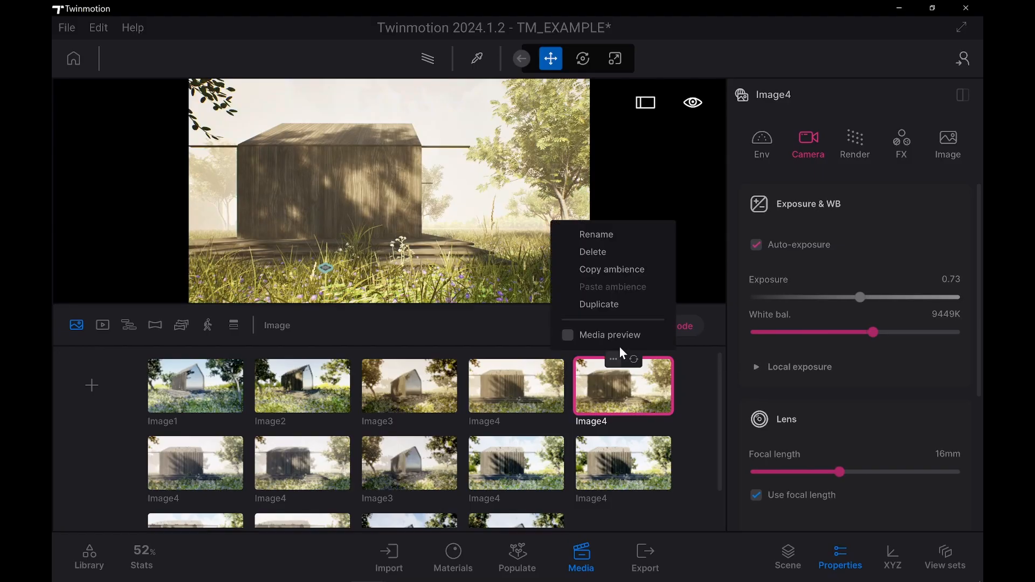
{"action": "left_click", "coordinate": [635, 274]}
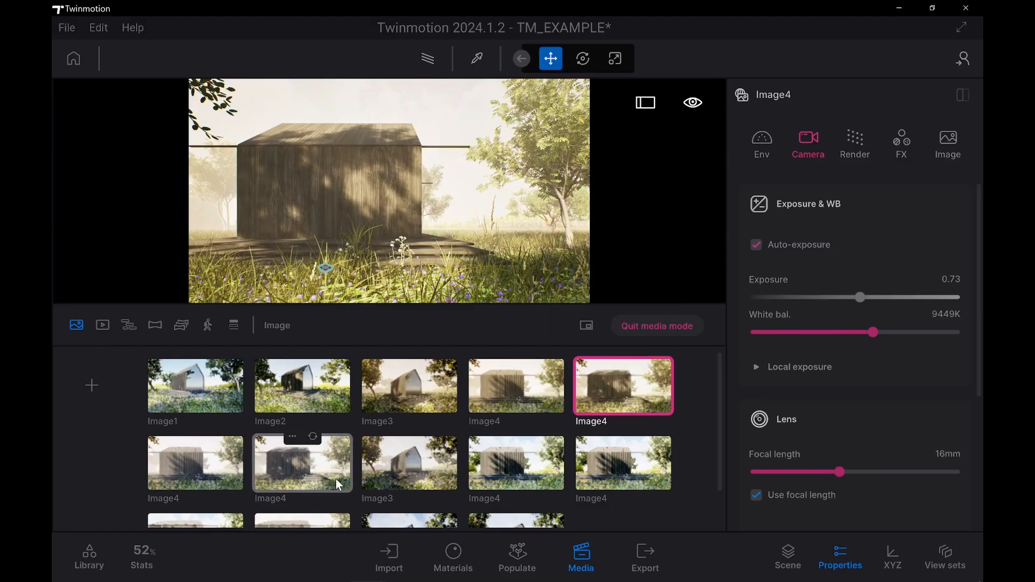
{"action": "left_click", "coordinate": [302, 463]}
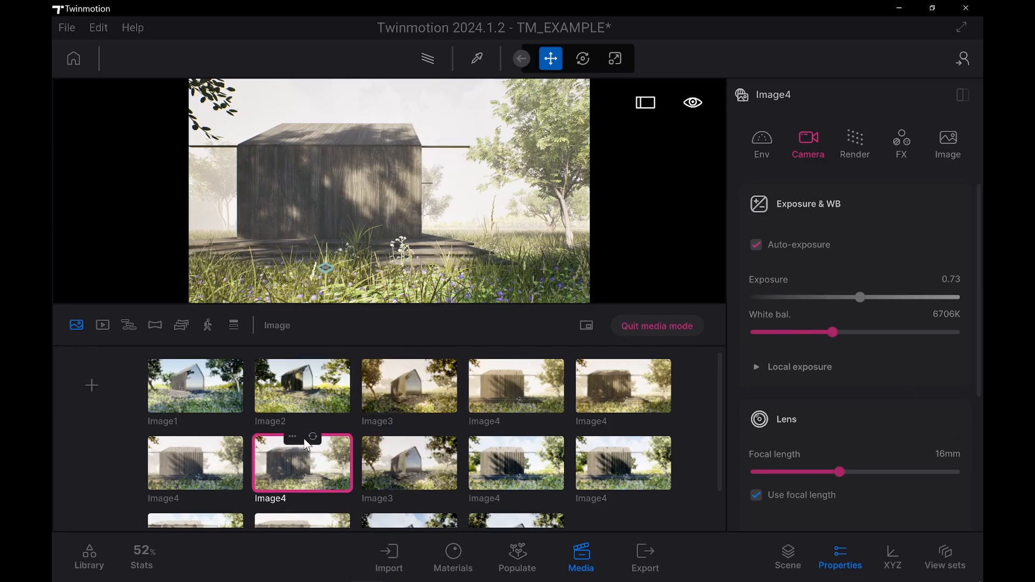
Compare the cool and warm foggy Image3 views of the cabin's glazed end and their white balance settings
{"action": "left_click", "coordinate": [412, 486]}
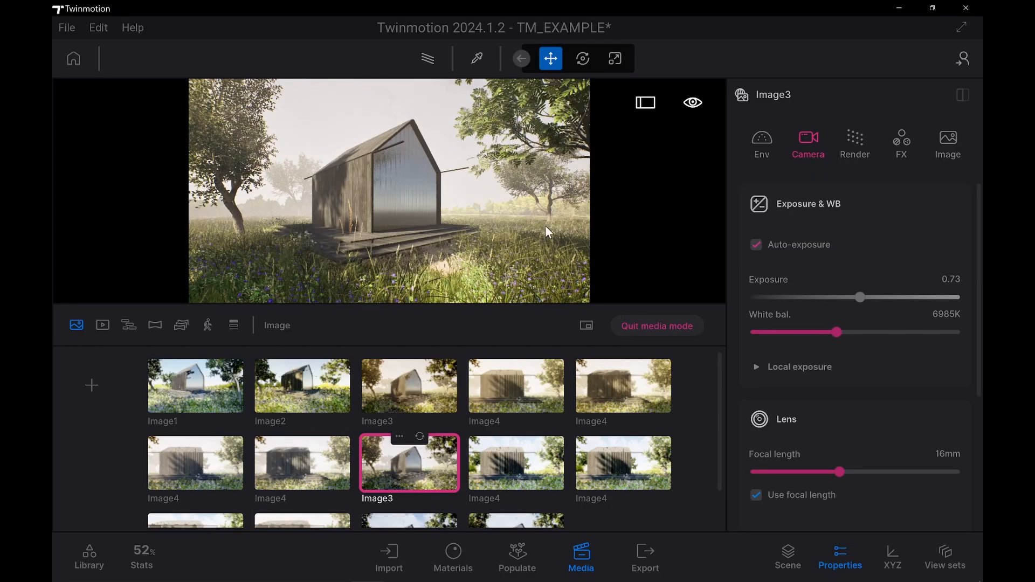
{"action": "left_click", "coordinate": [431, 402]}
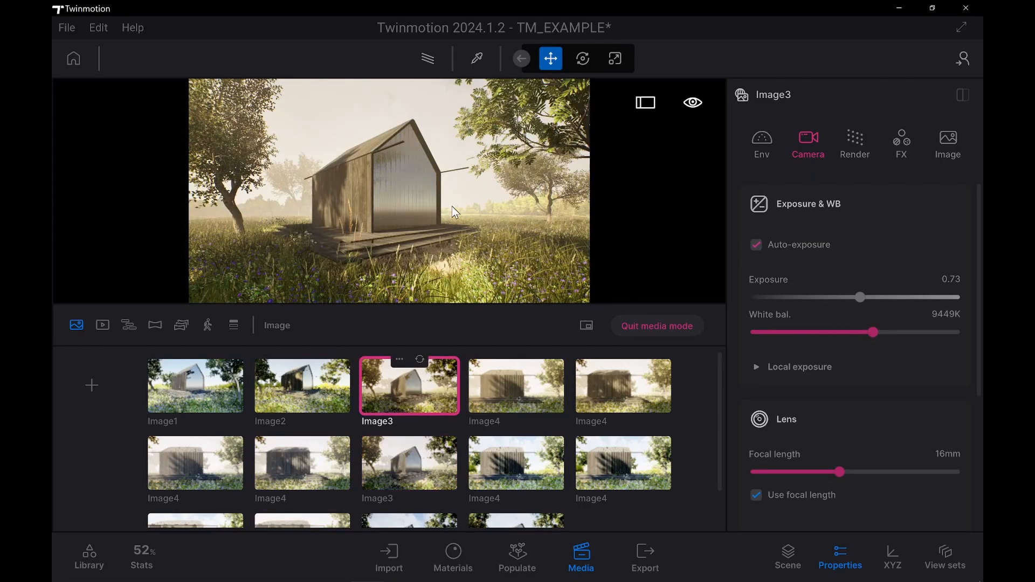
{"action": "left_click", "coordinate": [441, 479]}
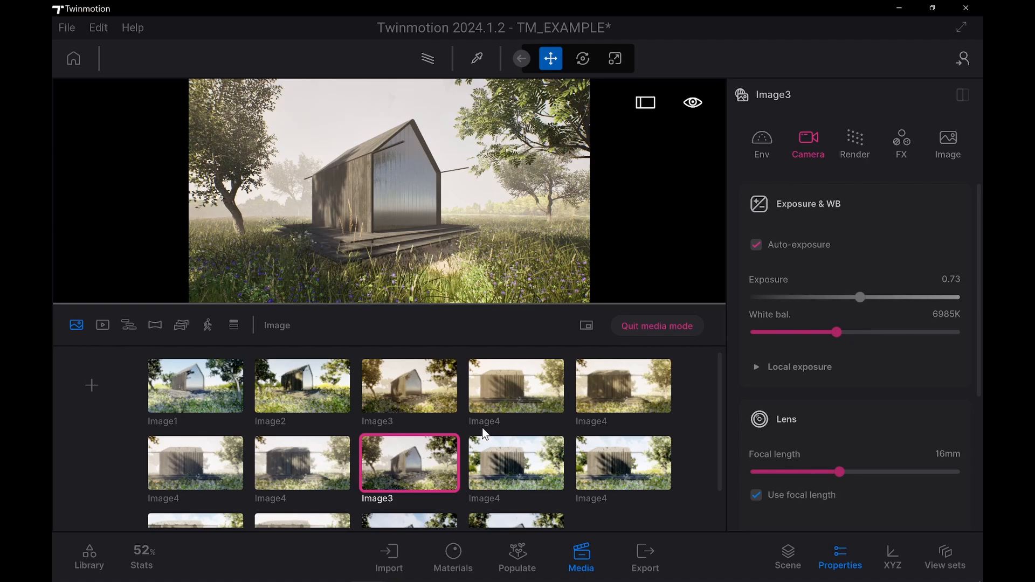
View the blue-sky Image7 and the blue-sky Image3 to compare their framing of the cabin
{"action": "scroll", "coordinate": [478, 428], "scroll_direction": "down", "scroll_amount": 1}
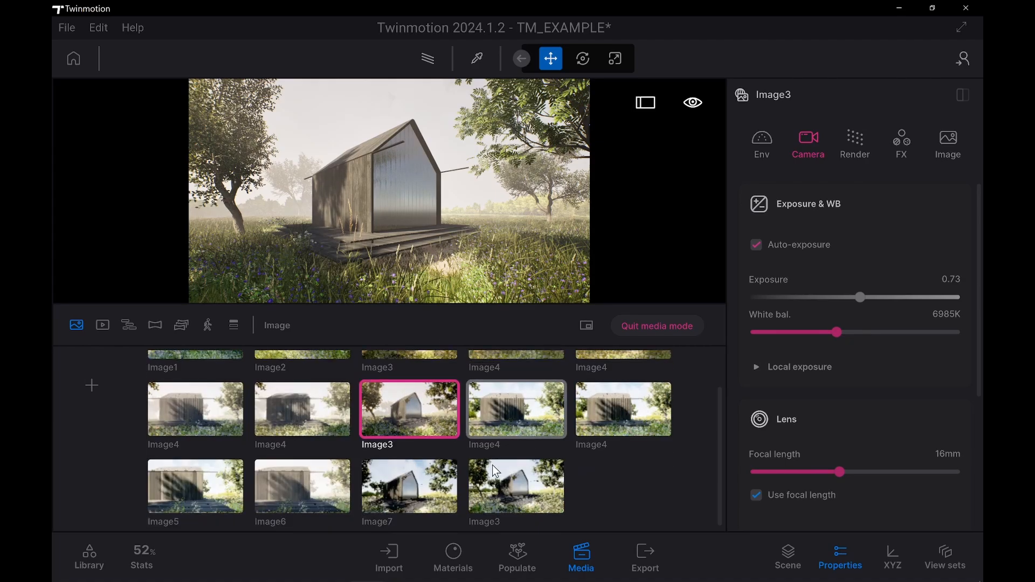
{"action": "left_click", "coordinate": [423, 506]}
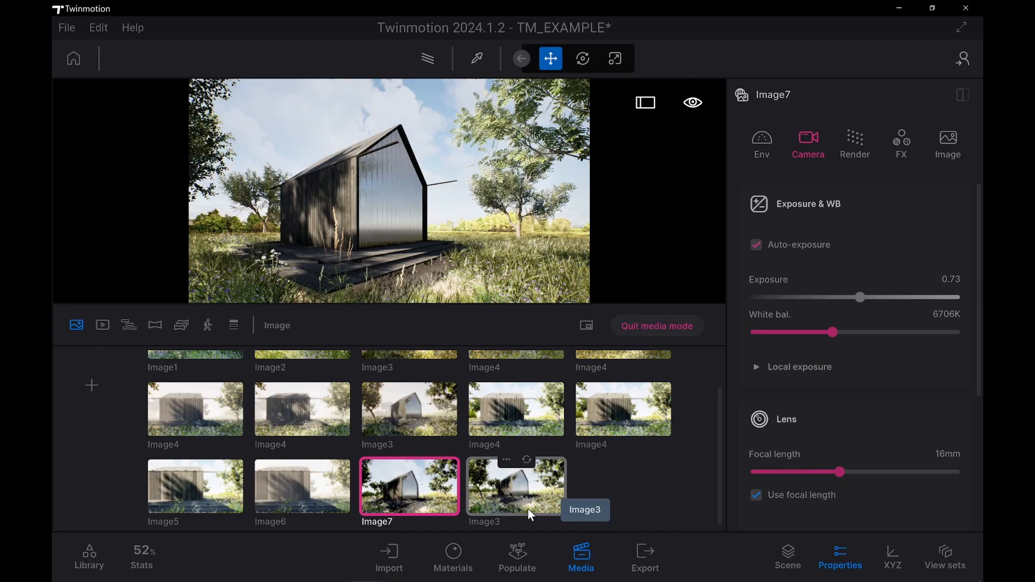
{"action": "left_click", "coordinate": [530, 504]}
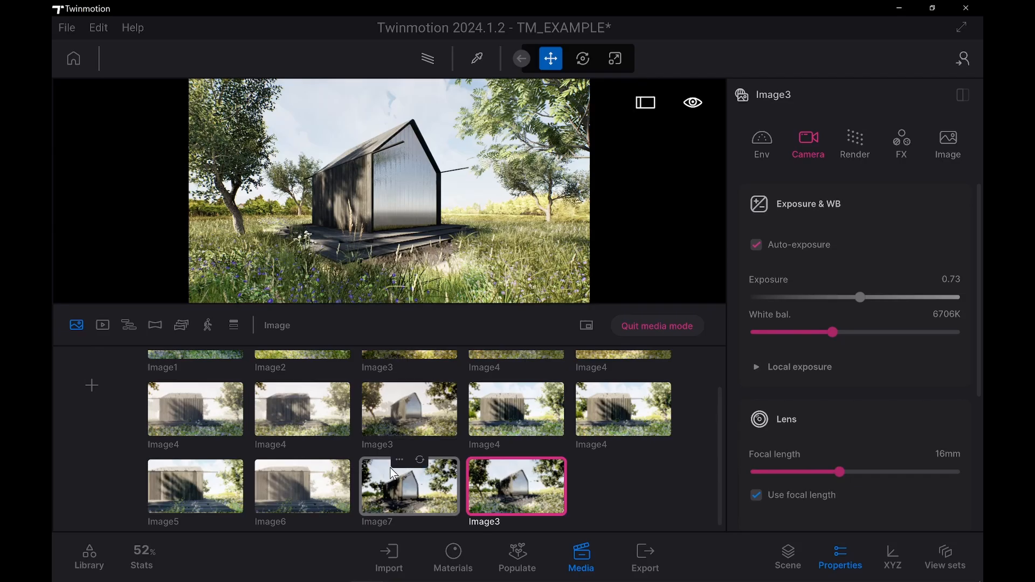
{"action": "scroll", "coordinate": [388, 476], "scroll_direction": "up", "scroll_amount": 1}
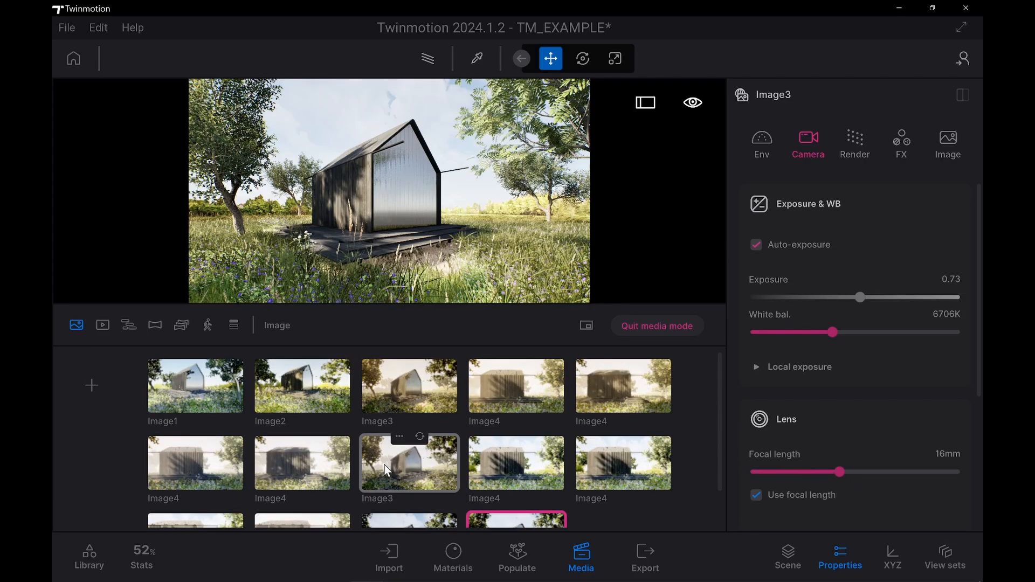